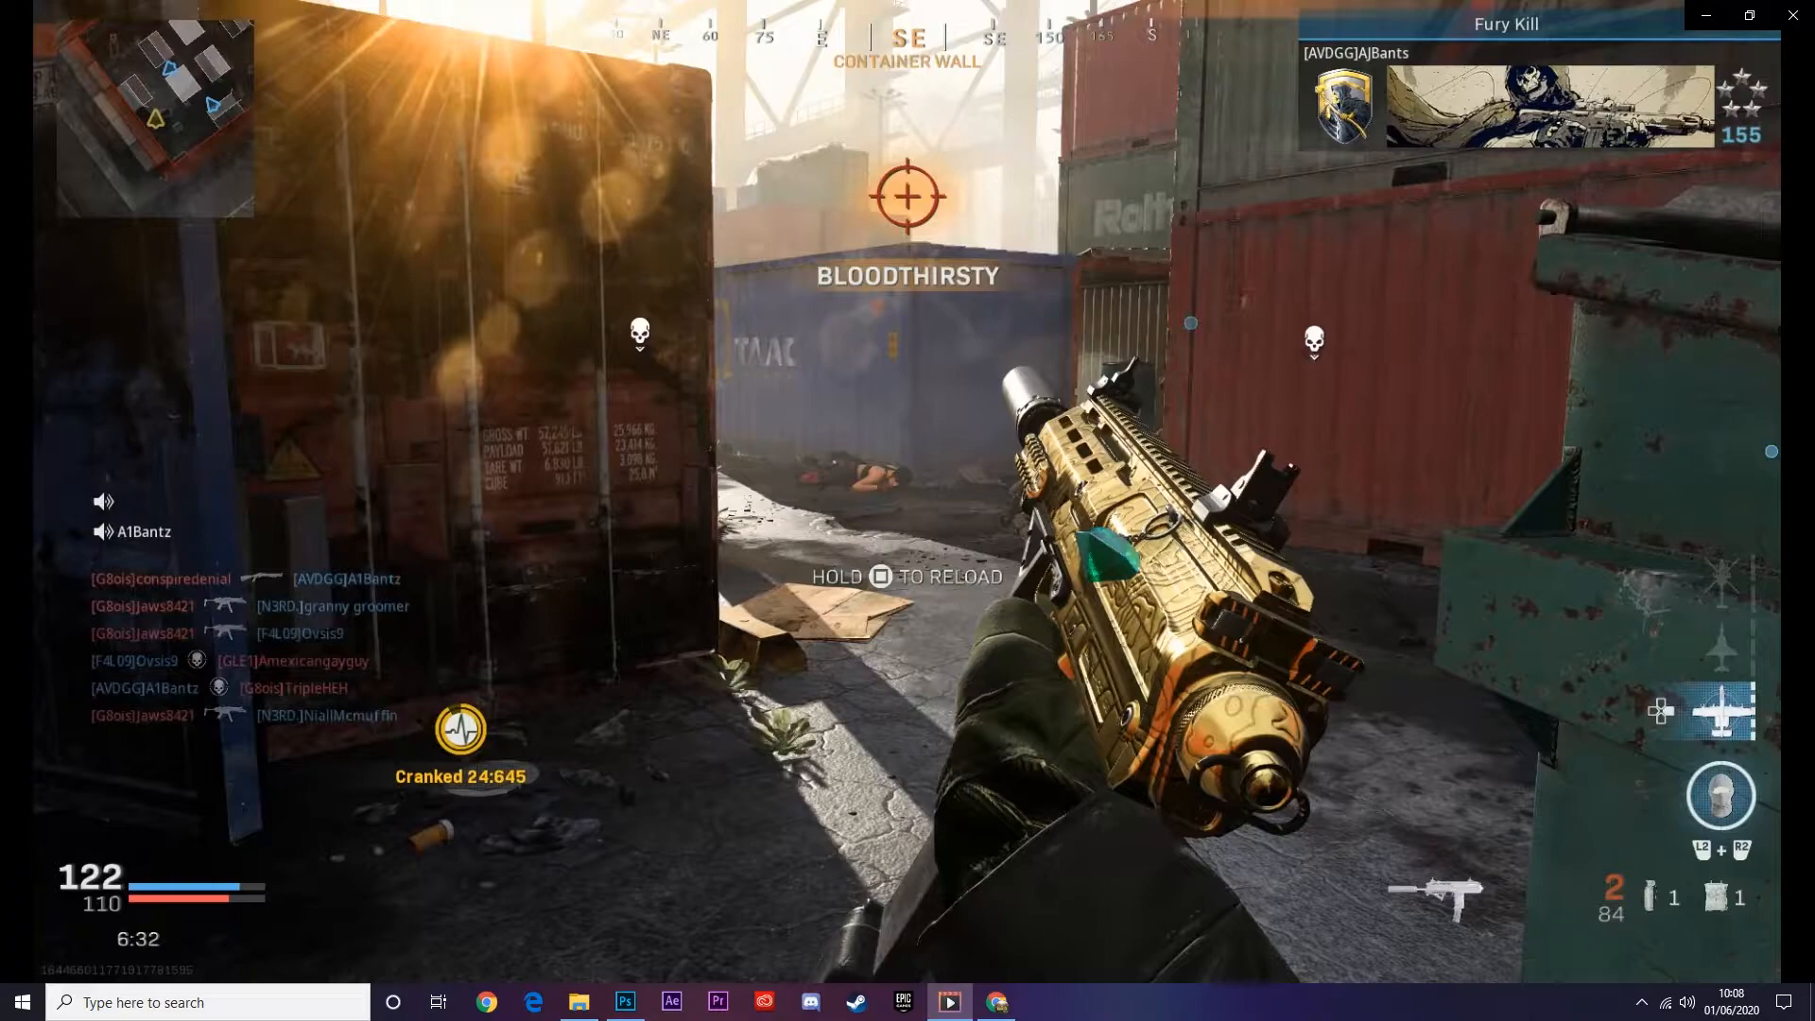
# - Show the paused Call of Duty gameplay frame in full screen and leave full screen again
pyautogui.moveTo(1035, 293)
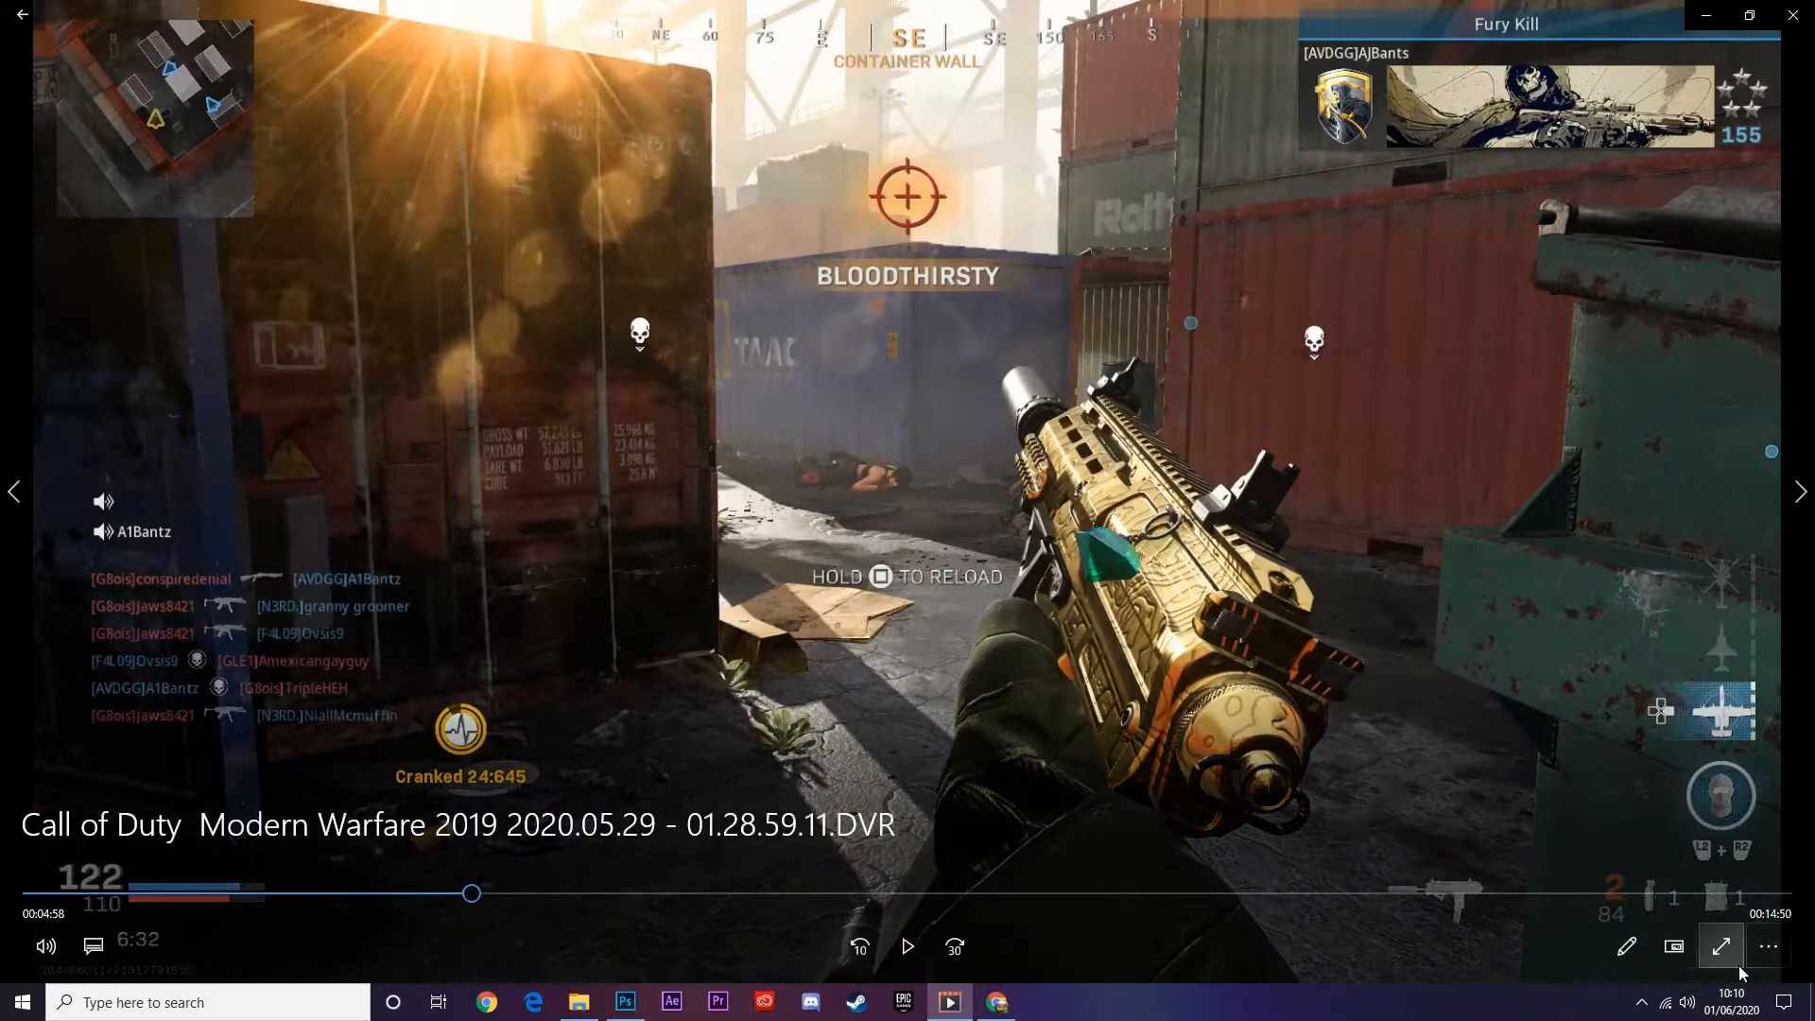
pyautogui.click(1721, 947)
pyautogui.press('Escape')
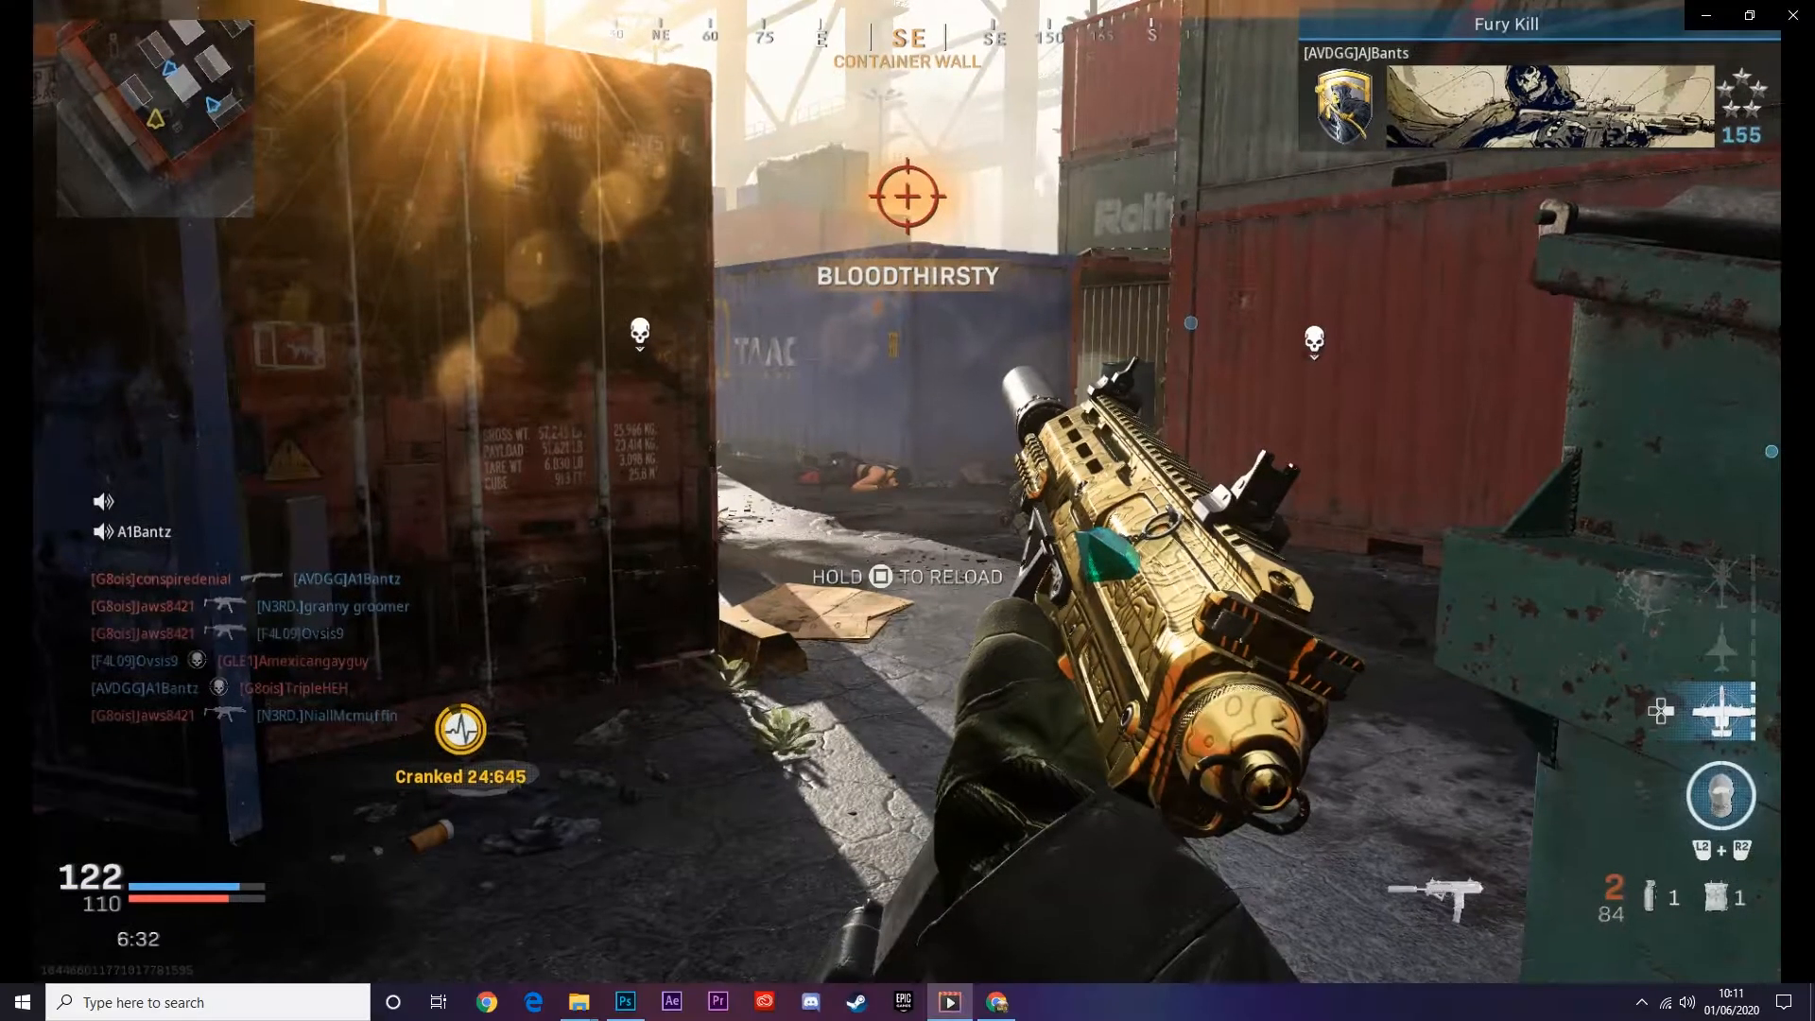
# - Switch to Photoshop, open the image Desktop Screenshot 2020.06.01 - 10.10.07.43, and duplicate its background layer
pyautogui.click(626, 1002)
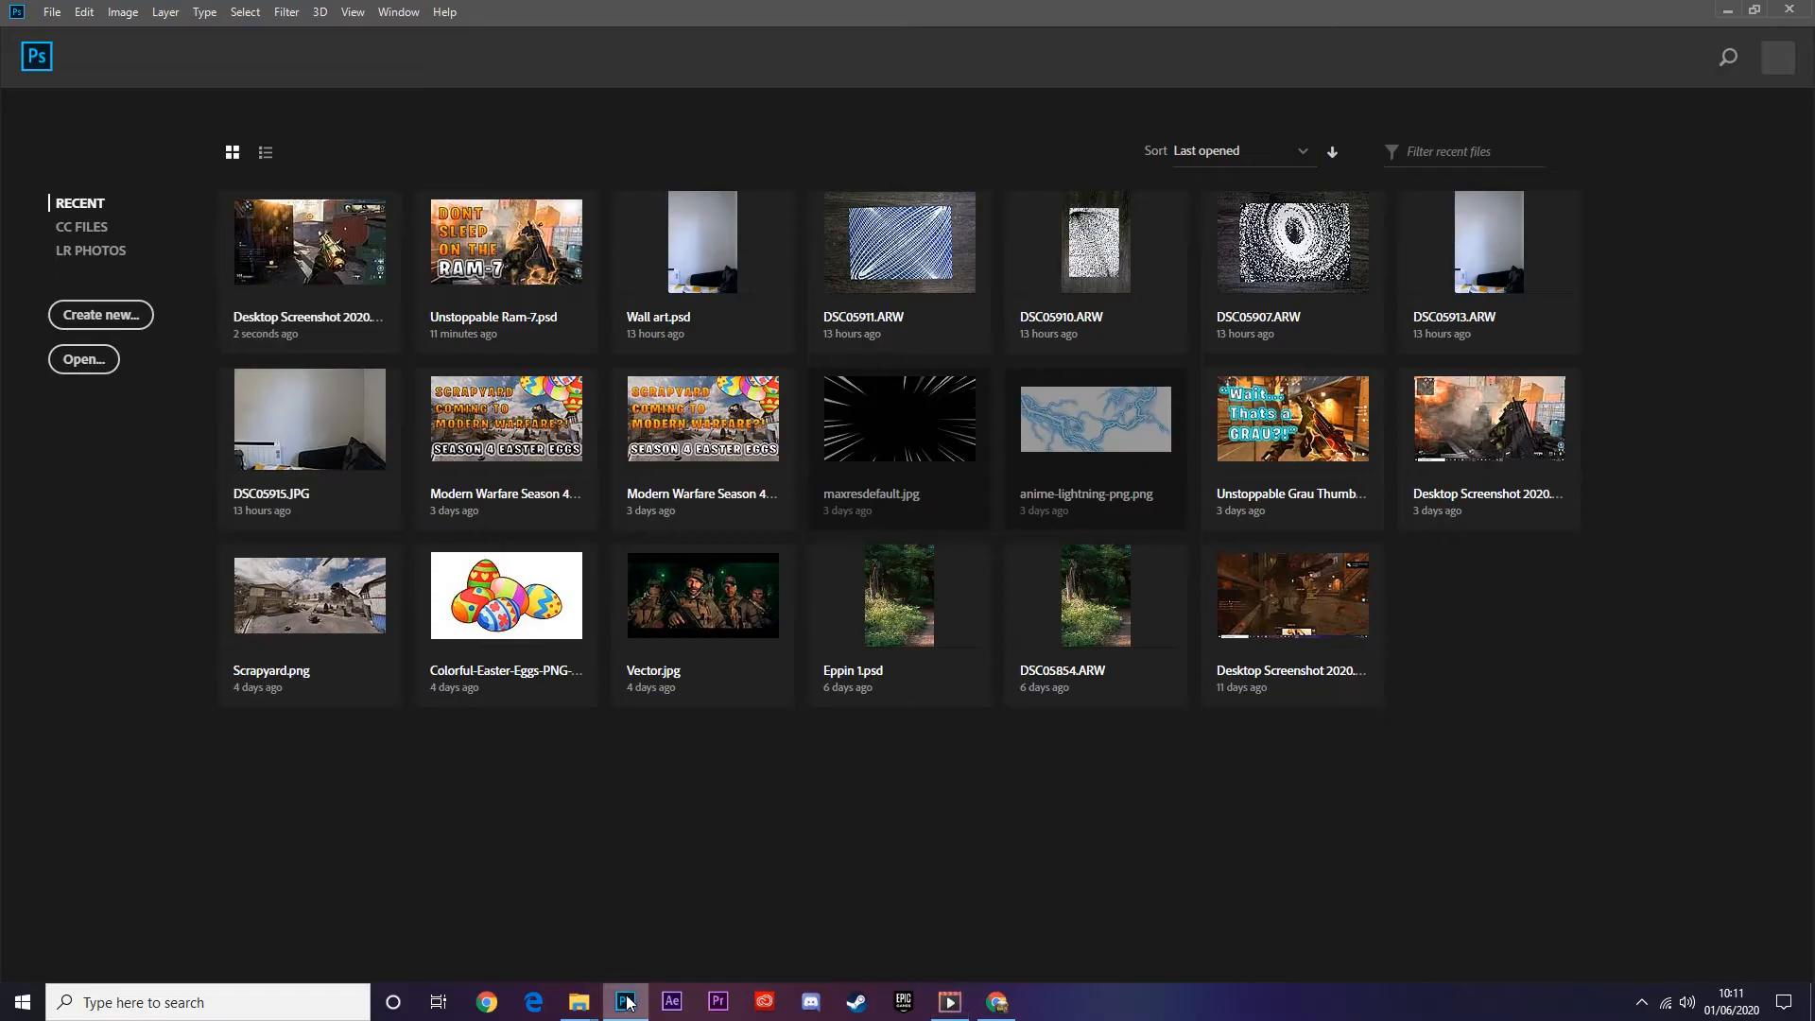
pyautogui.click(90, 364)
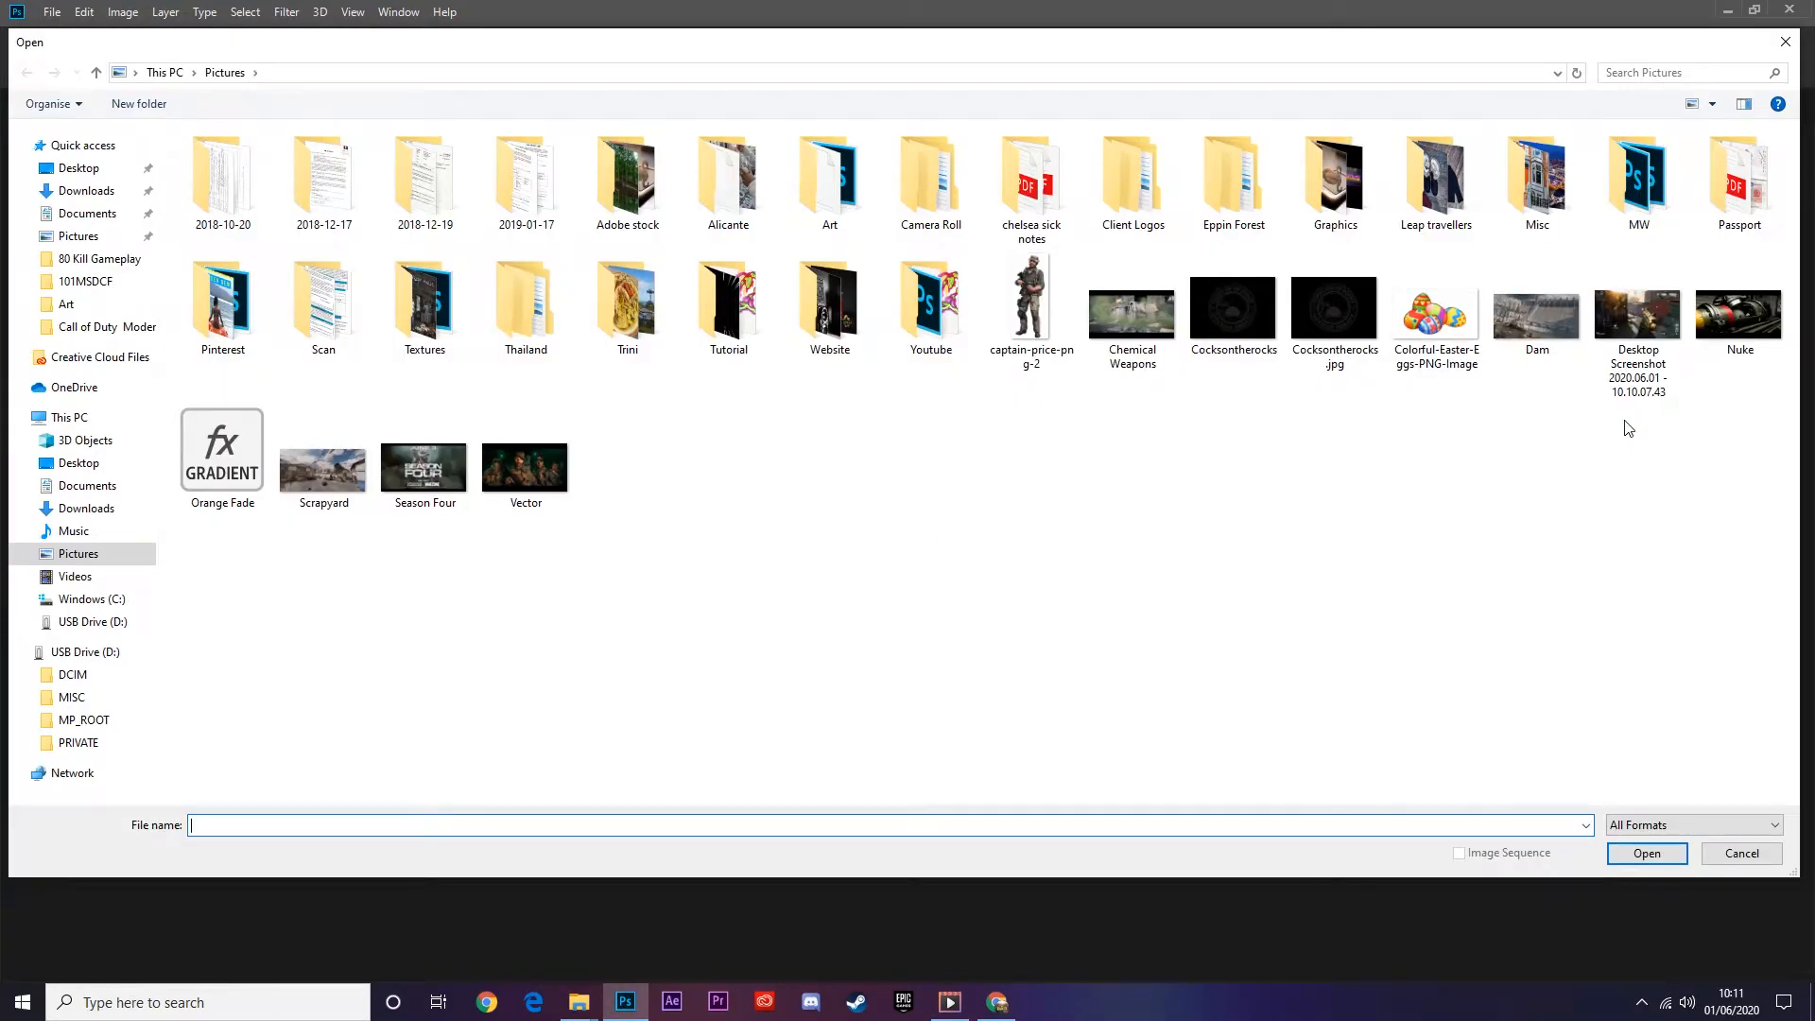
pyautogui.doubleClick(1624, 303)
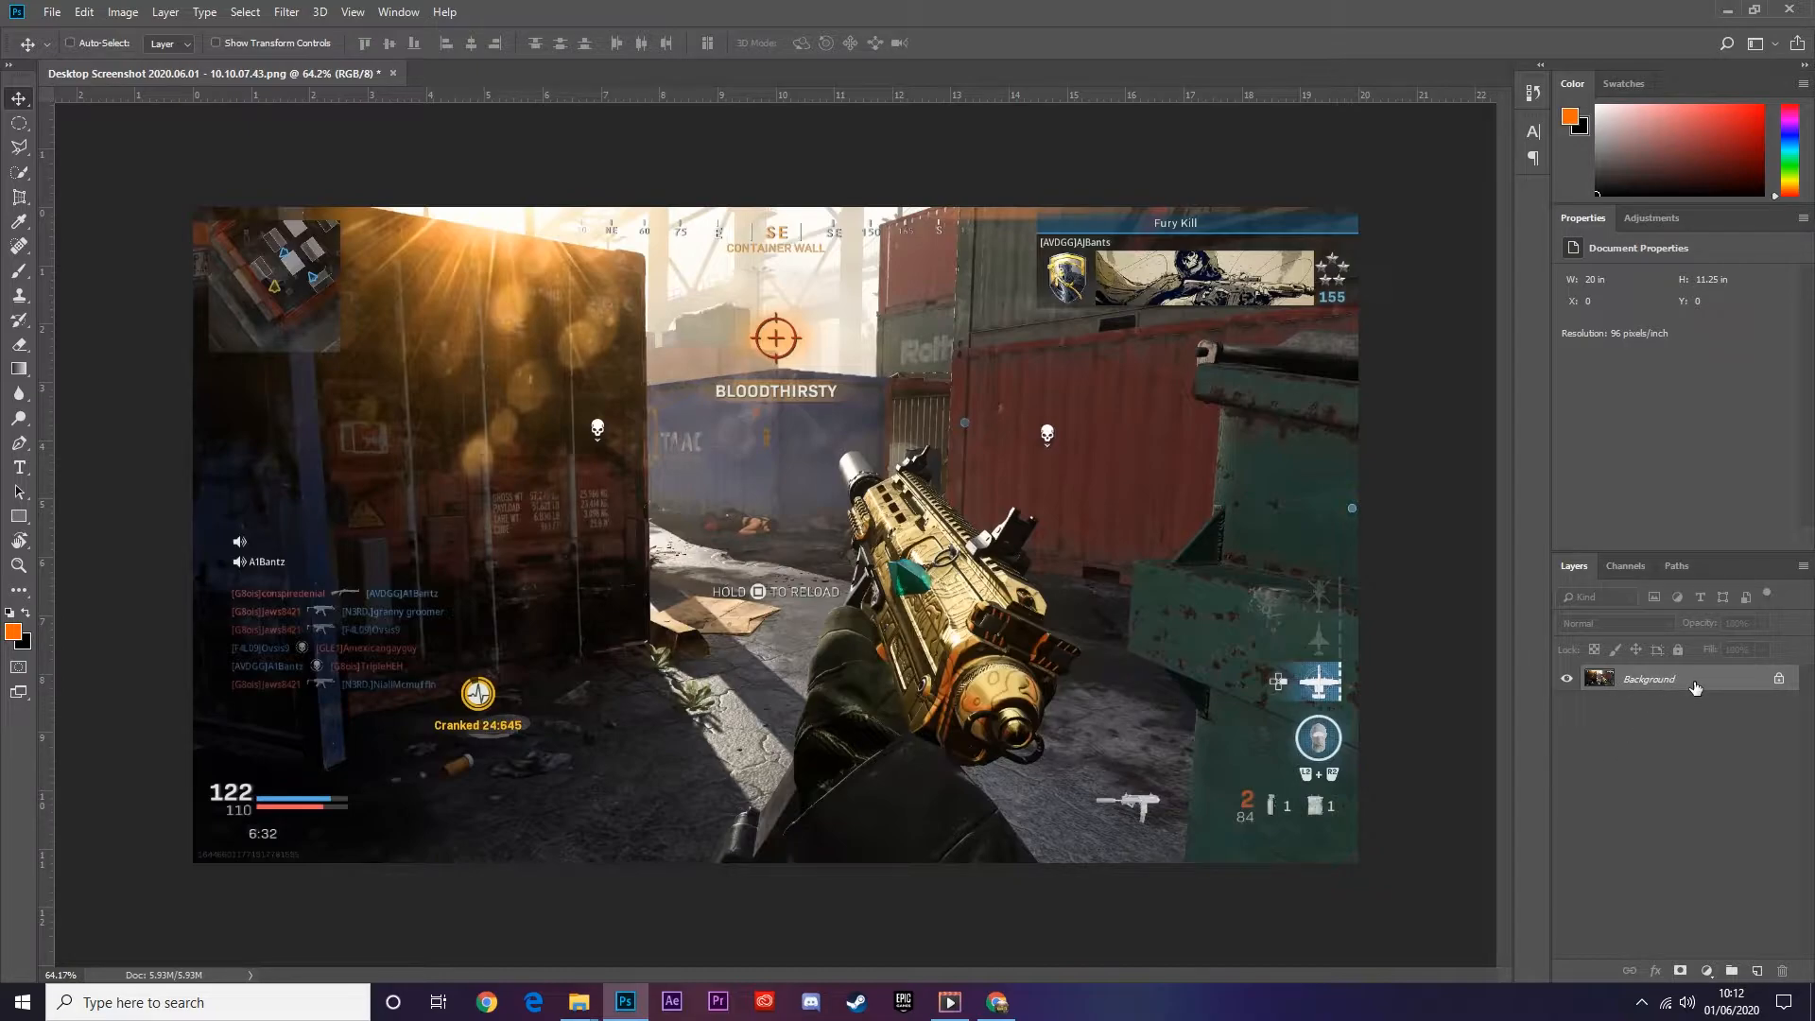
pyautogui.hotkey('ctrl', 'j')
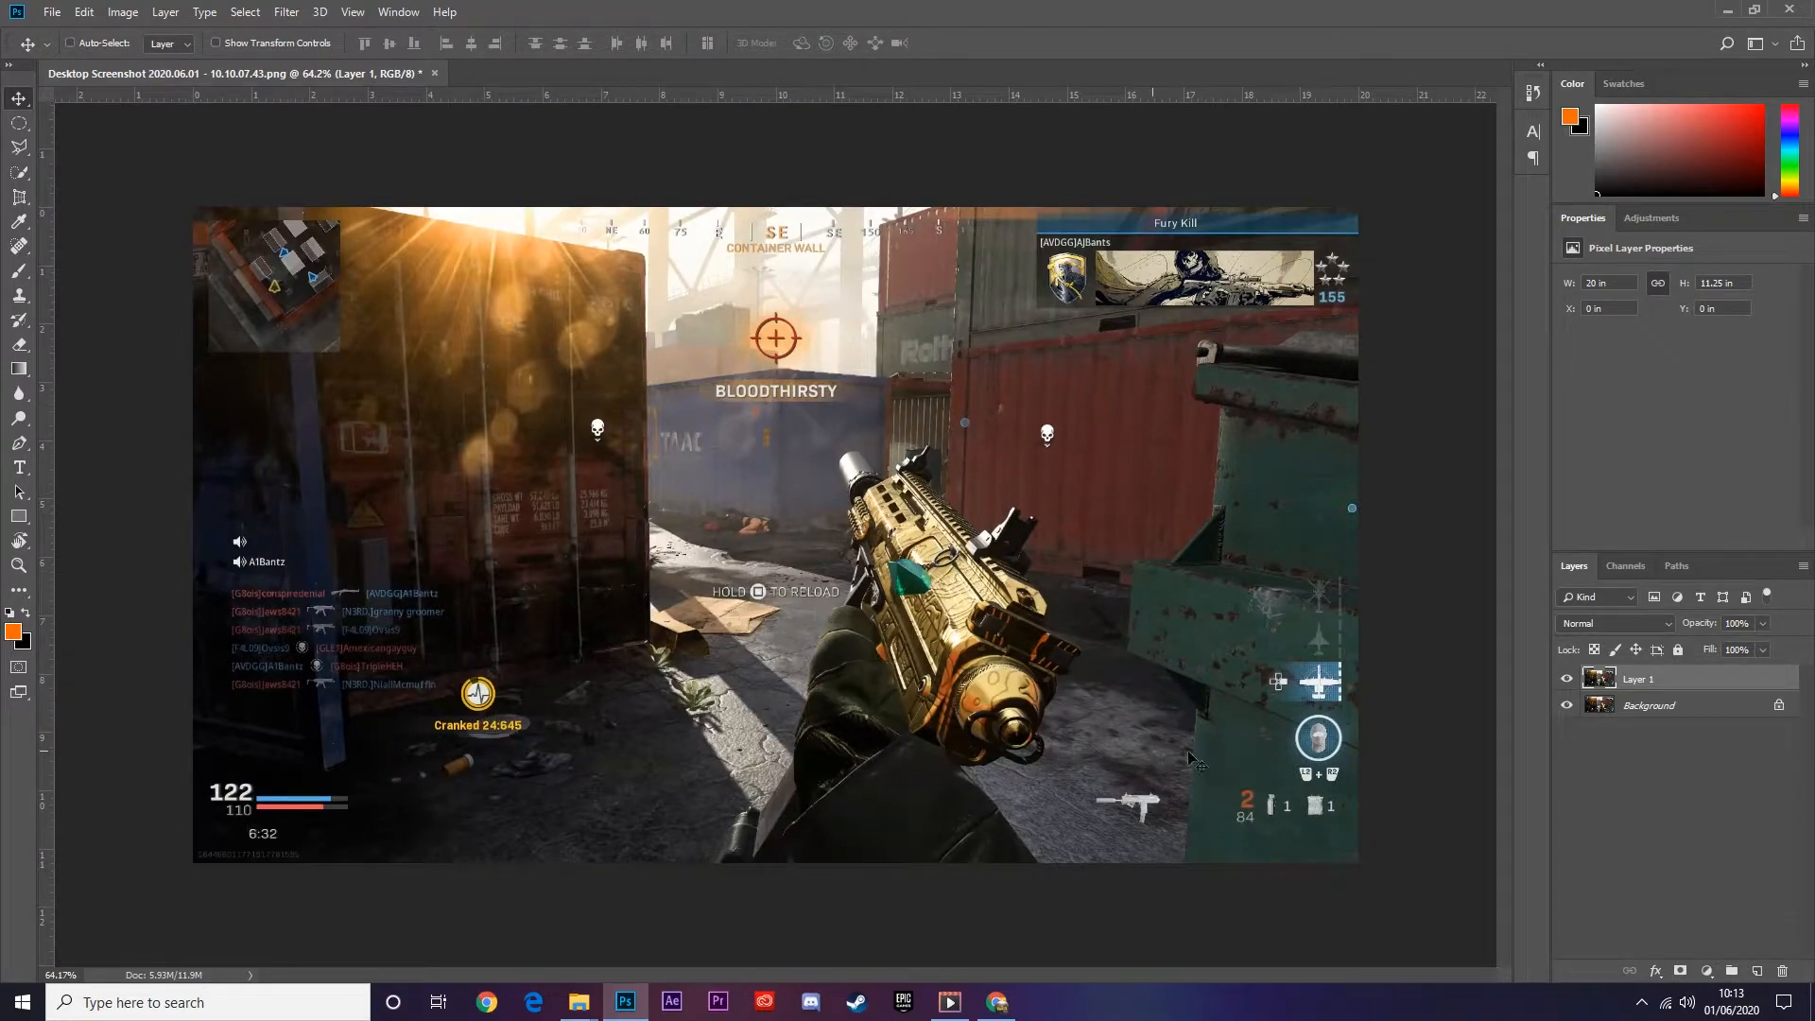
# - Remove the "HOLD TO RELOAD" text beside the gun on the duplicated layer with the Spot Healing Brush
pyautogui.press('w')
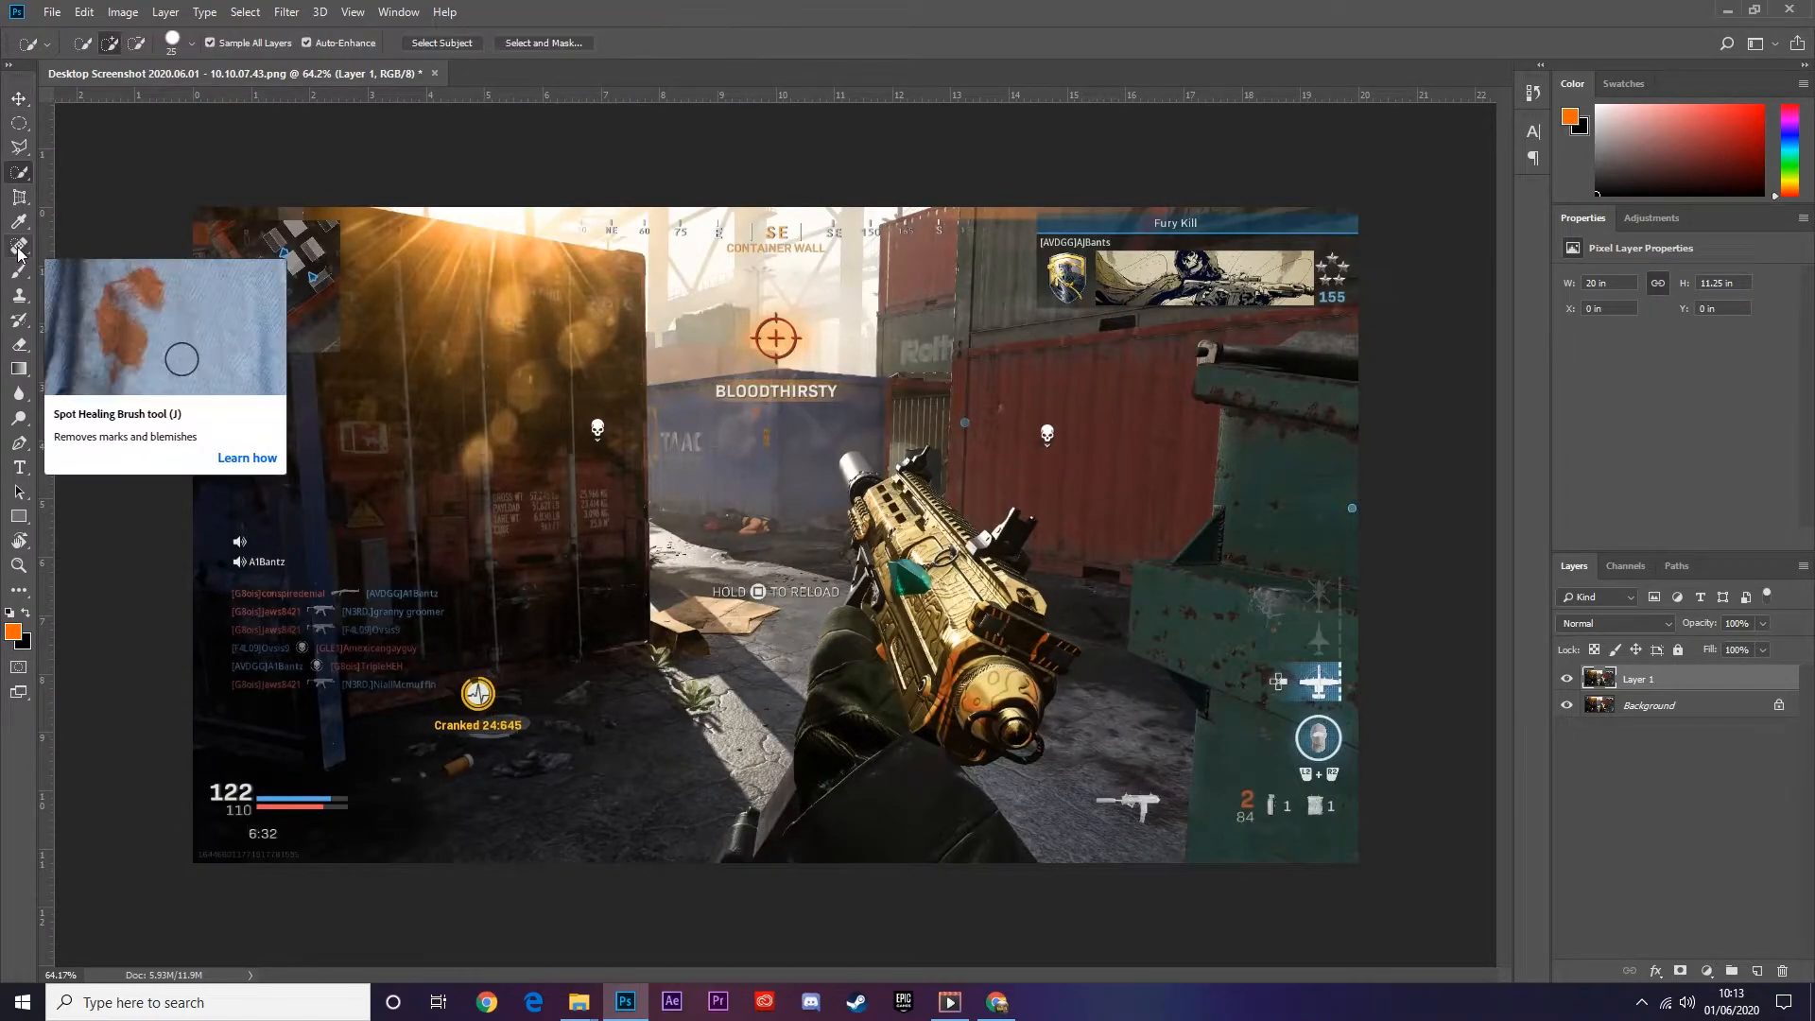
pyautogui.click(19, 249)
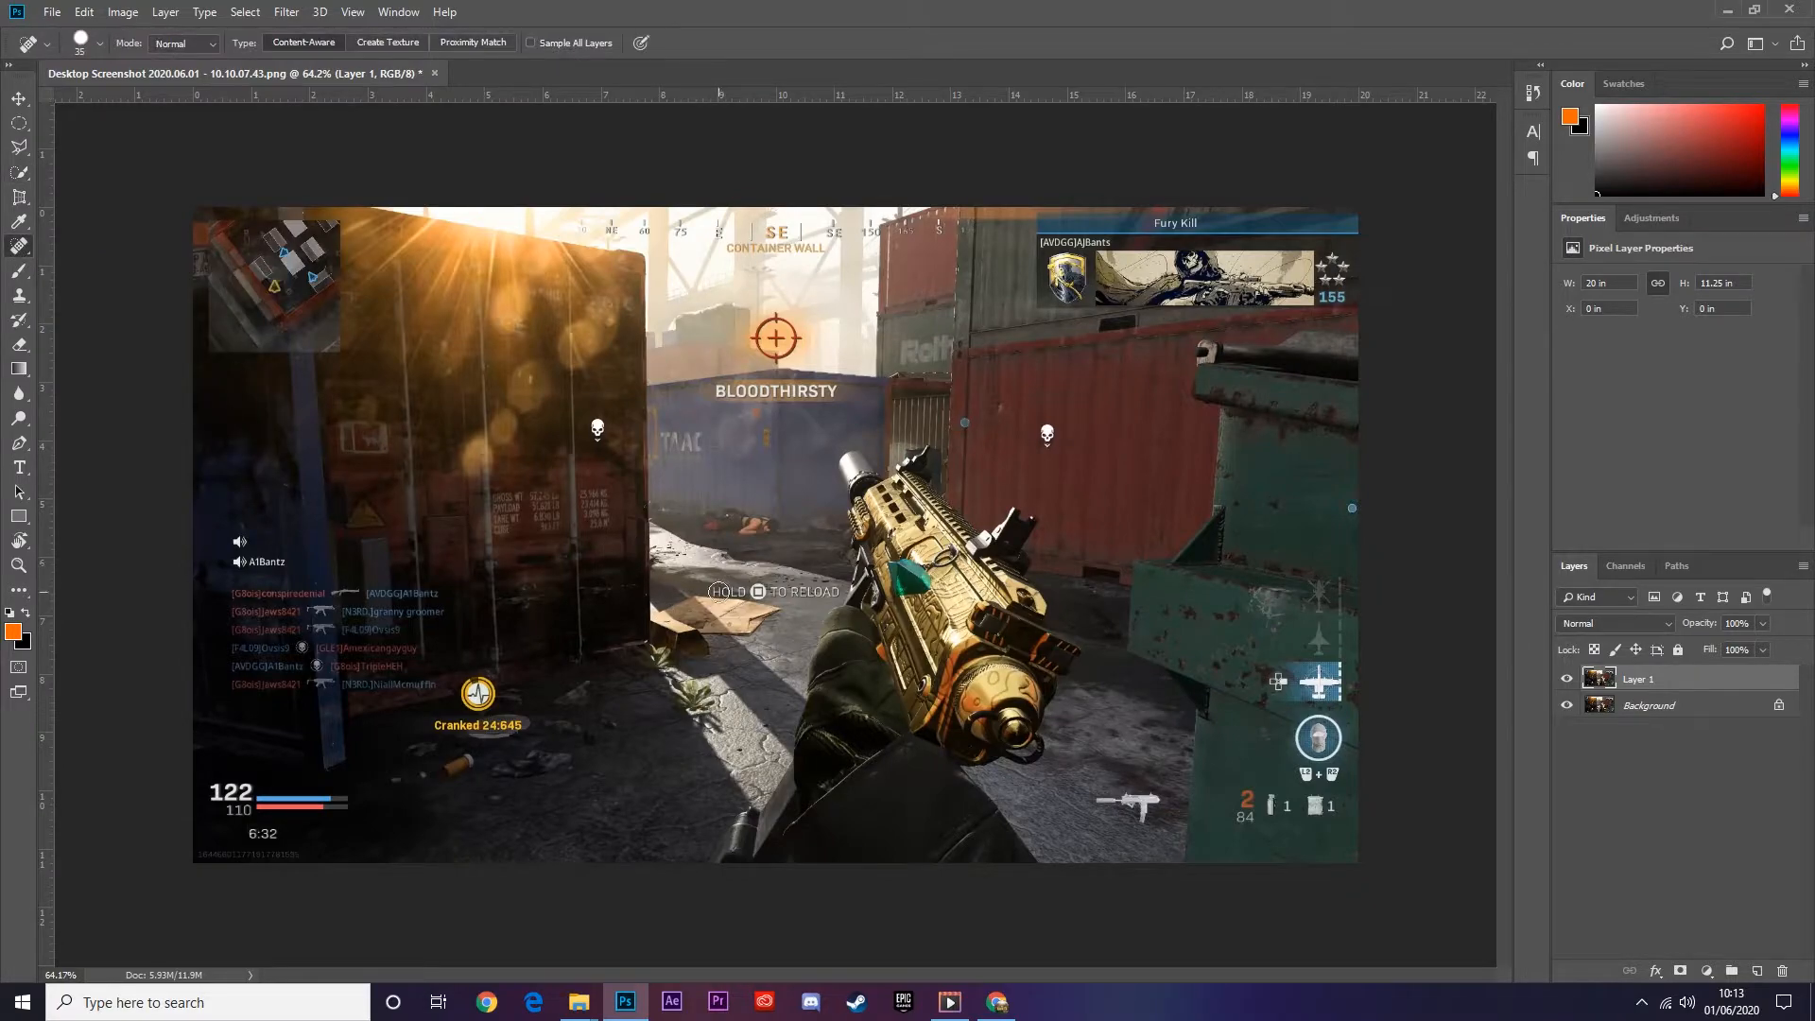
pyautogui.moveTo(731, 591); pyautogui.dragTo(833, 592)
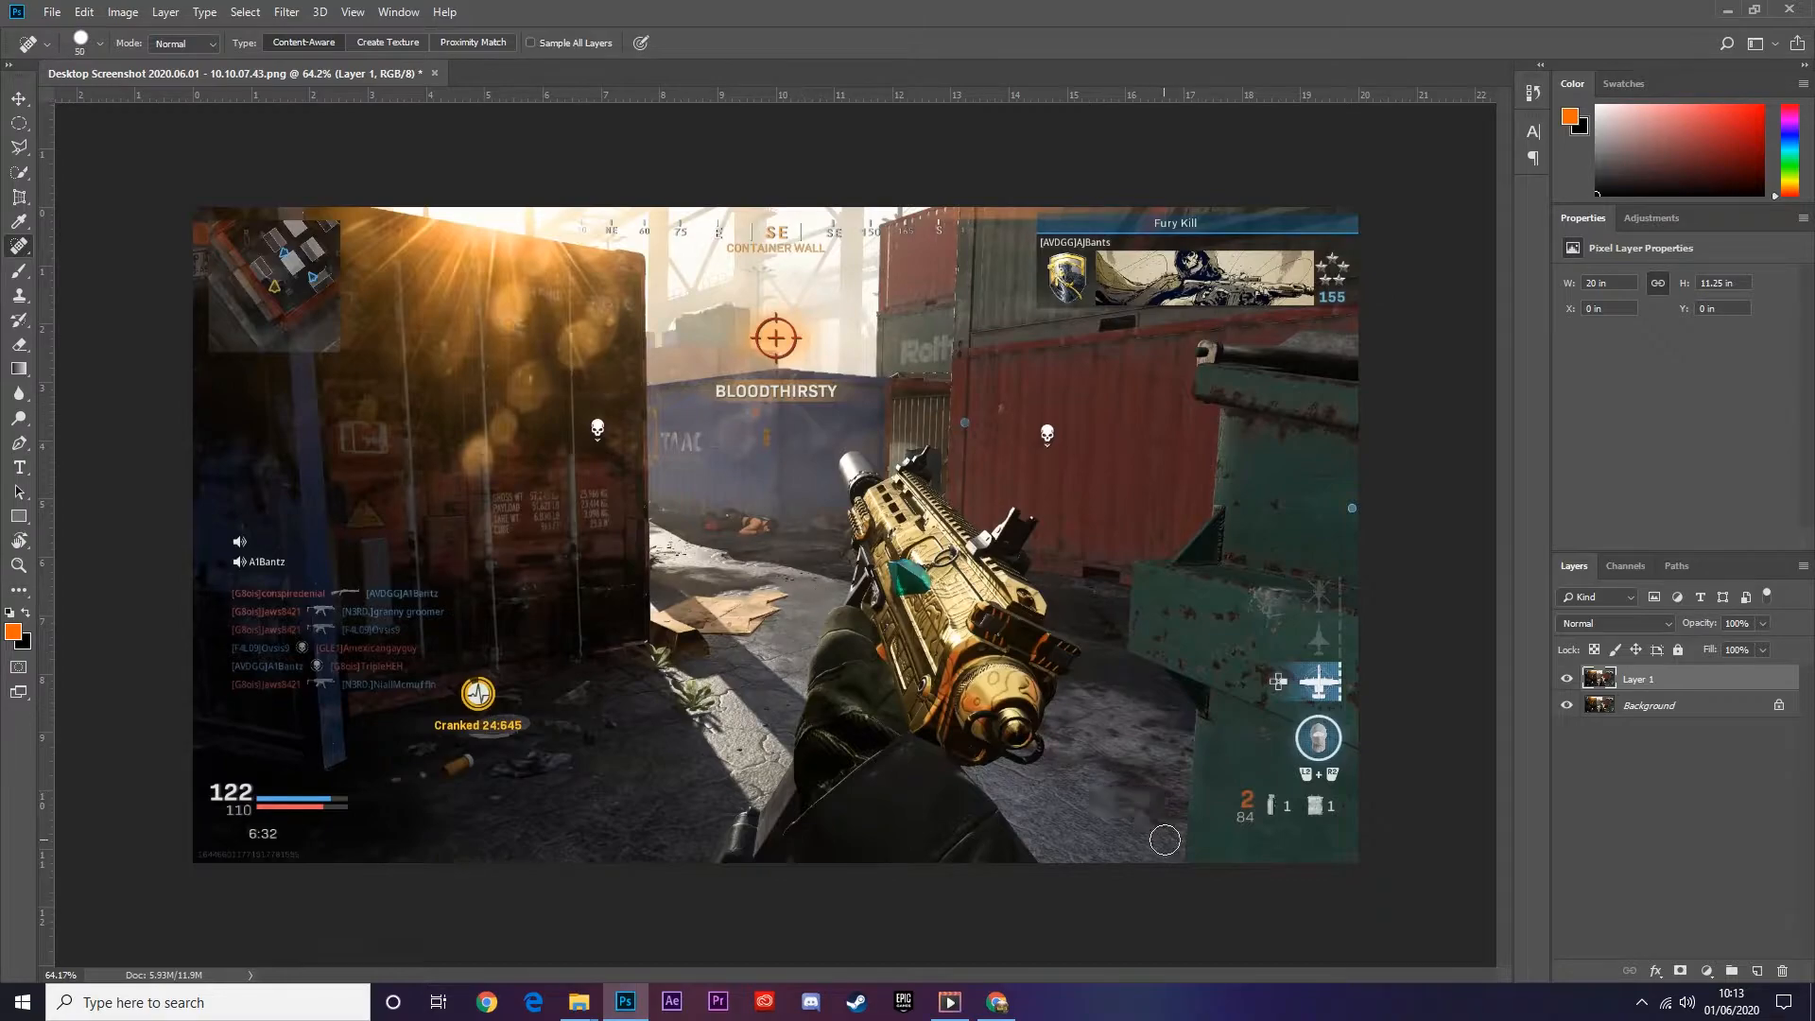
# - Heal away the ammo and equipment counters, weapon icon and match timer near the bottom of the image, adapting the brush size
pyautogui.click(1245, 816)
pyautogui.press('[')
pyautogui.press('[')
pyautogui.press('[')
pyautogui.click(263, 832)
pyautogui.click(1247, 803)
pyautogui.click(1270, 805)
pyautogui.press(']')
pyautogui.press(']')
pyautogui.press(']')
pyautogui.press(']')
pyautogui.press(']')
pyautogui.click(1283, 808)
pyautogui.click(1319, 805)
pyautogui.click(1324, 810)
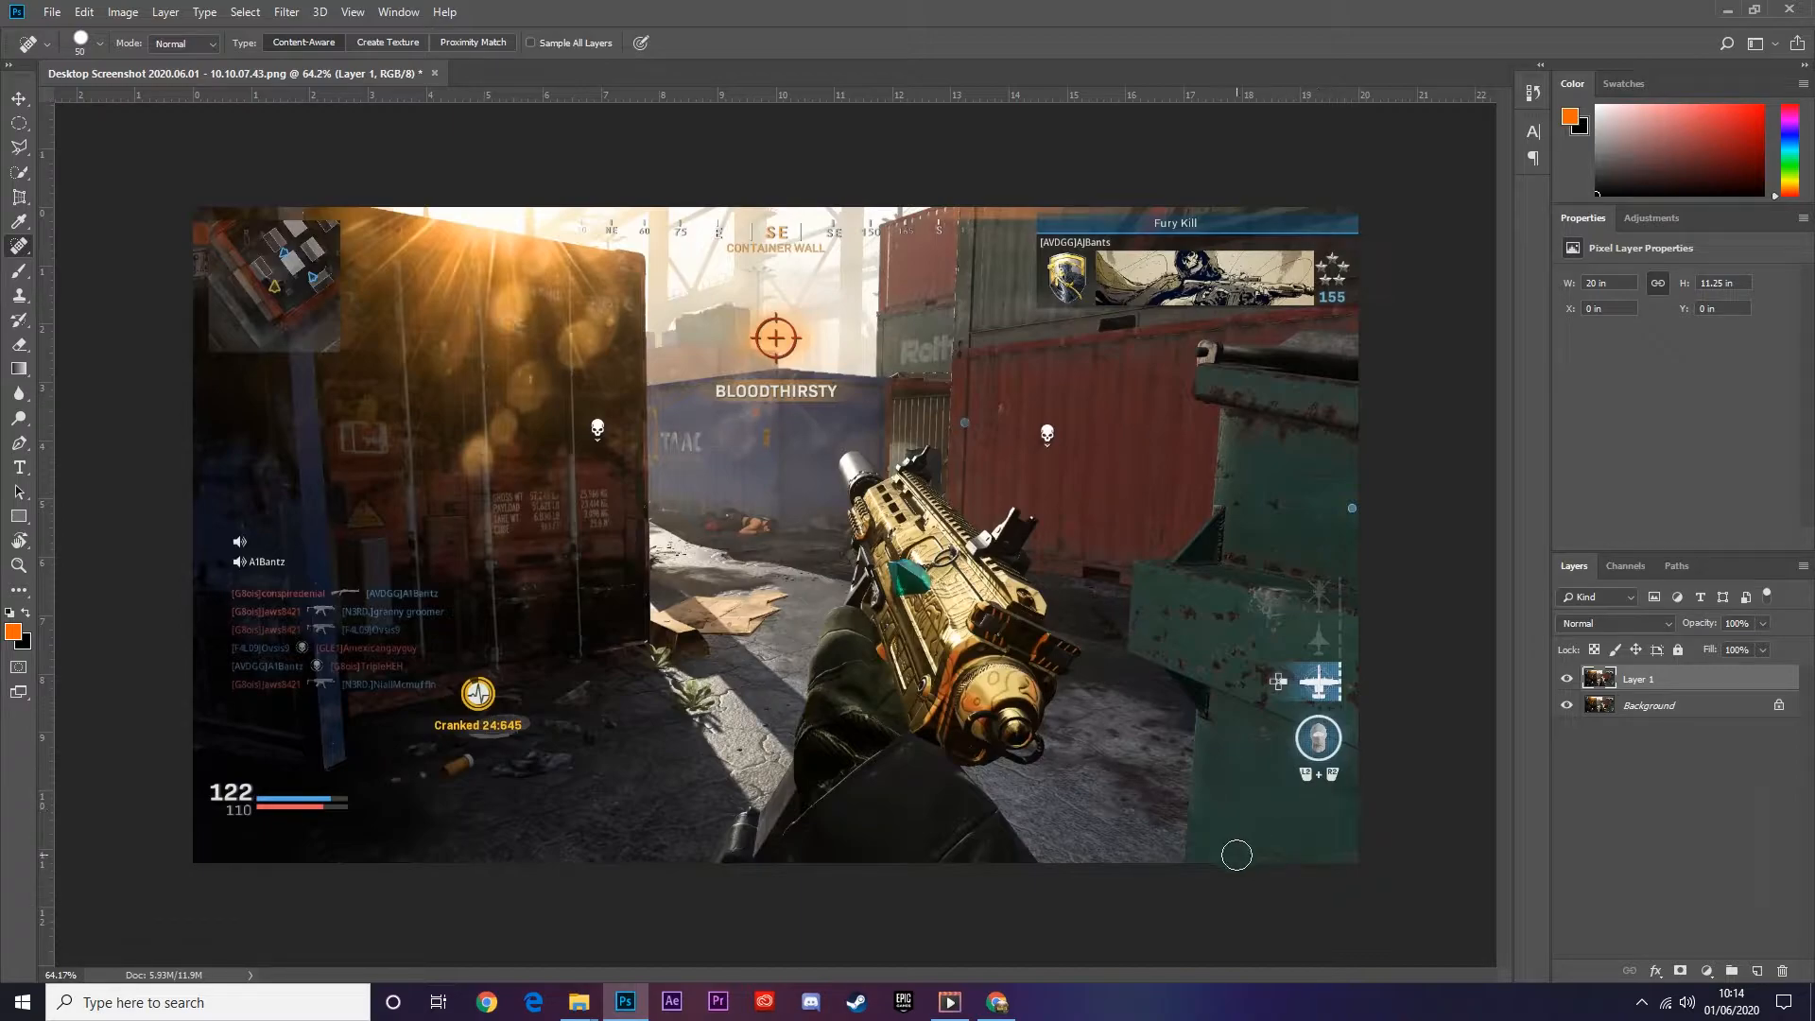
# - Compare the retouched layer with the original and heal away the health numbers and bars in the image's lower-left corner
pyautogui.click(1567, 681)
pyautogui.click(1566, 680)
pyautogui.click(1567, 680)
pyautogui.click(1566, 681)
pyautogui.click(1567, 681)
pyautogui.moveTo(344, 802); pyautogui.dragTo(218, 794)
# - Shrink the healing brush to 15 px and remove the round ability icon and its button prompts from the green container
pyautogui.press('[')
pyautogui.press('[')
pyautogui.press('[')
pyautogui.press('[')
pyautogui.press('[')
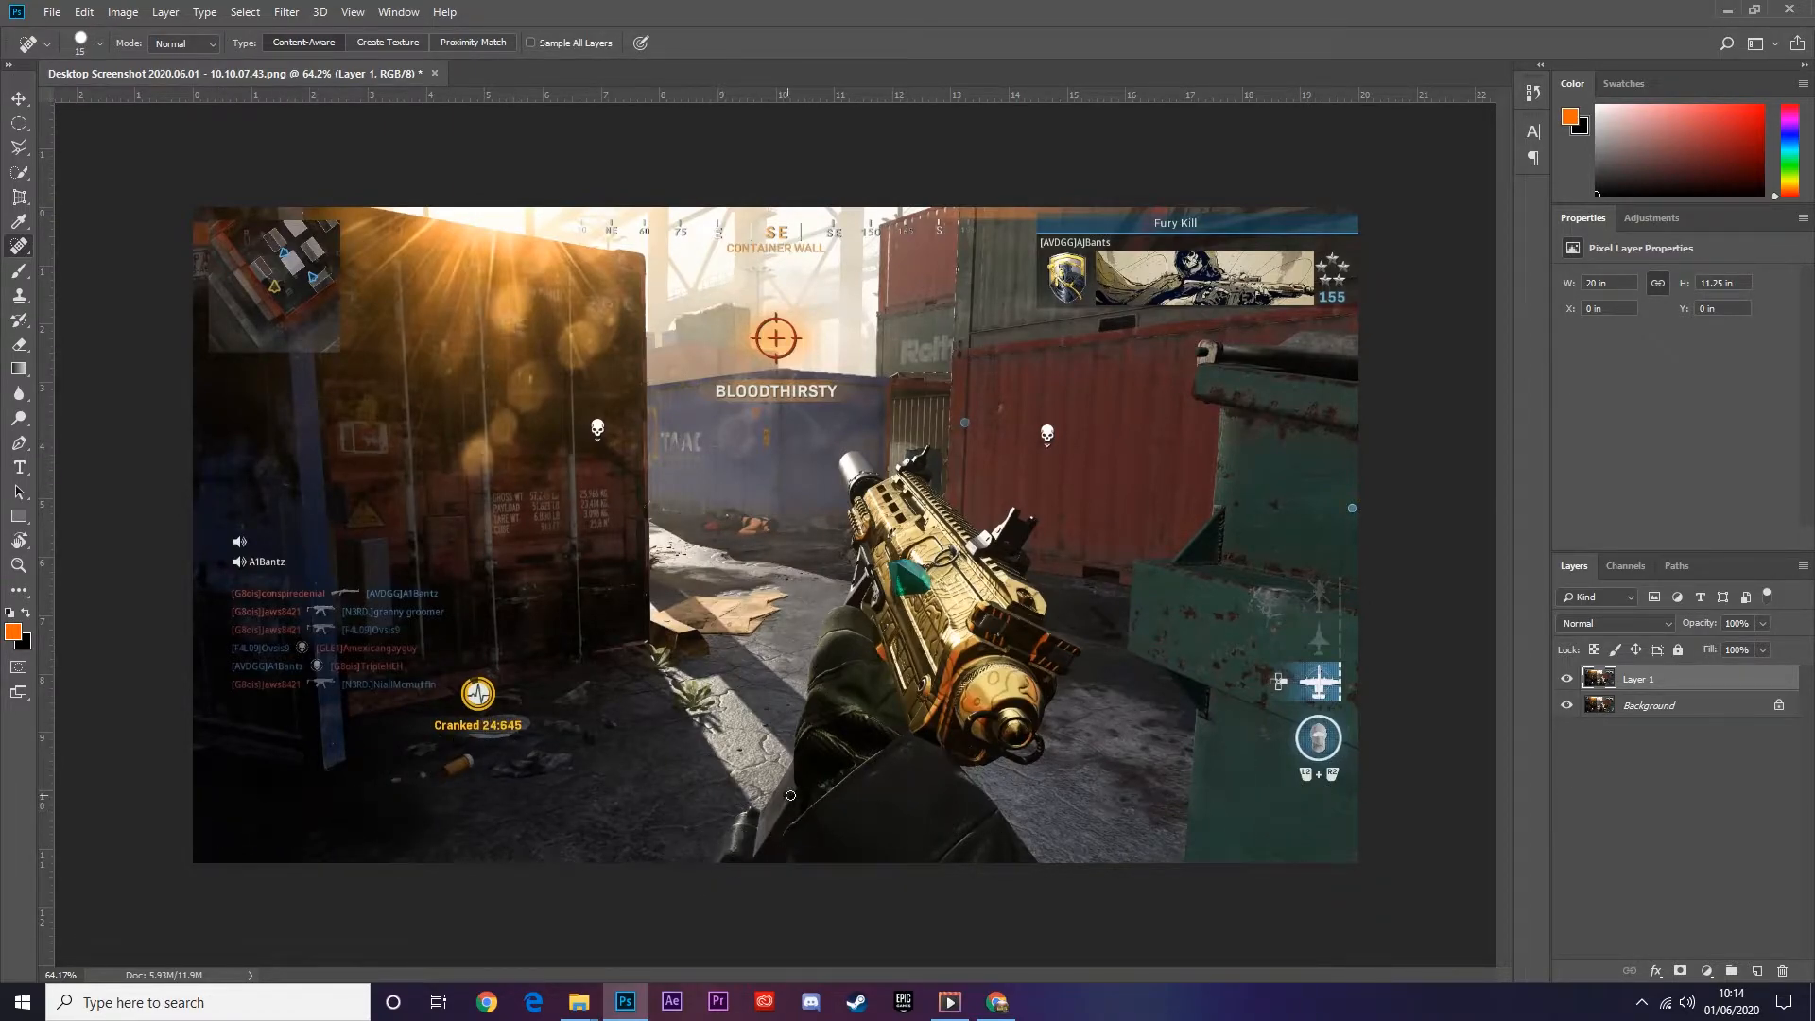
pyautogui.moveTo(1333, 774); pyautogui.dragTo(1305, 773)
pyautogui.moveTo(1299, 747); pyautogui.dragTo(1335, 742)
# - Enlarge the brush and heal away the speaker icons, player name and kill feed lines over the dark container
pyautogui.click(239, 541)
pyautogui.moveTo(236, 559); pyautogui.dragTo(284, 562)
pyautogui.press(']')
pyautogui.press(']')
pyautogui.moveTo(439, 594); pyautogui.dragTo(232, 593)
pyautogui.moveTo(232, 685); pyautogui.dragTo(300, 684)
pyautogui.moveTo(232, 648)
pyautogui.mouseDown()
pyautogui.moveTo(302, 666)
pyautogui.moveTo(322, 630)
pyautogui.mouseUp()
pyautogui.moveTo(437, 685); pyautogui.dragTo(342, 684)
pyautogui.moveTo(444, 612); pyautogui.dragTo(344, 612)
# - Heal away the minimap in the image's upper-left corner and compare the retouched layer with the original
pyautogui.moveTo(215, 229); pyautogui.dragTo(284, 304)
pyautogui.moveTo(229, 248); pyautogui.dragTo(272, 314)
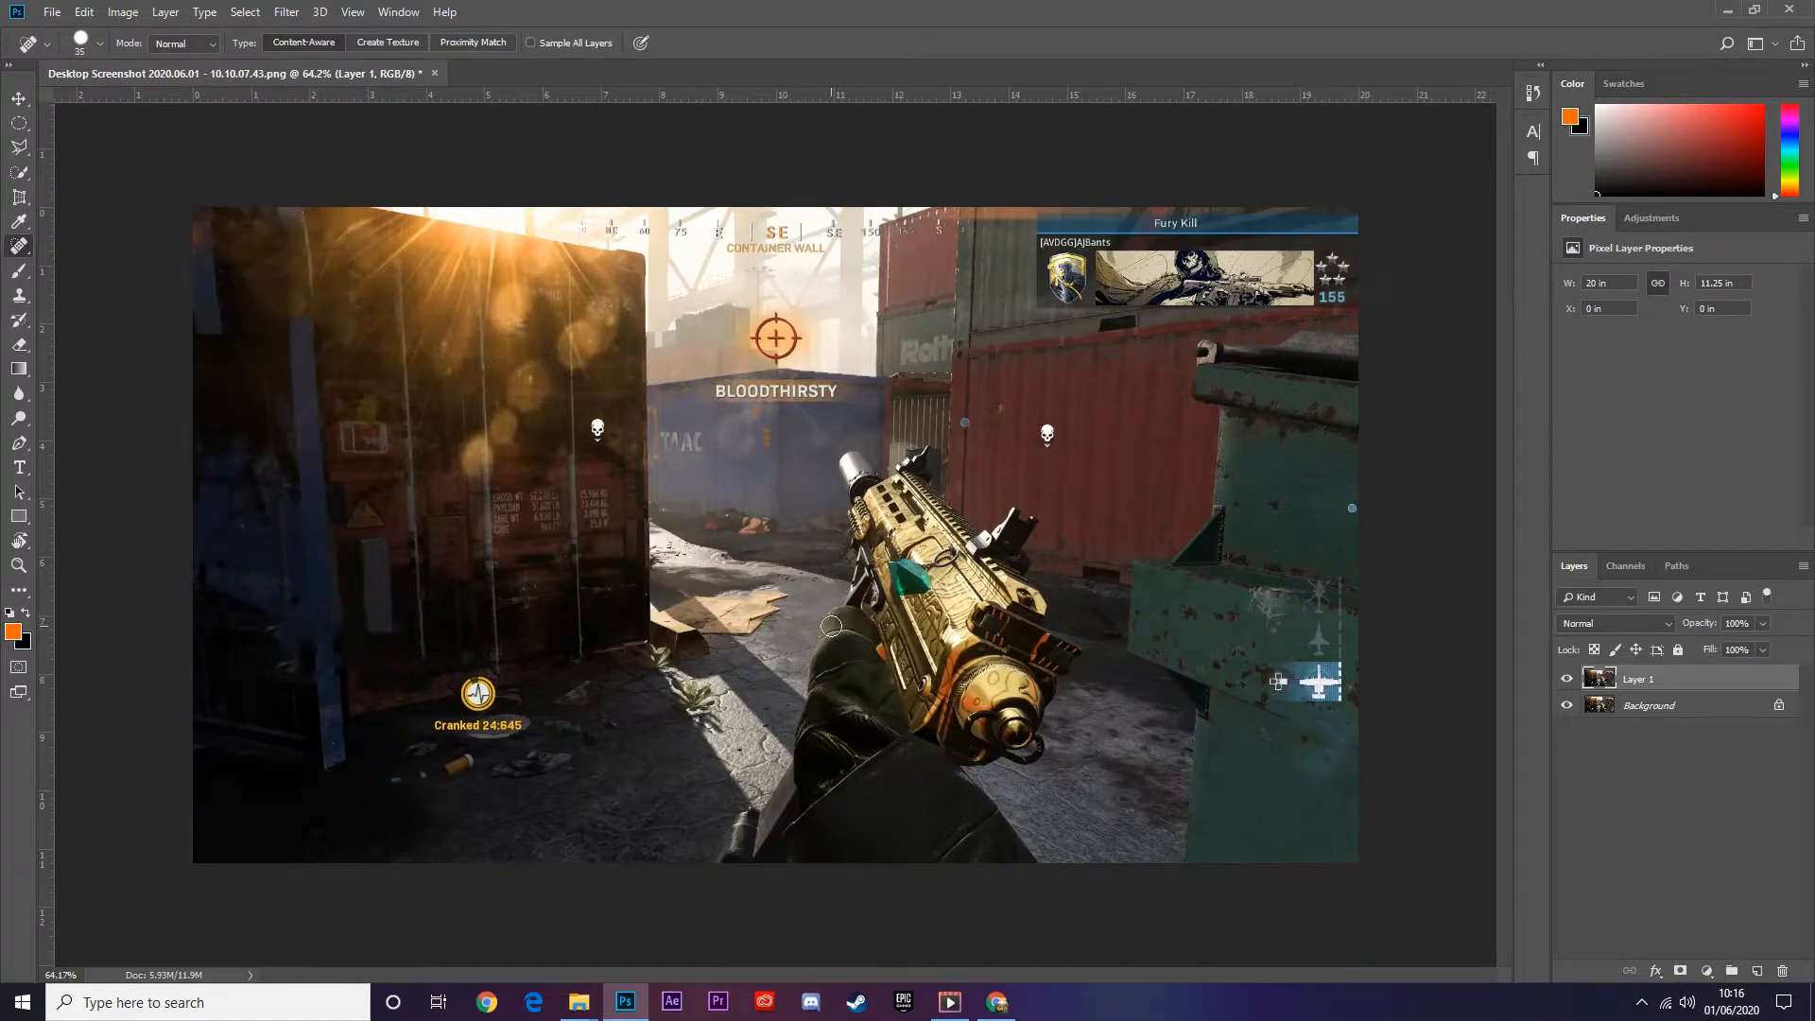
pyautogui.moveTo(335, 690); pyautogui.dragTo(334, 755)
pyautogui.hotkey('ctrl', 'z')
pyautogui.click(1567, 684)
pyautogui.click(1567, 684)
pyautogui.click(1568, 685)
pyautogui.click(1567, 682)
# - Select the golden gun and the gloved arms with the Quick Selection tool
pyautogui.click(19, 174)
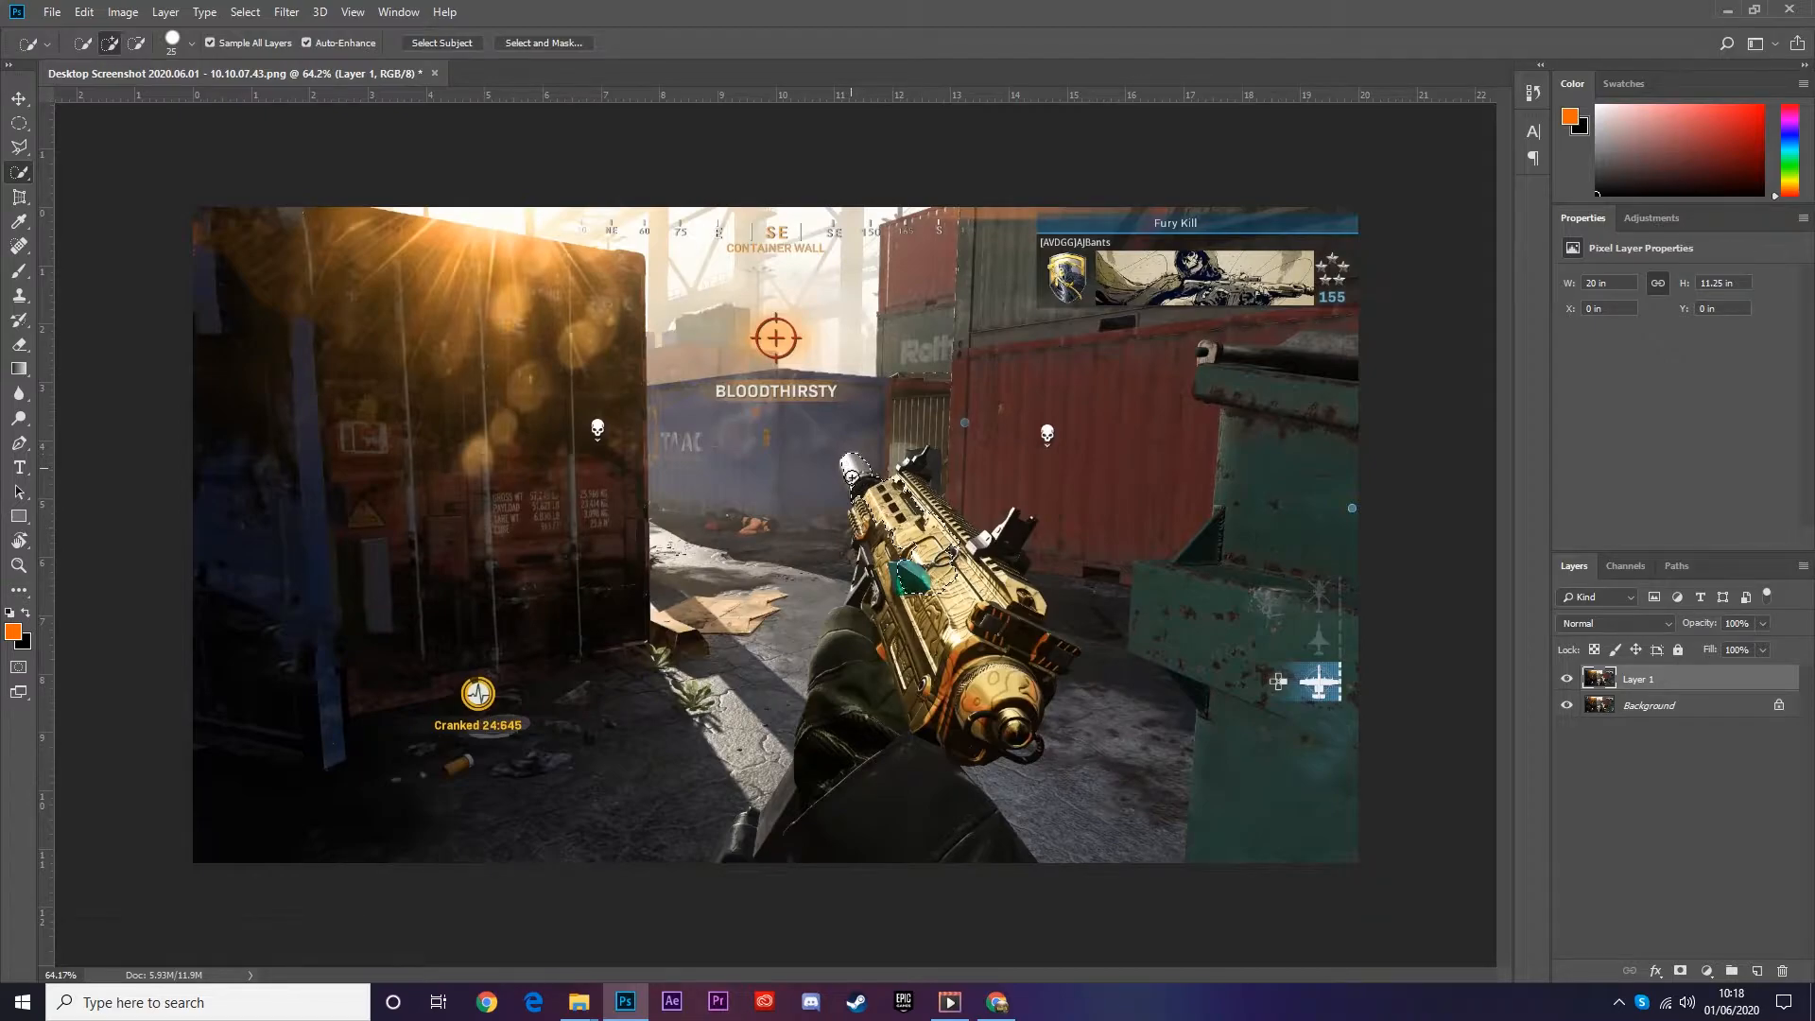
pyautogui.moveTo(848, 462)
pyautogui.mouseDown()
pyautogui.moveTo(897, 502)
pyautogui.moveTo(882, 517)
pyautogui.moveTo(937, 458)
pyautogui.moveTo(972, 533)
pyautogui.moveTo(1030, 547)
pyautogui.moveTo(1028, 571)
pyautogui.moveTo(1032, 547)
pyautogui.moveTo(1023, 590)
pyautogui.moveTo(1066, 666)
pyautogui.moveTo(1051, 698)
pyautogui.moveTo(948, 760)
pyautogui.moveTo(919, 736)
pyautogui.moveTo(855, 520)
pyautogui.mouseUp()
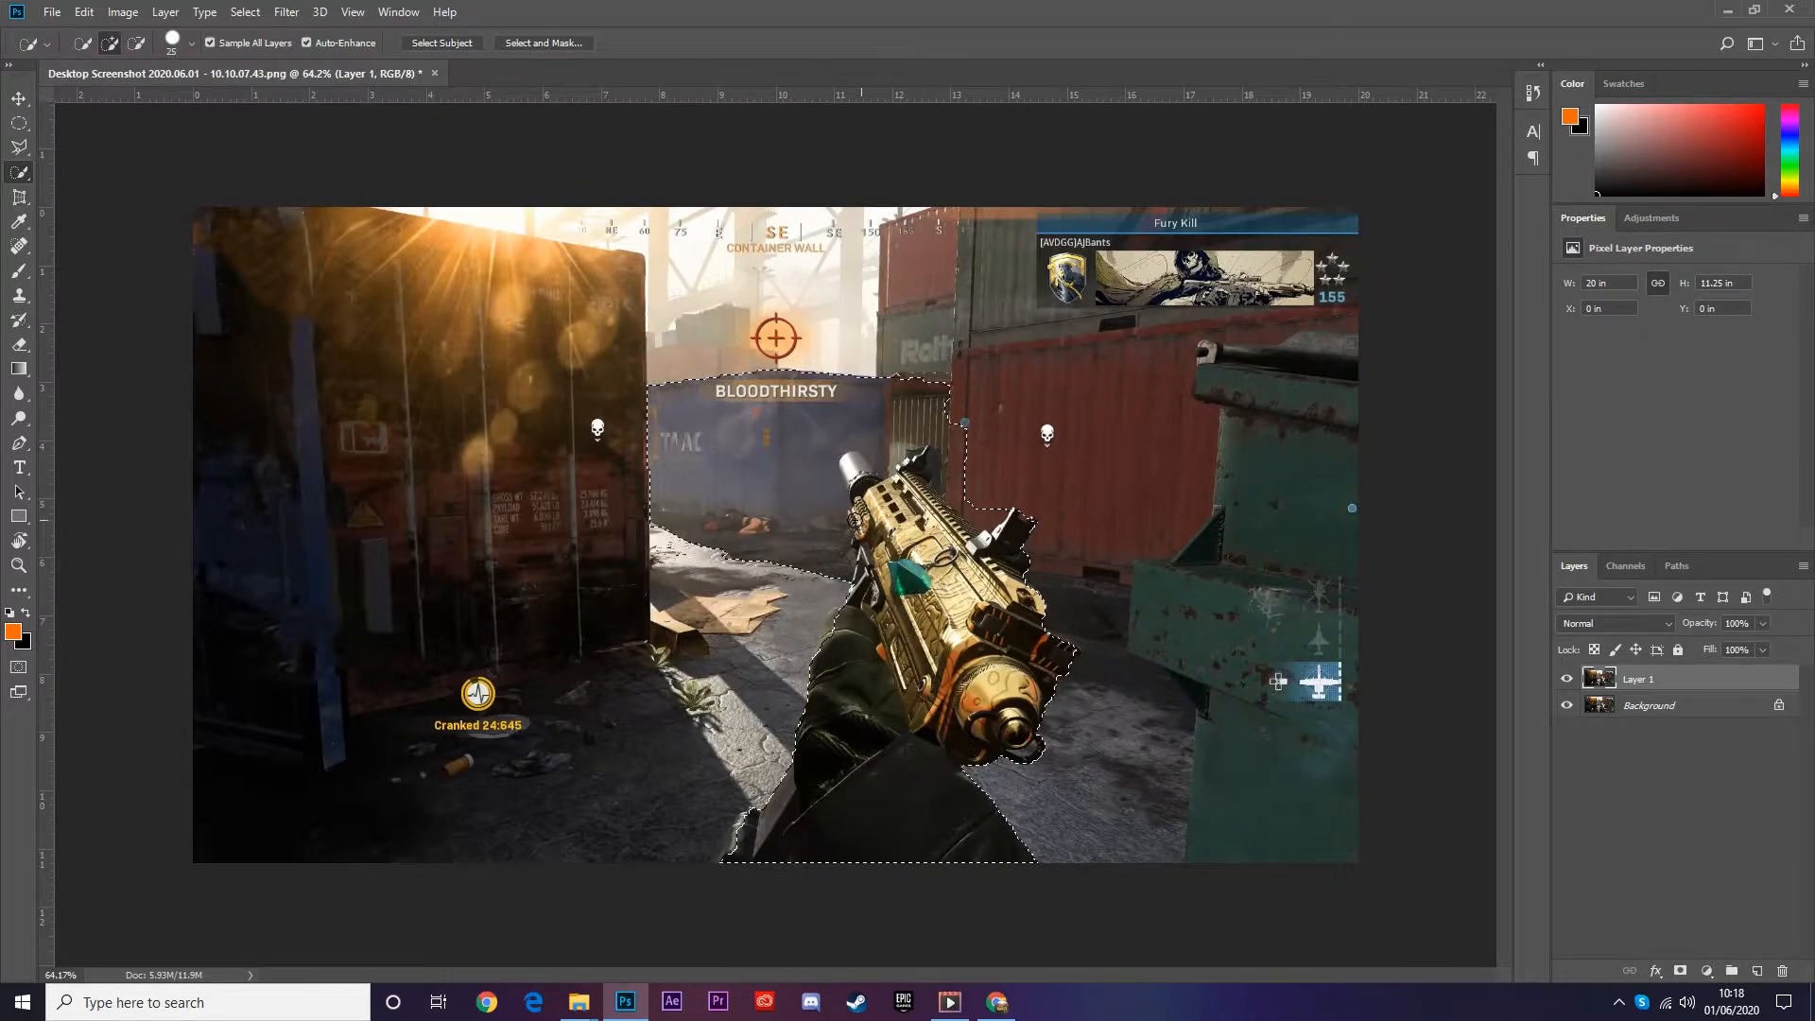
pyautogui.moveTo(870, 813); pyautogui.dragTo(714, 862)
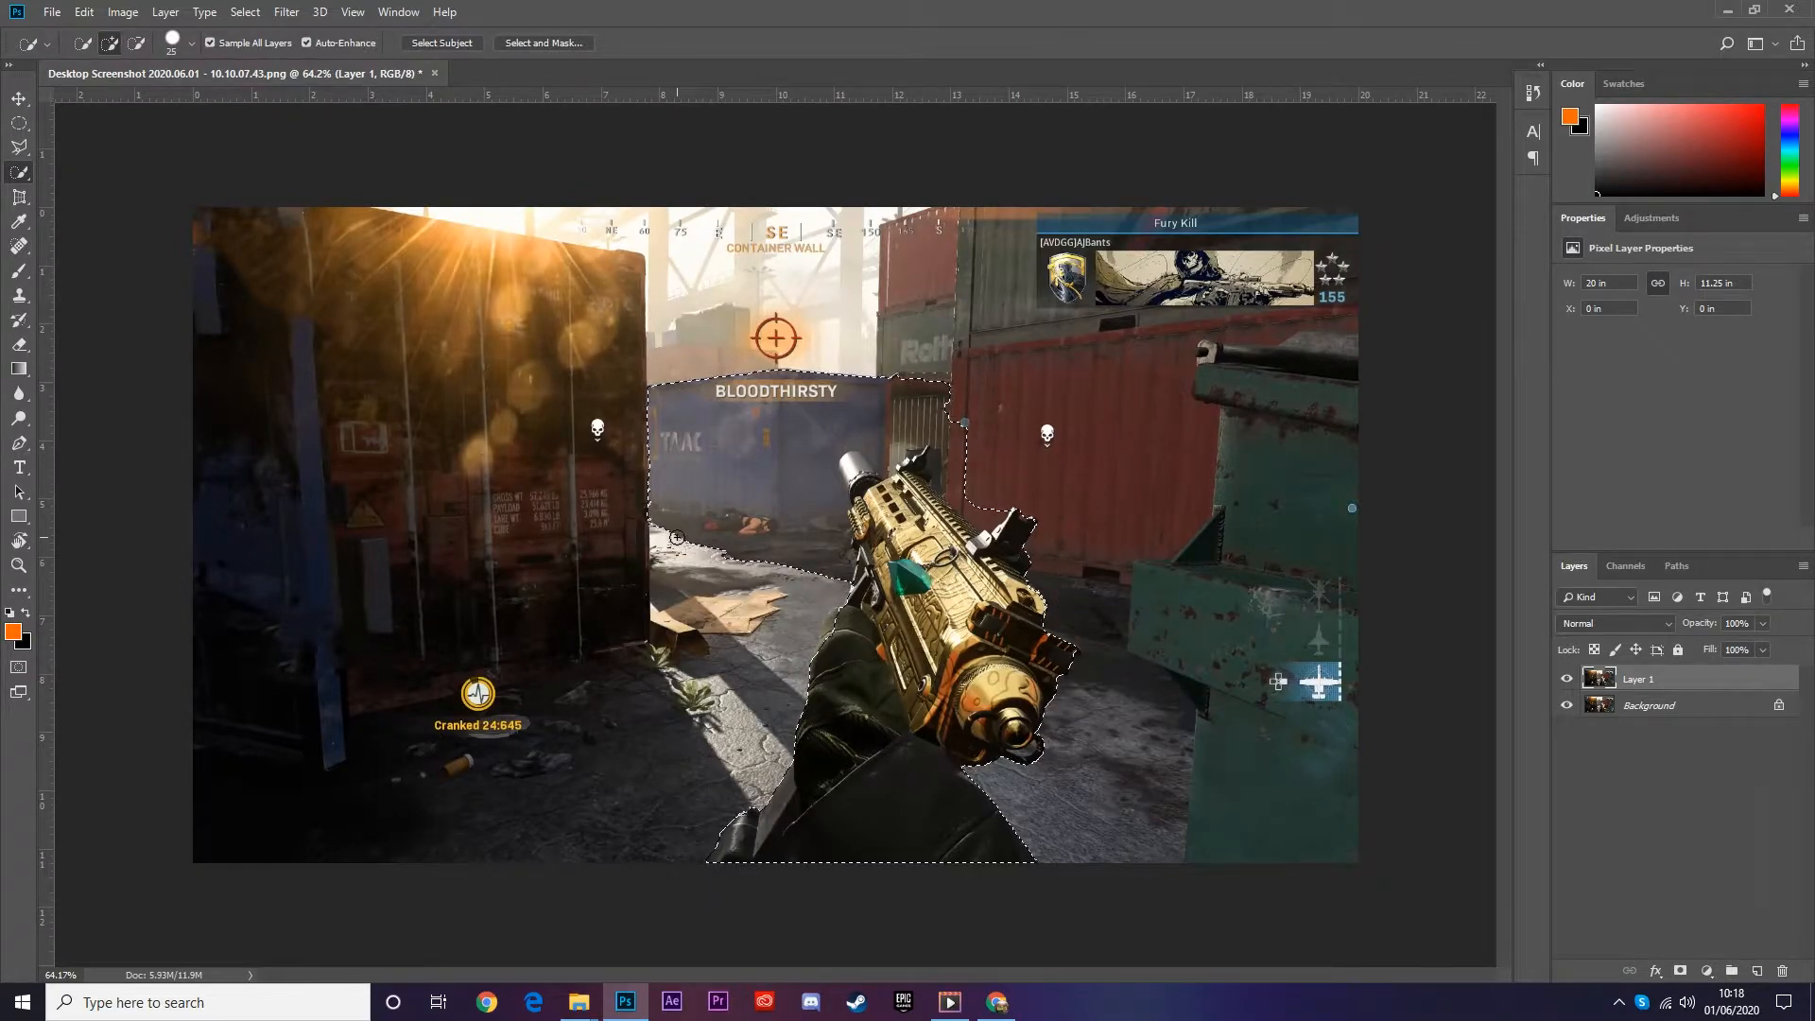
# - Subtract the containers and ground around the gun's barrel and sights from the selection
pyautogui.press('alt')
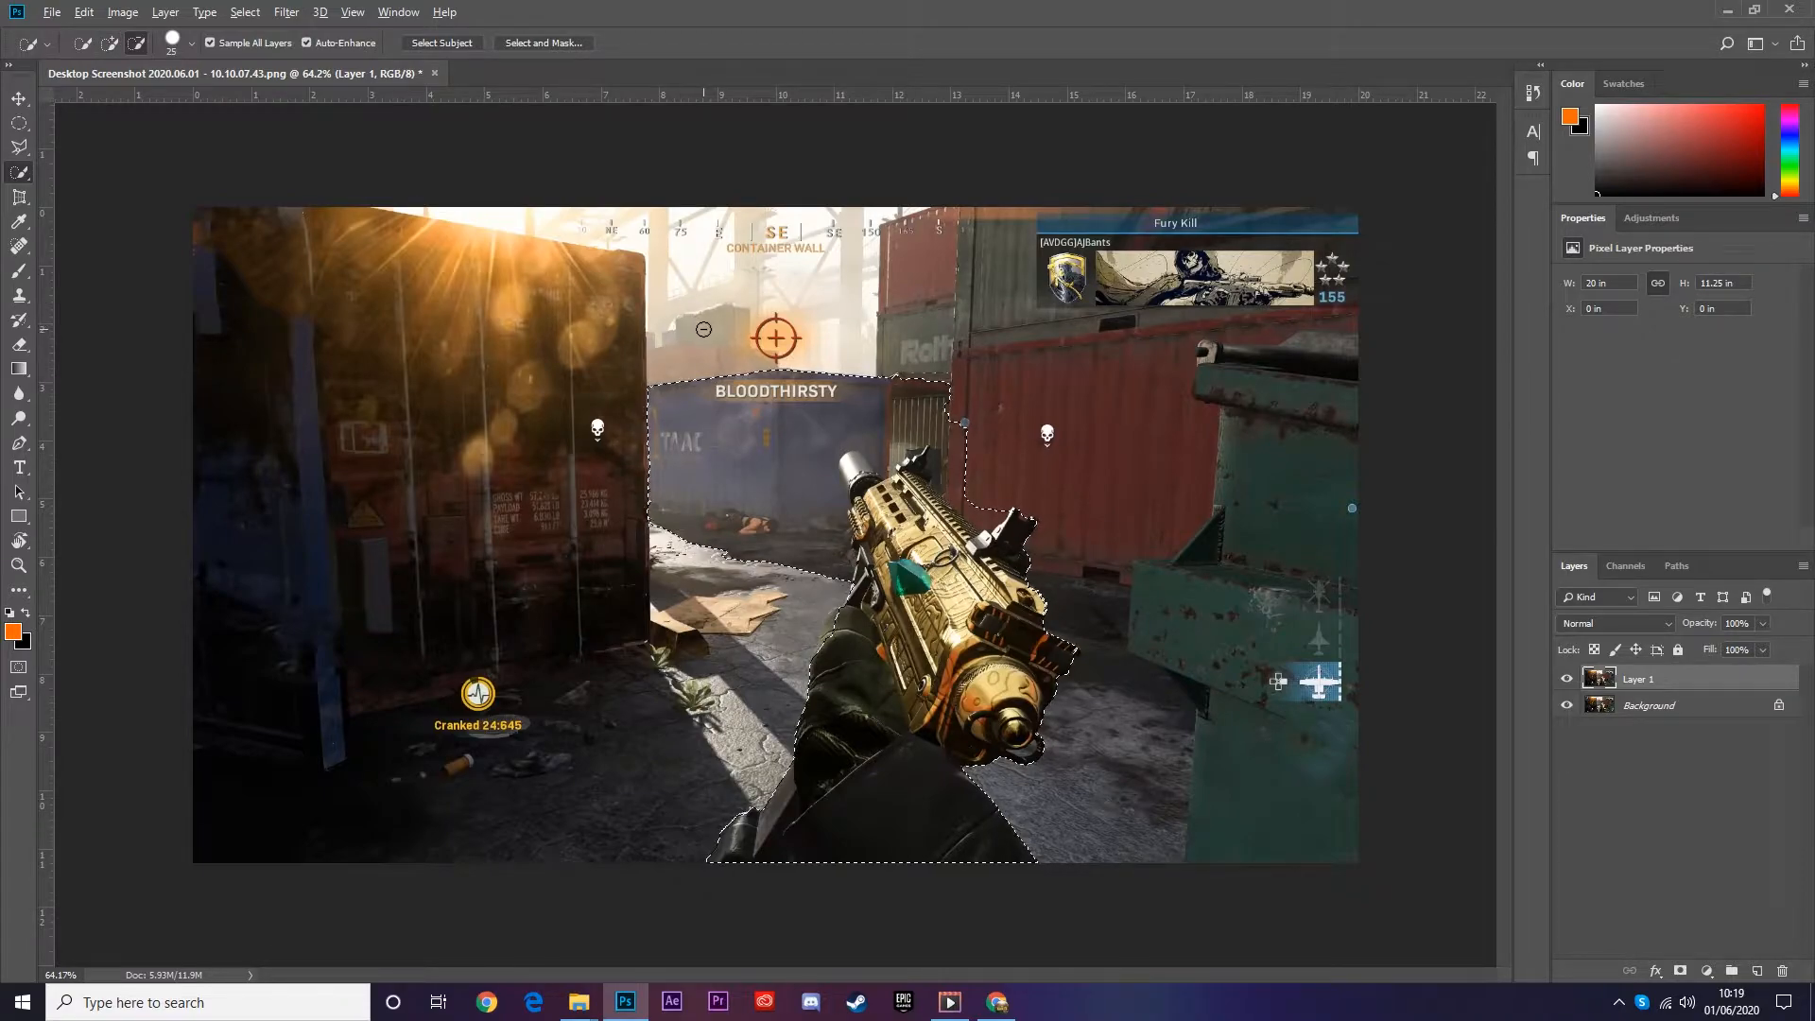
pyautogui.moveTo(674, 367)
pyautogui.mouseDown()
pyautogui.moveTo(636, 444)
pyautogui.moveTo(716, 361)
pyautogui.moveTo(658, 497)
pyautogui.moveTo(733, 367)
pyautogui.moveTo(663, 584)
pyautogui.mouseUp()
pyautogui.moveTo(689, 525)
pyautogui.mouseDown()
pyautogui.moveTo(742, 582)
pyautogui.moveTo(779, 538)
pyautogui.moveTo(825, 554)
pyautogui.moveTo(788, 463)
pyautogui.moveTo(830, 387)
pyautogui.moveTo(906, 367)
pyautogui.moveTo(945, 383)
pyautogui.moveTo(880, 450)
pyautogui.mouseUp()
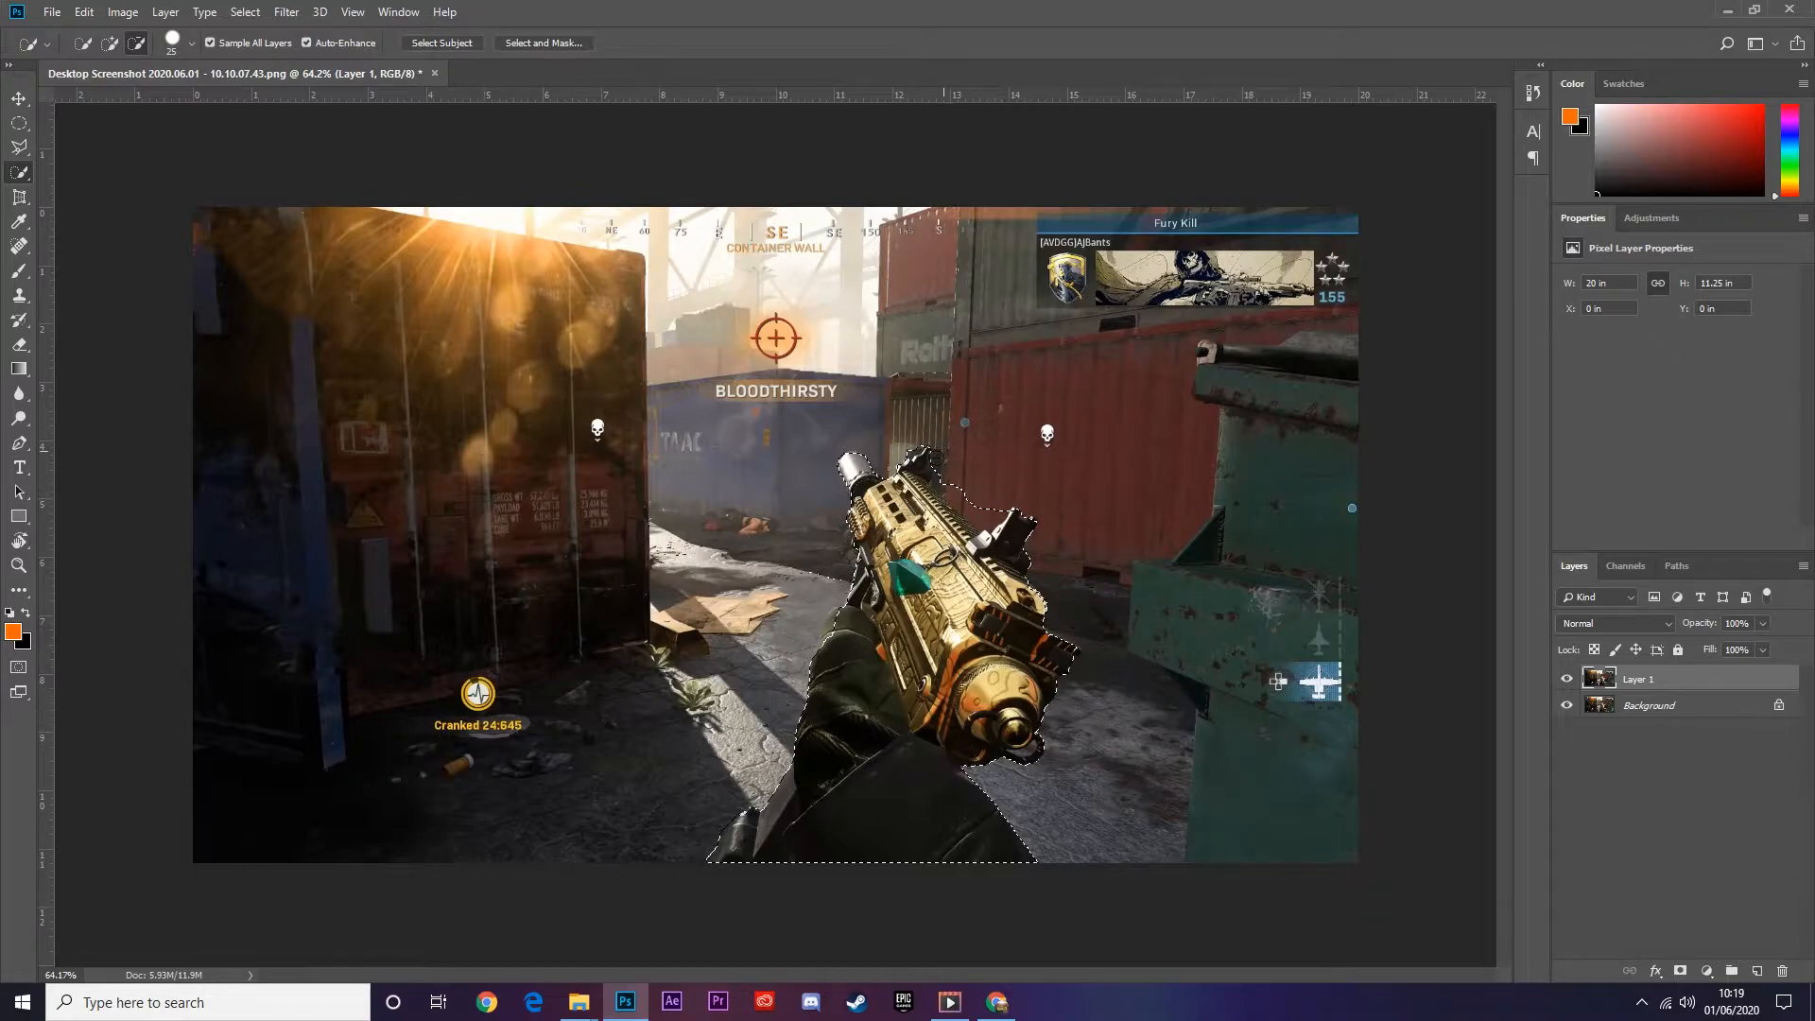
pyautogui.press('alt')
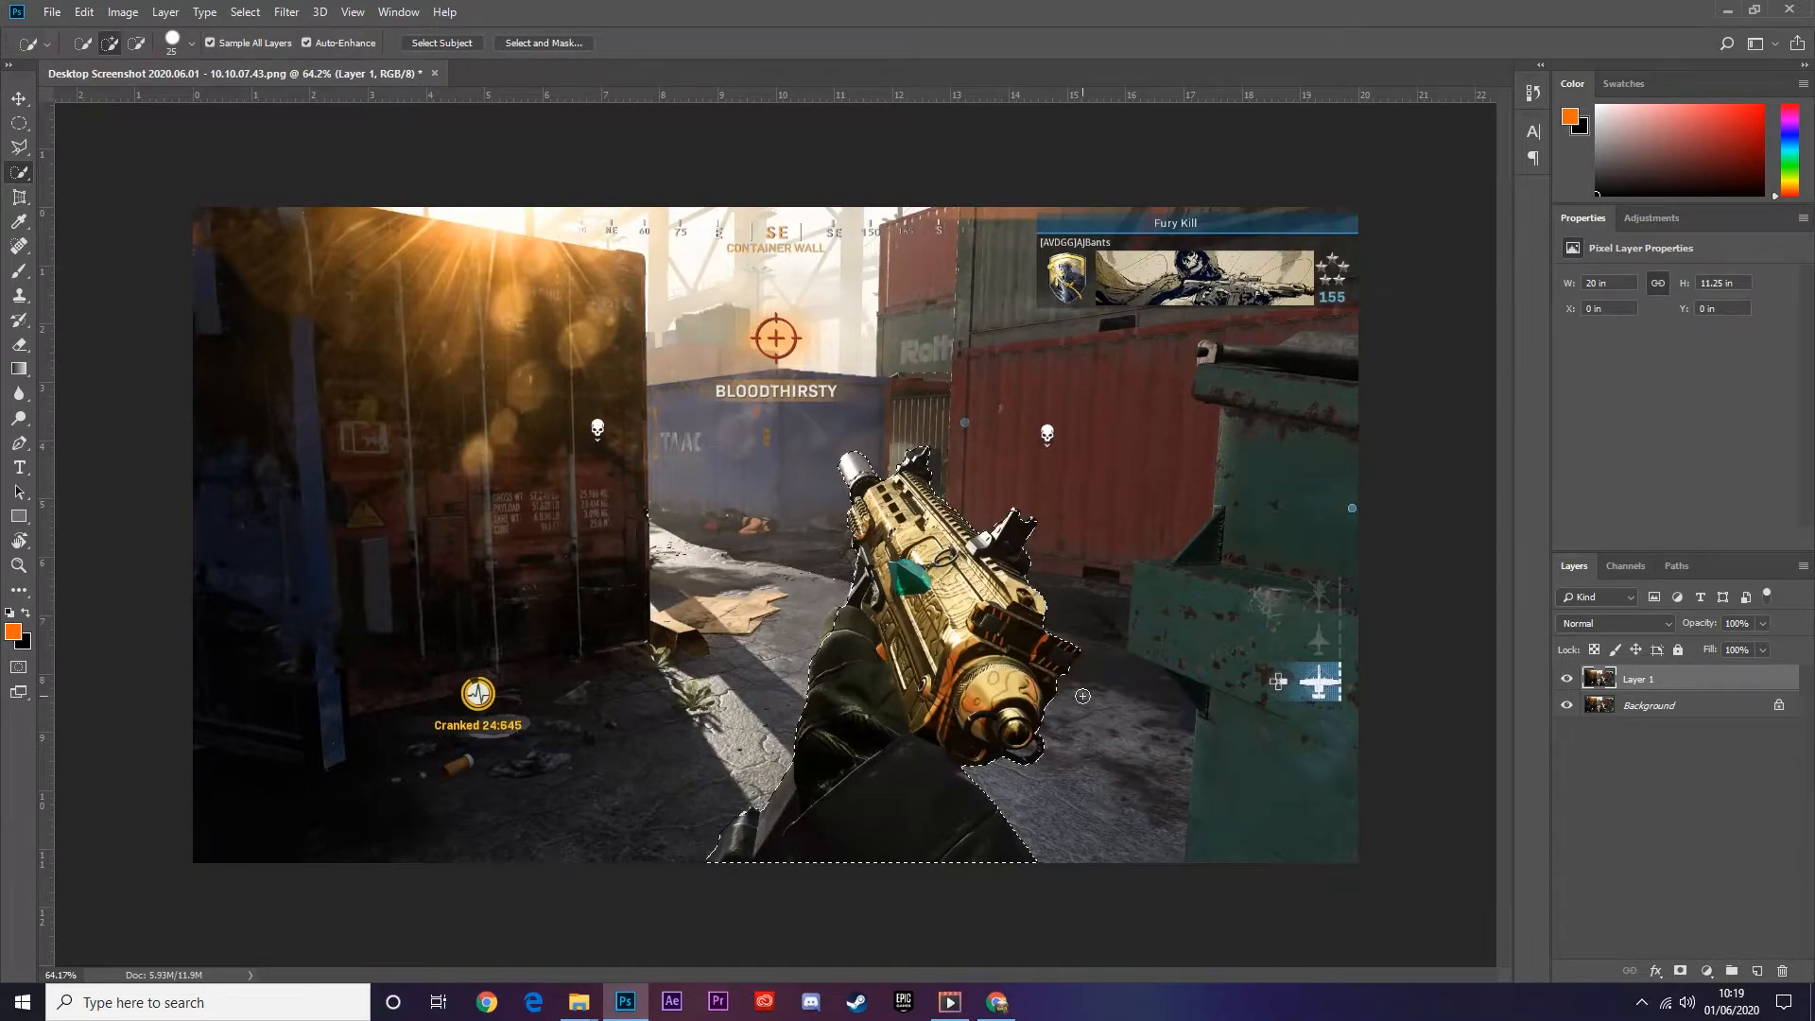
# - Refine the selection edges around the glove and arms, adding and subtracting areas
pyautogui.press('alt')
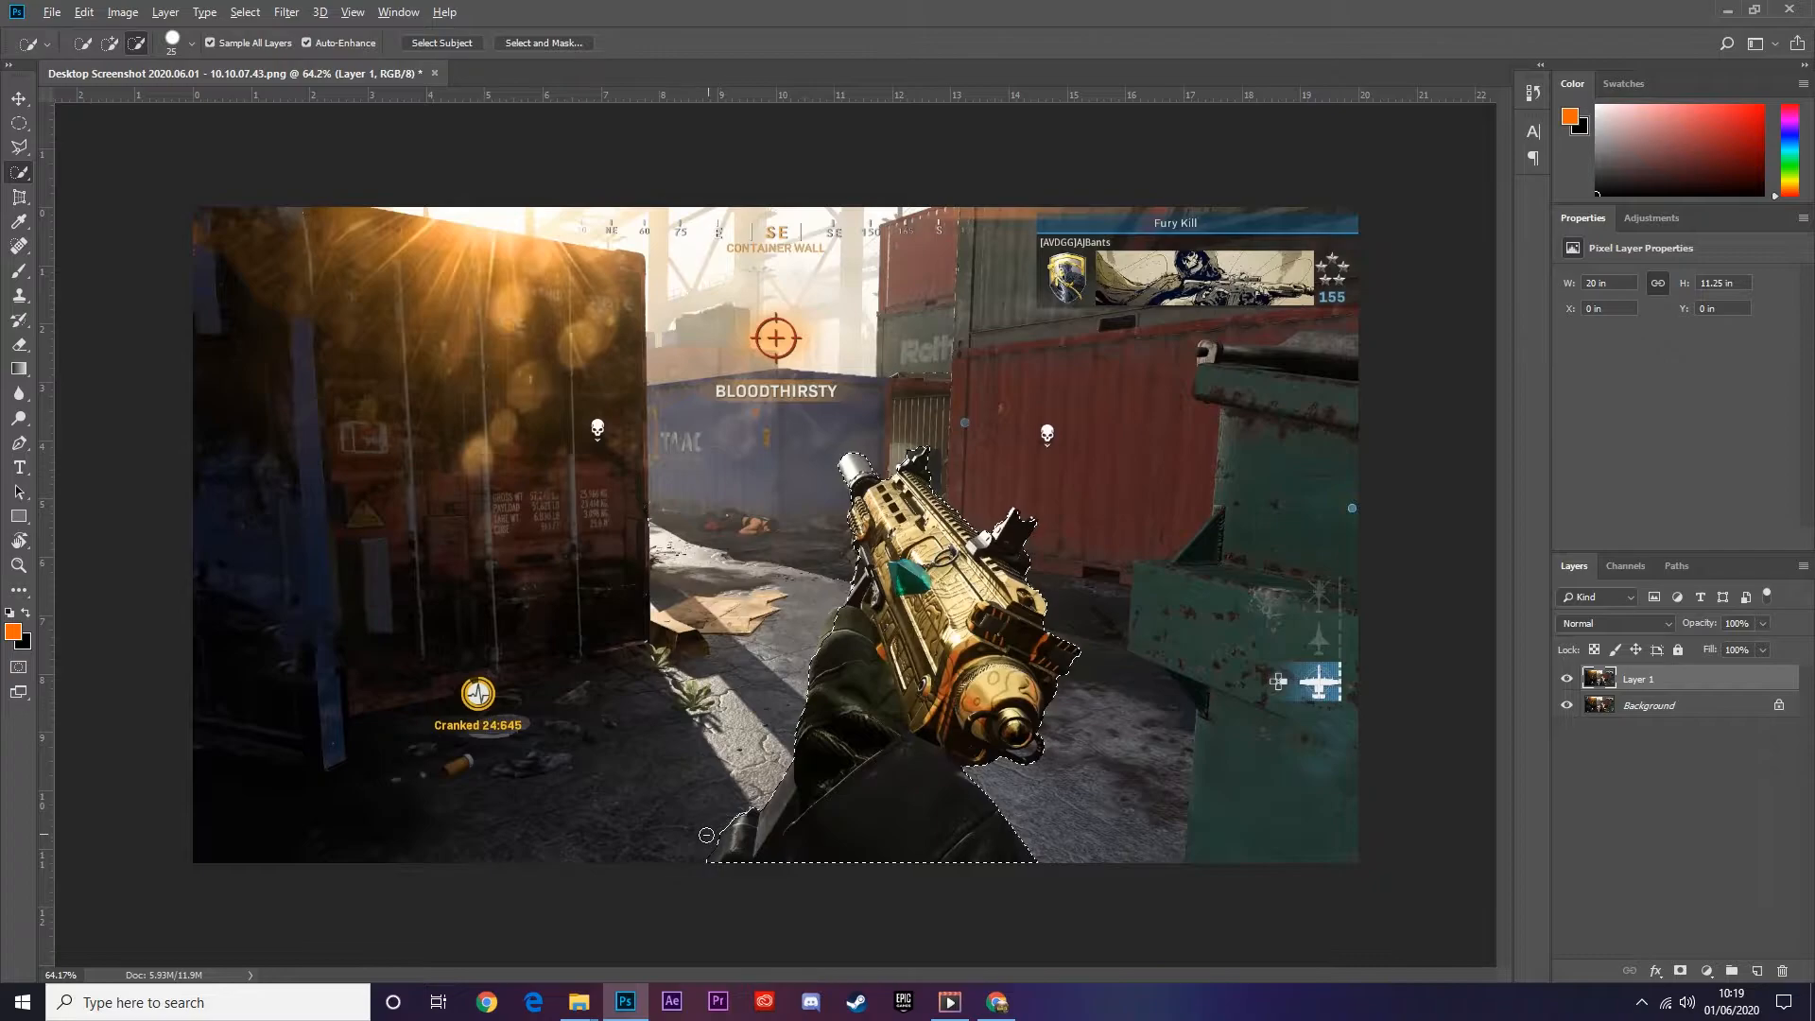
pyautogui.press('alt')
pyautogui.moveTo(834, 621); pyautogui.dragTo(770, 648)
pyautogui.press('alt')
pyautogui.press('alt')
pyautogui.press('alt')
pyautogui.press('alt')
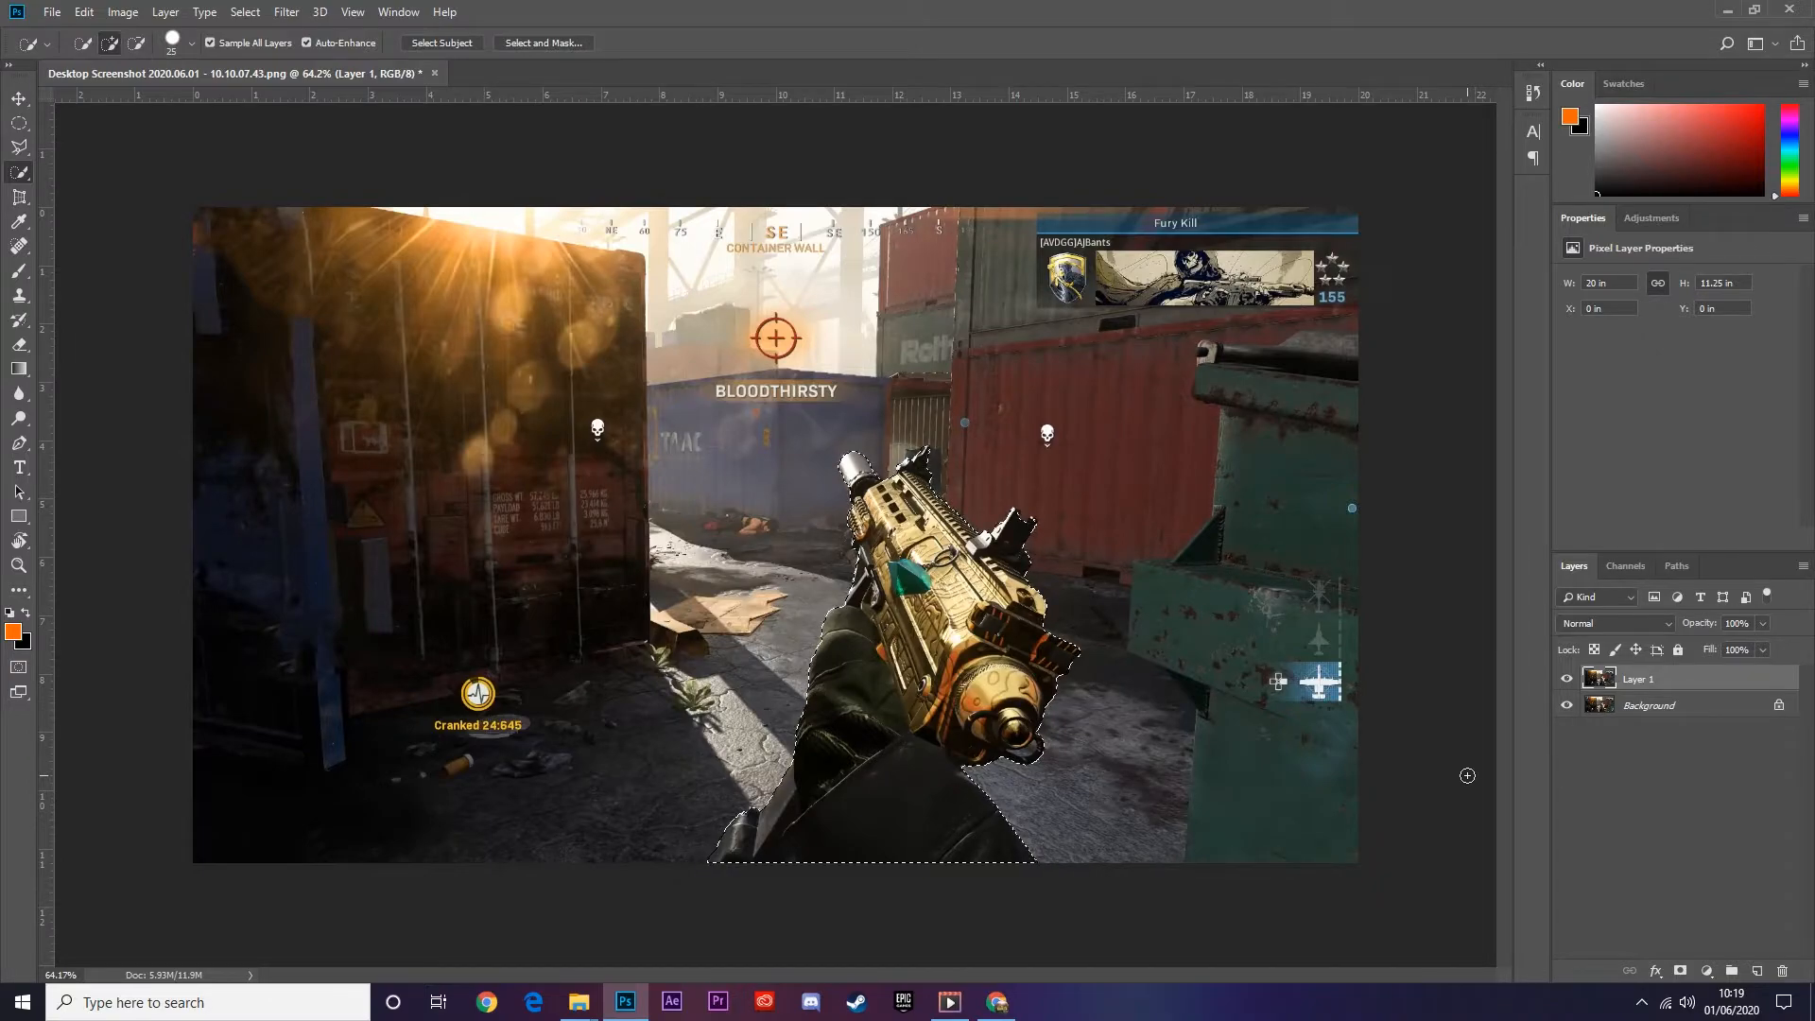
# - Copy the selected gun and arms onto a new layer and check the cutout by toggling the lower layers' visibility
pyautogui.hotkey('ctrl', 'j')
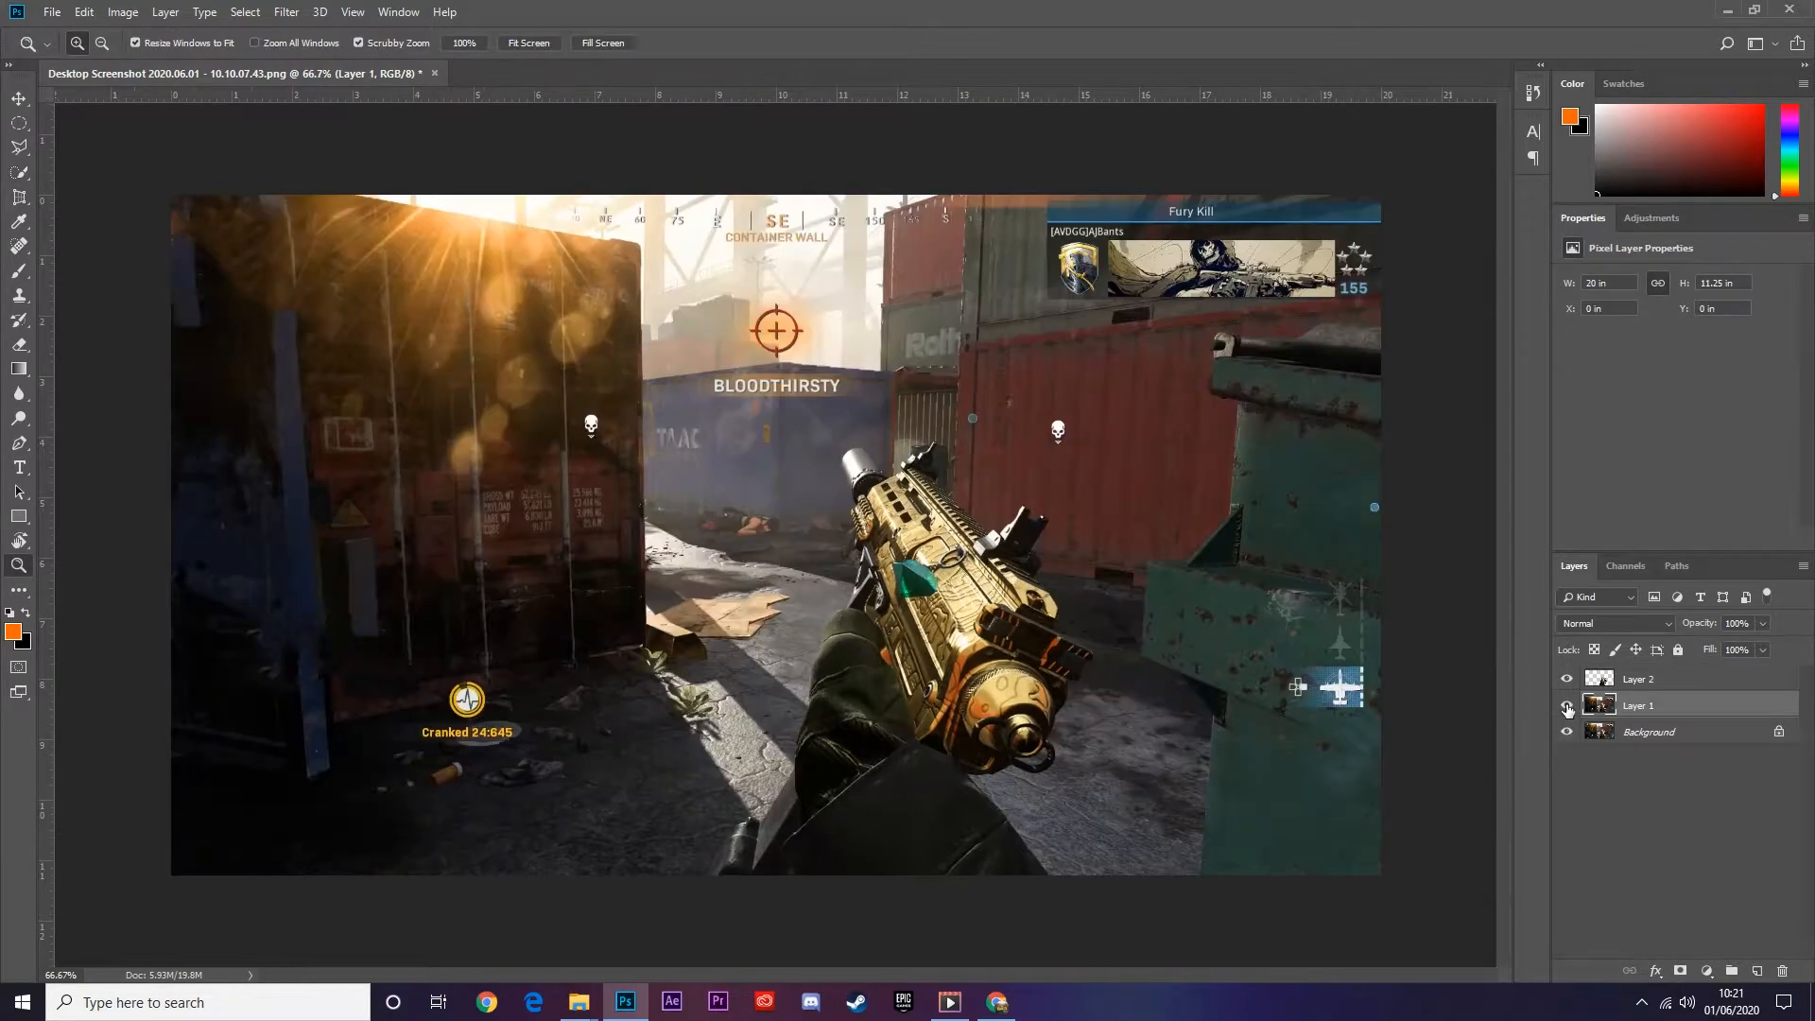
pyautogui.click(1567, 705)
pyautogui.click(1566, 706)
pyautogui.click(1566, 730)
pyautogui.click(1566, 707)
pyautogui.click(1566, 707)
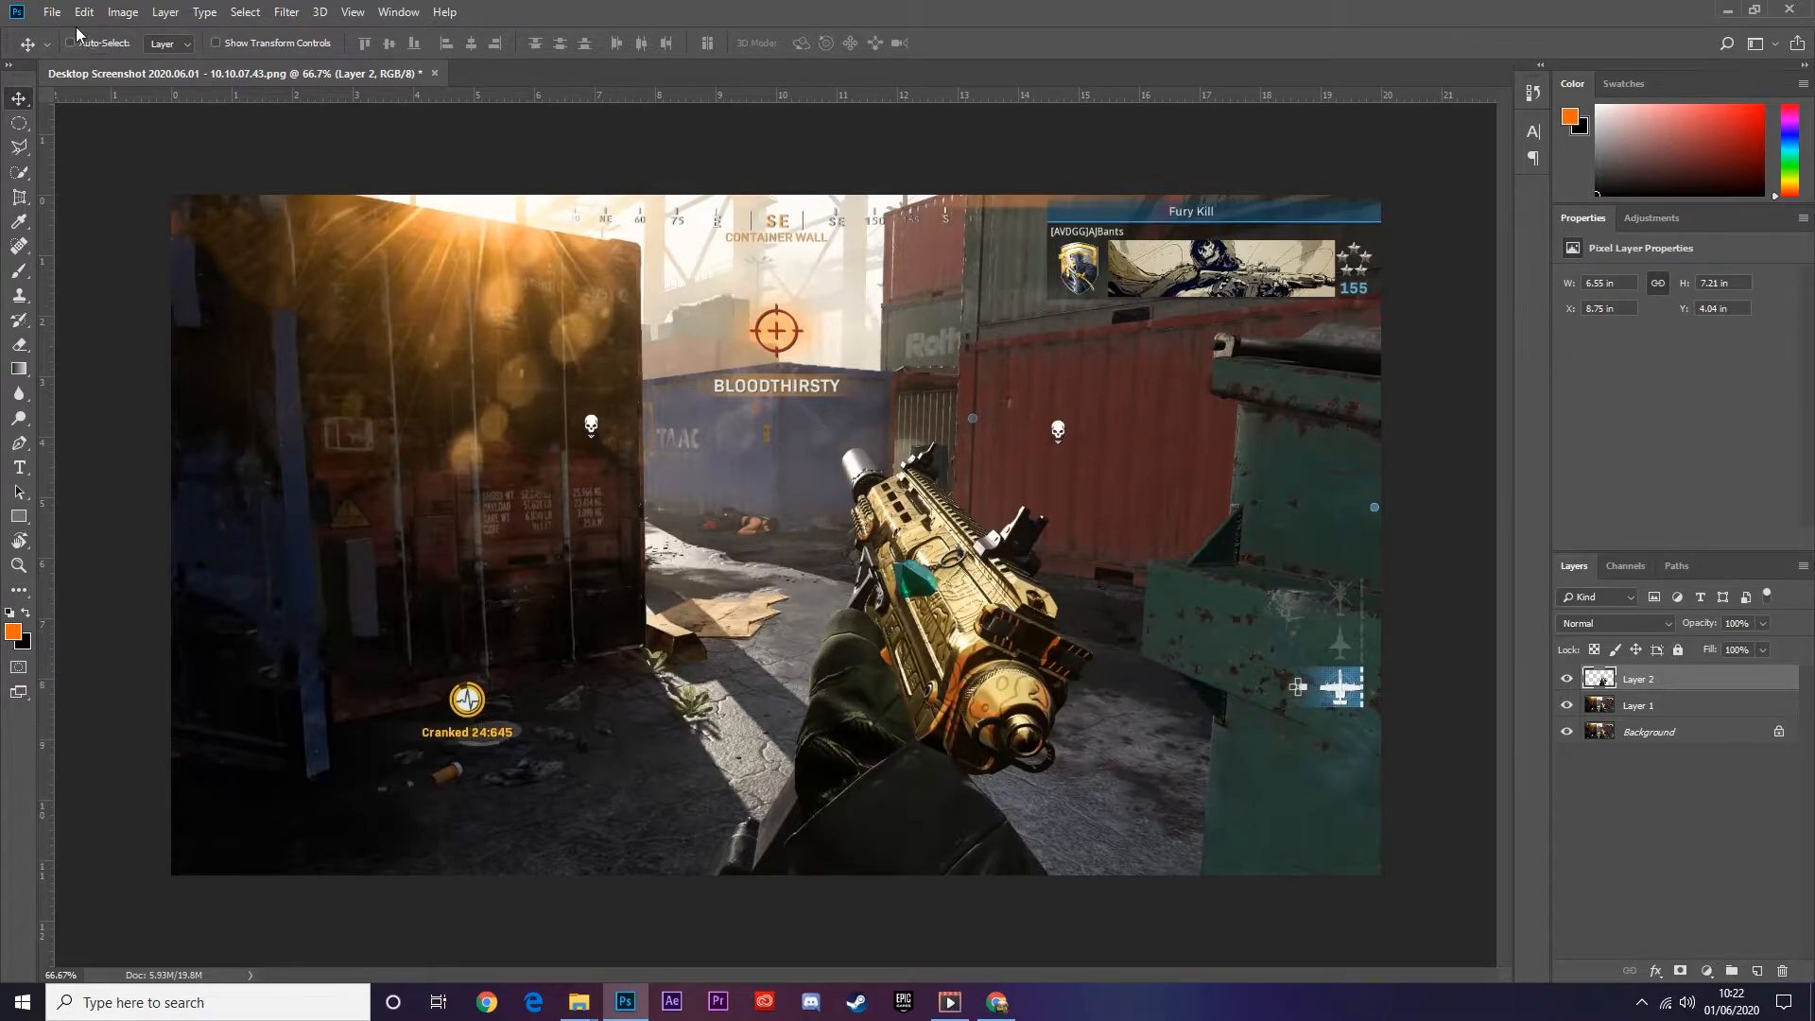
# - Open anime-lightning-png.png and bring its lightning into the screenshot document as a new layer over the gun
pyautogui.hotkey('ctrl', 'o')
pyautogui.doubleClick(223, 170)
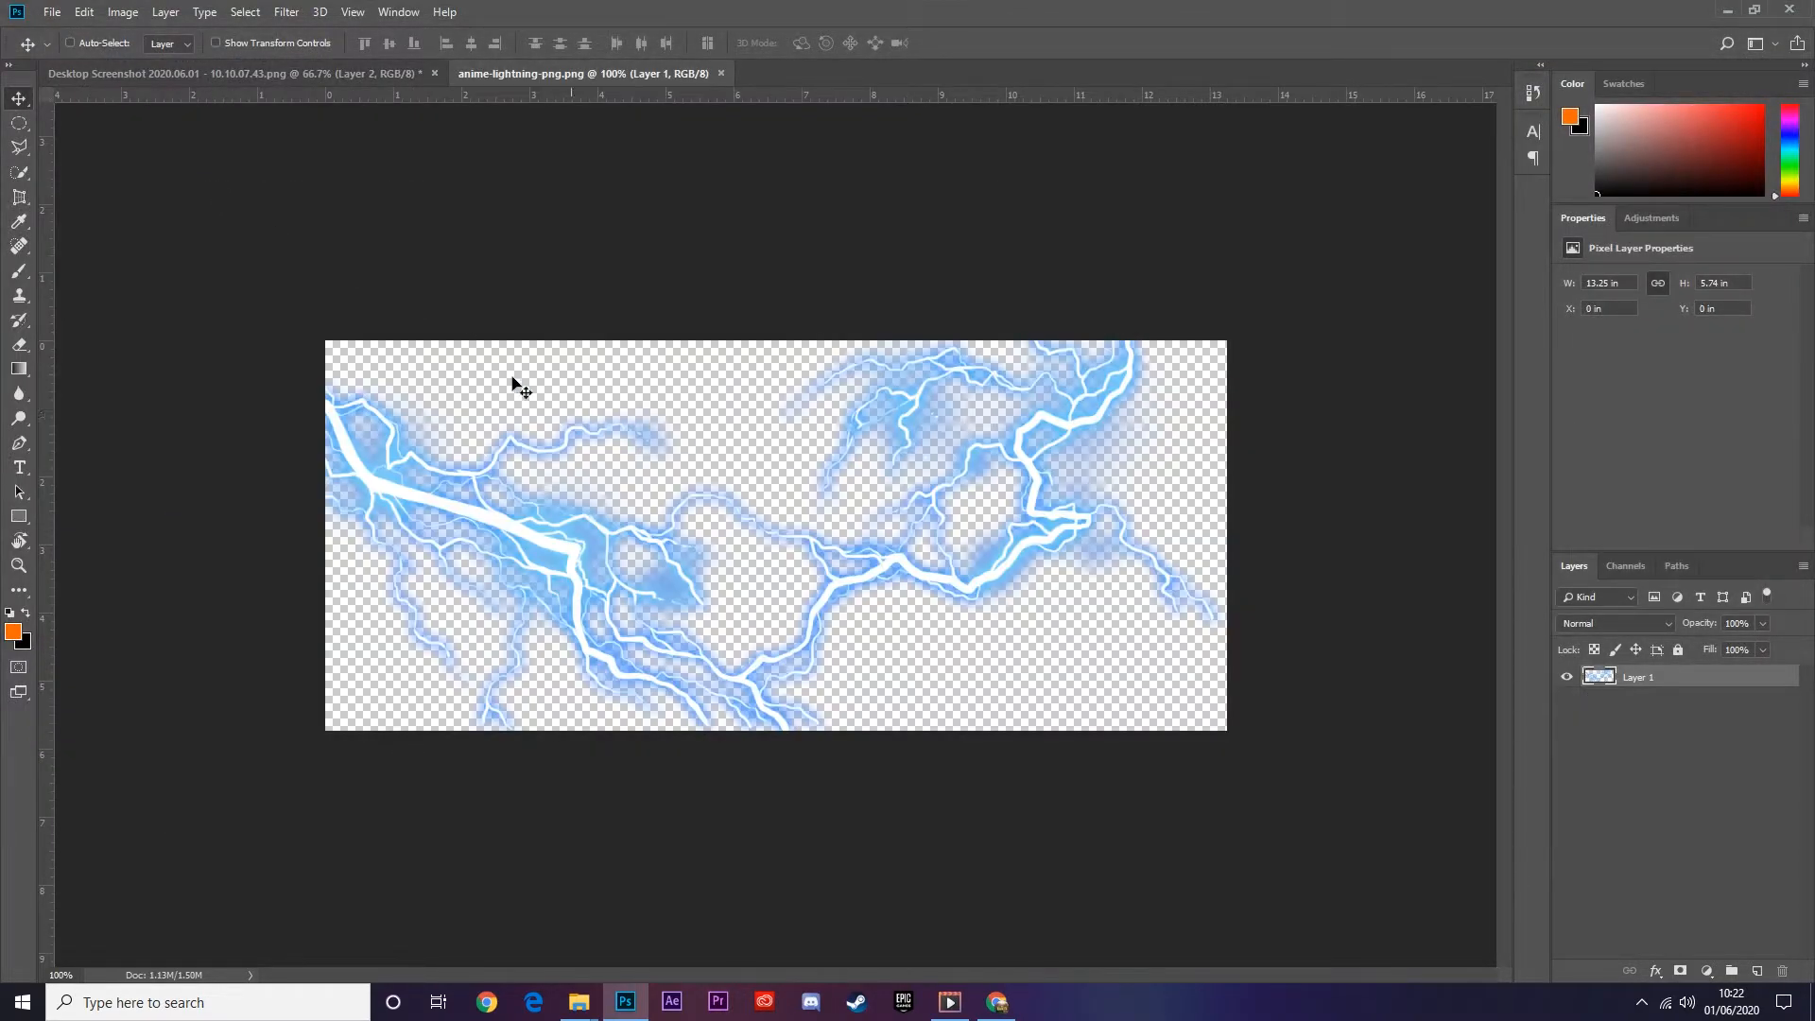
pyautogui.moveTo(580, 579); pyautogui.dragTo(987, 702)
pyautogui.hotkey('ctrl', 't')
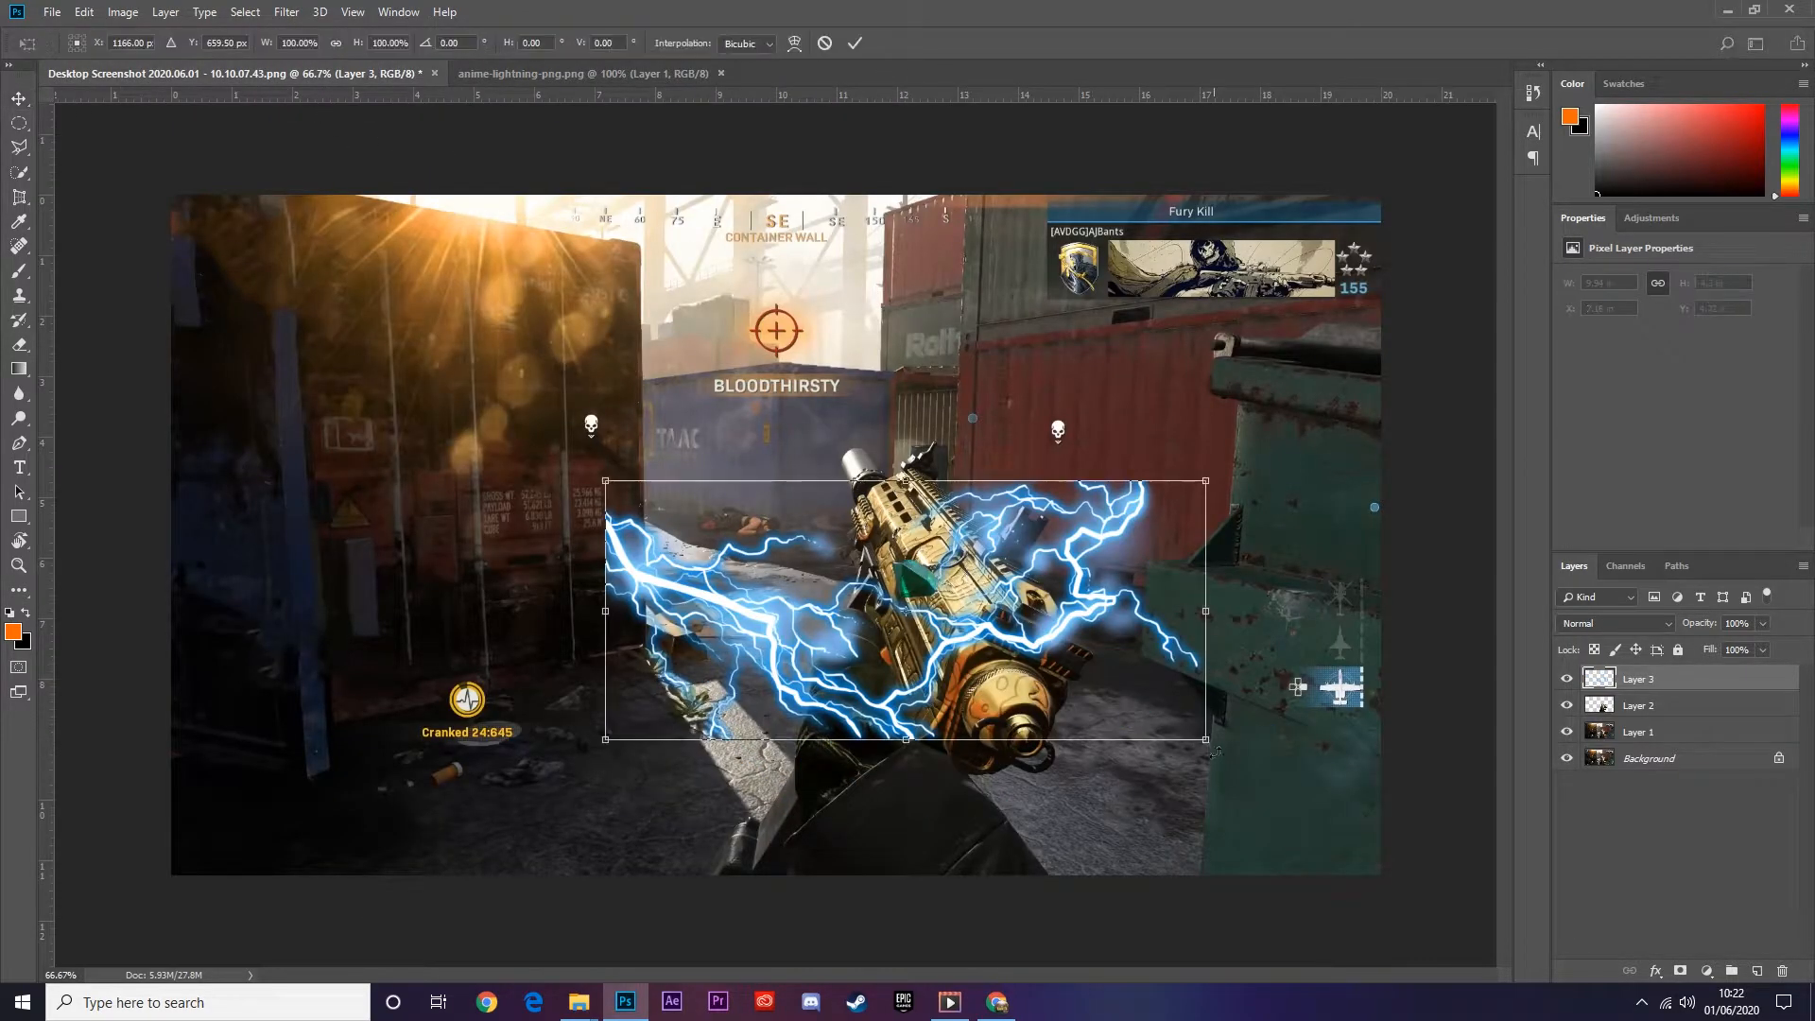
pyautogui.moveTo(1217, 762); pyautogui.dragTo(1253, 547)
pyautogui.press('Escape')
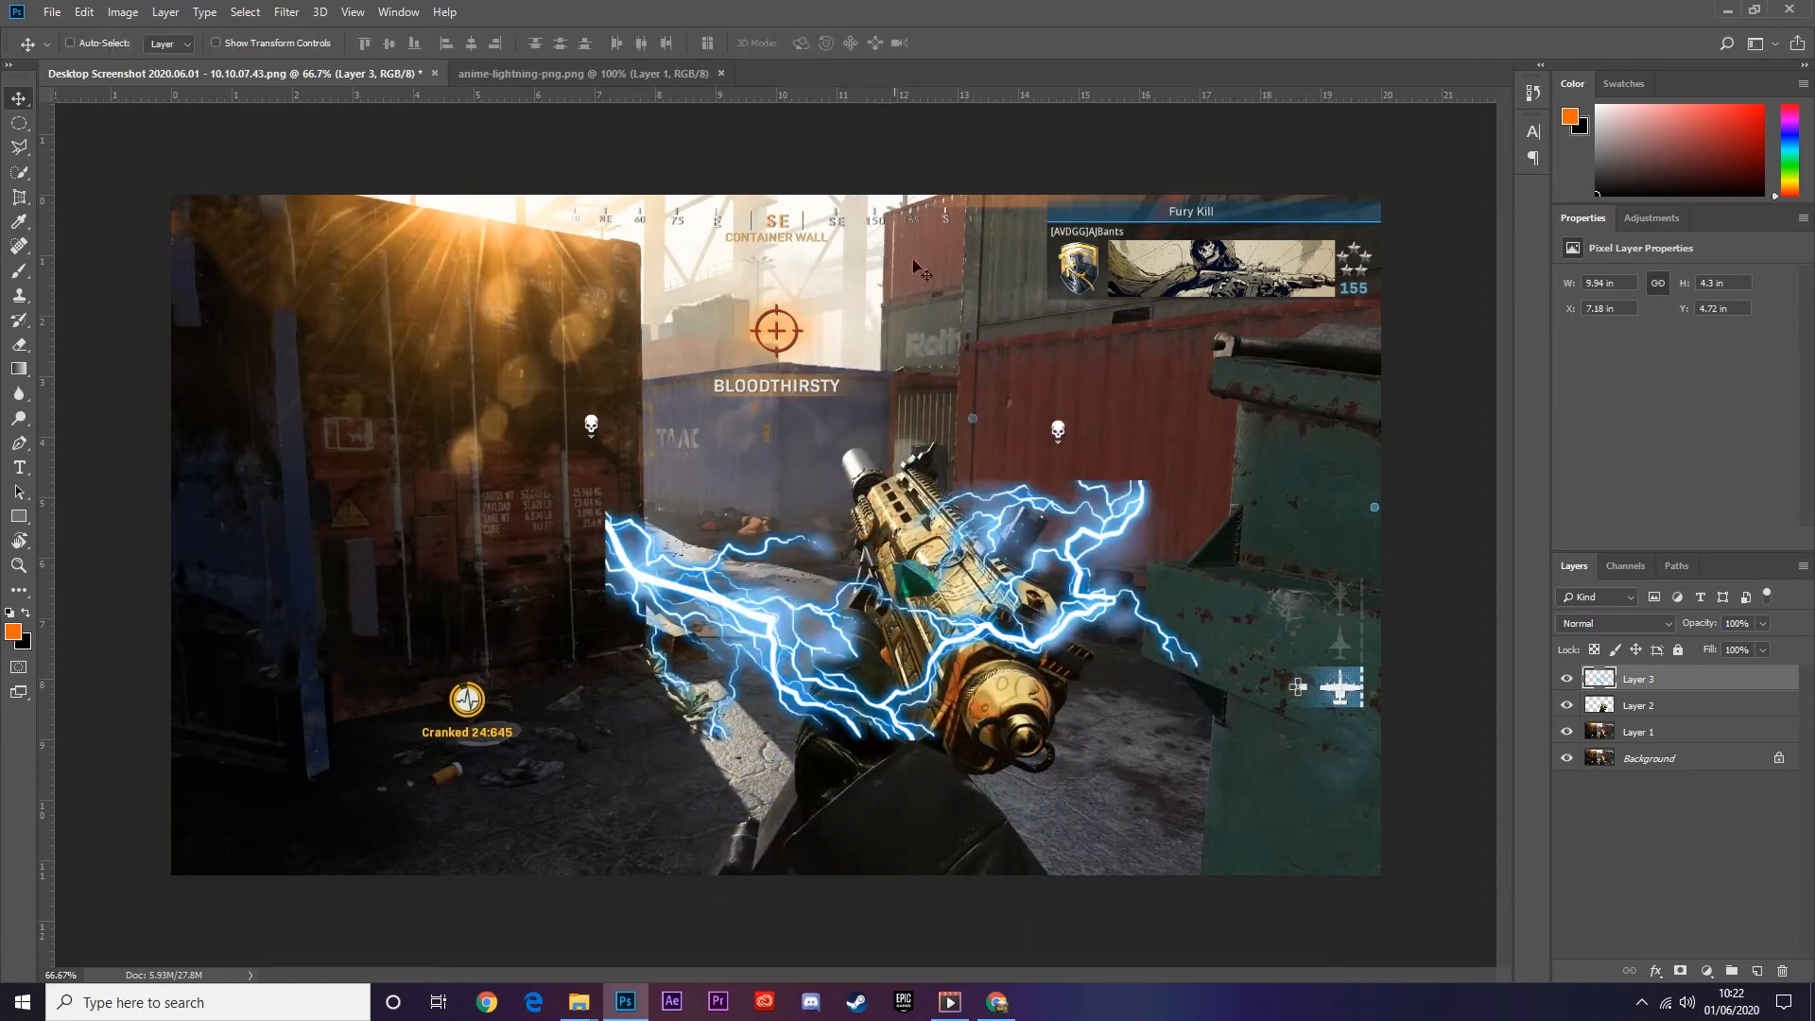
pyautogui.press('ctrl')
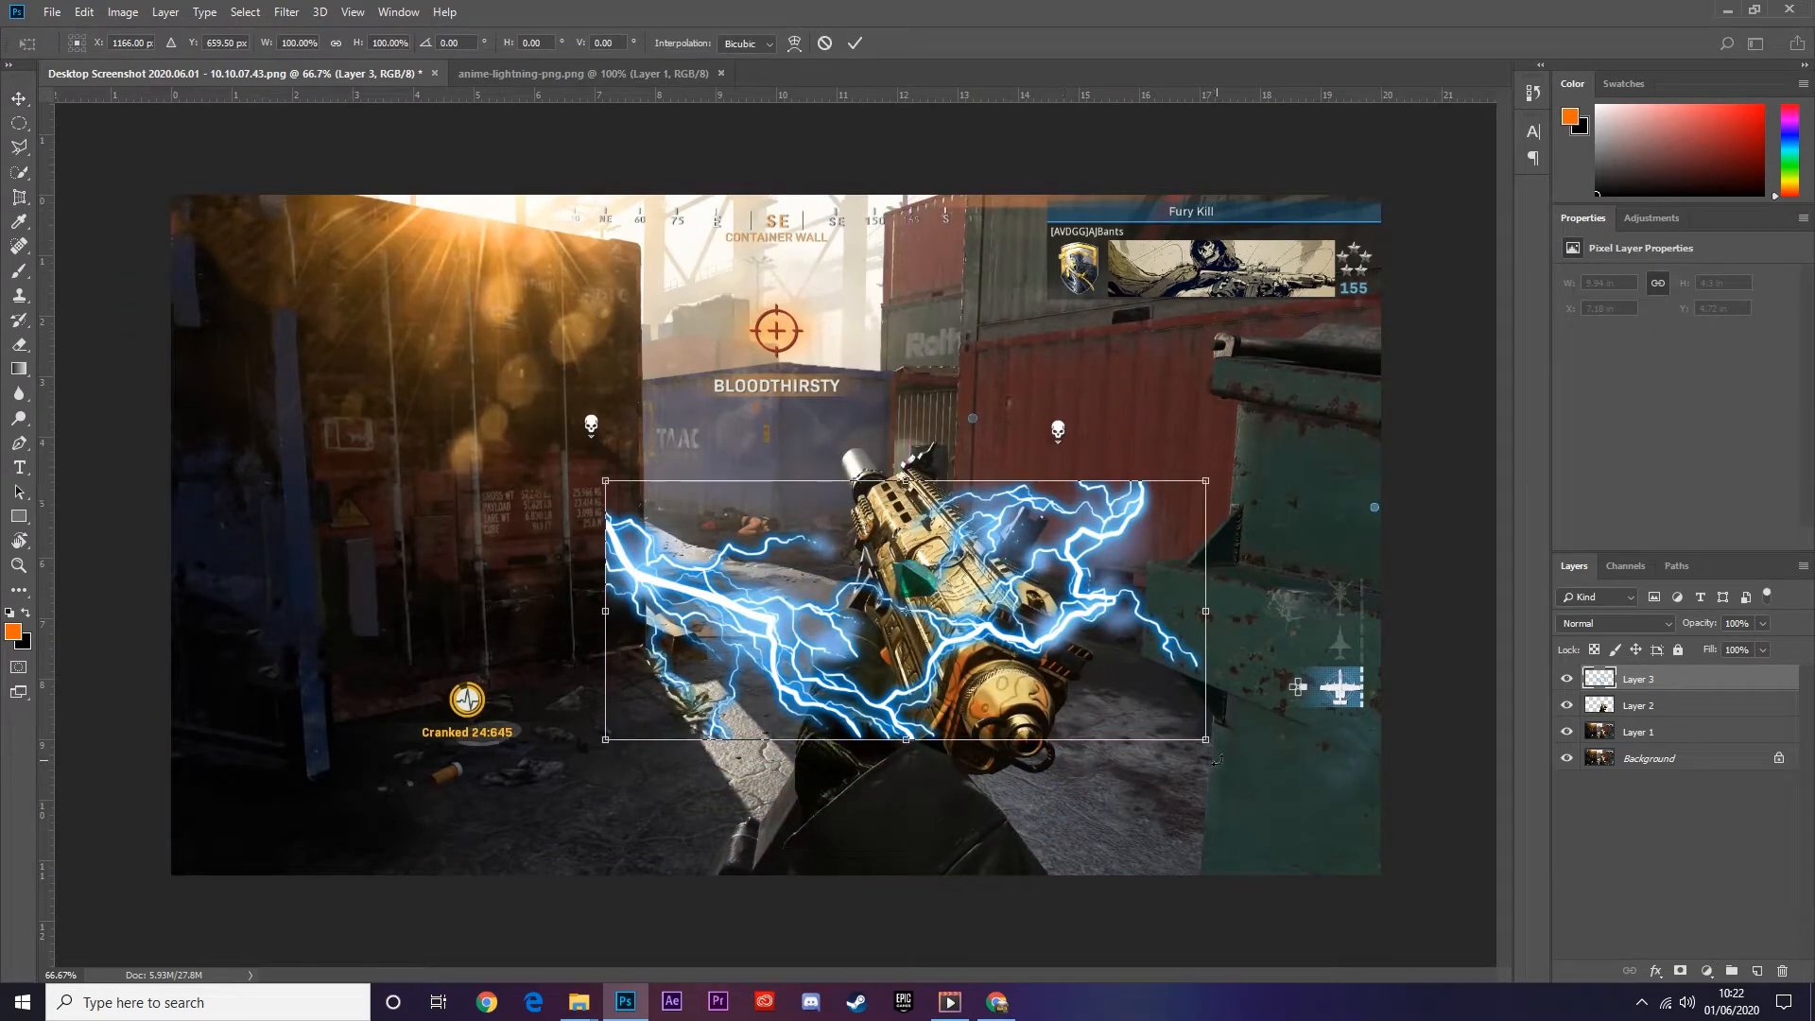
pyautogui.moveTo(1208, 742); pyautogui.dragTo(1149, 657)
pyautogui.press('Escape')
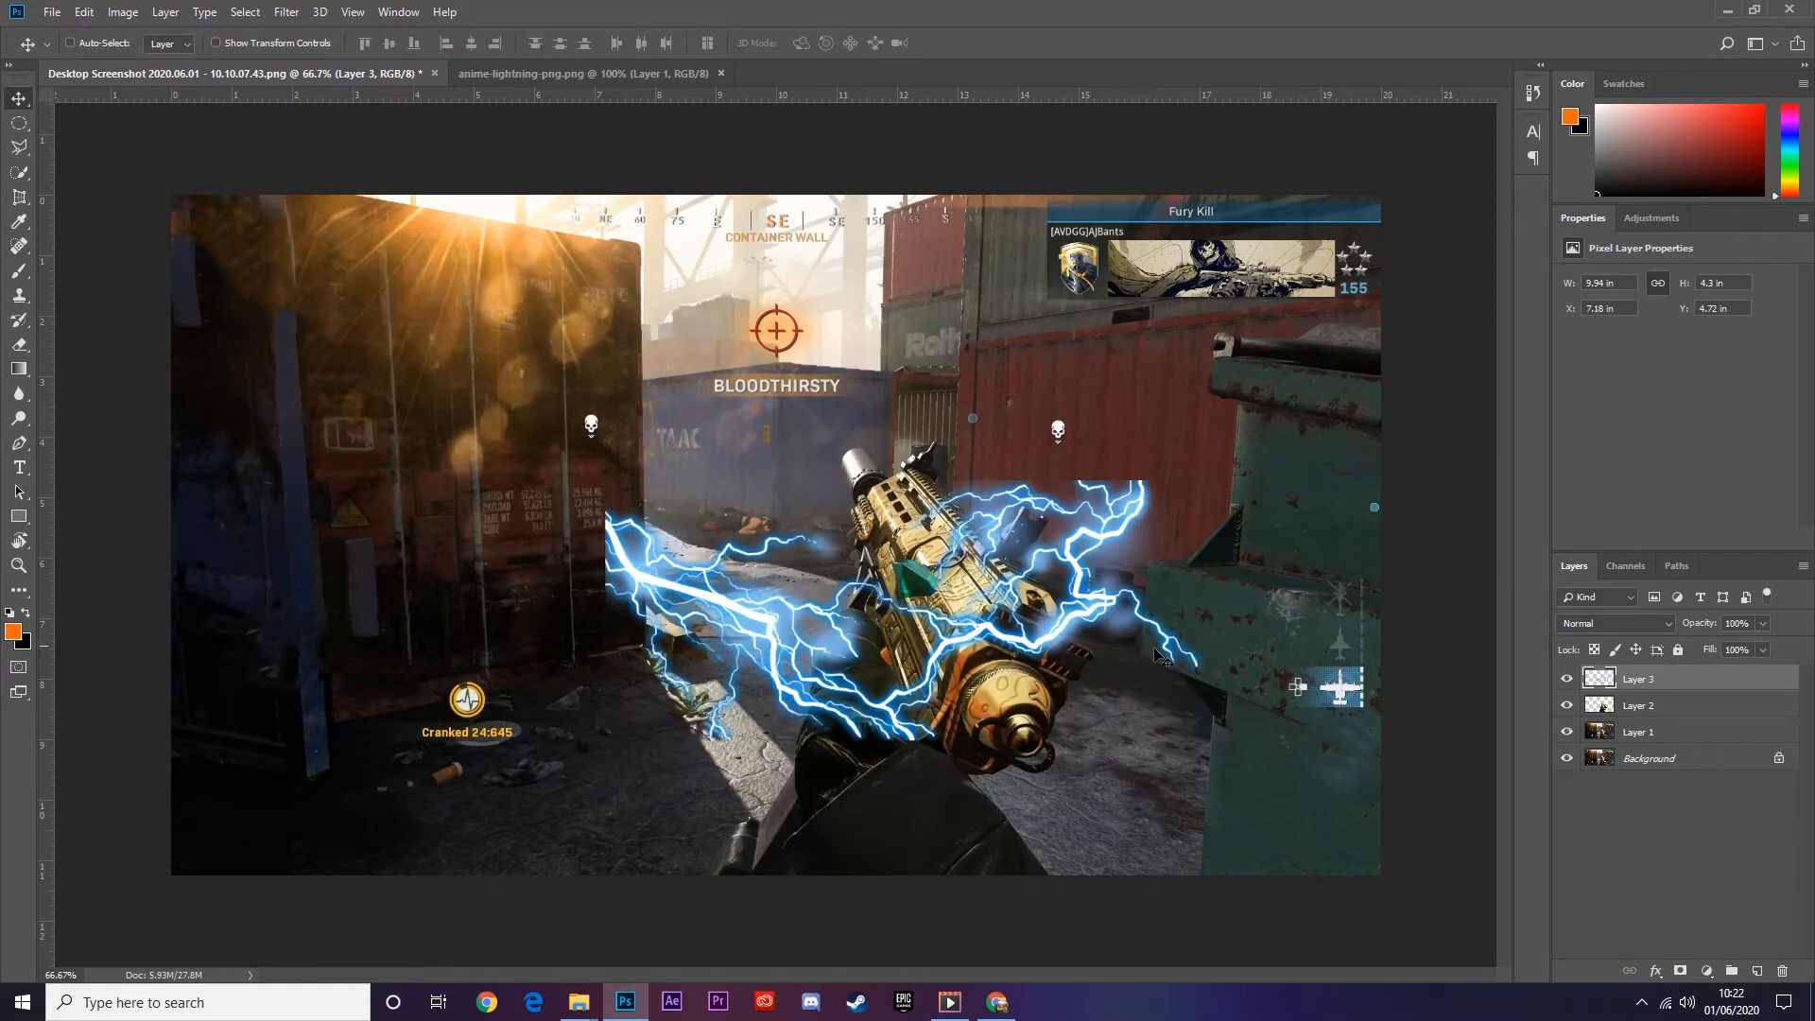
# - Free-transform the lightning to about 101% size, rotate it about -102°, and place it along the gun
pyautogui.hotkey('ctrl', 't')
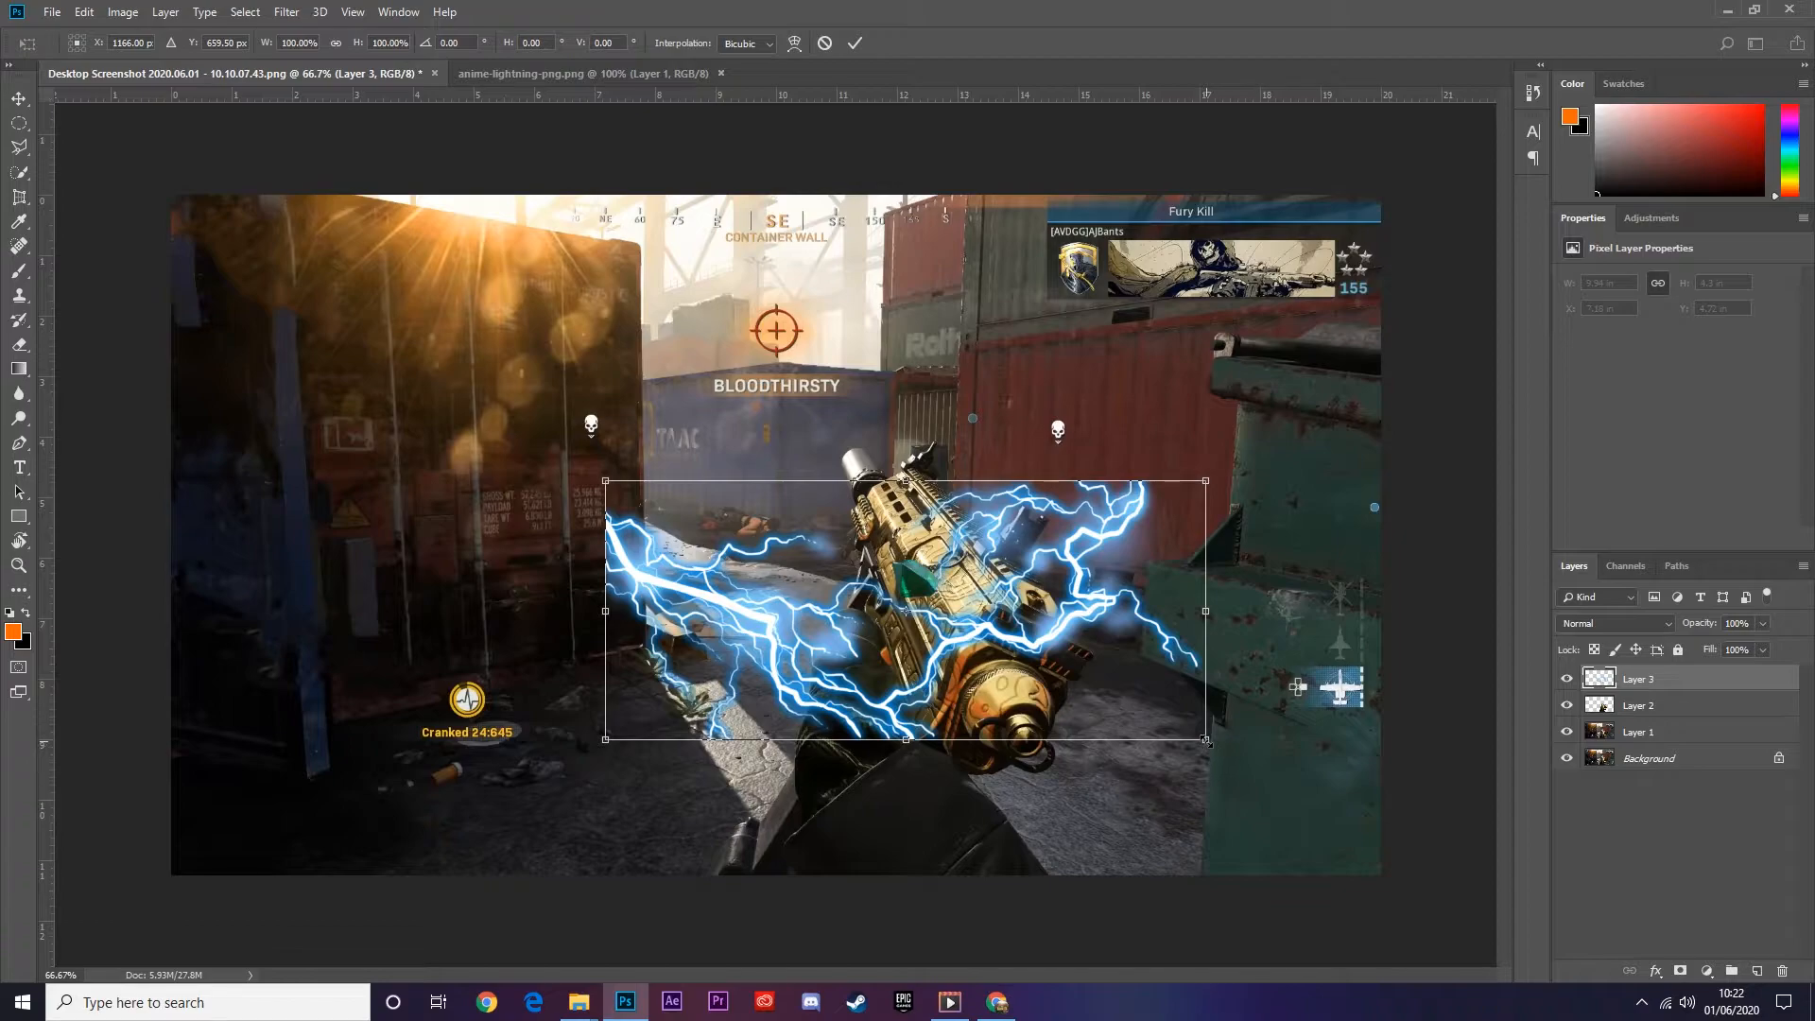
pyautogui.moveTo(1205, 740)
pyautogui.mouseDown()
pyautogui.moveTo(946, 778)
pyautogui.moveTo(1030, 803)
pyautogui.moveTo(1179, 698)
pyautogui.moveTo(1206, 740)
pyautogui.moveTo(1051, 663)
pyautogui.moveTo(1254, 754)
pyautogui.moveTo(1212, 742)
pyautogui.mouseUp()
pyautogui.moveTo(922, 459)
pyautogui.mouseDown()
pyautogui.moveTo(927, 508)
pyautogui.moveTo(915, 414)
pyautogui.moveTo(858, 395)
pyautogui.moveTo(907, 459)
pyautogui.mouseUp()
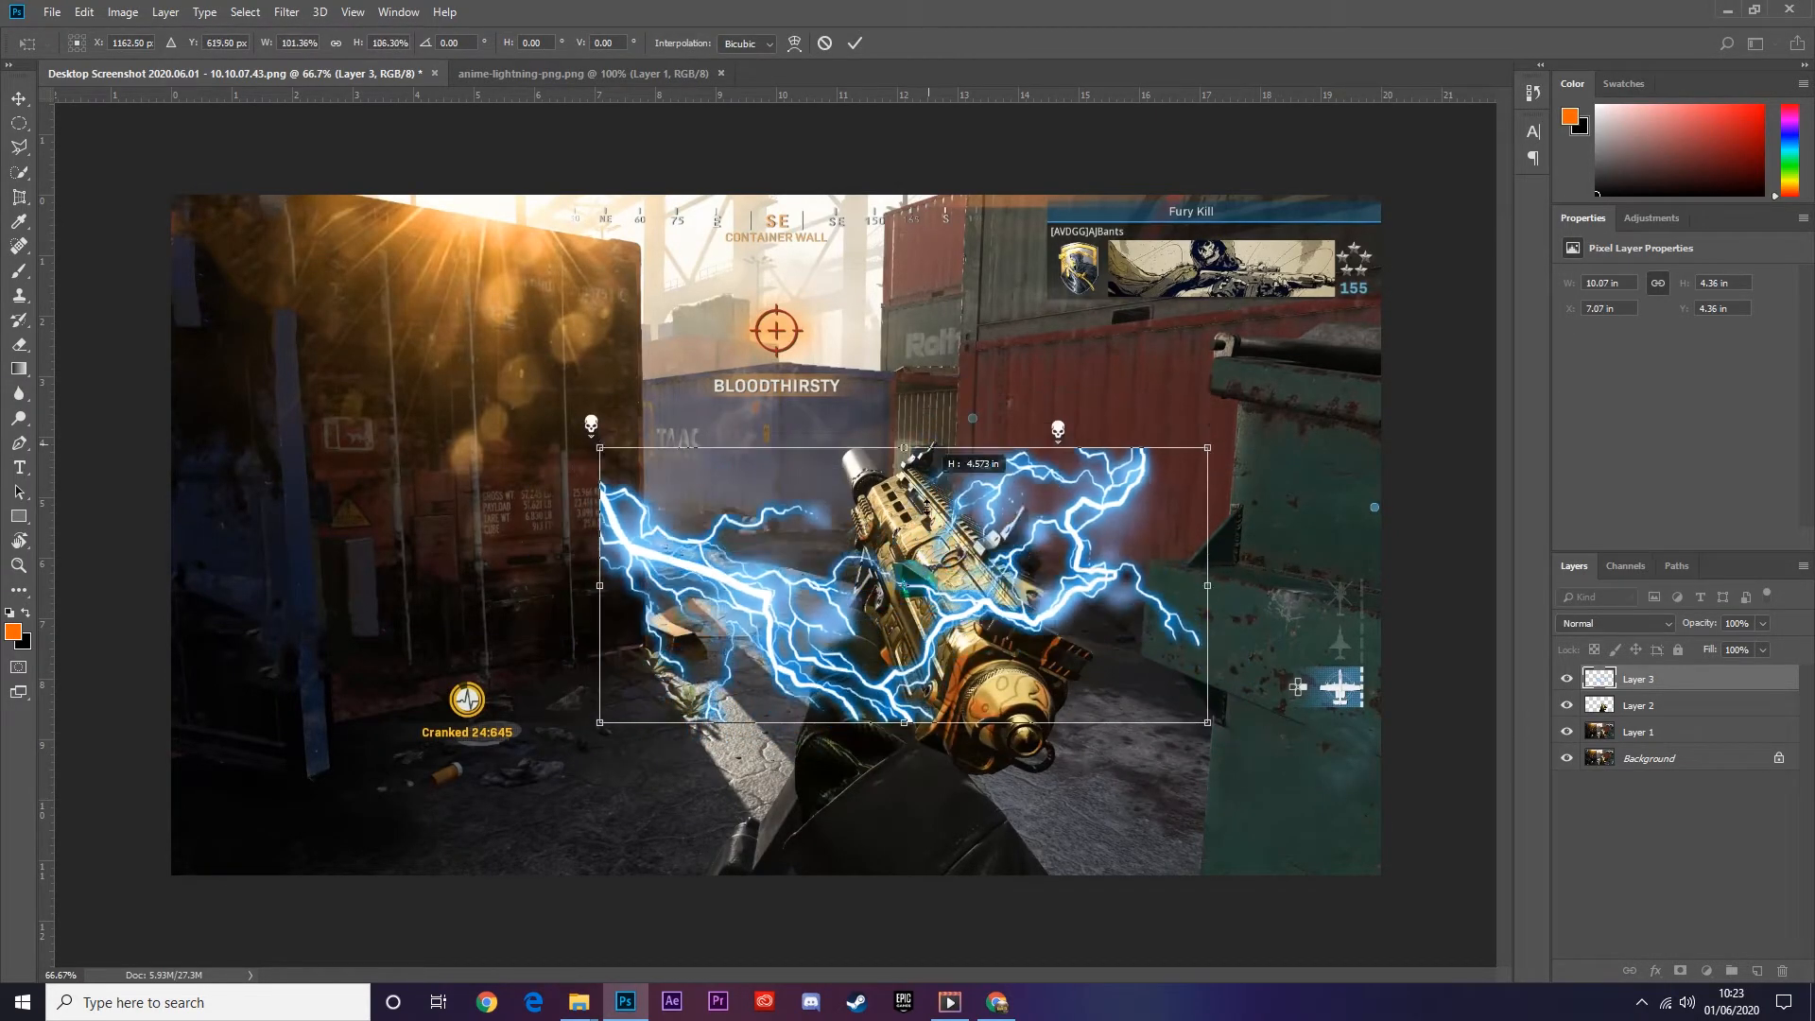
pyautogui.moveTo(1227, 445); pyautogui.dragTo(1010, 321)
pyautogui.moveTo(972, 628)
pyautogui.mouseDown()
pyautogui.moveTo(939, 626)
pyautogui.moveTo(955, 612)
pyautogui.mouseUp()
pyautogui.moveTo(1005, 734); pyautogui.dragTo(1027, 731)
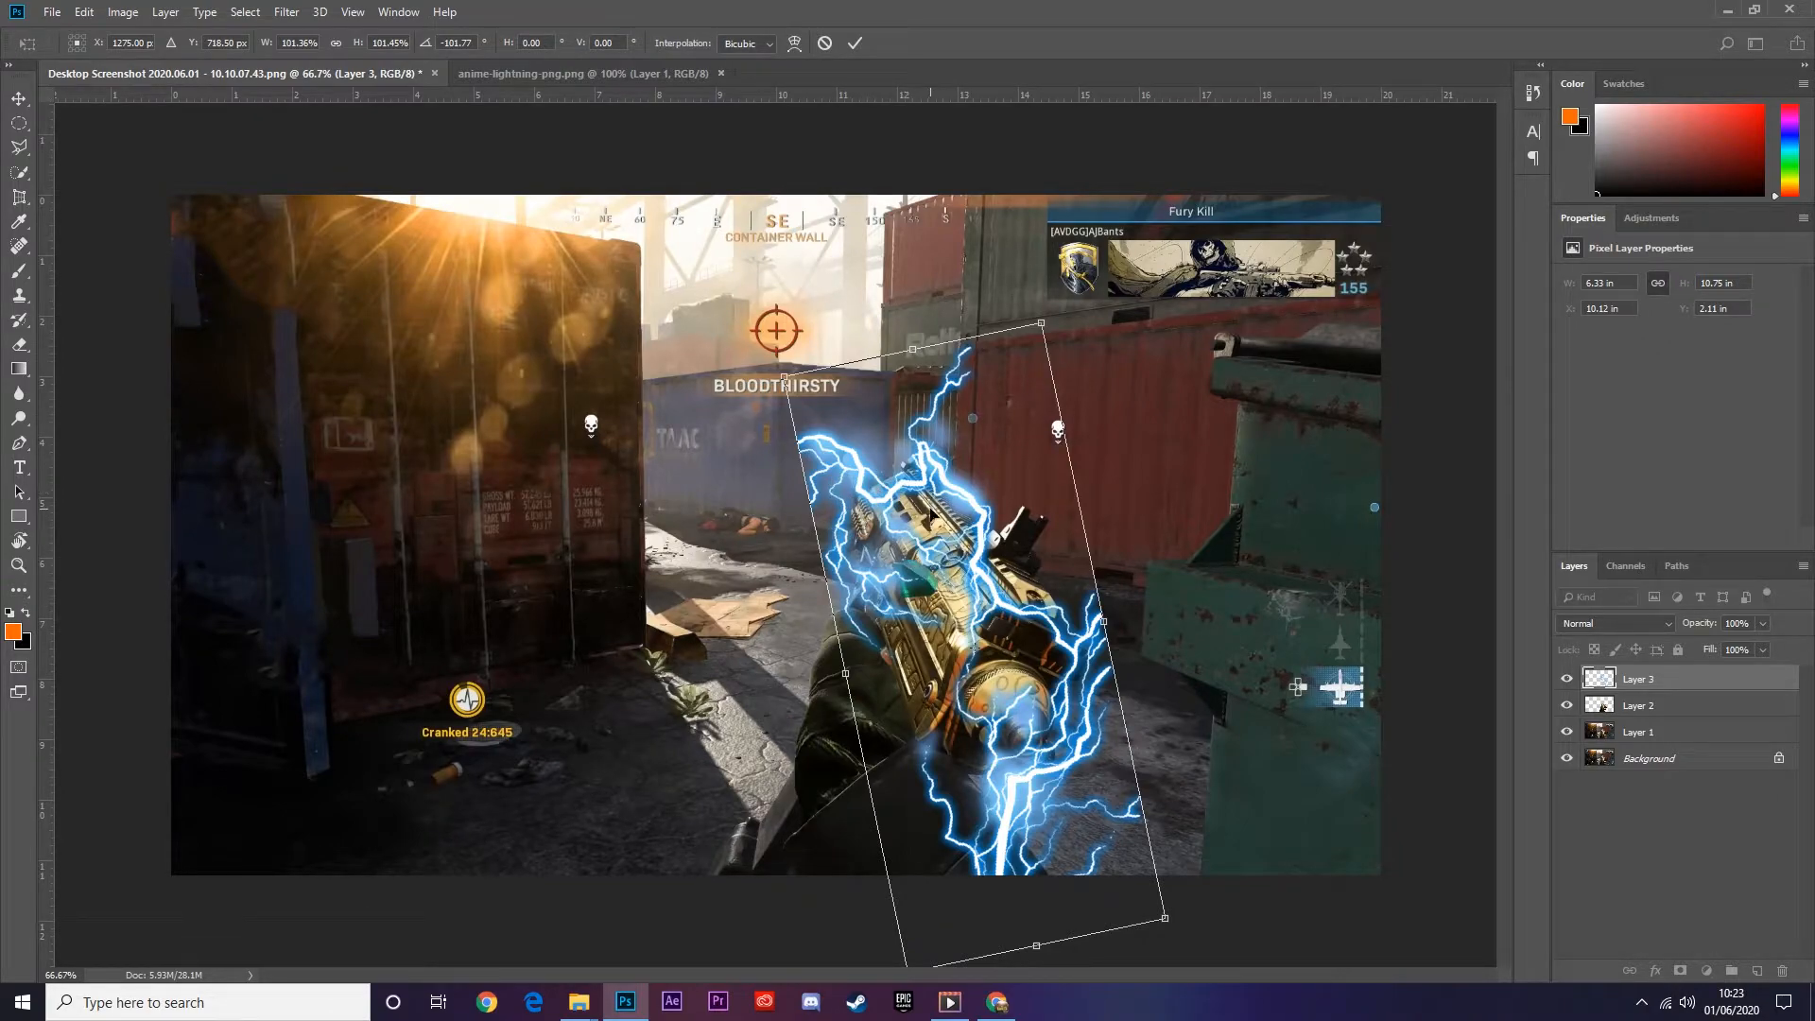
# - Warp the lightning so it bends around the gun's body, and apply the transformation
pyautogui.rightClick(933, 514)
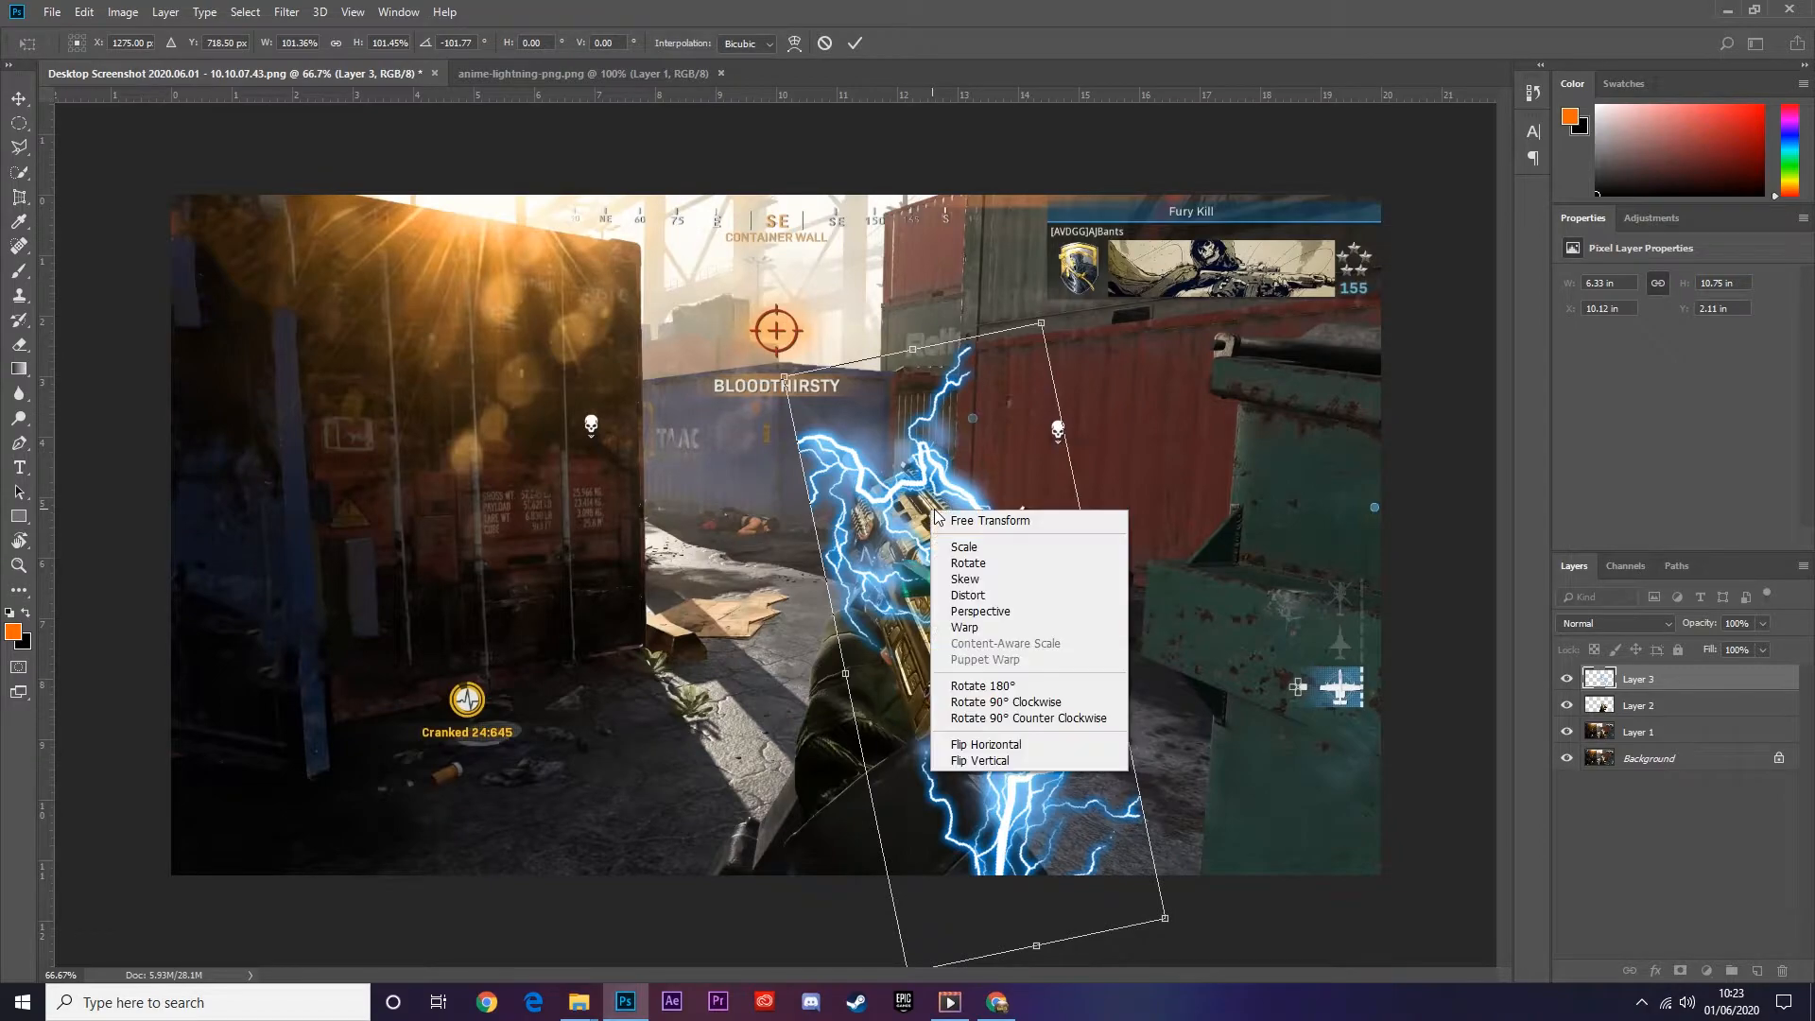
pyautogui.click(980, 628)
pyautogui.moveTo(868, 489); pyautogui.dragTo(979, 531)
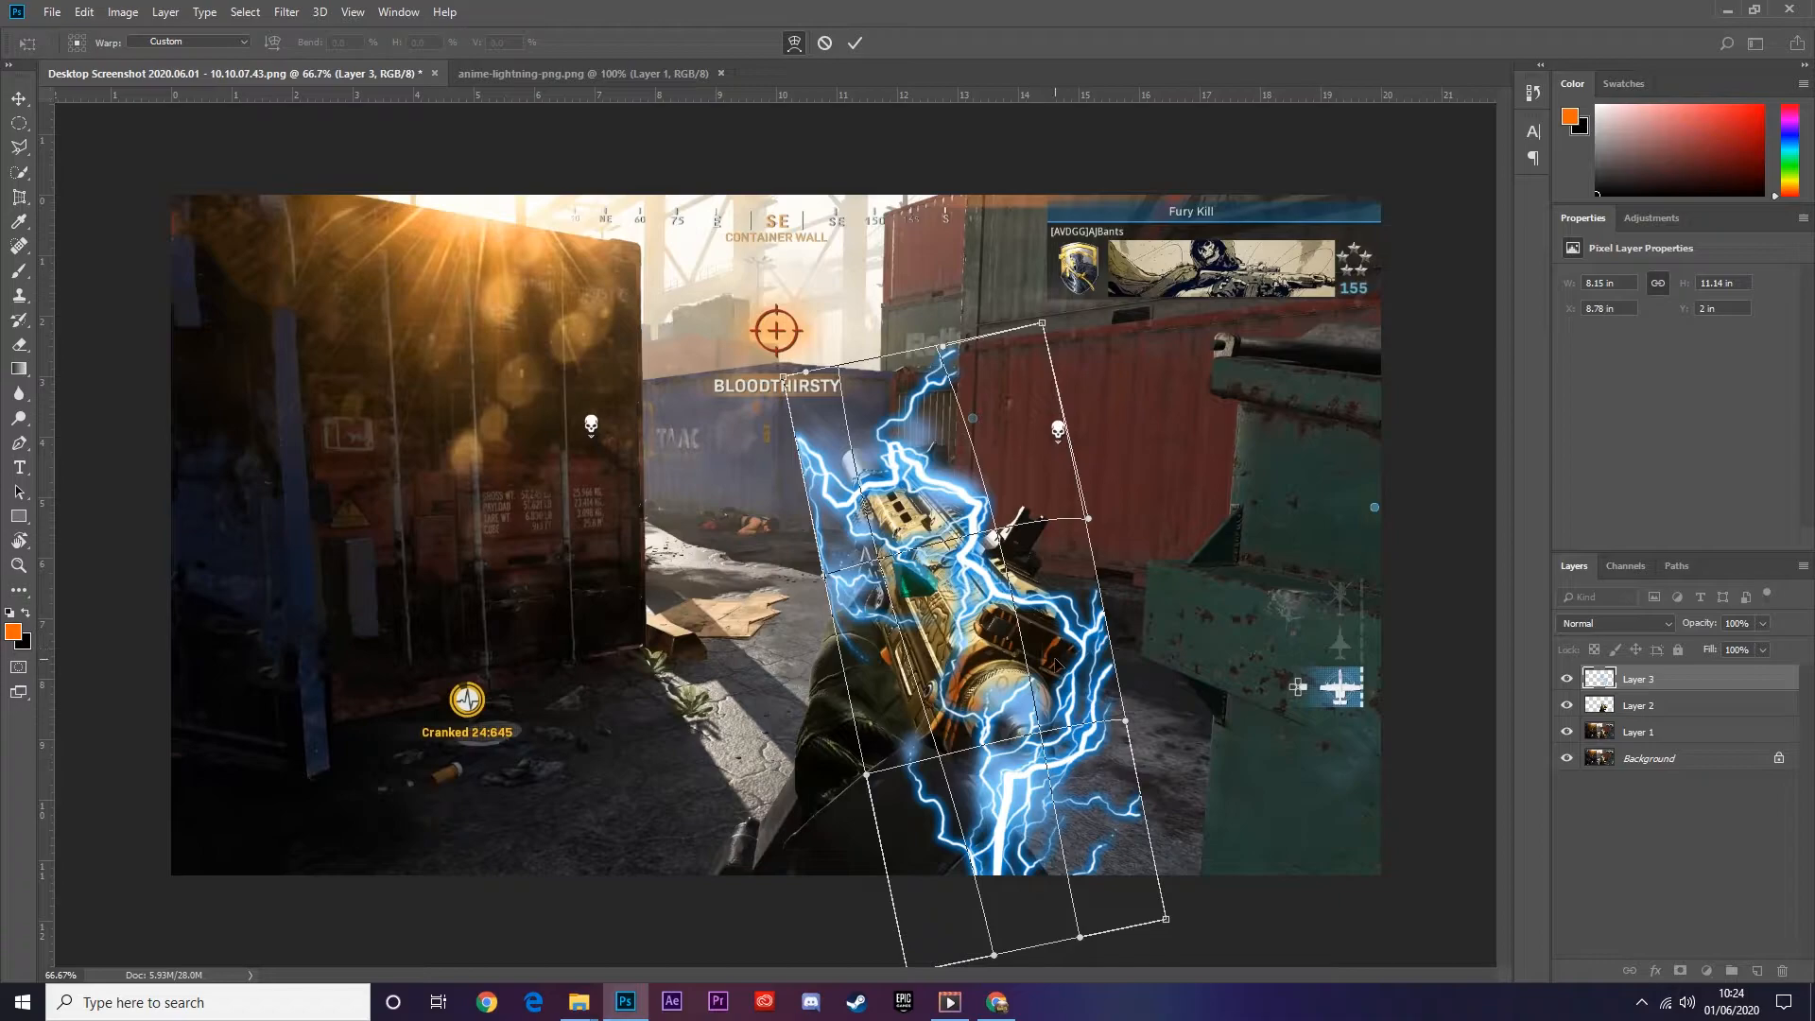
pyautogui.moveTo(1054, 664); pyautogui.dragTo(1087, 855)
pyautogui.press('Return')
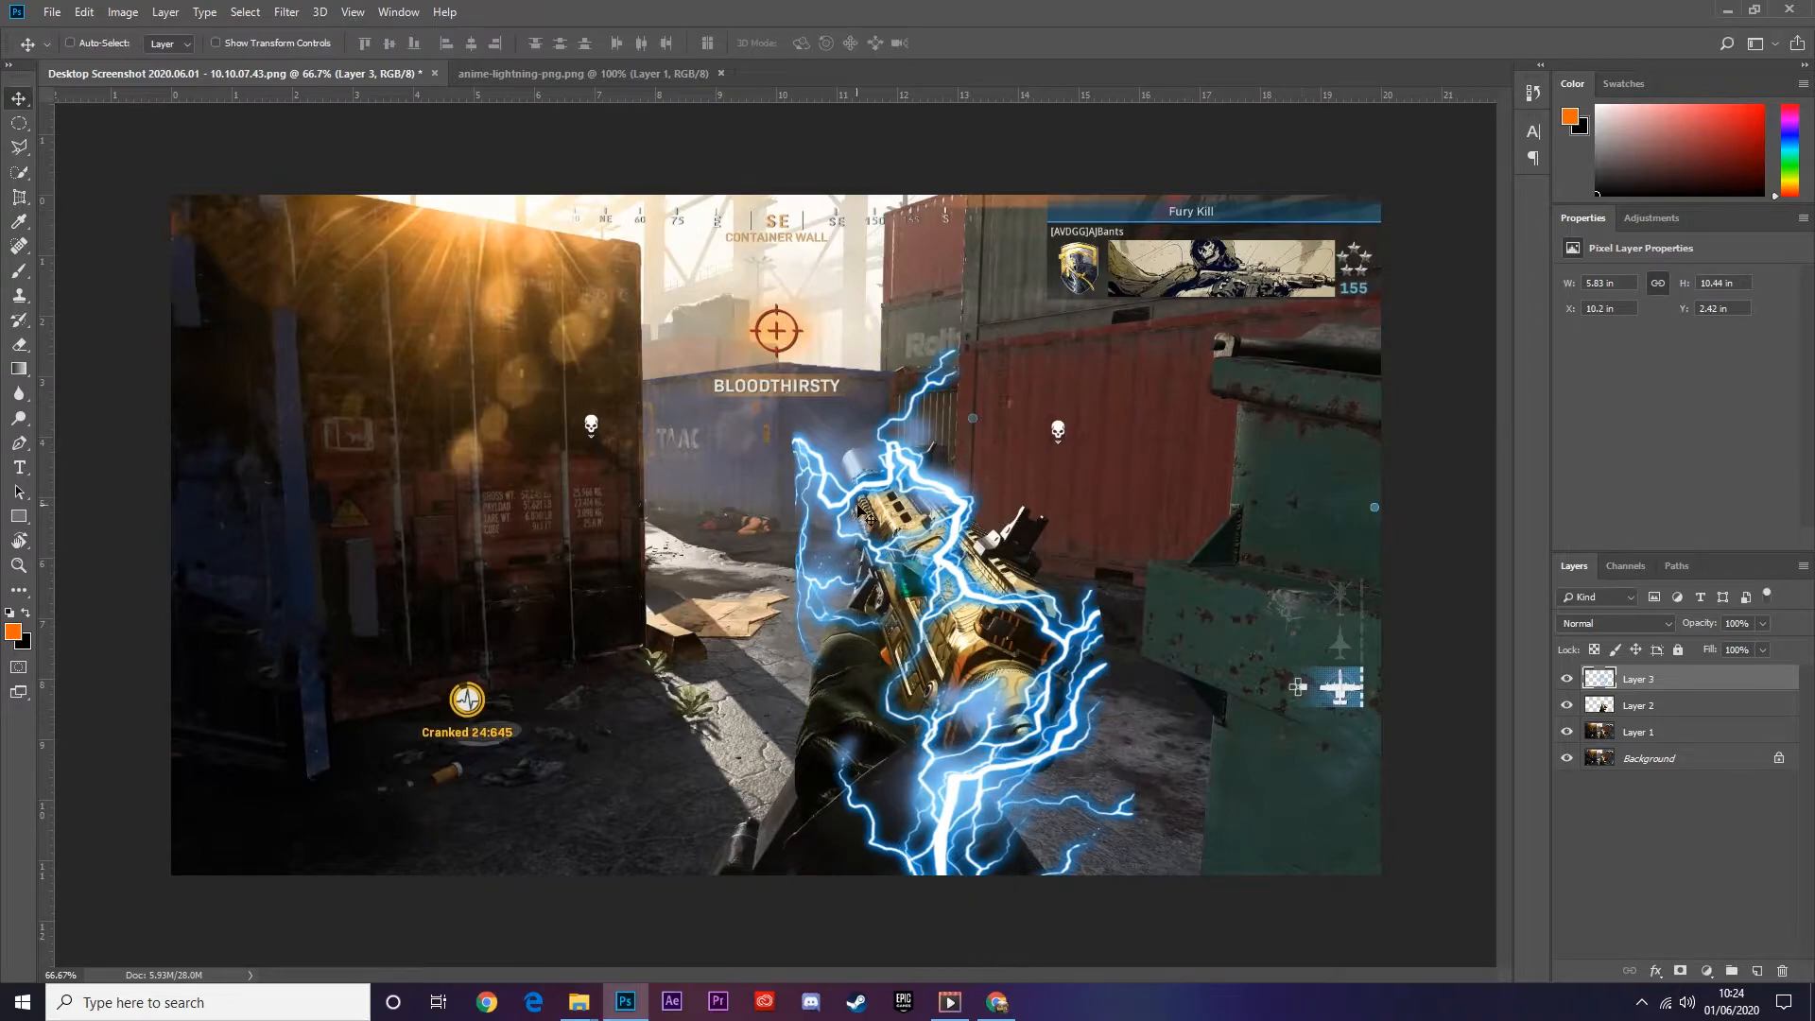
# - Erase the outer tips of the lightning on both sides of the gun with a 175 px Soft Round eraser
pyautogui.click(24, 349)
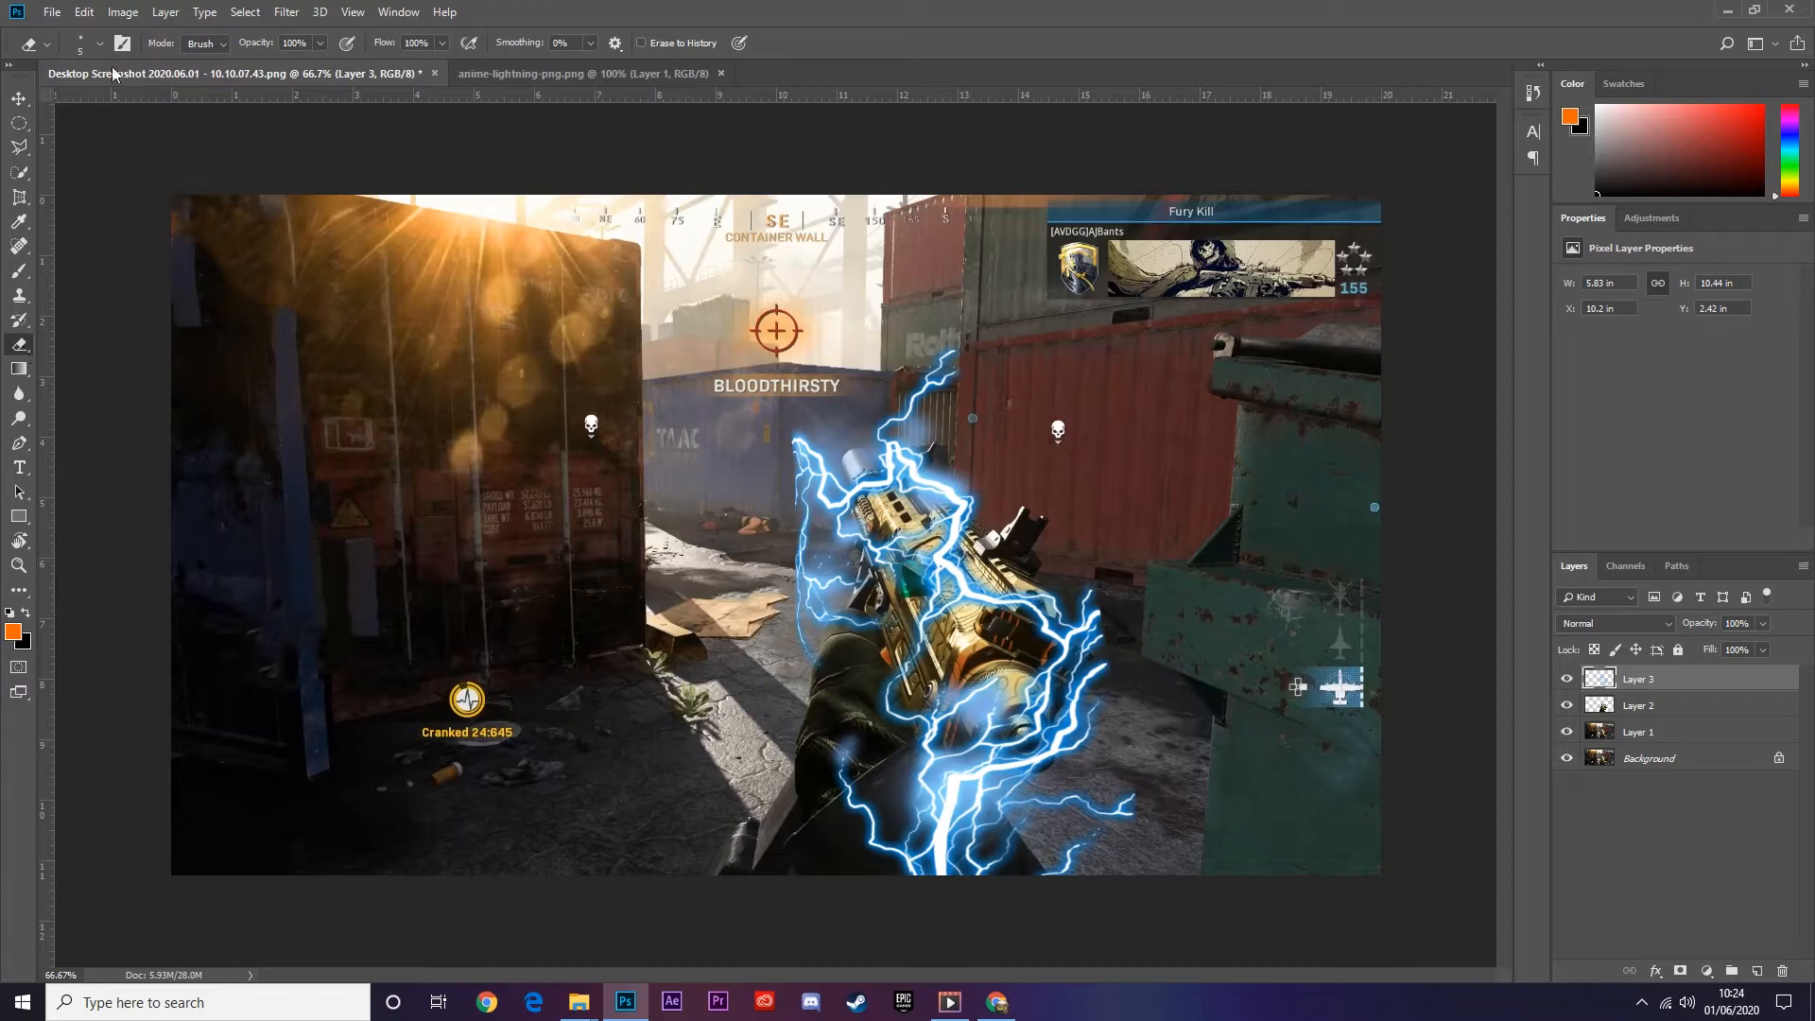
pyautogui.click(90, 45)
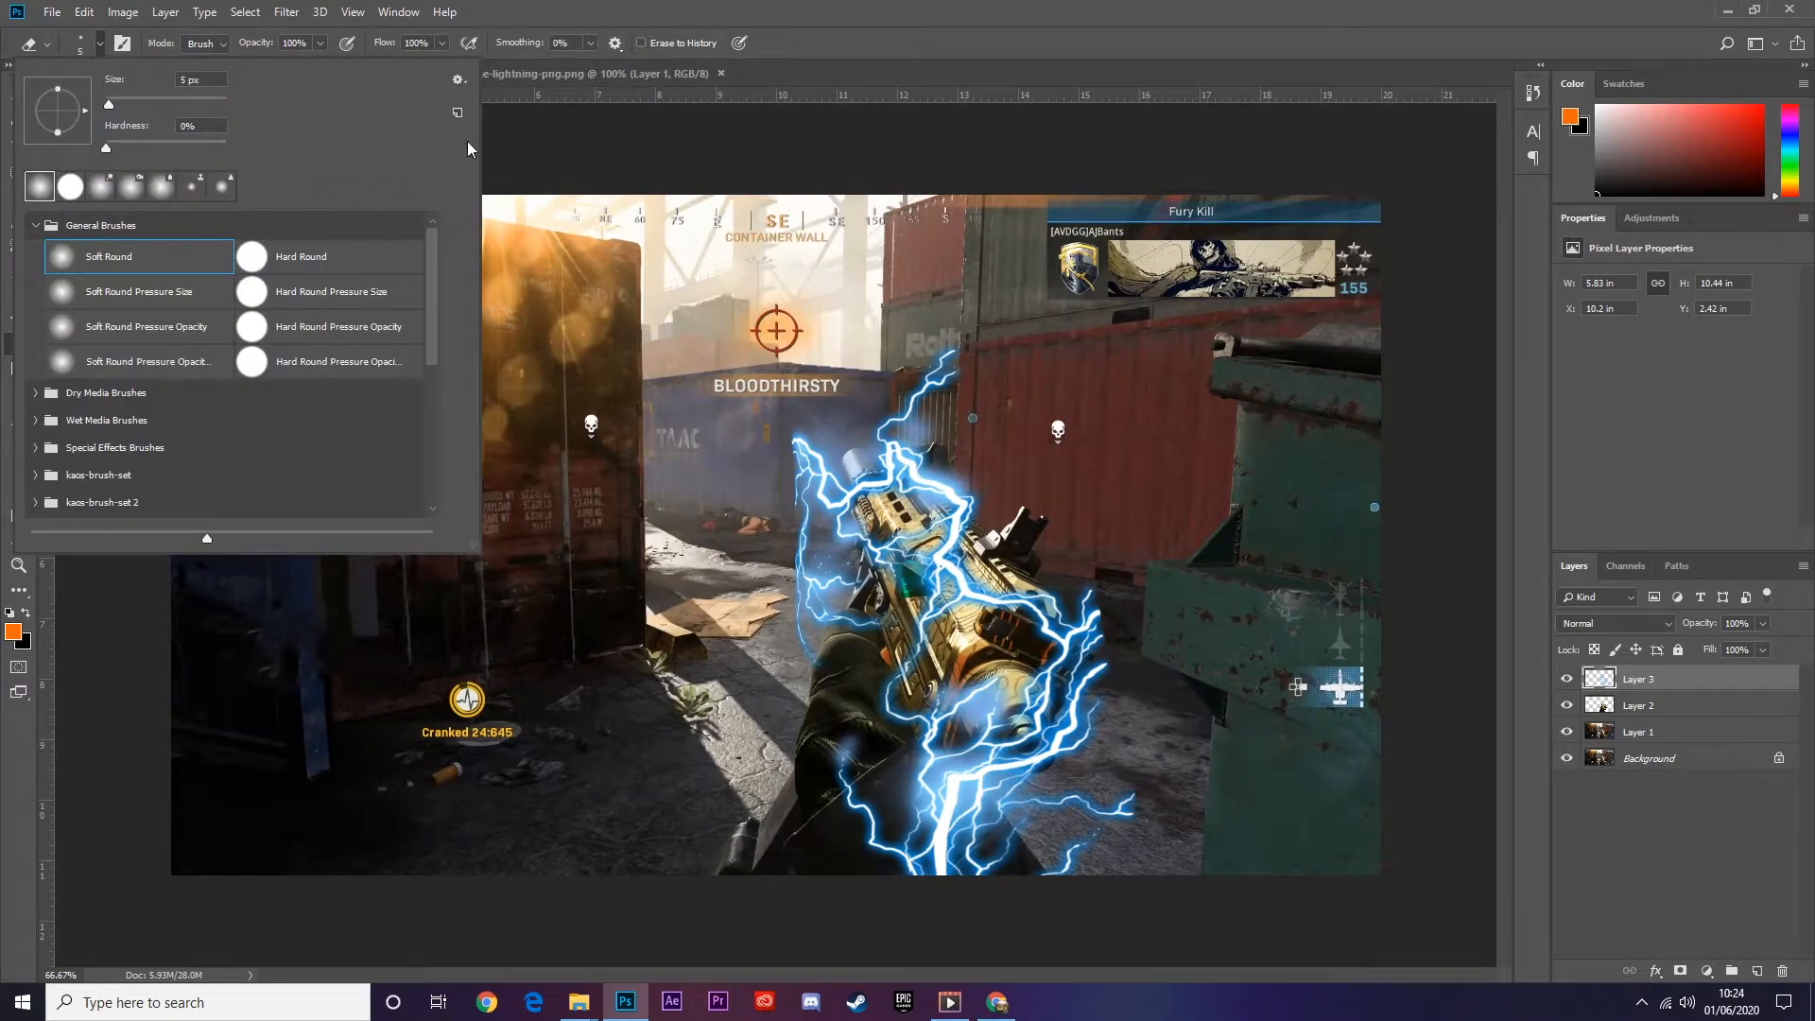
pyautogui.click(609, 294)
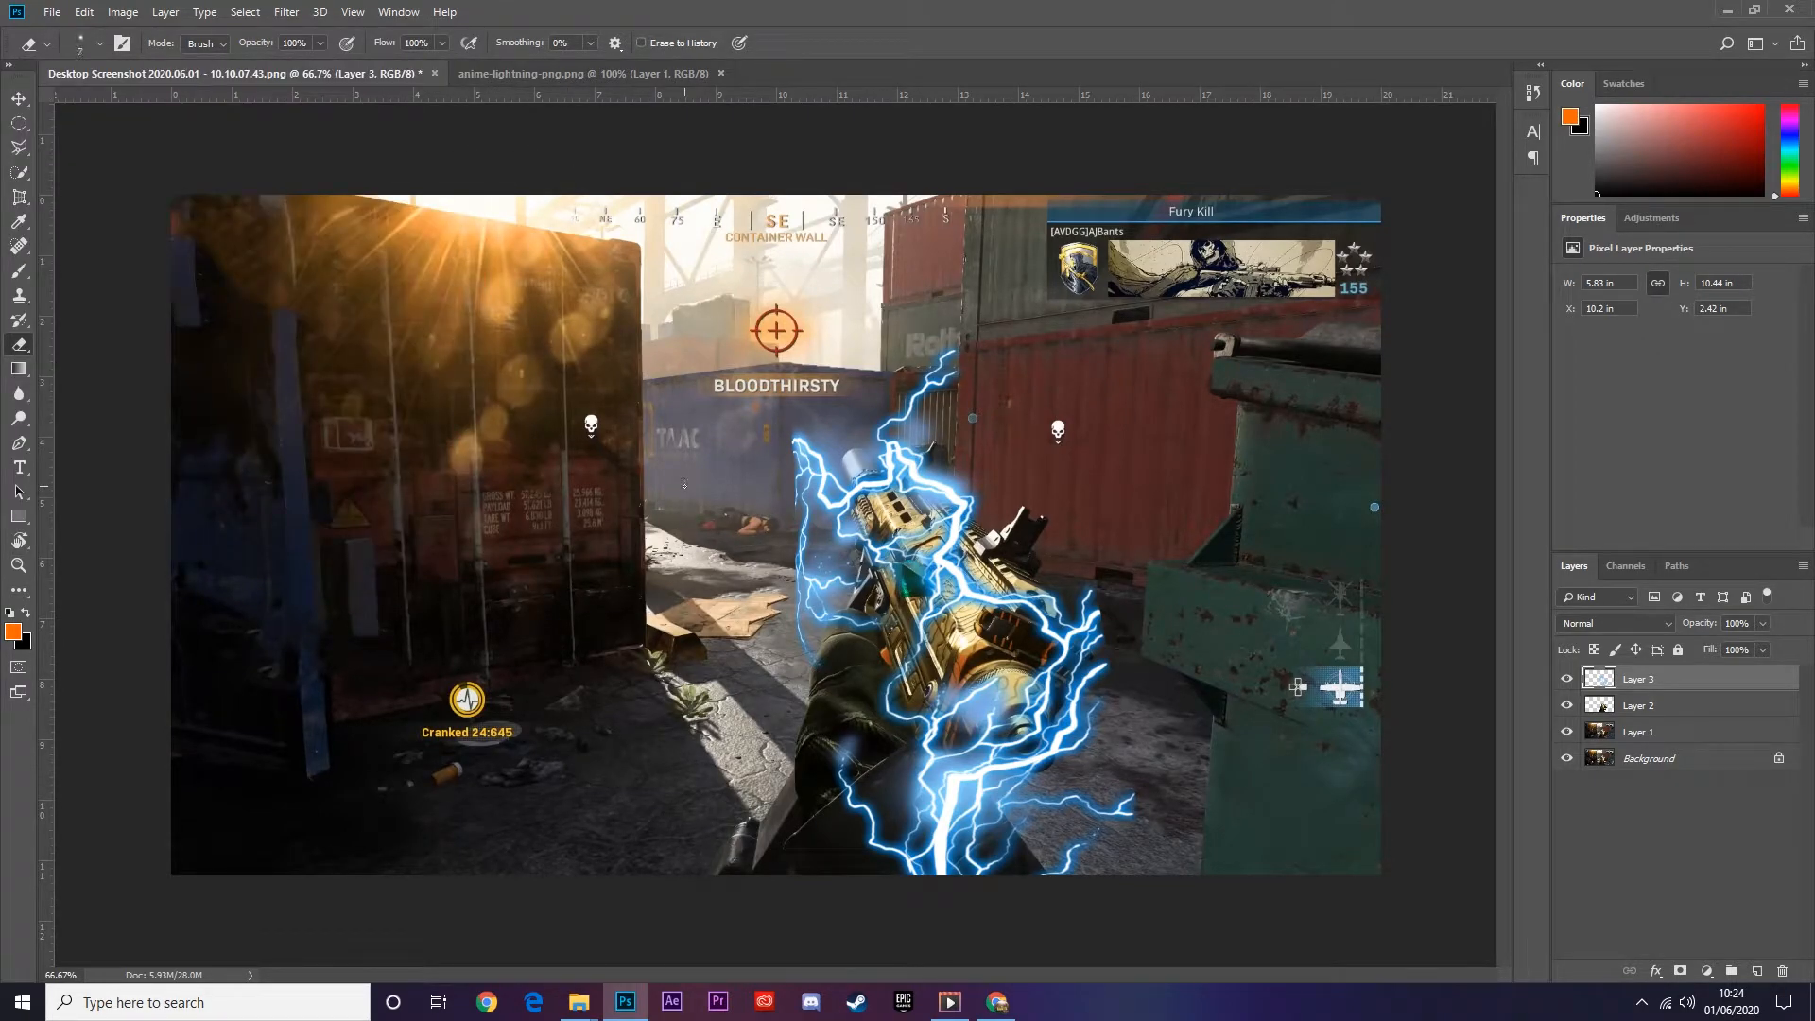
pyautogui.press(']')
pyautogui.press(']')
pyautogui.press(']')
pyautogui.press(']')
pyautogui.press(']')
pyautogui.press(']')
pyautogui.press(']')
pyautogui.press(']')
pyautogui.press(']')
pyautogui.press(']')
pyautogui.press(']')
pyautogui.press('[')
pyautogui.press('[')
pyautogui.press('[')
pyautogui.press('[')
pyautogui.moveTo(707, 401)
pyautogui.mouseDown()
pyautogui.moveTo(701, 473)
pyautogui.moveTo(718, 368)
pyautogui.moveTo(696, 414)
pyautogui.moveTo(707, 374)
pyautogui.moveTo(730, 526)
pyautogui.mouseUp()
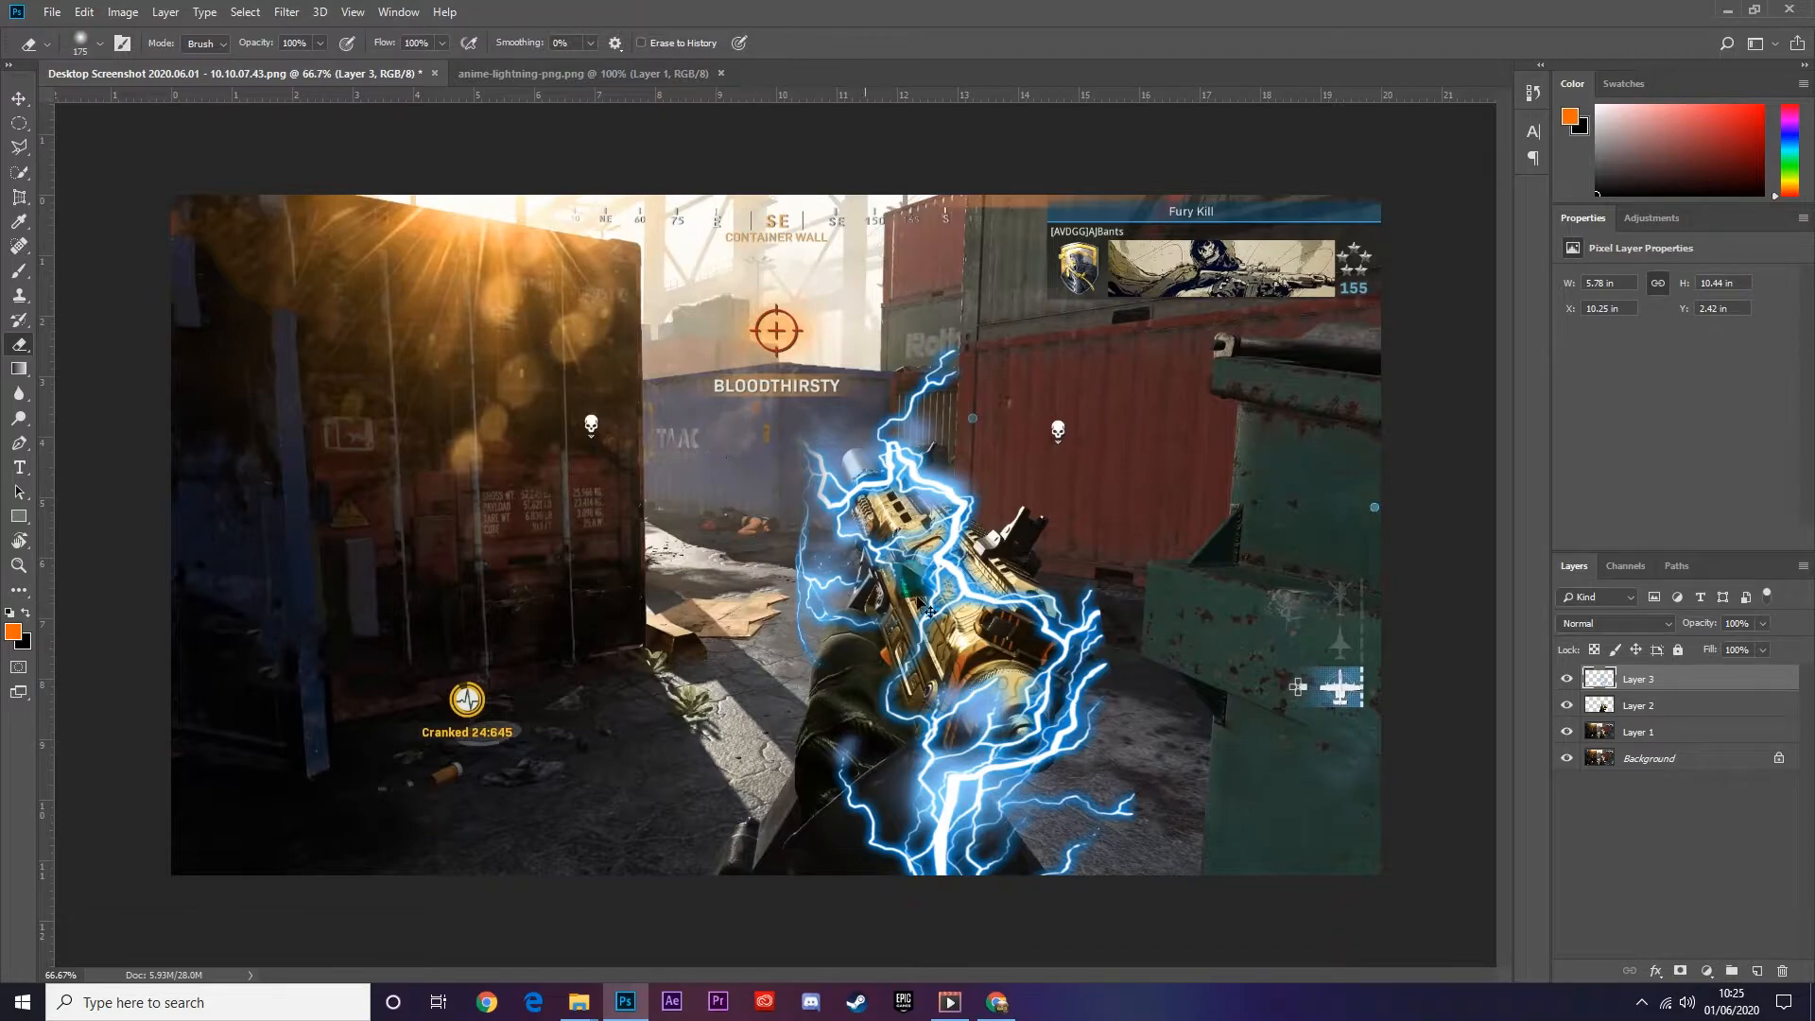
pyautogui.moveTo(747, 423); pyautogui.dragTo(749, 461)
pyautogui.moveTo(1140, 595); pyautogui.dragTo(1119, 629)
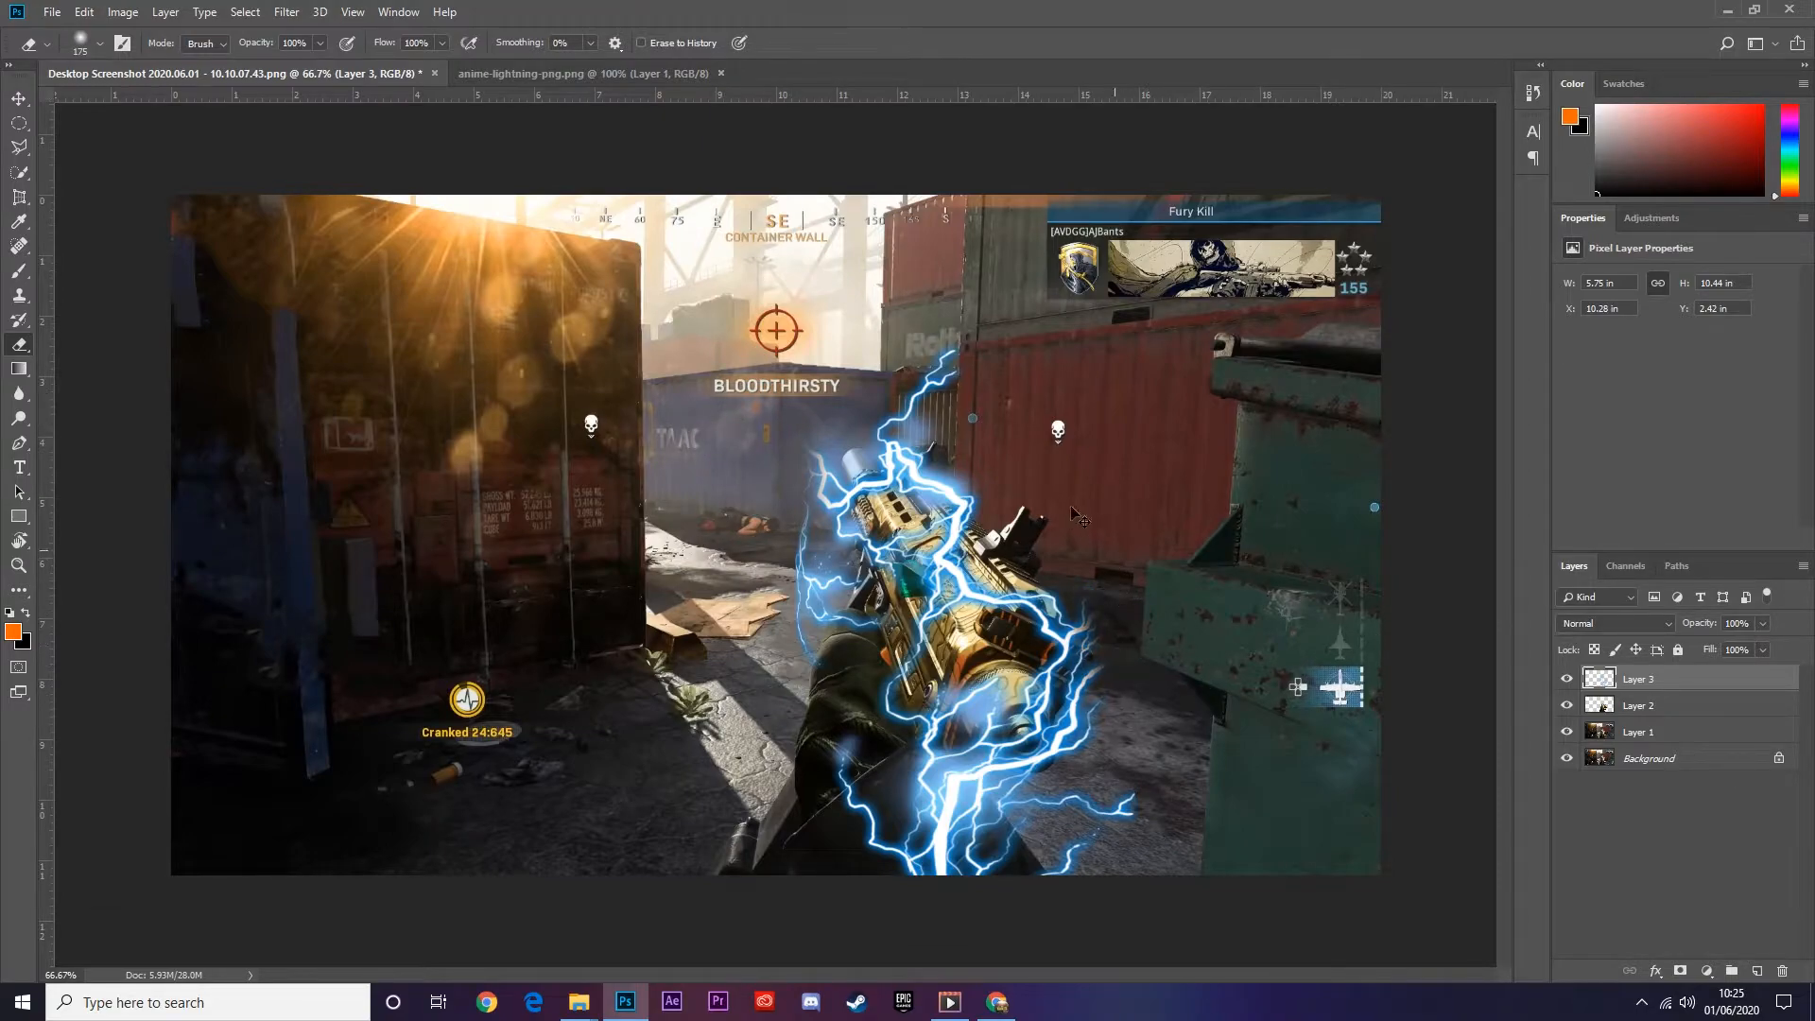
pyautogui.press('v')
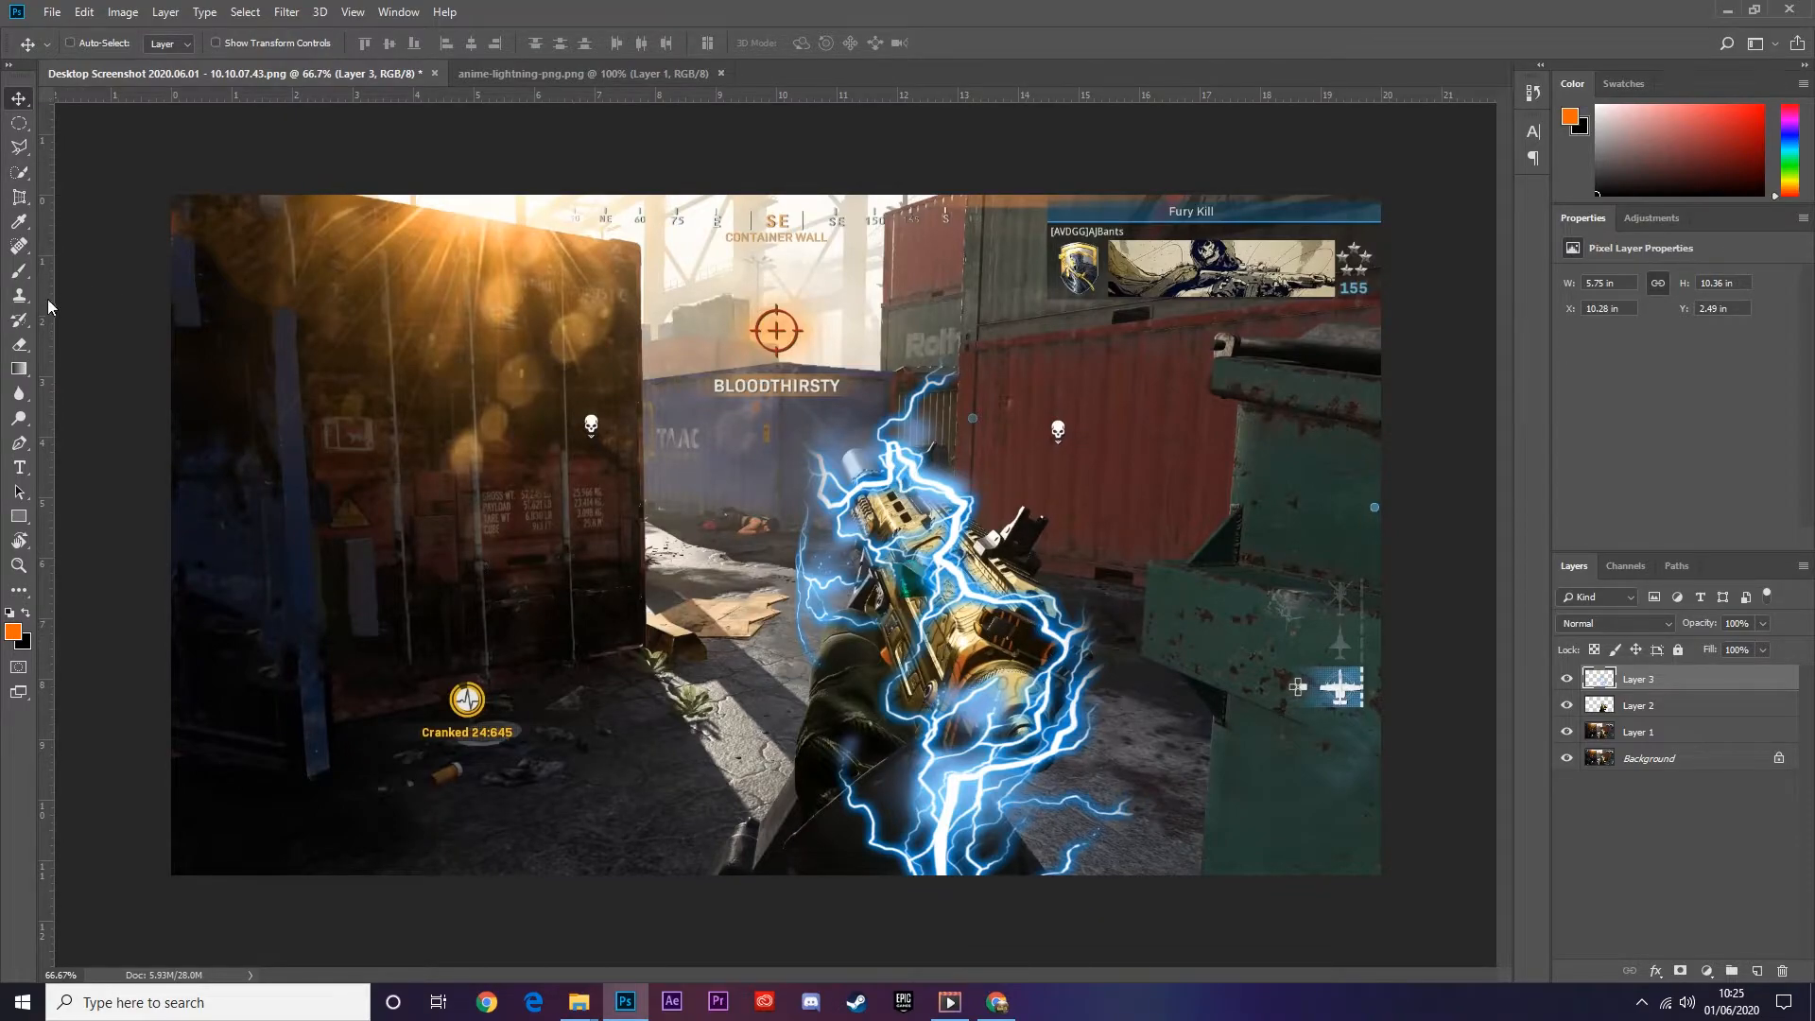
# - Switch the eraser to the Hard Round brush and lower the lightning layer's opacity to 56%
pyautogui.click(21, 346)
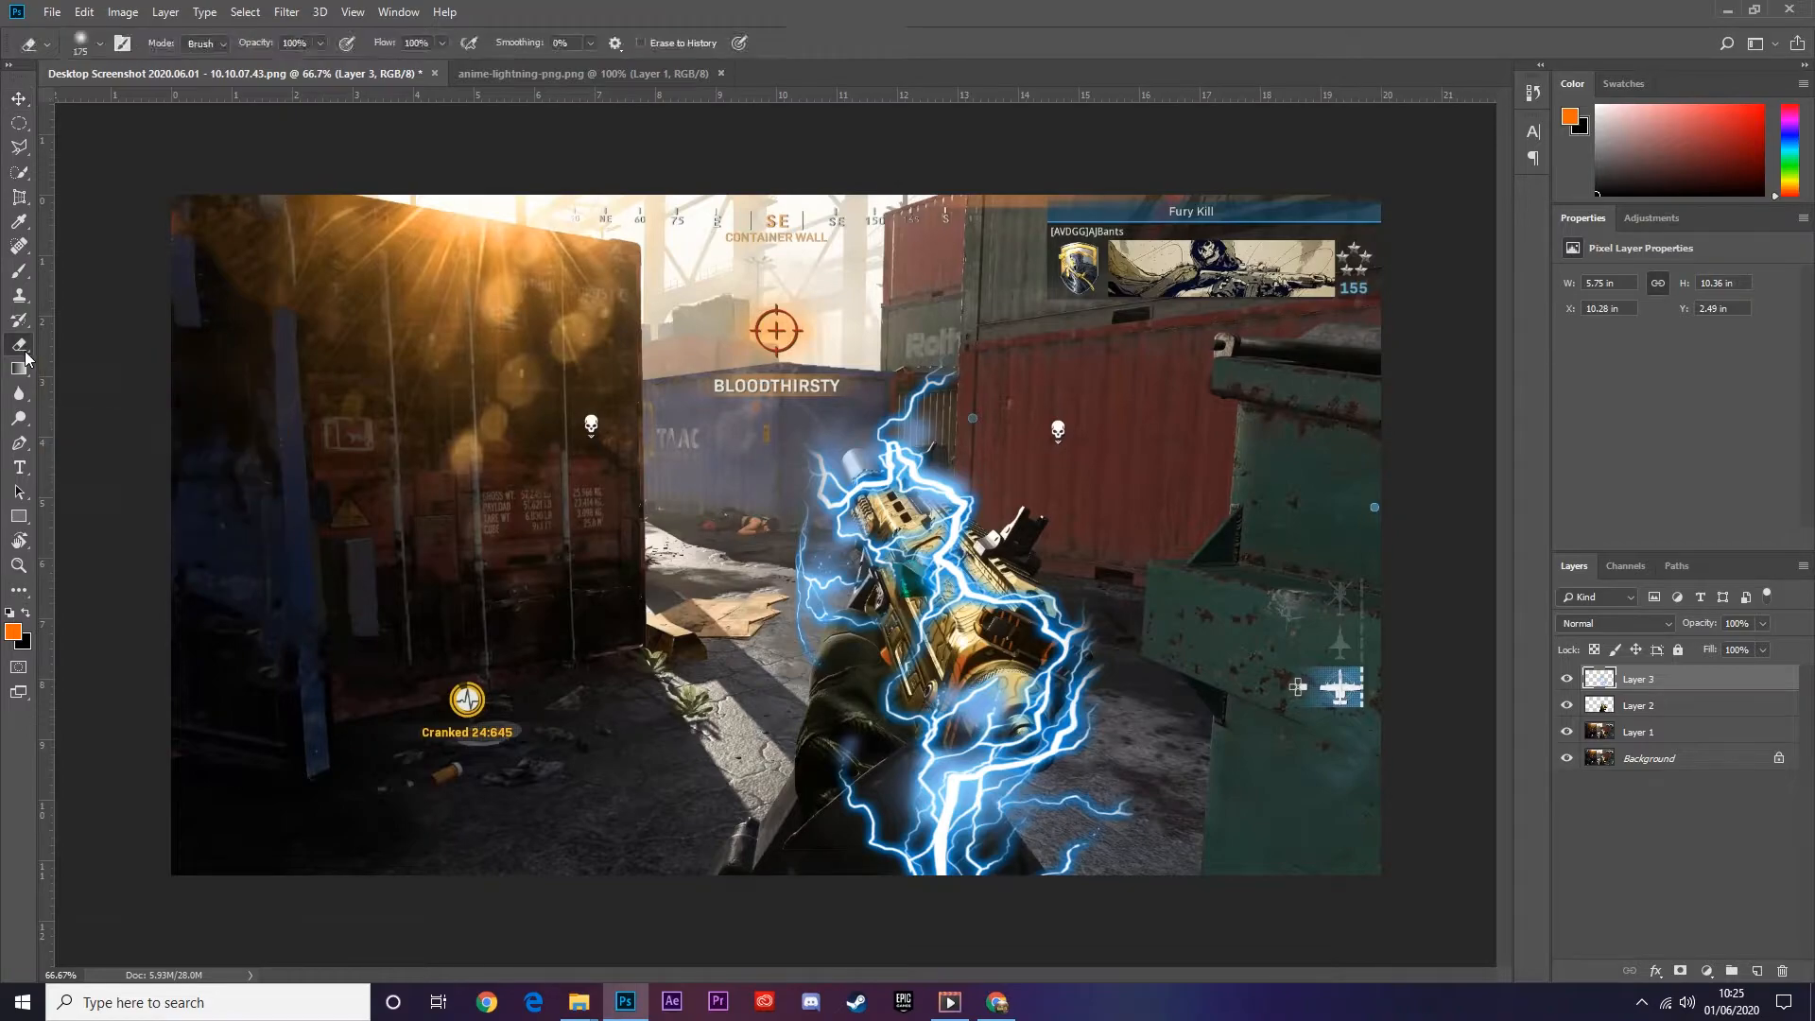
pyautogui.click(97, 44)
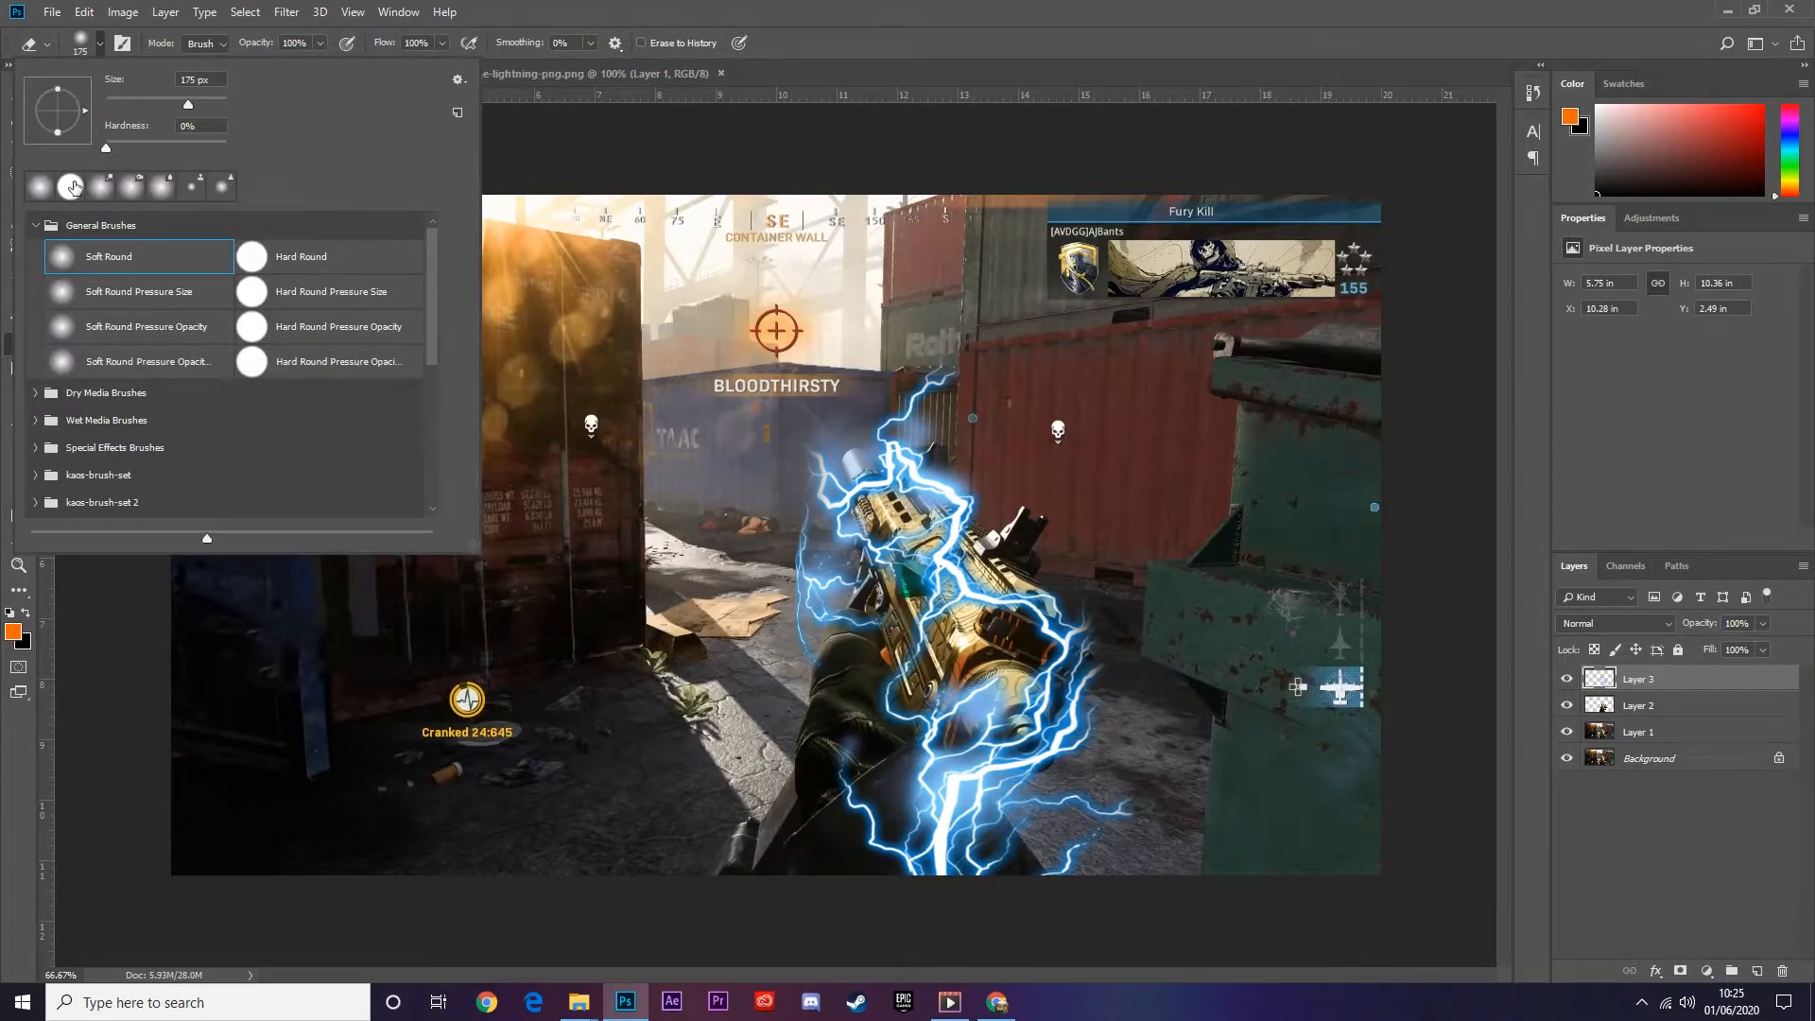
pyautogui.click(72, 194)
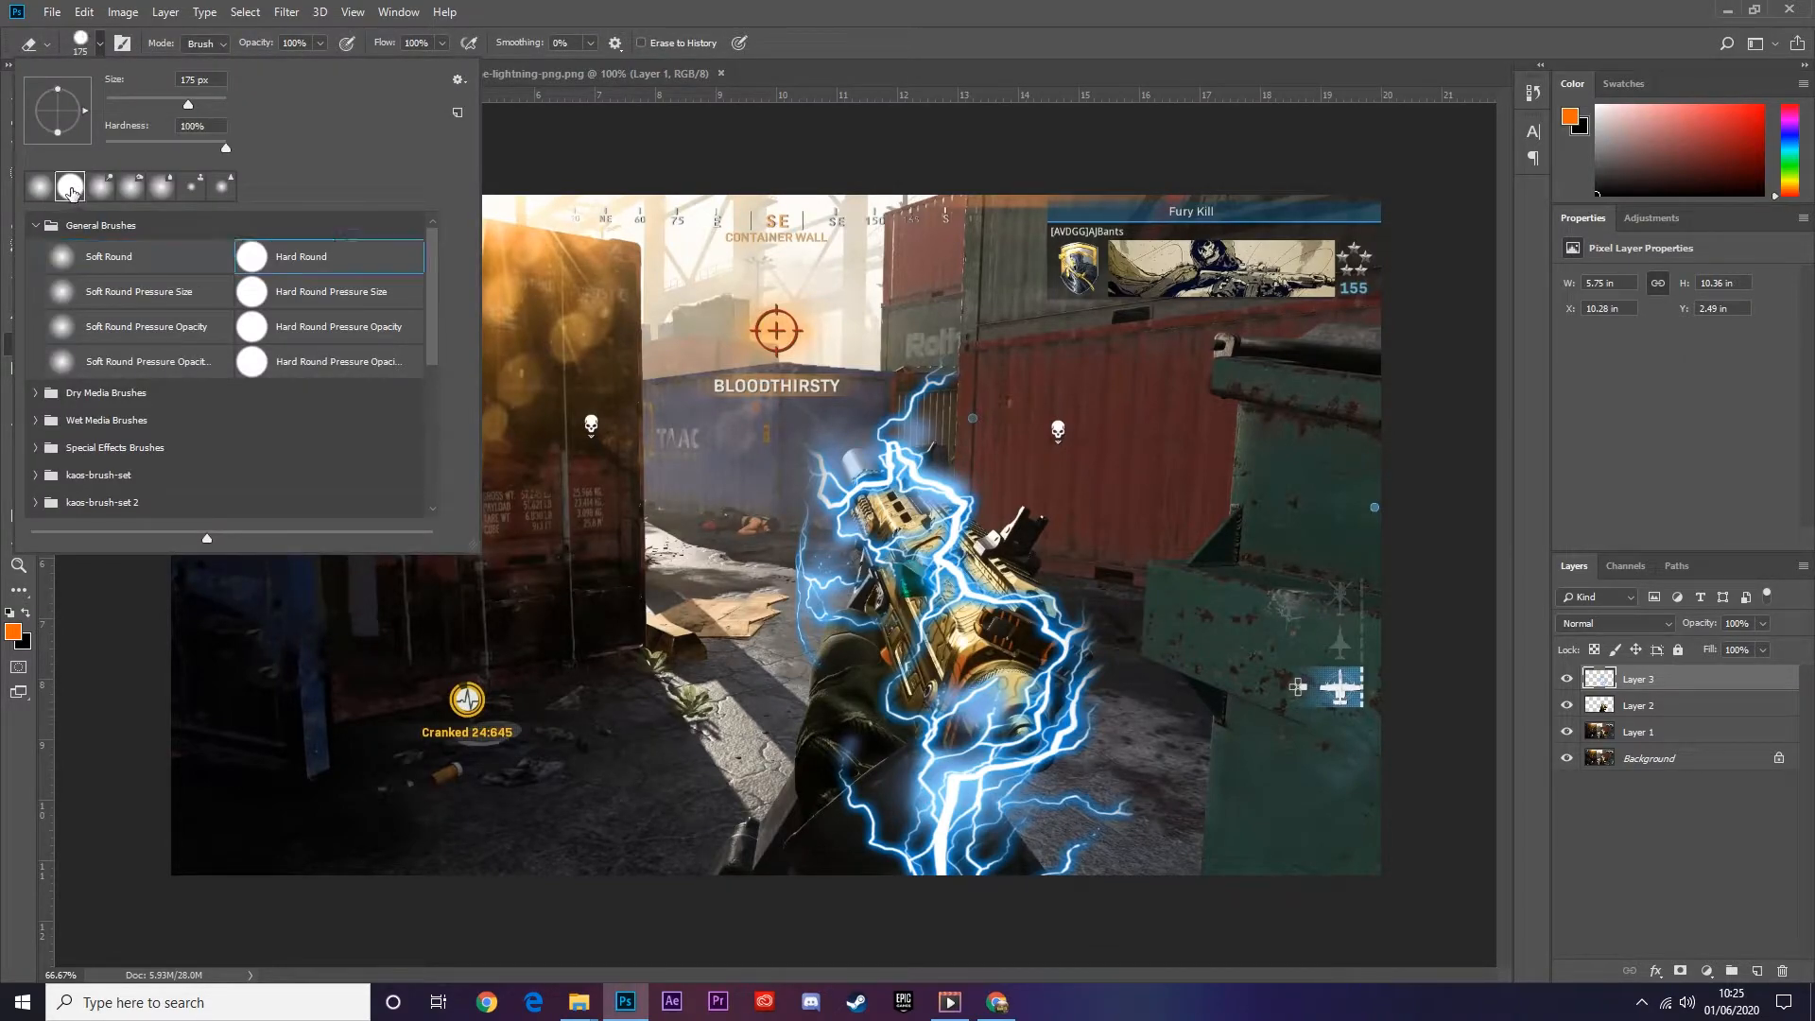
pyautogui.scroll(-1, 1123, 574)
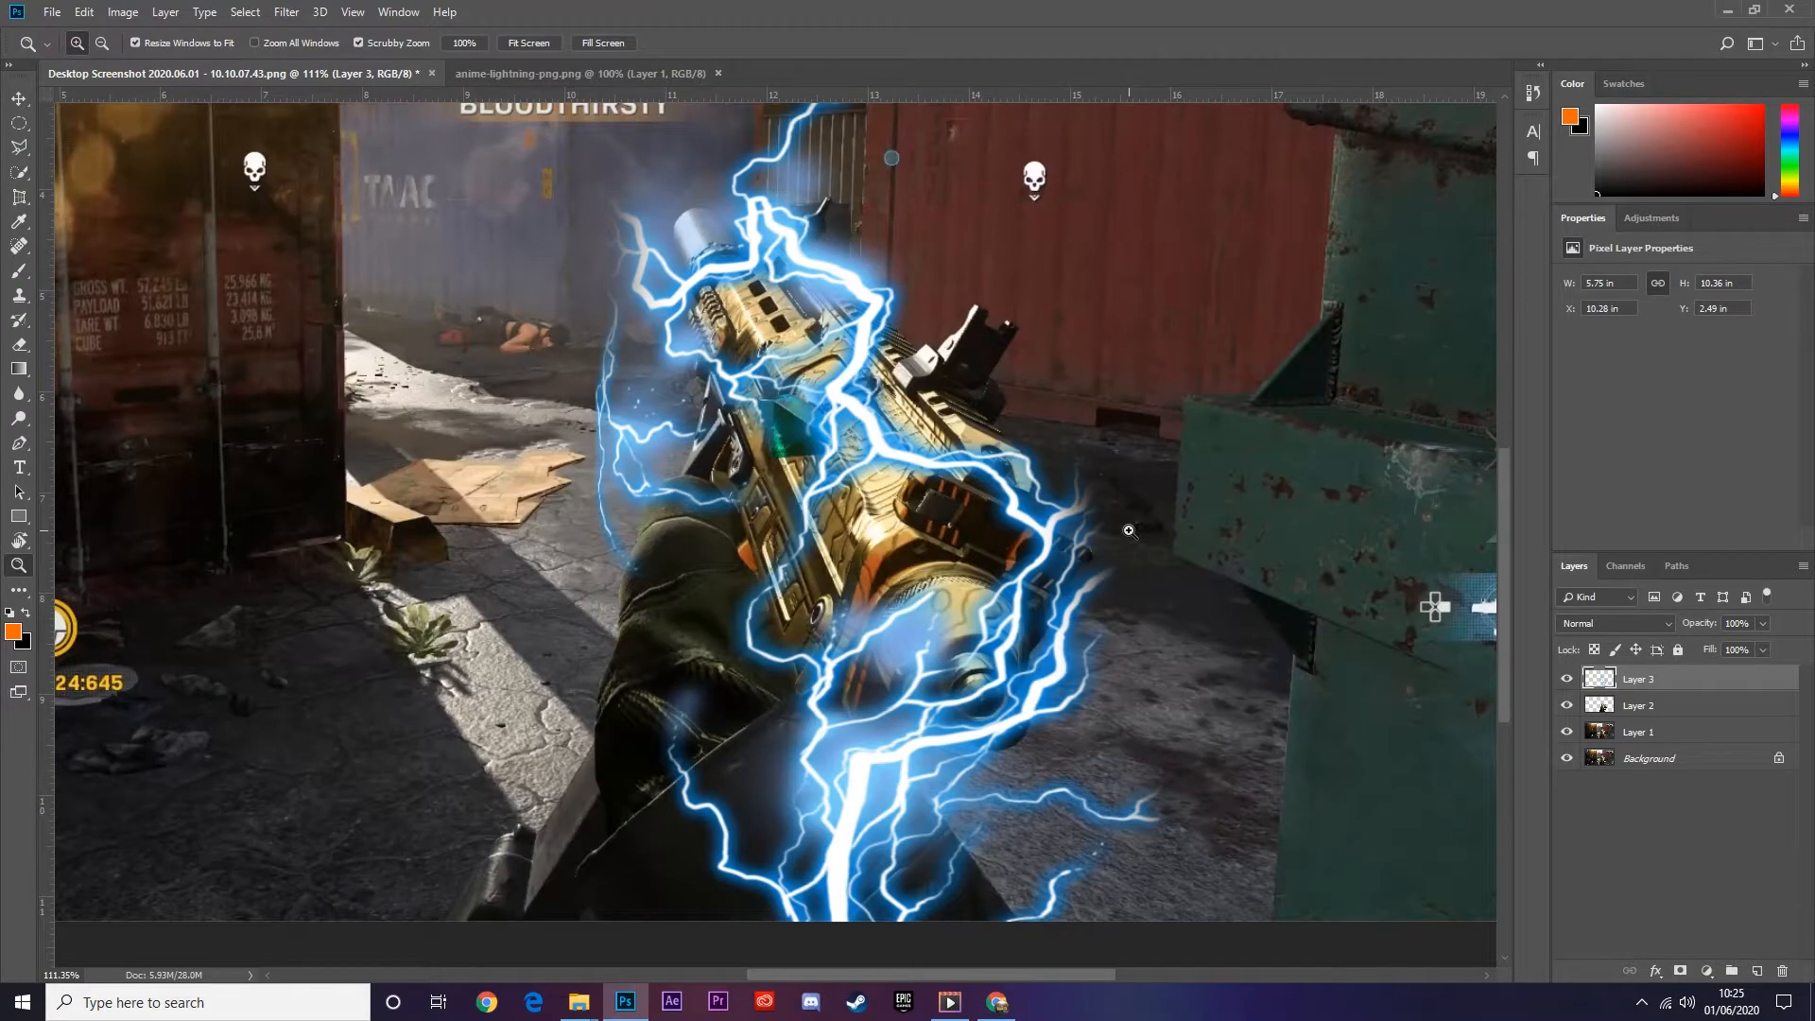
pyautogui.moveTo(1129, 531); pyautogui.dragTo(1117, 531)
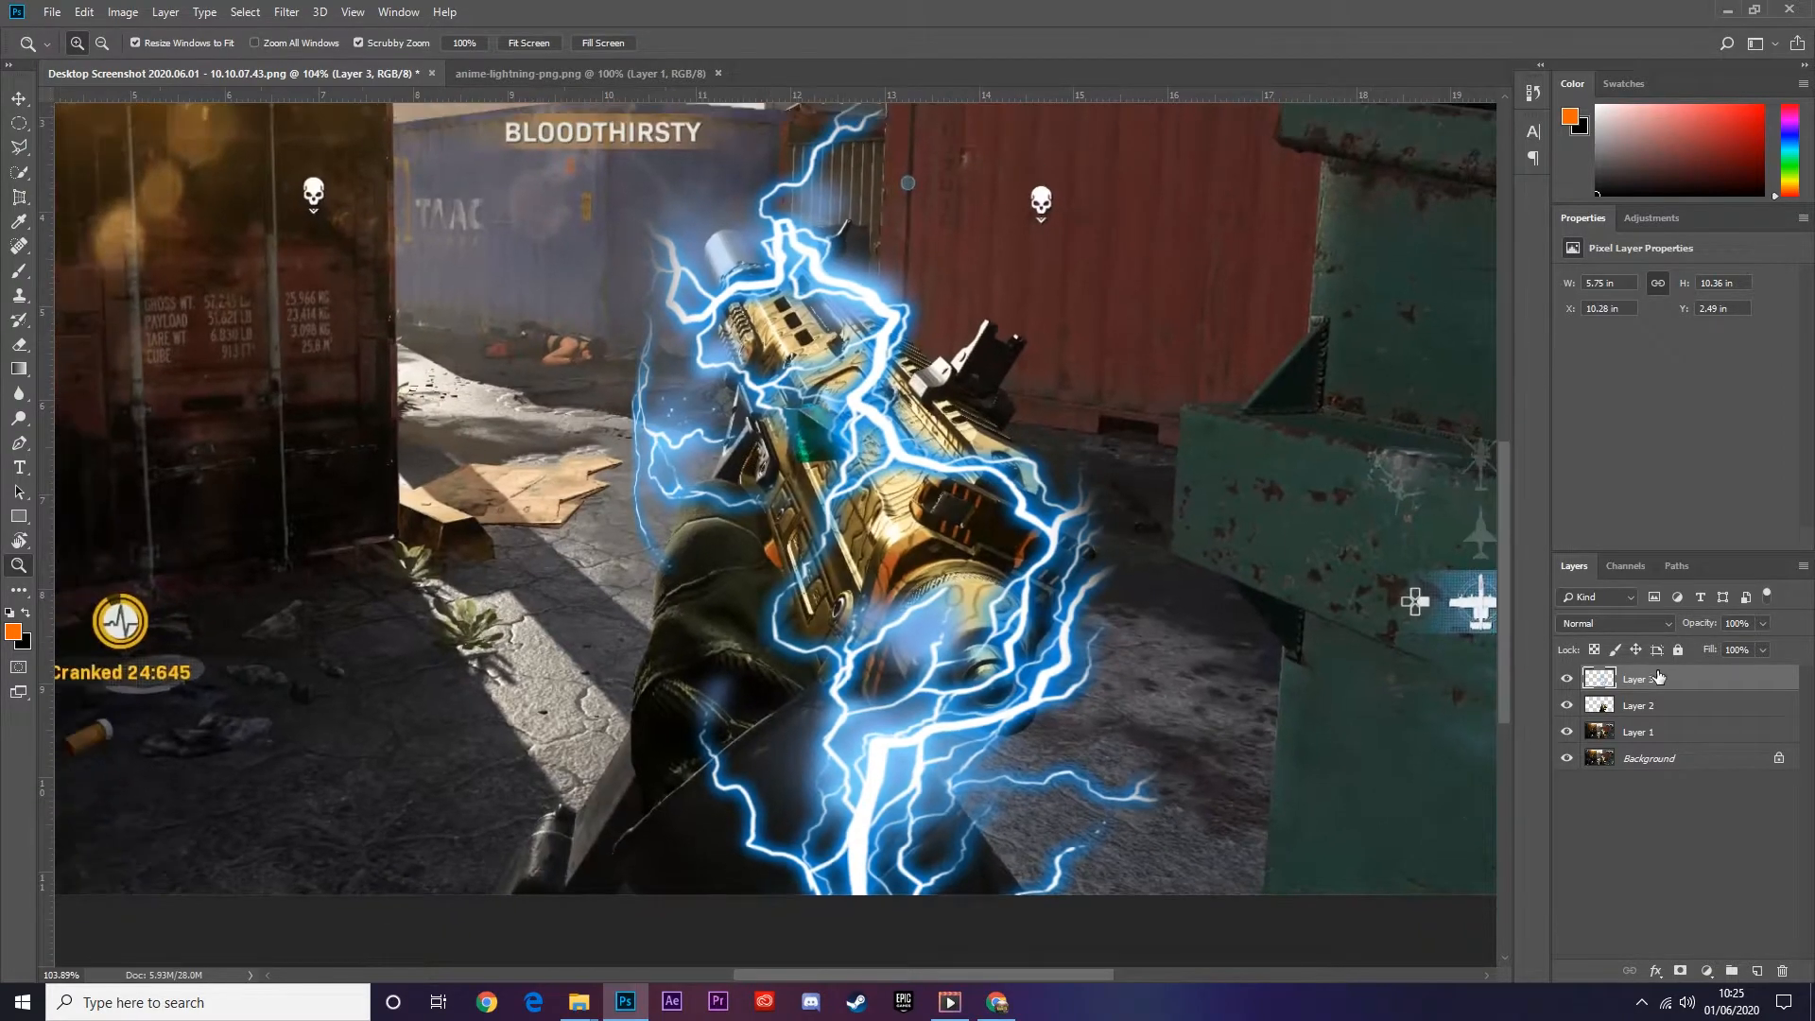
pyautogui.moveTo(1705, 630); pyautogui.dragTo(1633, 631)
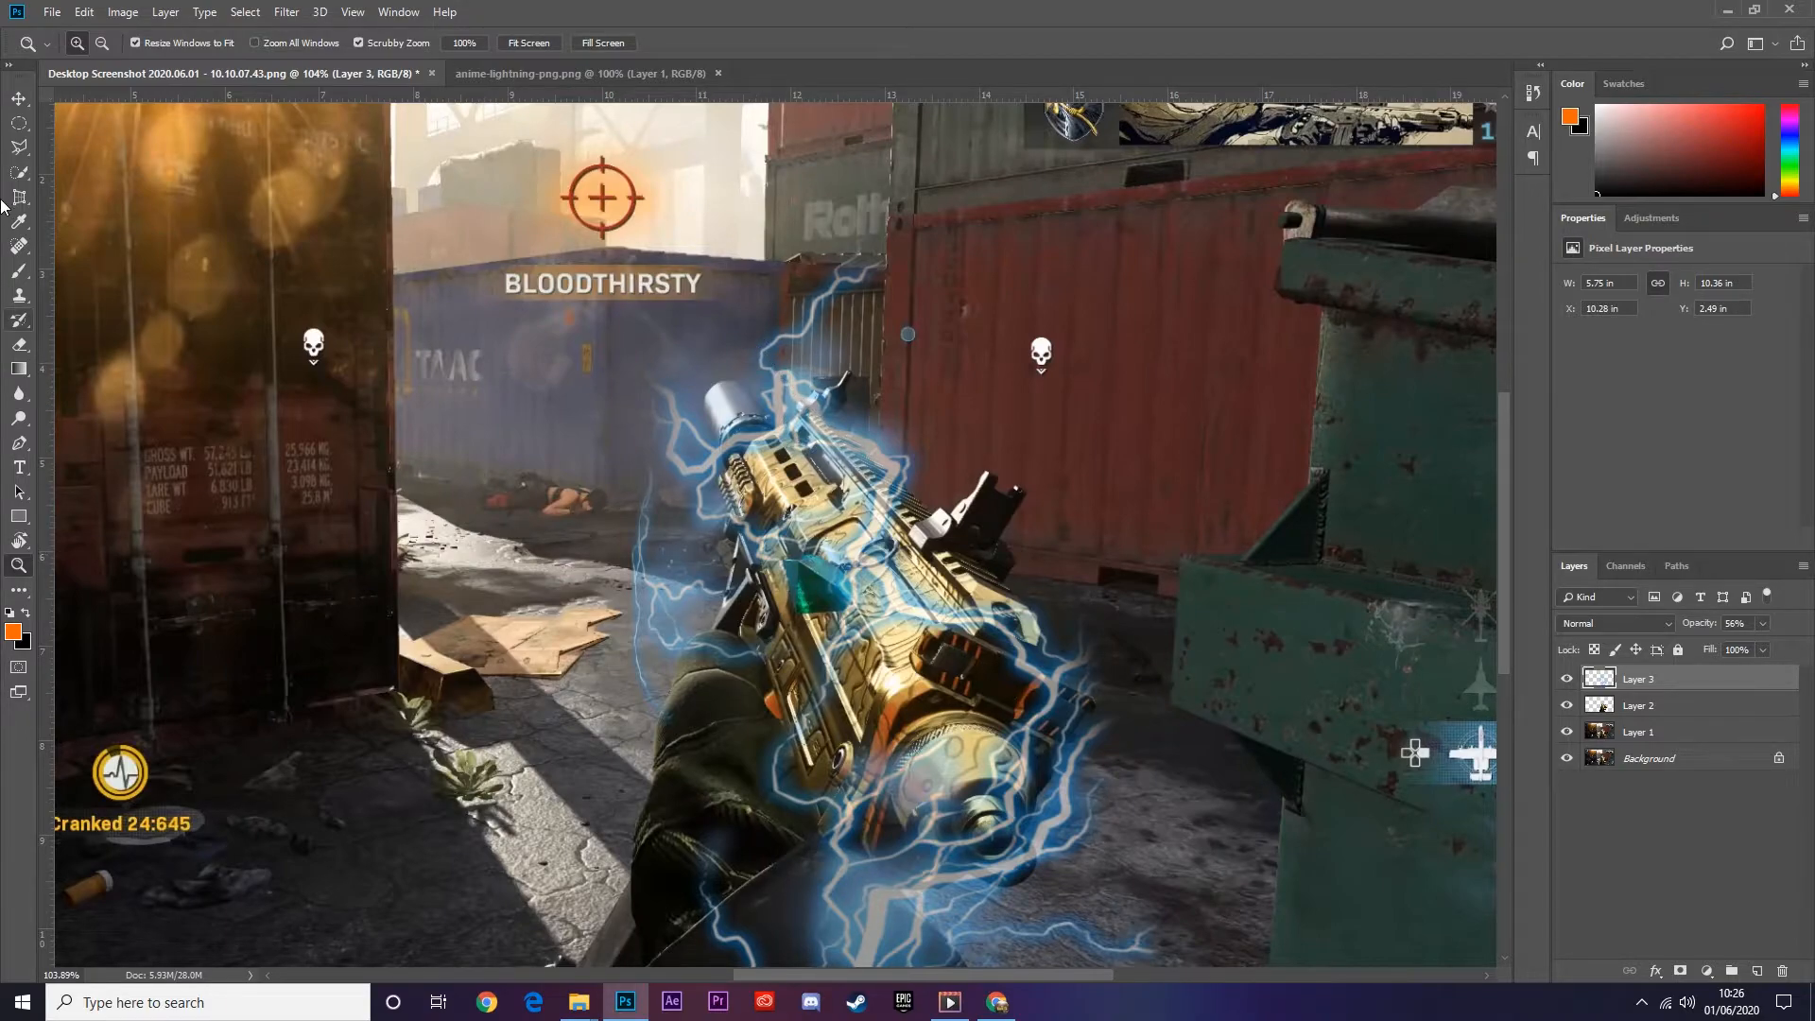
pyautogui.click(25, 346)
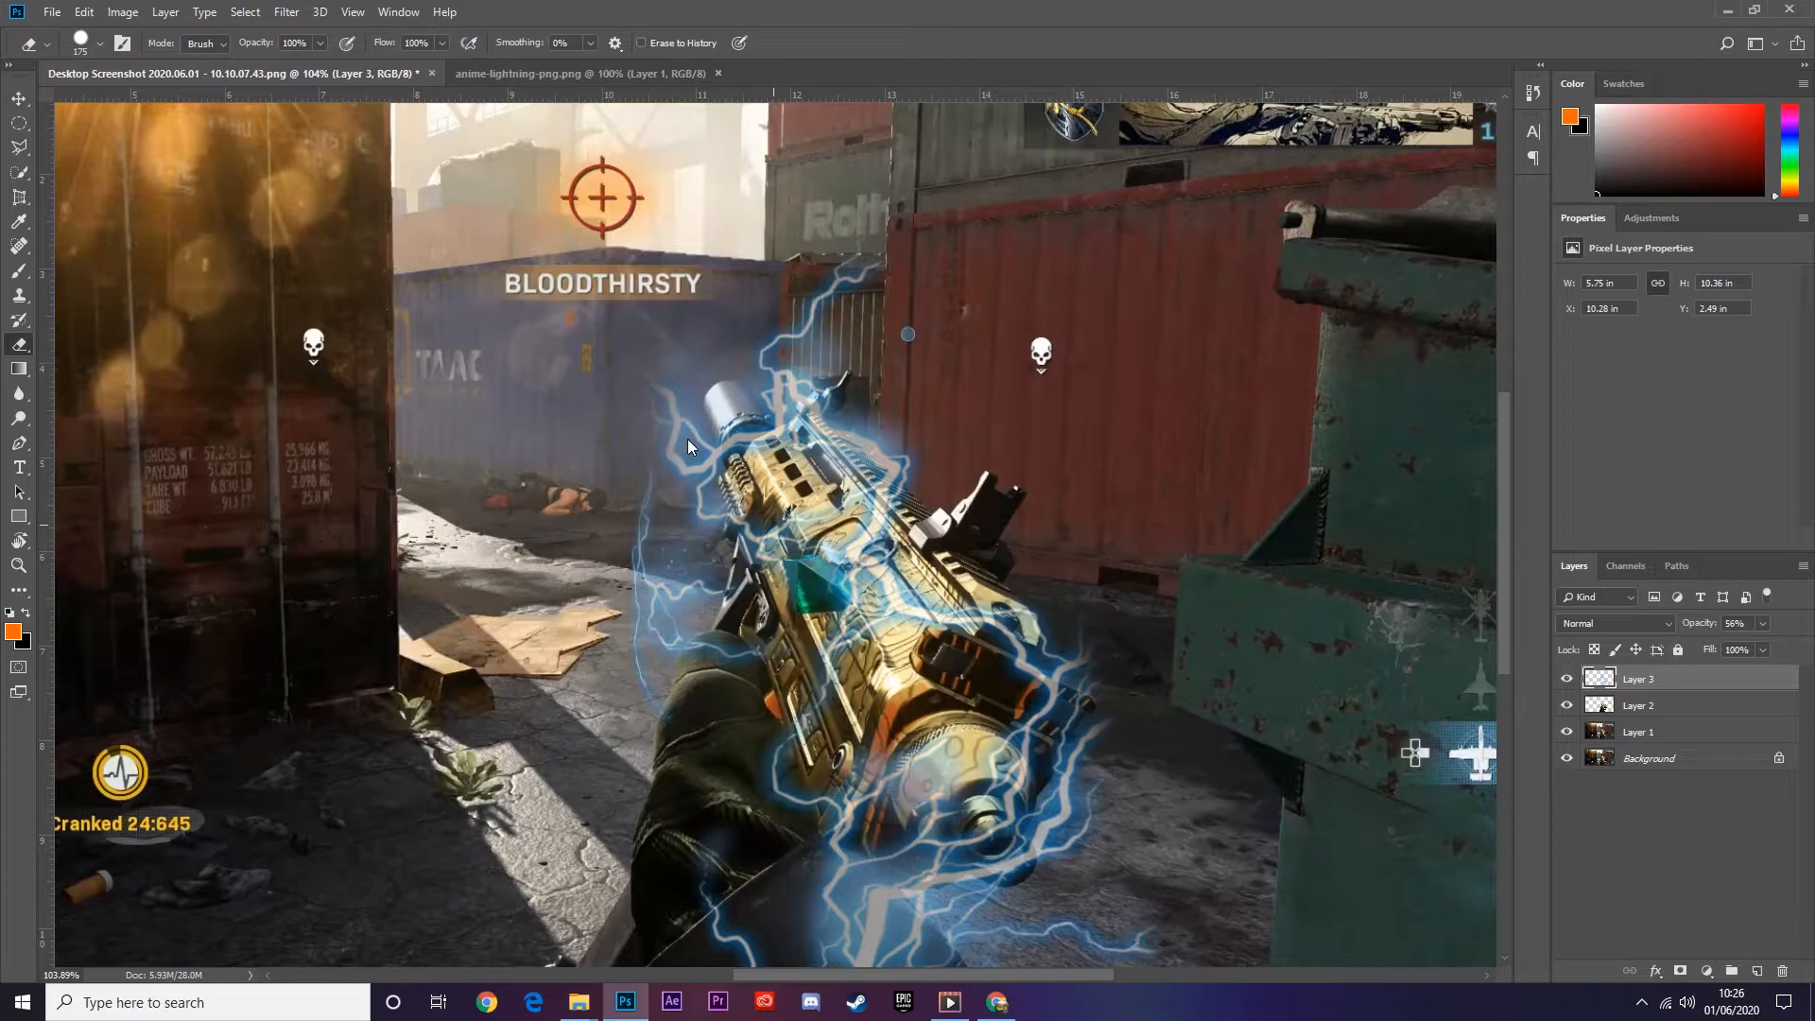
# - Reduce the eraser to 15 px, set the lightning layer's opacity to 37%, and nudge the lightning slightly to the right over the gun
pyautogui.press('[')
pyautogui.press('[')
pyautogui.press('[')
pyautogui.press('[')
pyautogui.press('[')
pyautogui.press('[')
pyautogui.press('[')
pyautogui.press('v')
pyautogui.press('3')
pyautogui.press('7')
pyautogui.moveTo(898, 479); pyautogui.dragTo(903, 479)
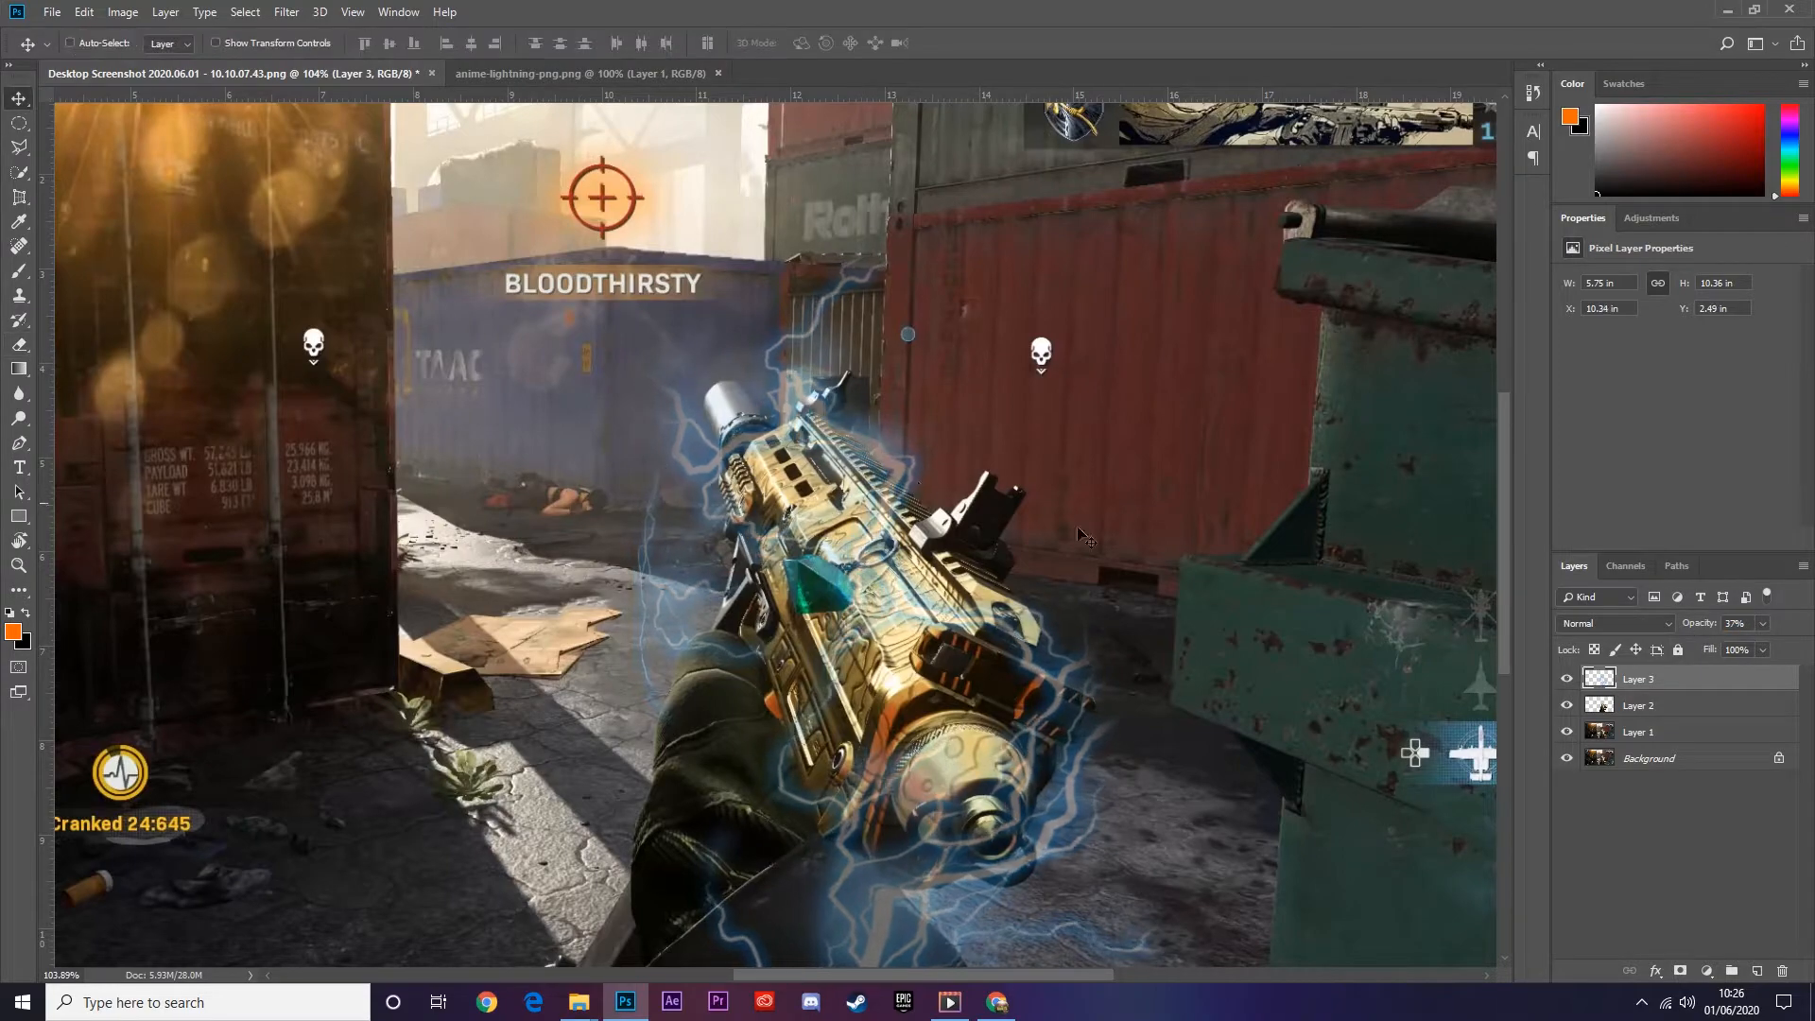
# - Erase the lightning covering the gun's front sight and upper rail with a small hard eraser, and restore the lightning layer to 100% opacity
pyautogui.press('1')
pyautogui.press('5')
pyautogui.press('e')
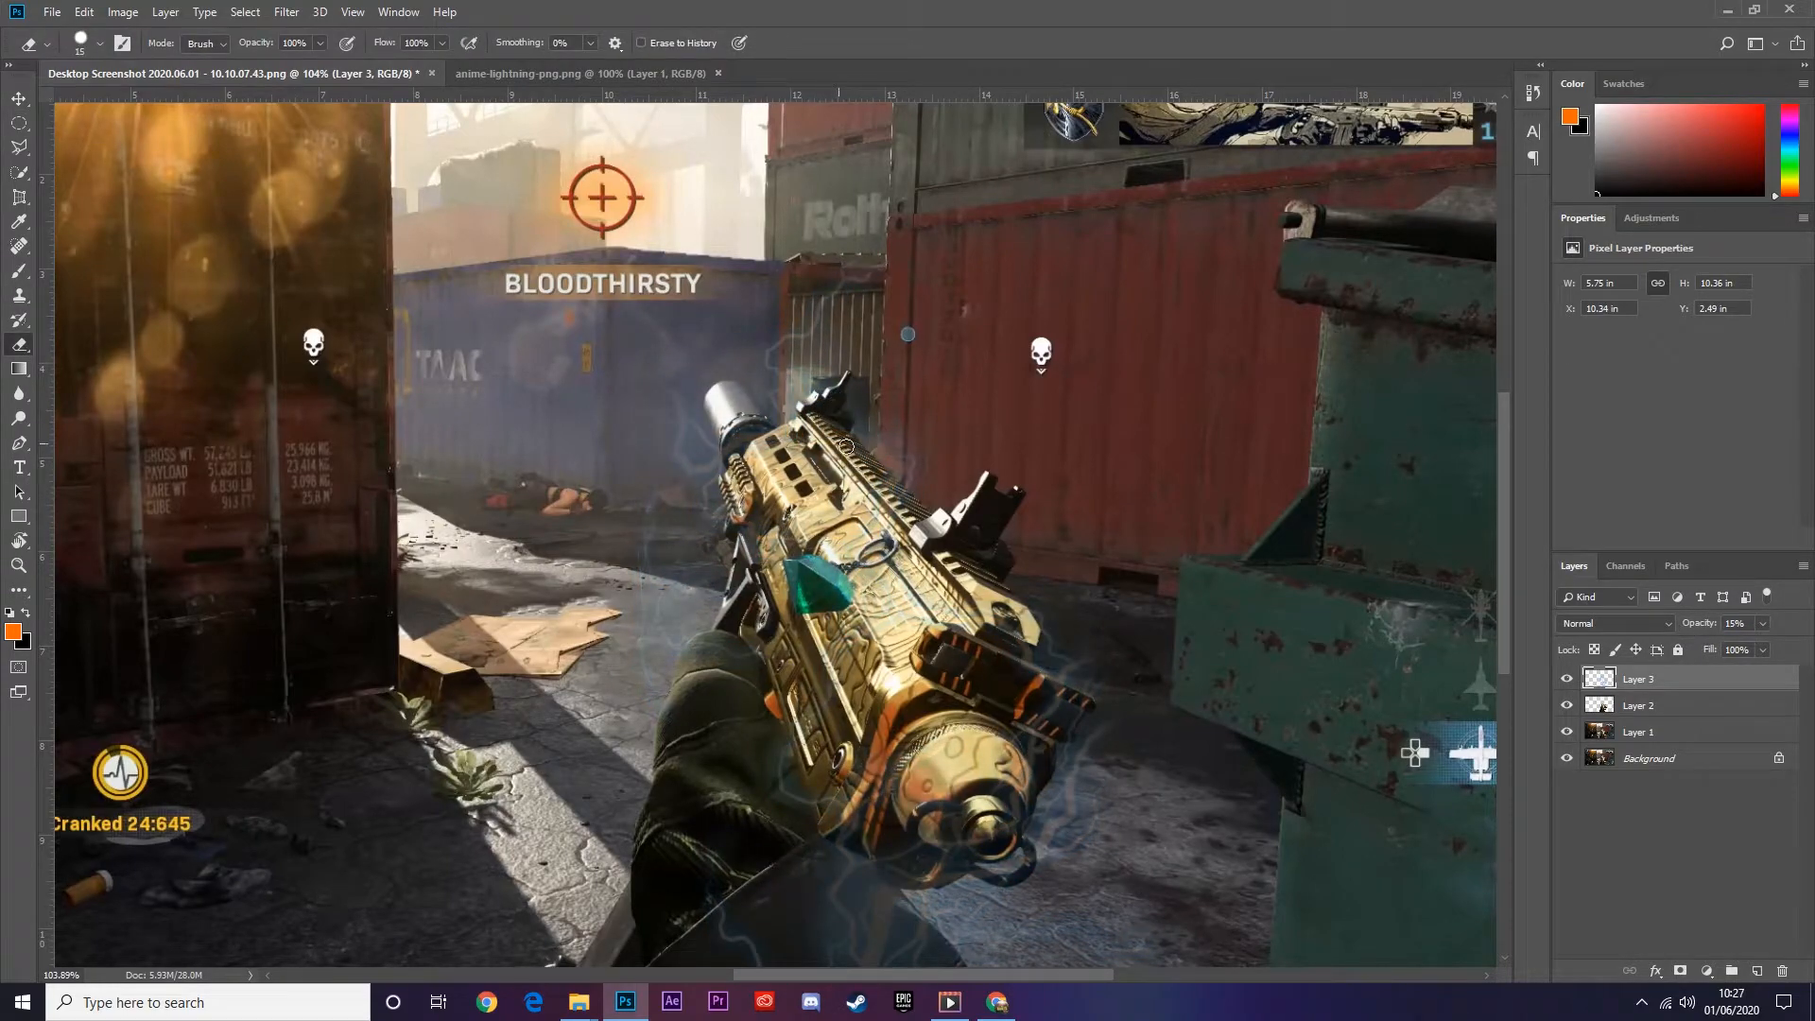
pyautogui.press('0')
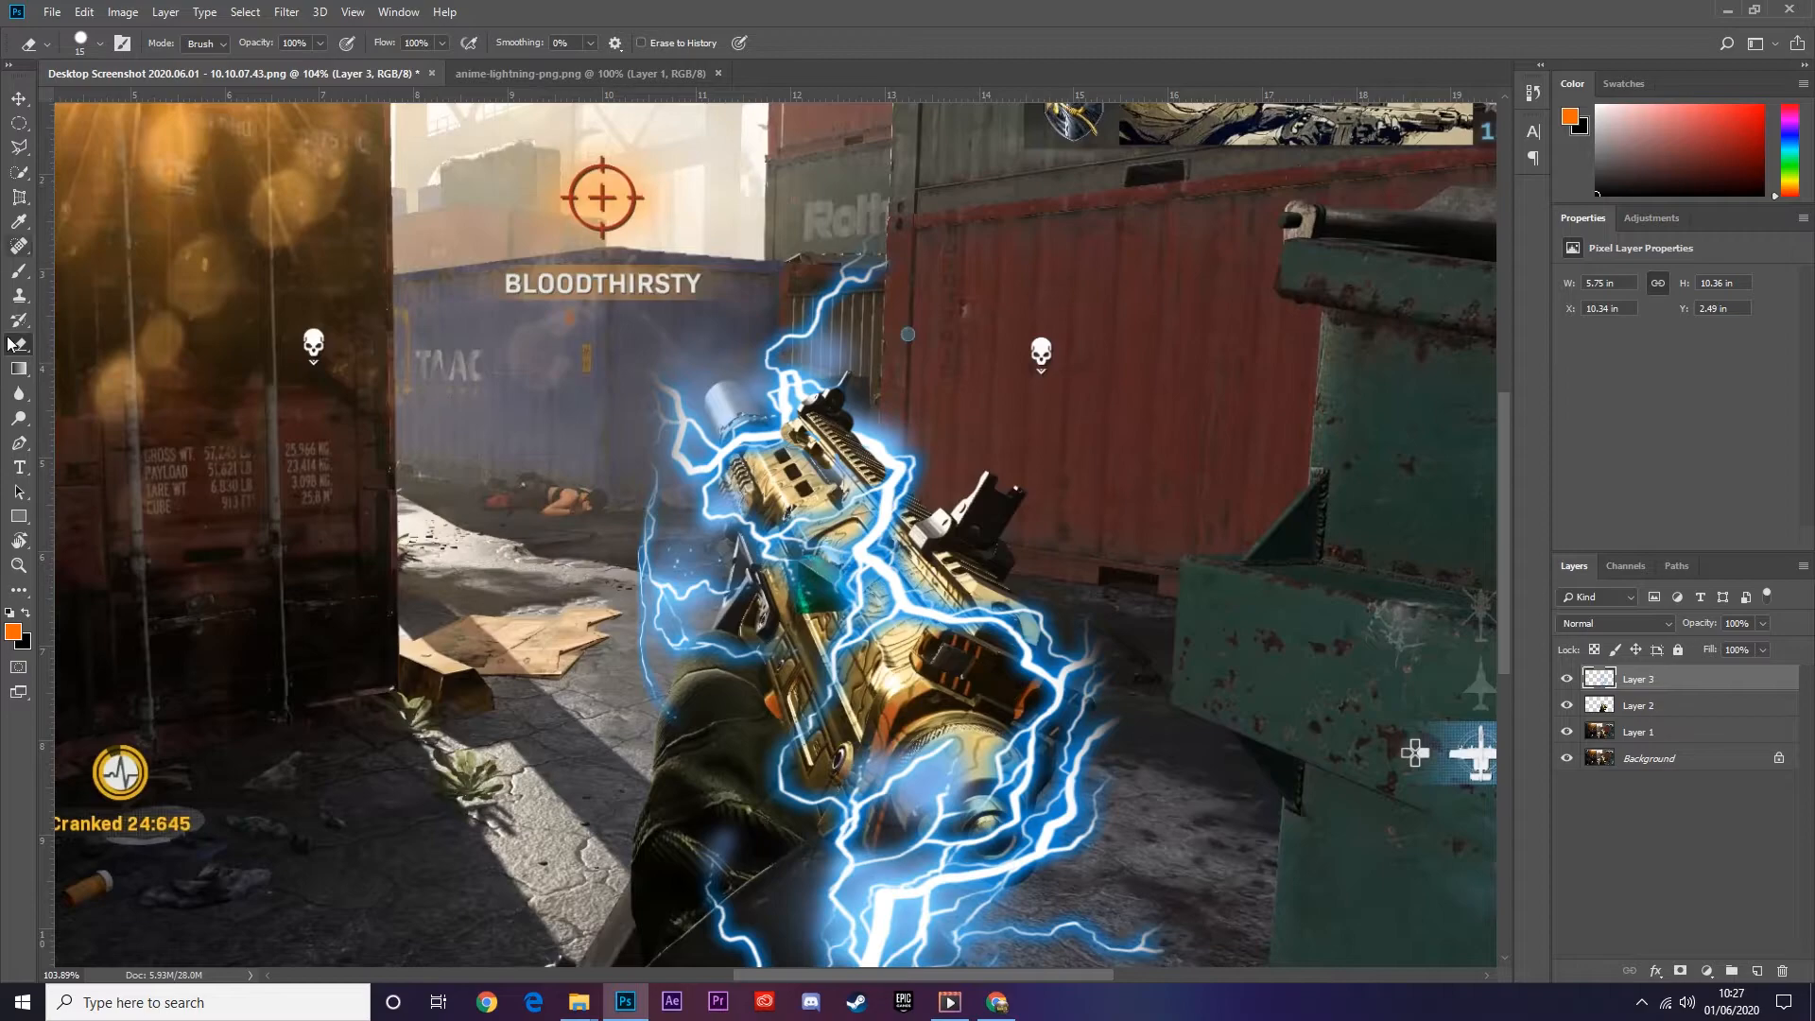
pyautogui.press(']')
pyautogui.press(']')
pyautogui.press(']')
pyautogui.press(']')
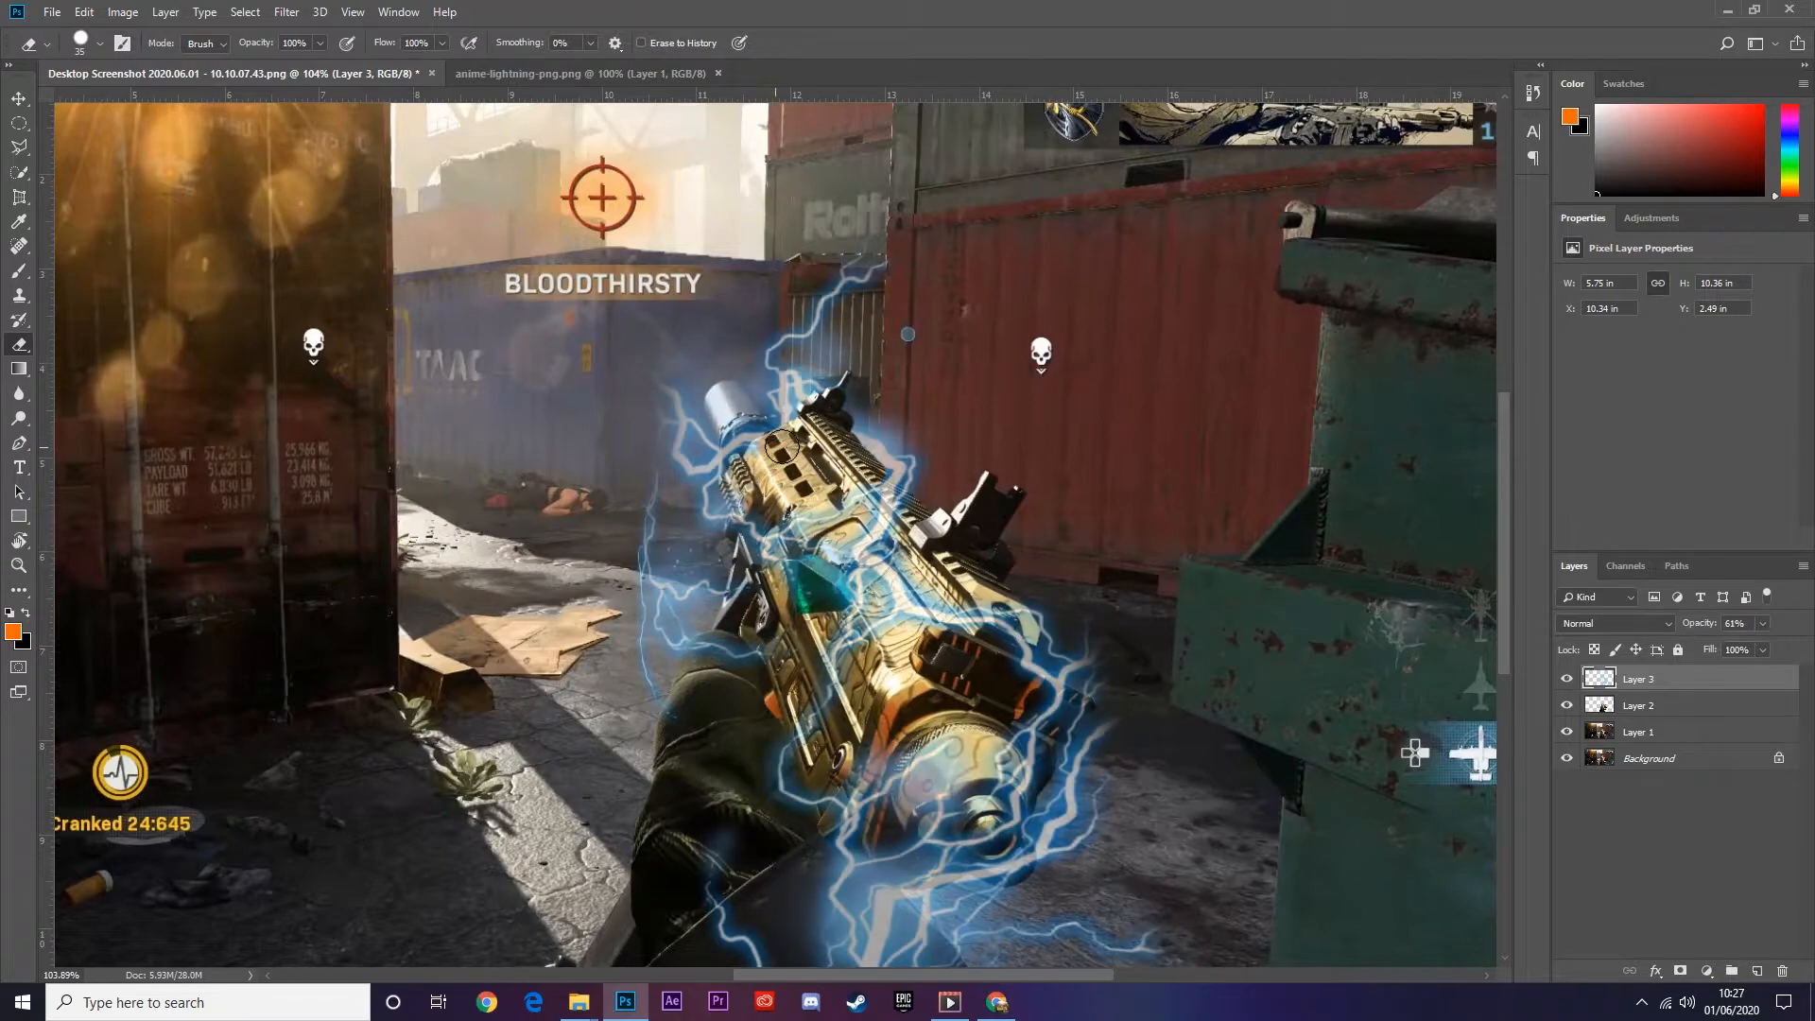
pyautogui.moveTo(794, 436)
pyautogui.mouseDown()
pyautogui.moveTo(753, 484)
pyautogui.moveTo(725, 481)
pyautogui.mouseUp()
pyautogui.press('[')
pyautogui.press(']')
pyautogui.press('[')
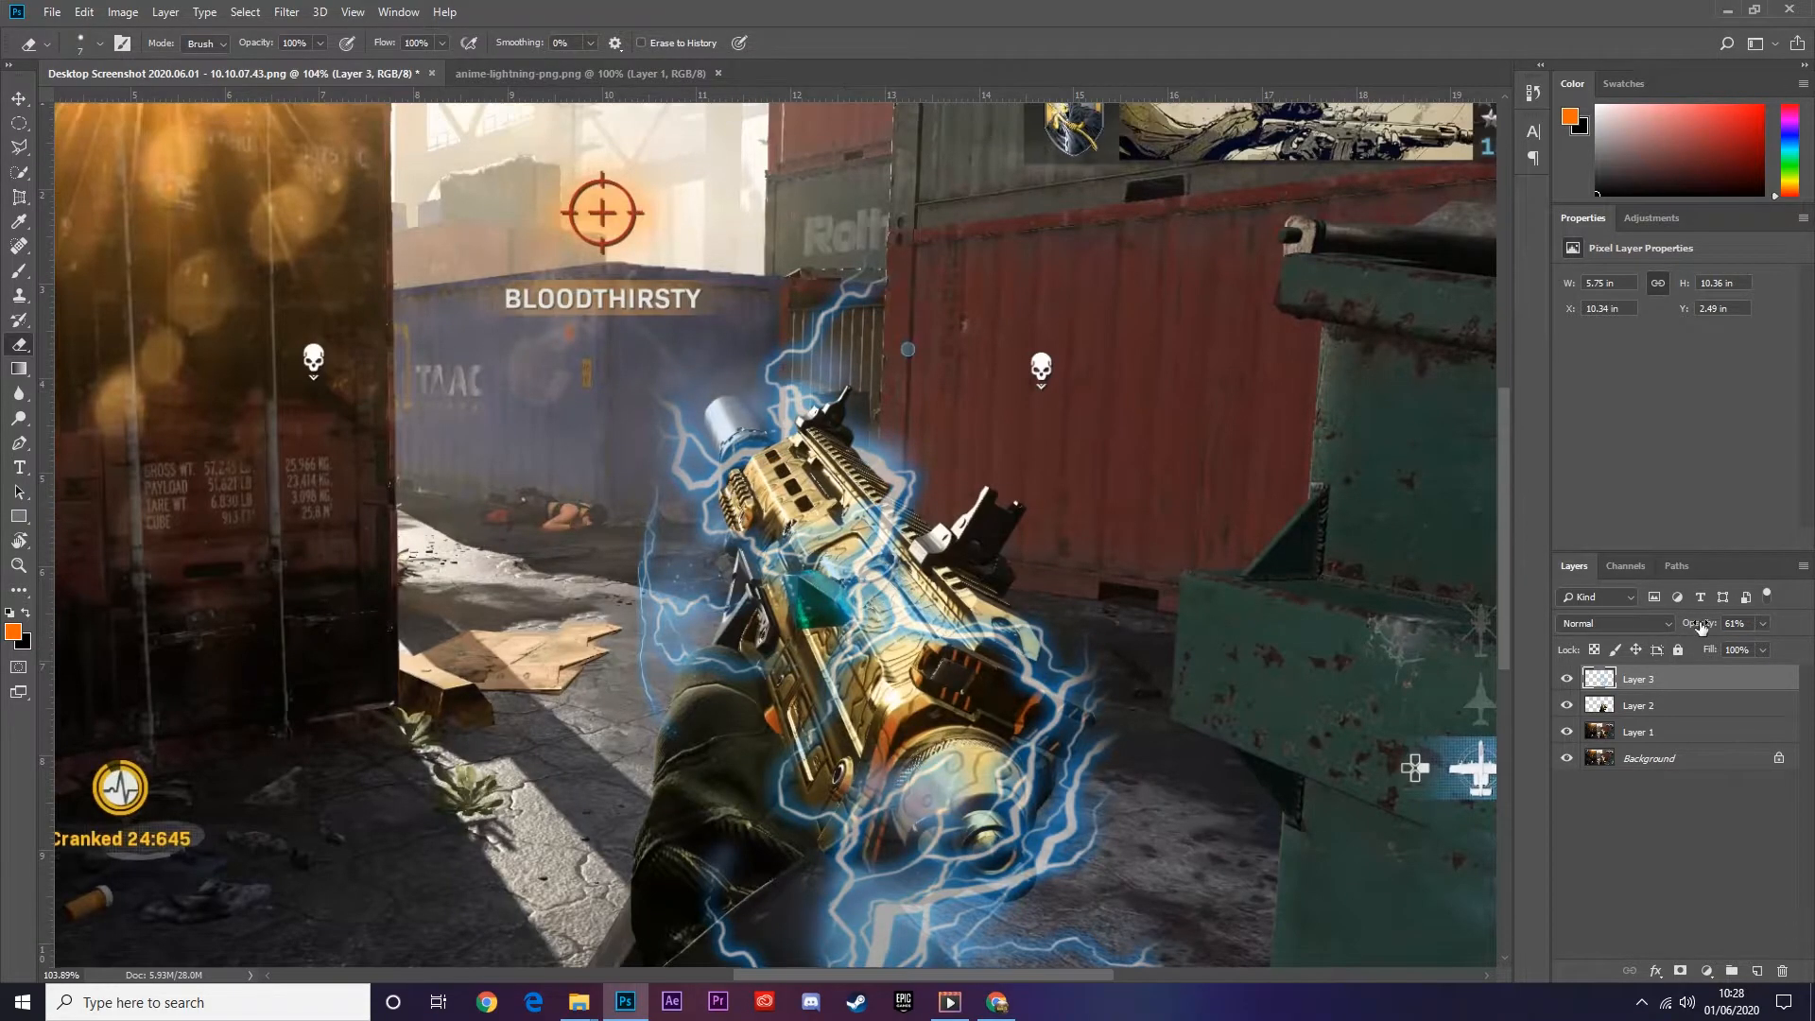
pyautogui.press('z')
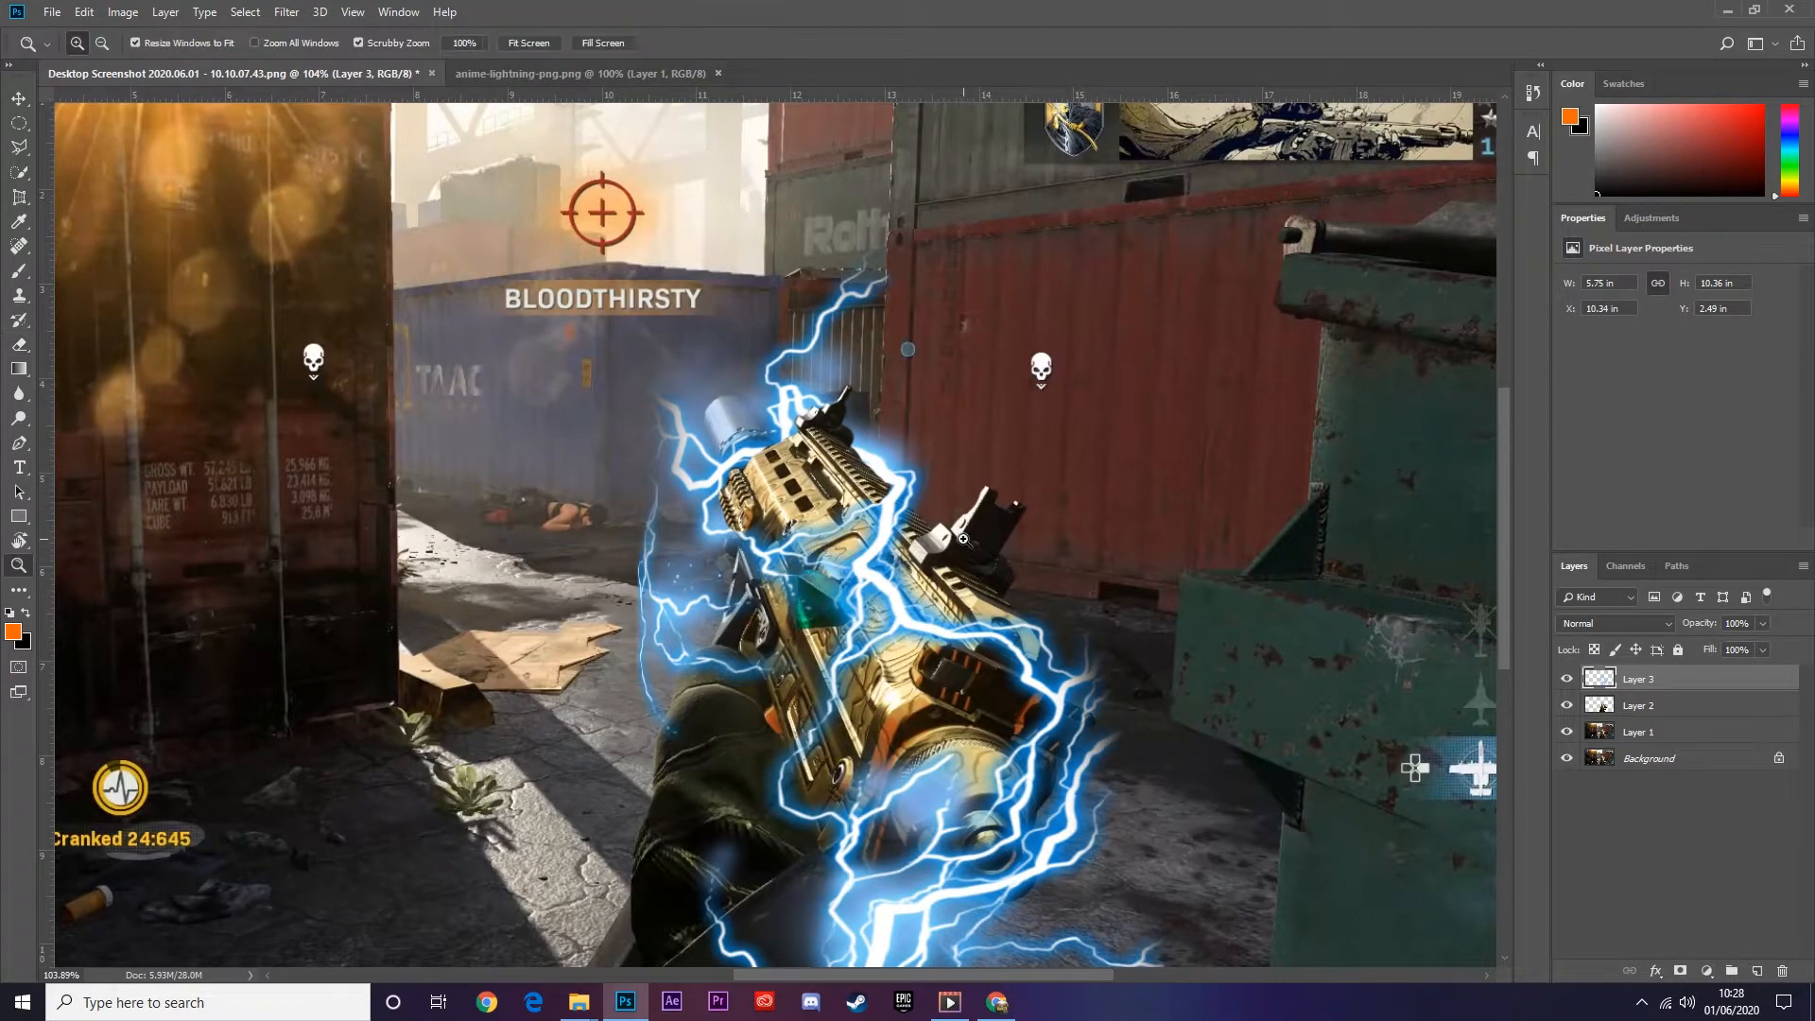
pyautogui.moveTo(965, 539); pyautogui.dragTo(920, 542)
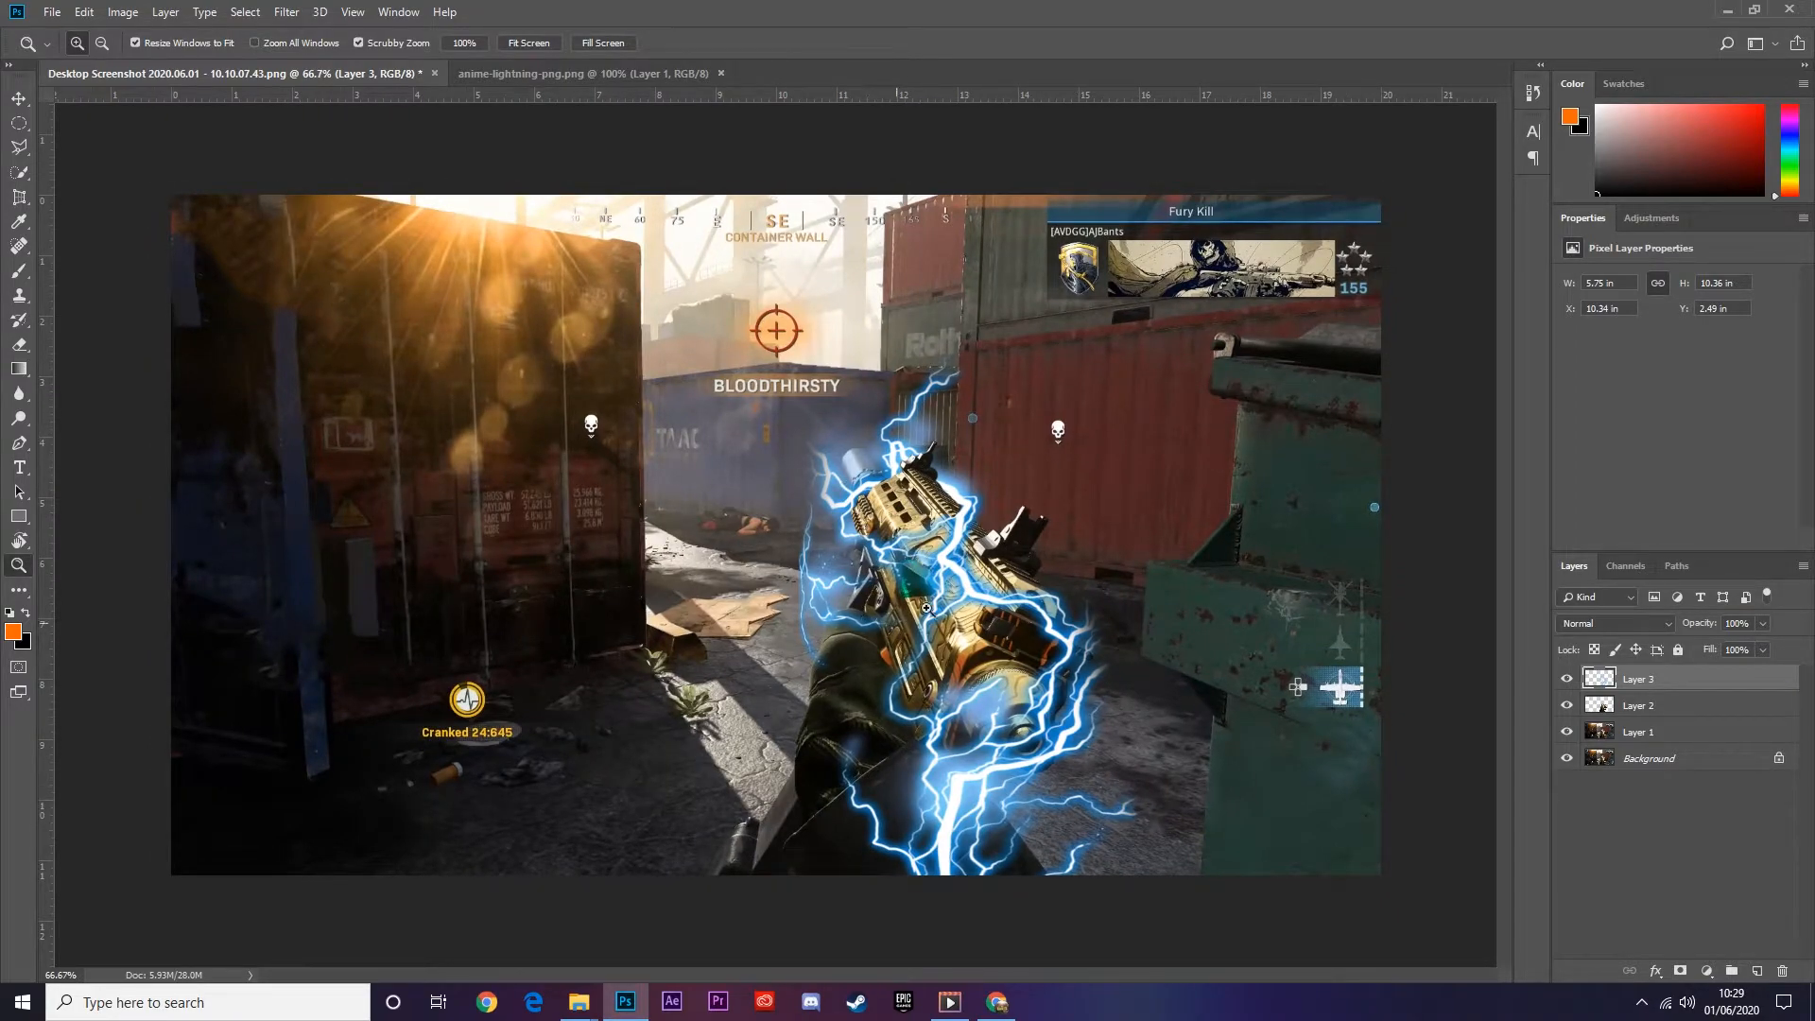
# - Add a Hue/Saturation adjustment layer above the lightning and clip it to the lightning layer
pyautogui.click(22, 102)
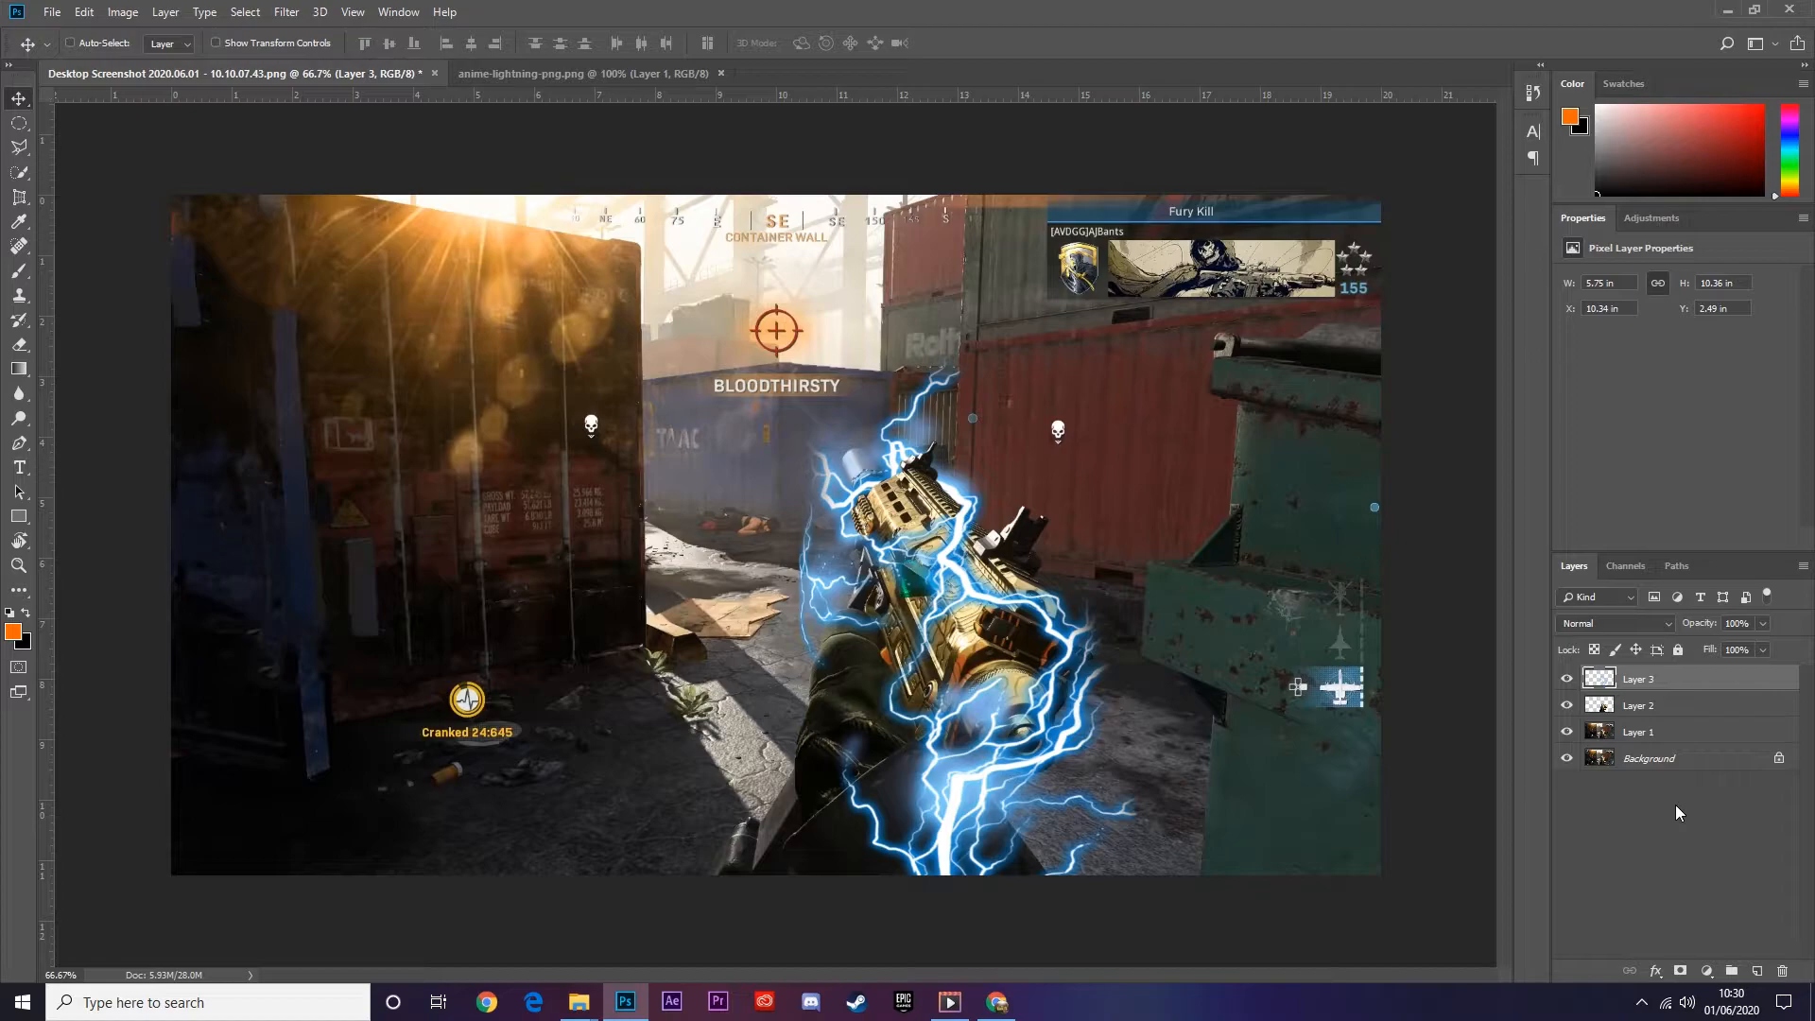
pyautogui.click(1705, 971)
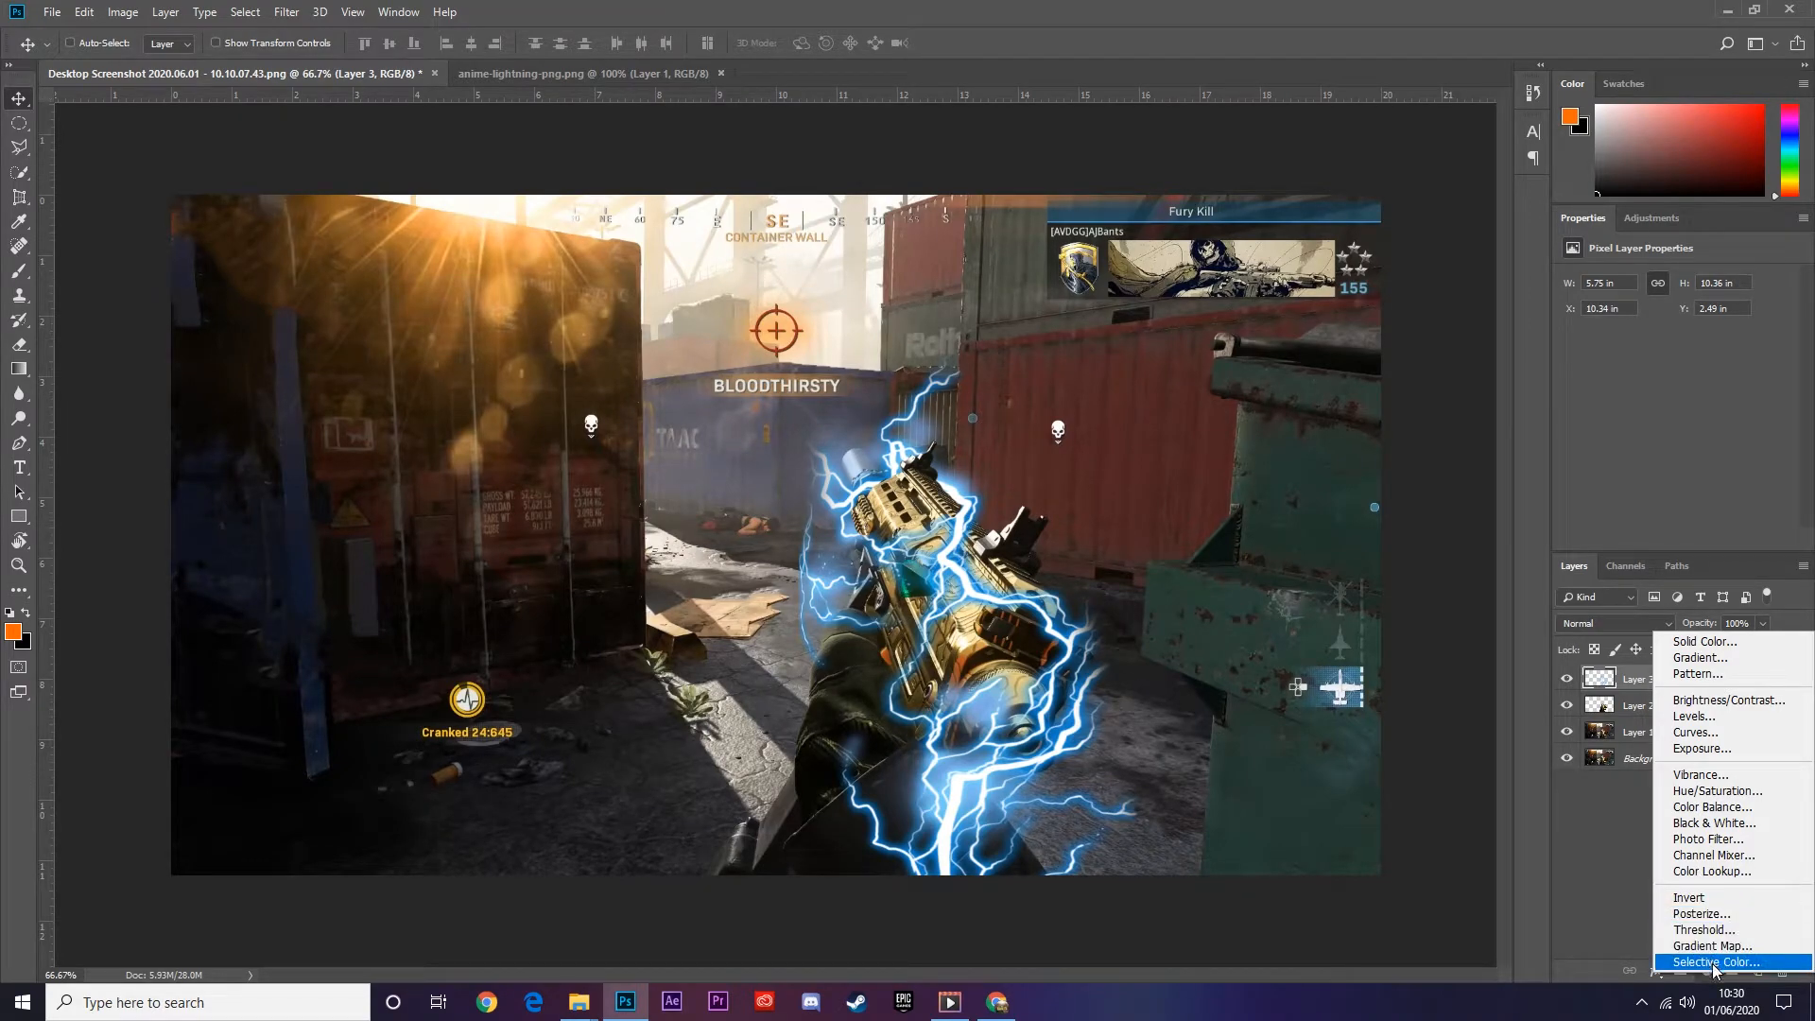
pyautogui.click(1715, 799)
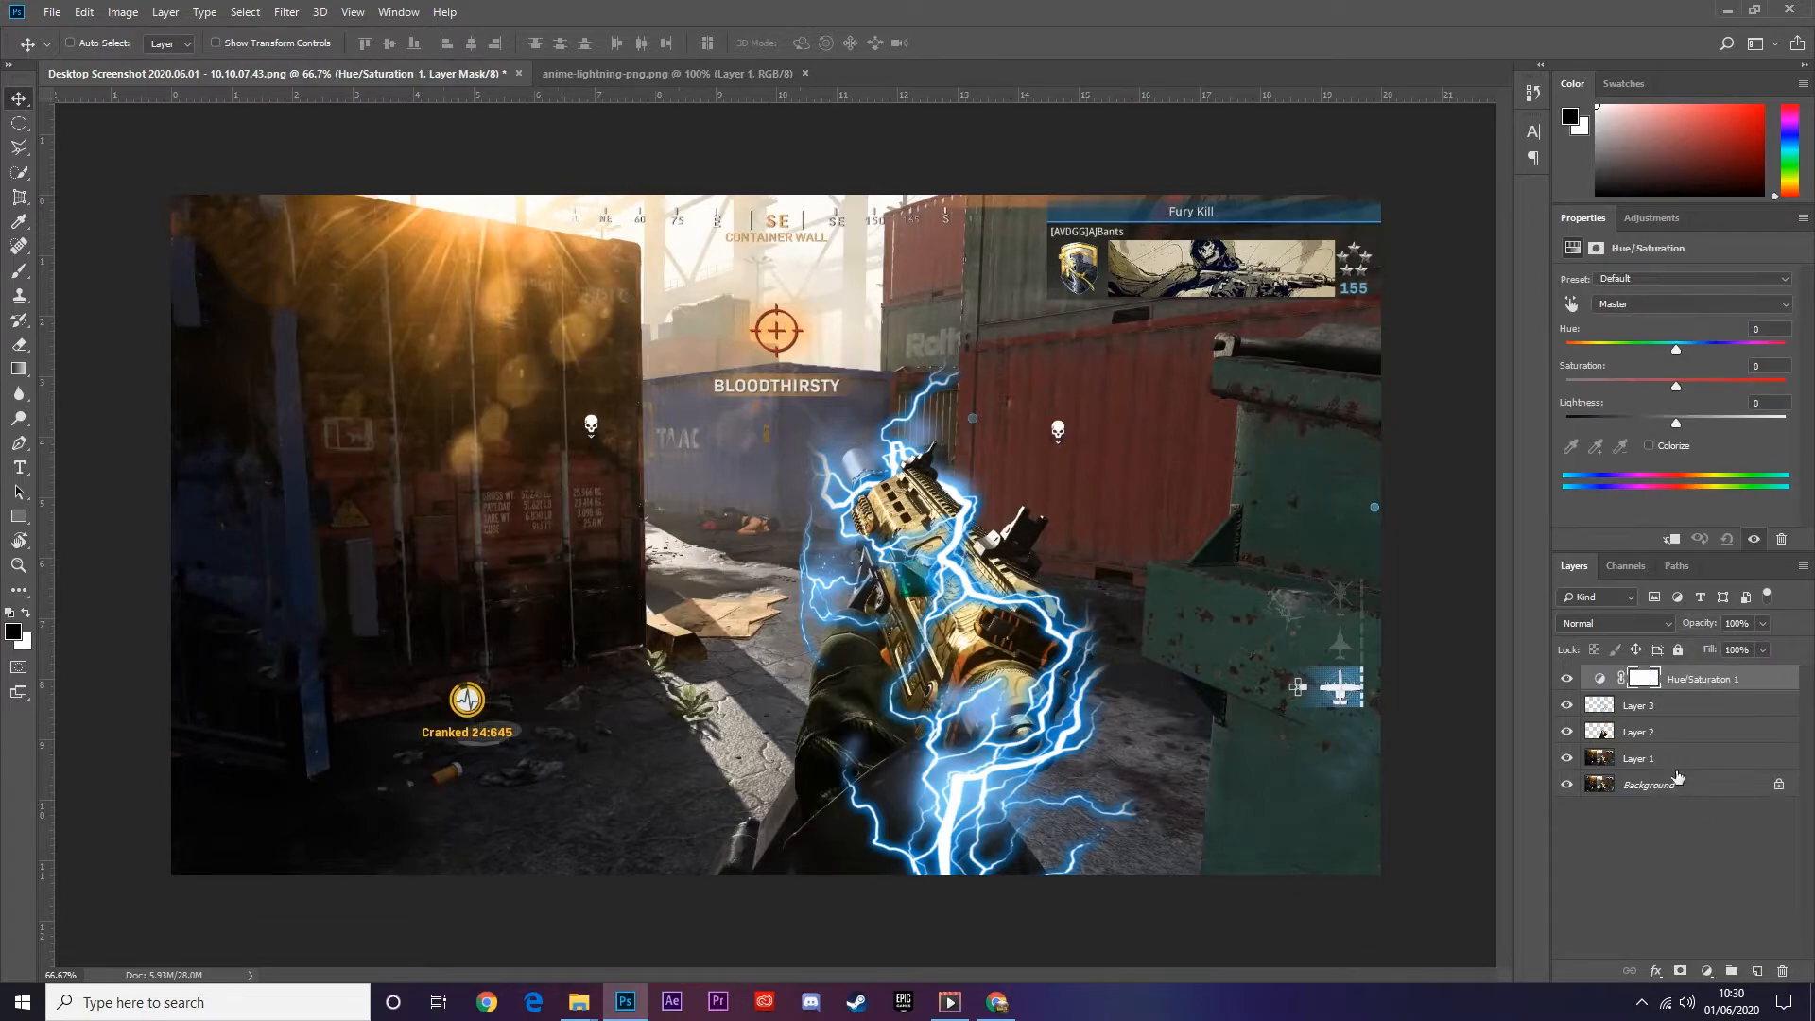
pyautogui.moveTo(1685, 703); pyautogui.dragTo(1692, 682)
pyautogui.keyDown('alt'); pyautogui.click(1688, 683); pyautogui.keyUp('alt')
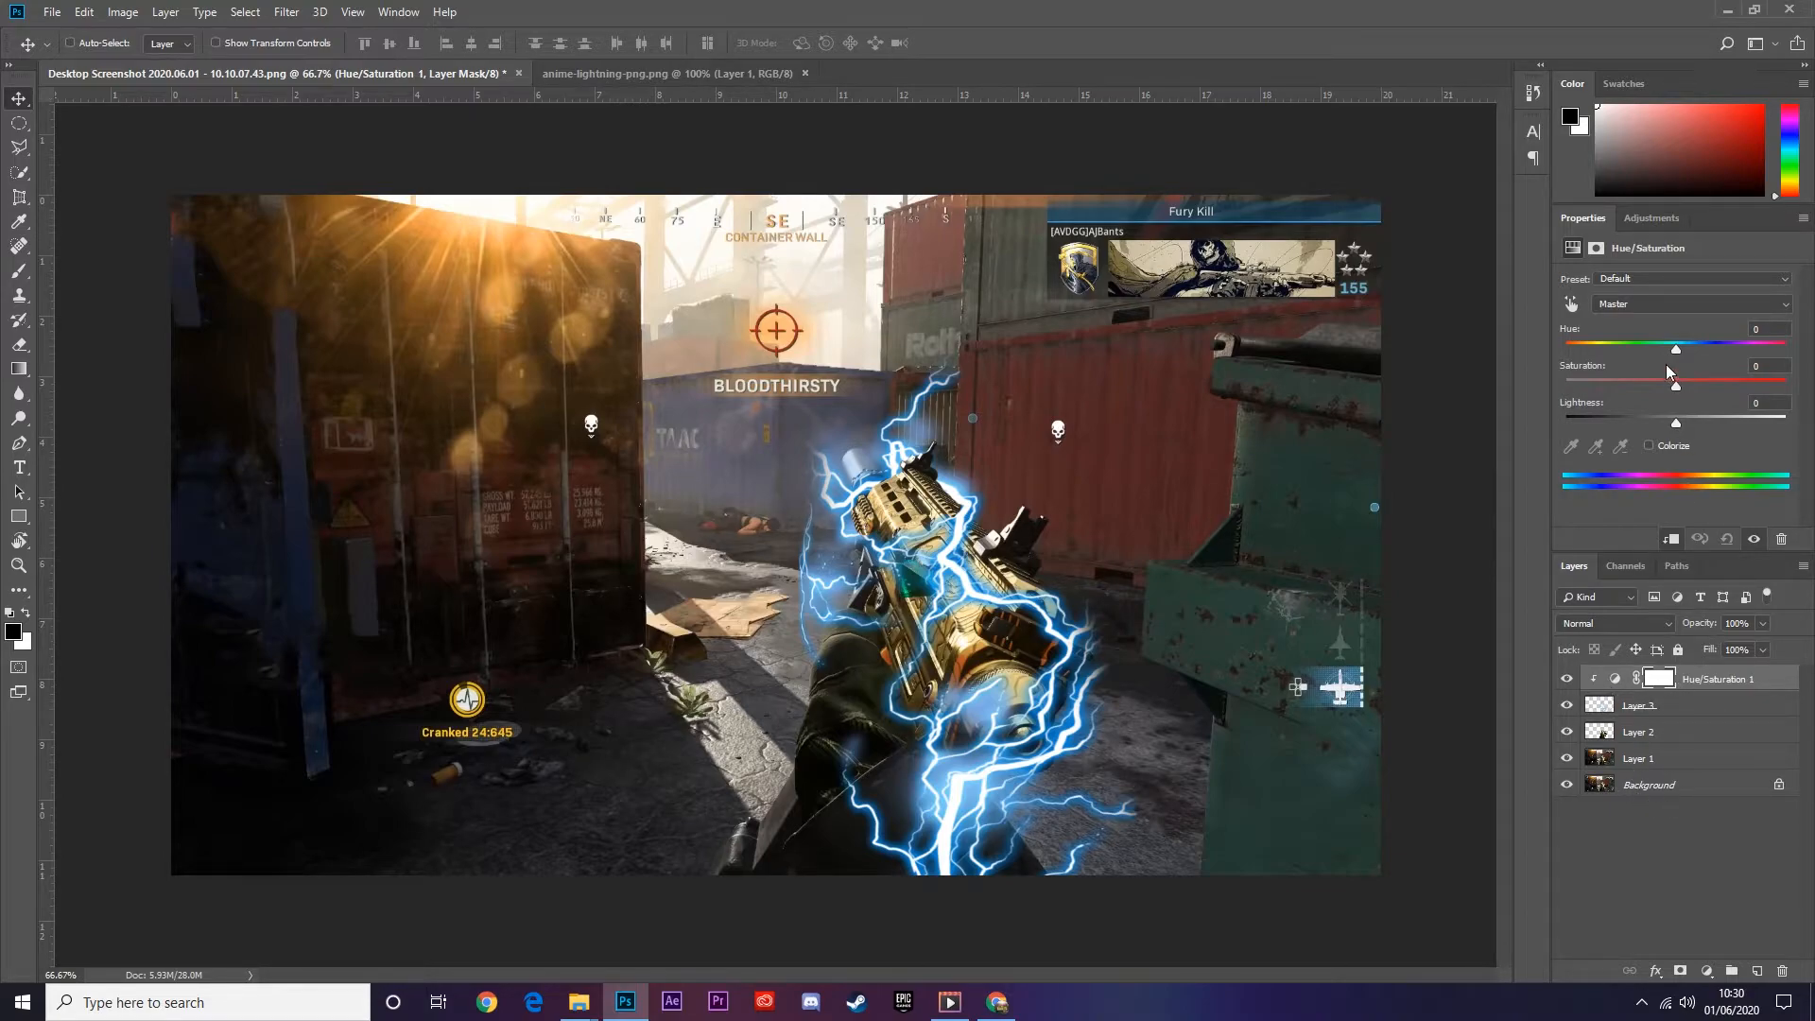
# - Recolour the lightning orange with hue -176 and saturation +9, and compare it with the adjustment hidden
pyautogui.moveTo(1676, 351); pyautogui.dragTo(1568, 367)
pyautogui.moveTo(1676, 386); pyautogui.dragTo(1723, 388)
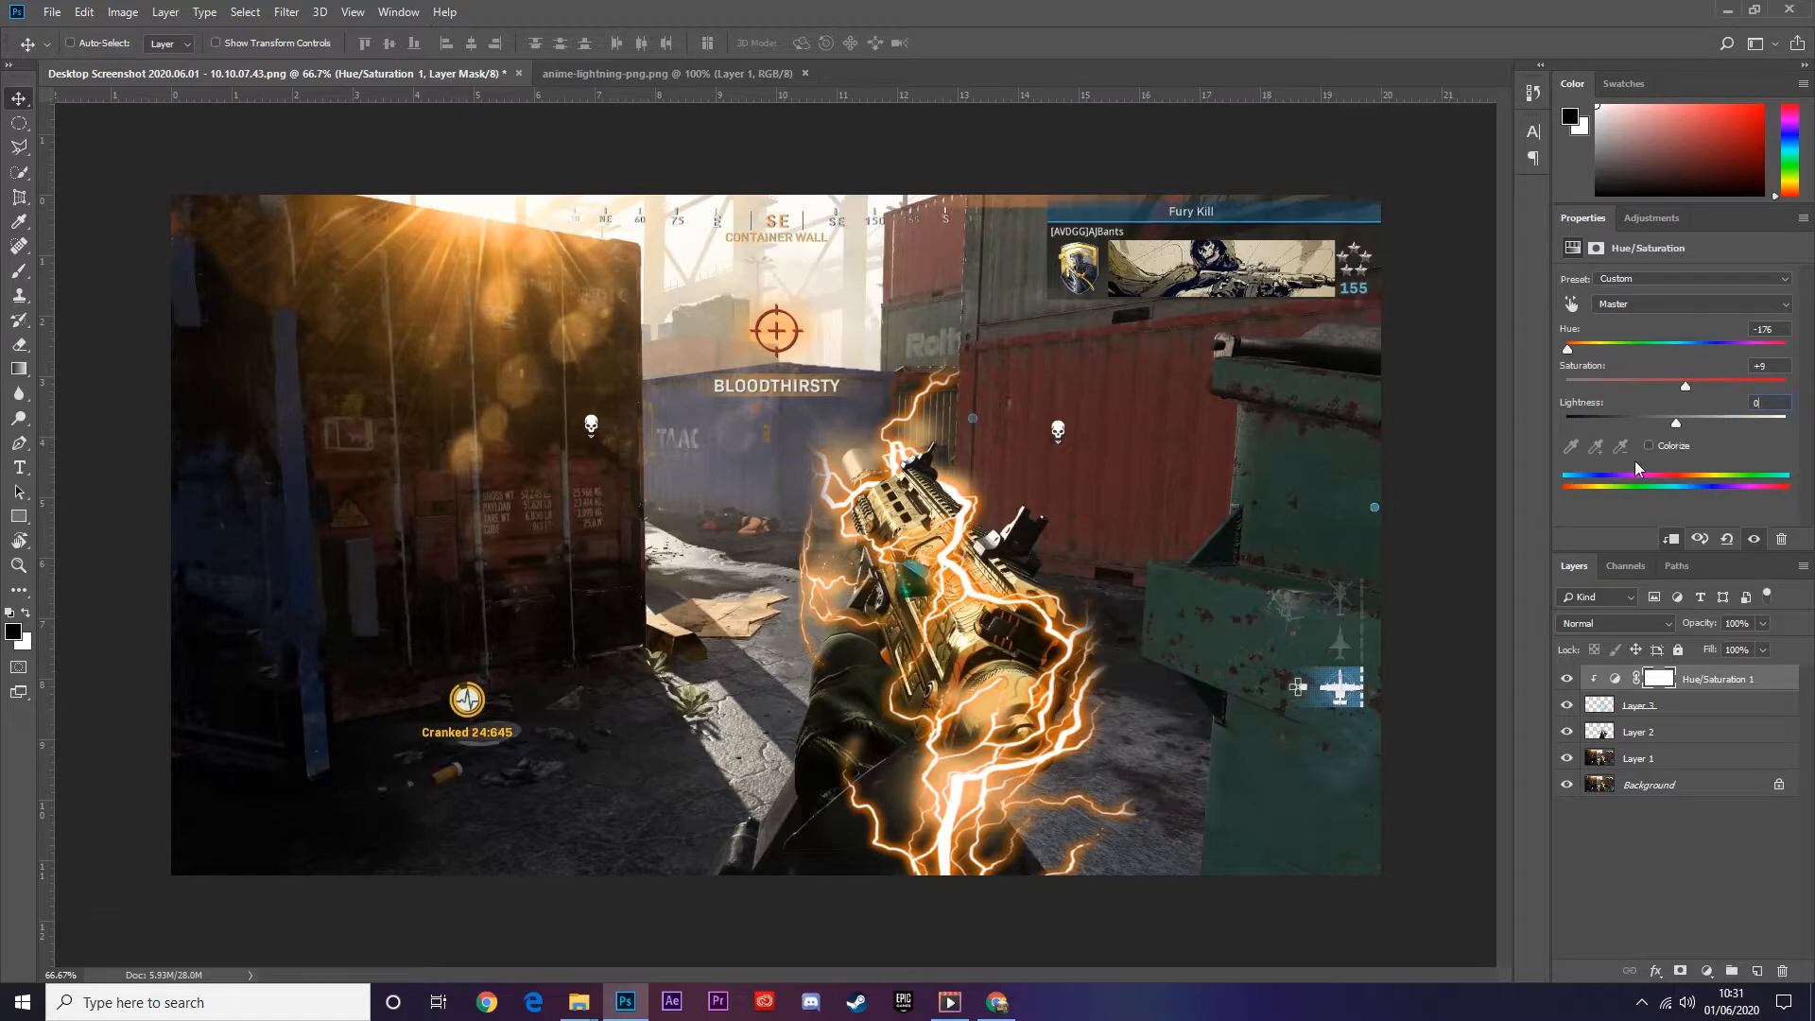
pyautogui.click(1566, 679)
pyautogui.click(1567, 679)
# - Apply a Gaussian Blur with a 2.4-pixel radius to the background screenshot on Layer 1
pyautogui.click(1699, 765)
pyautogui.click(287, 11)
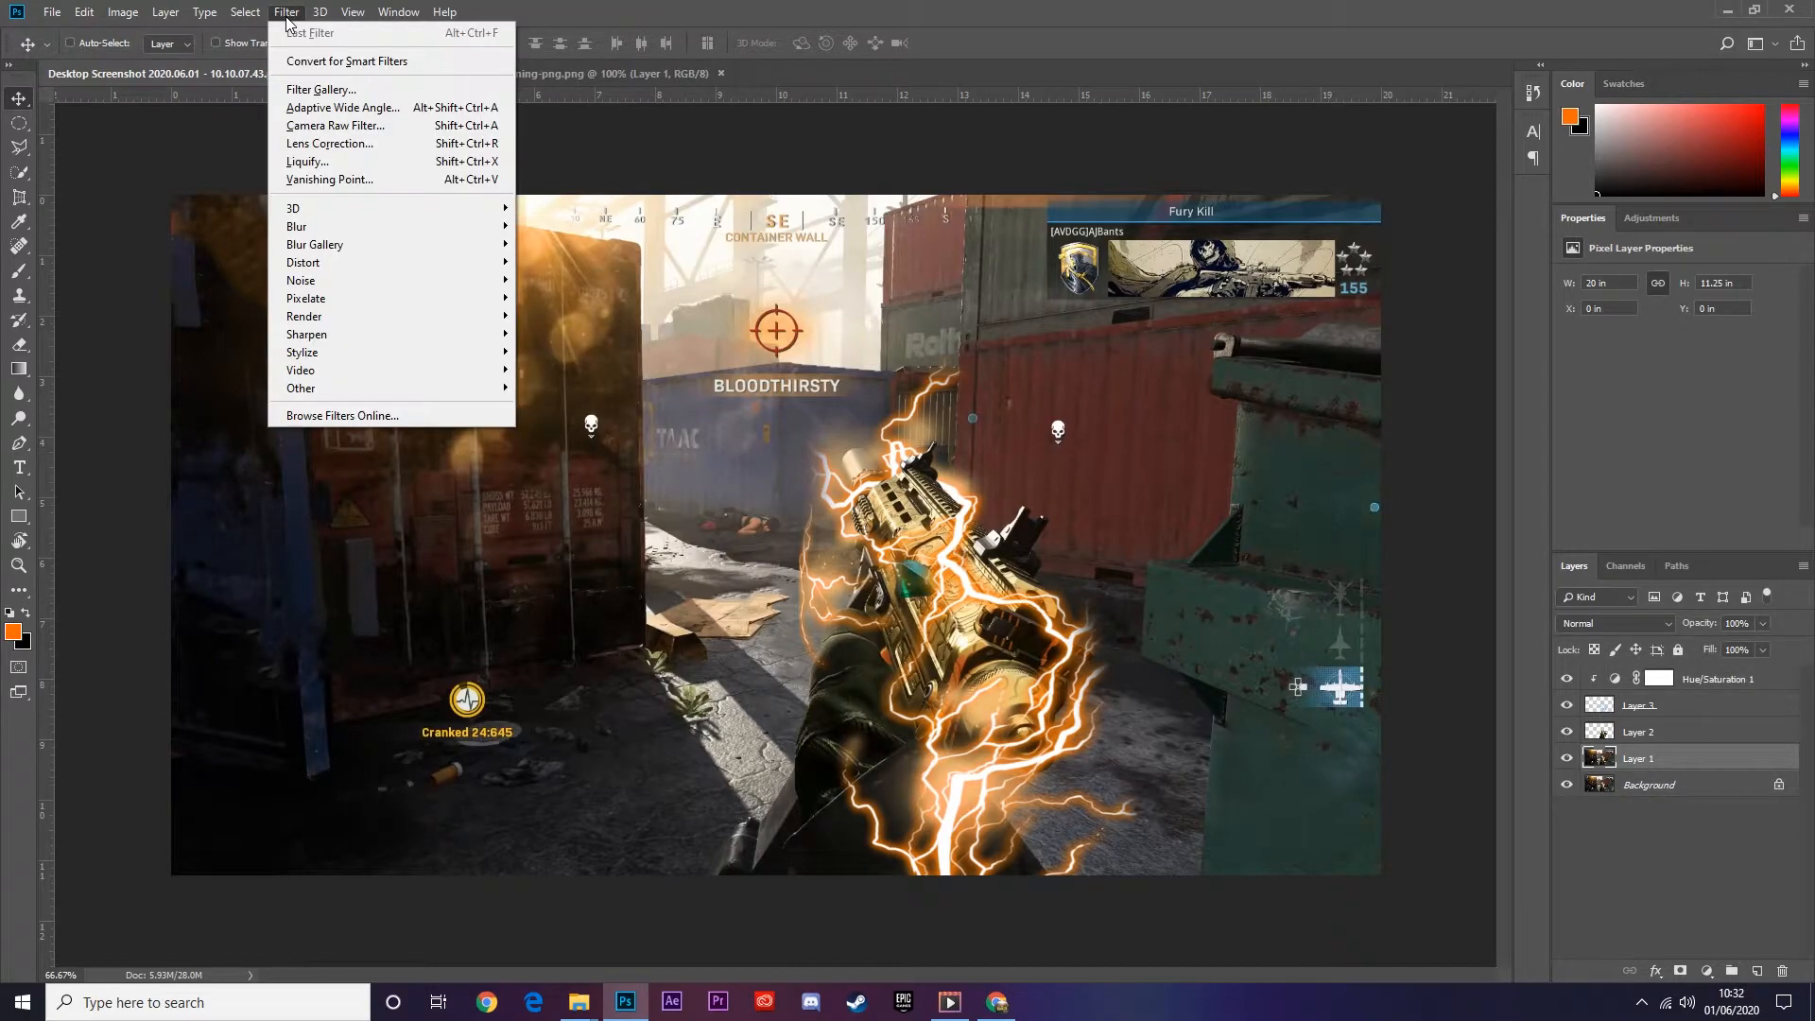
pyautogui.moveTo(473, 229)
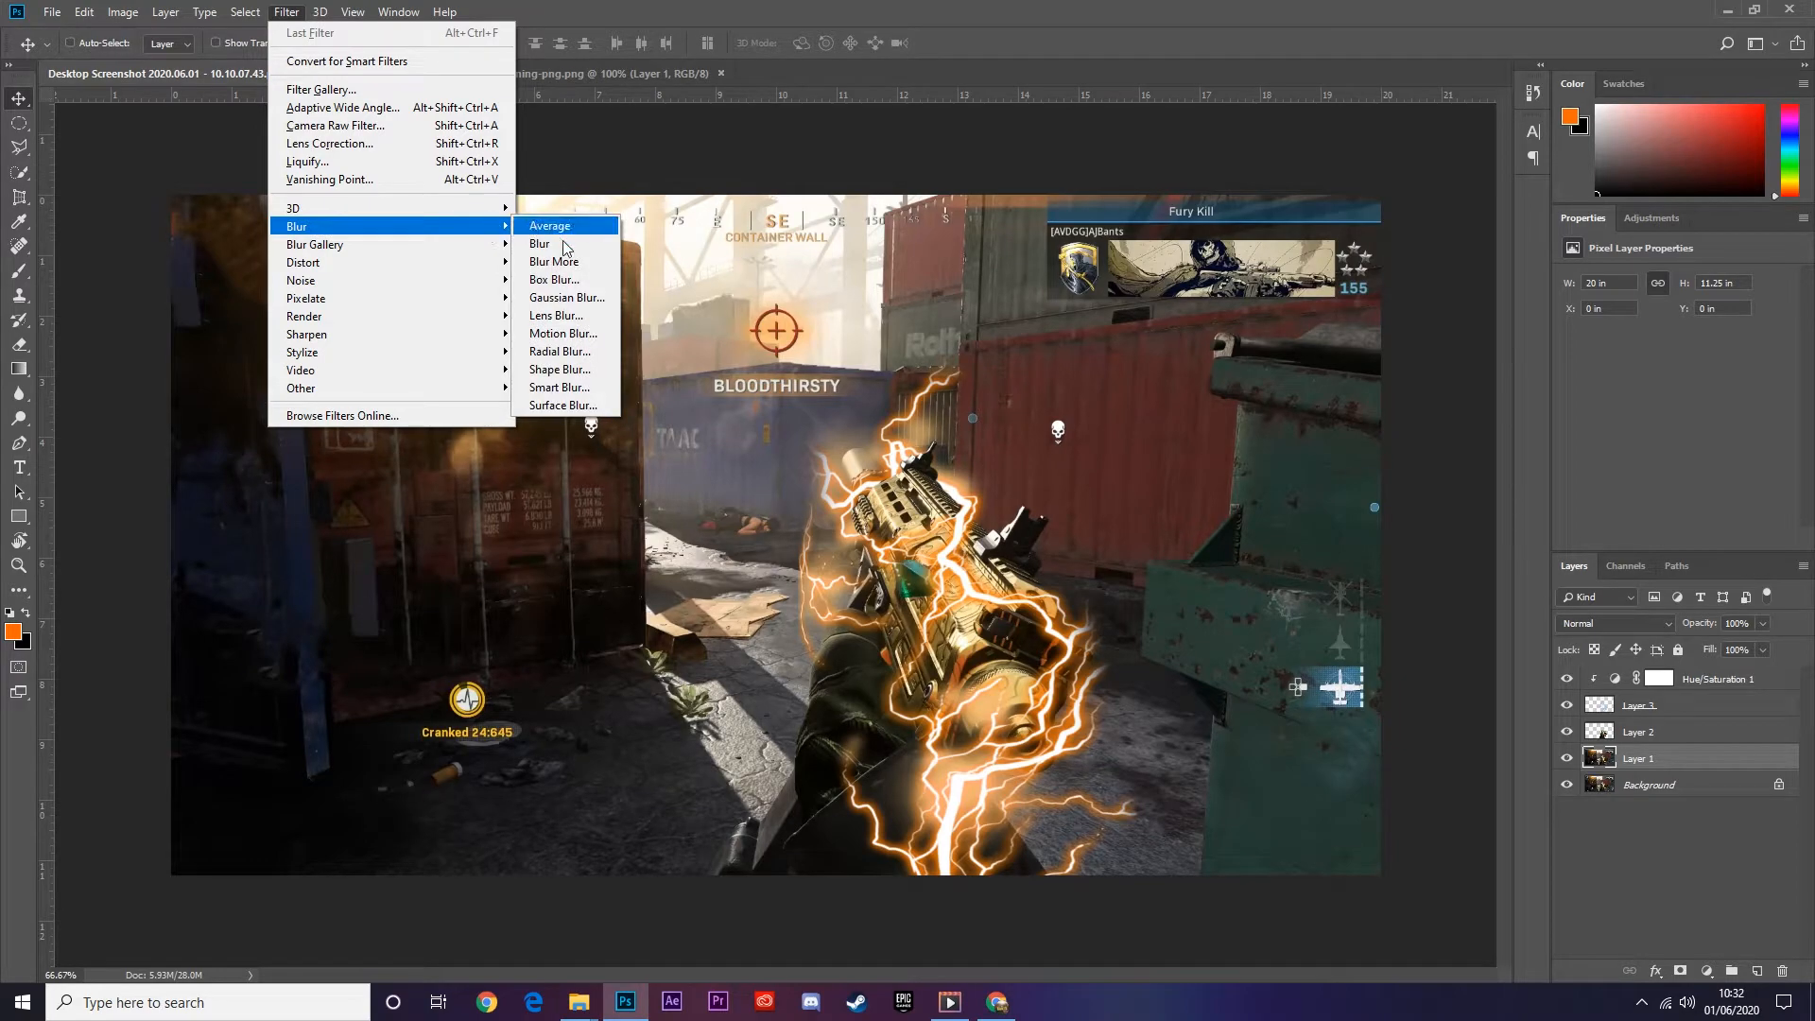
pyautogui.click(588, 306)
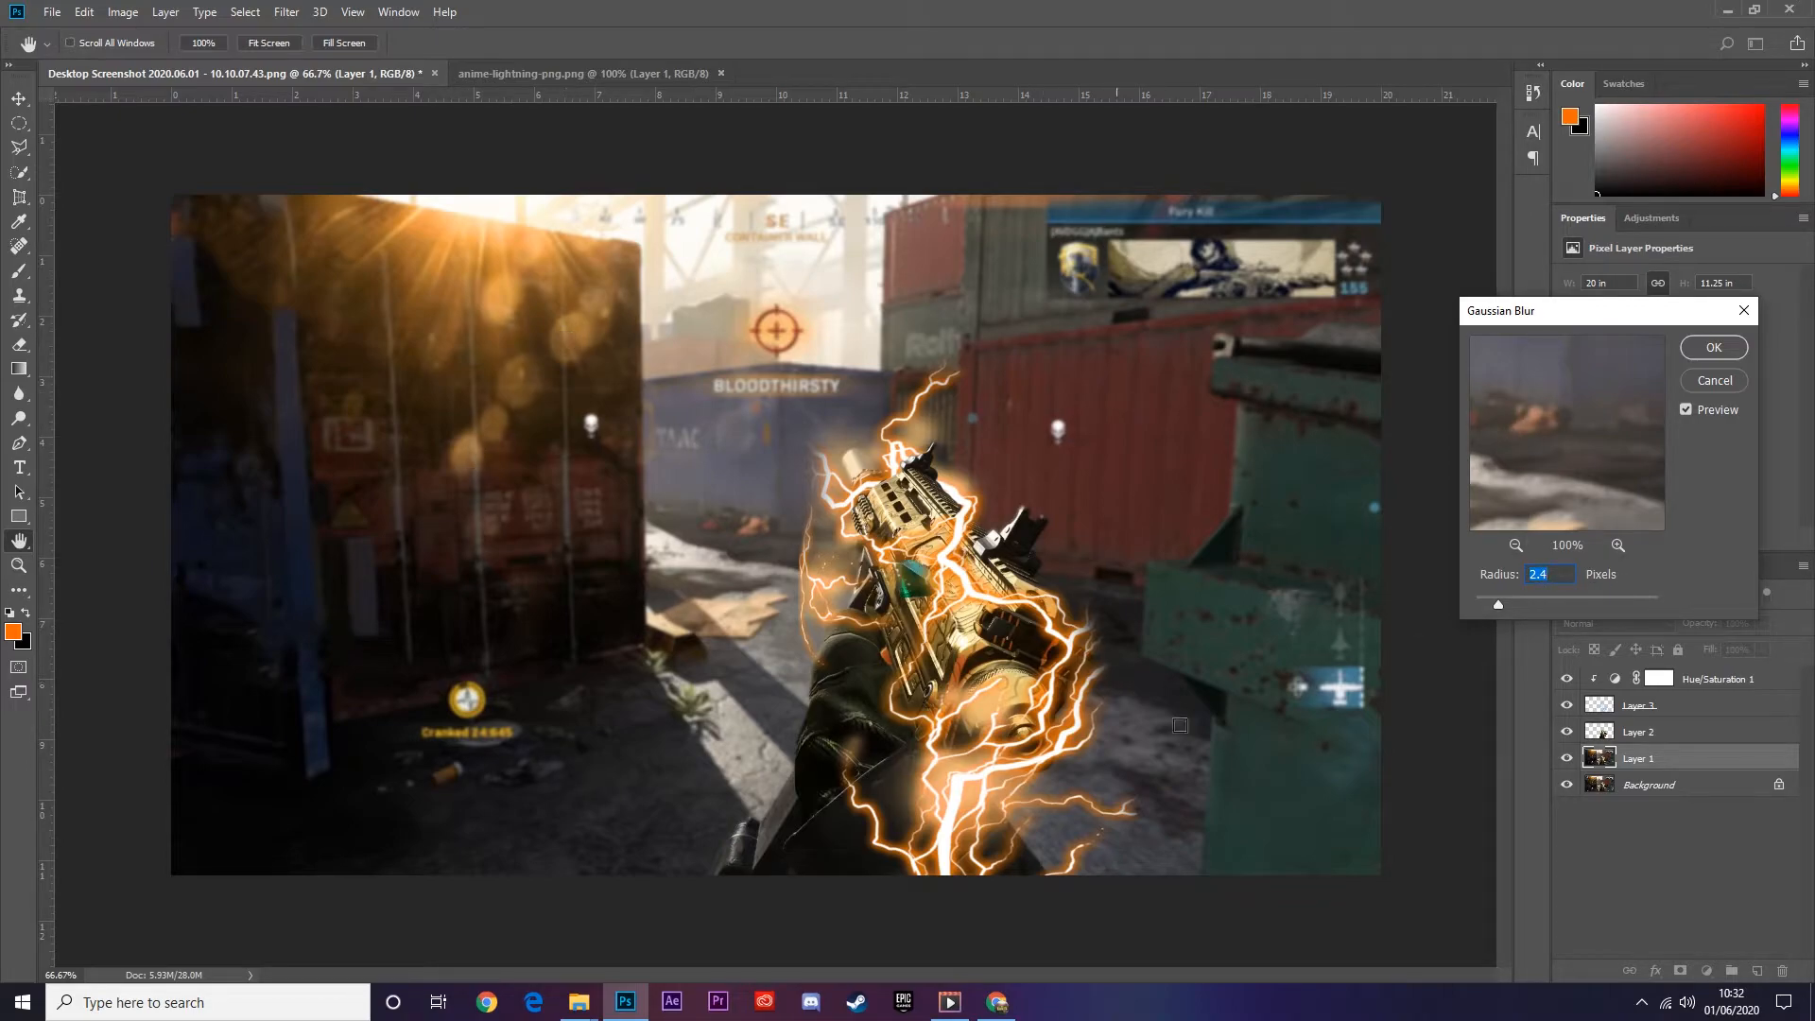
pyautogui.click(1728, 351)
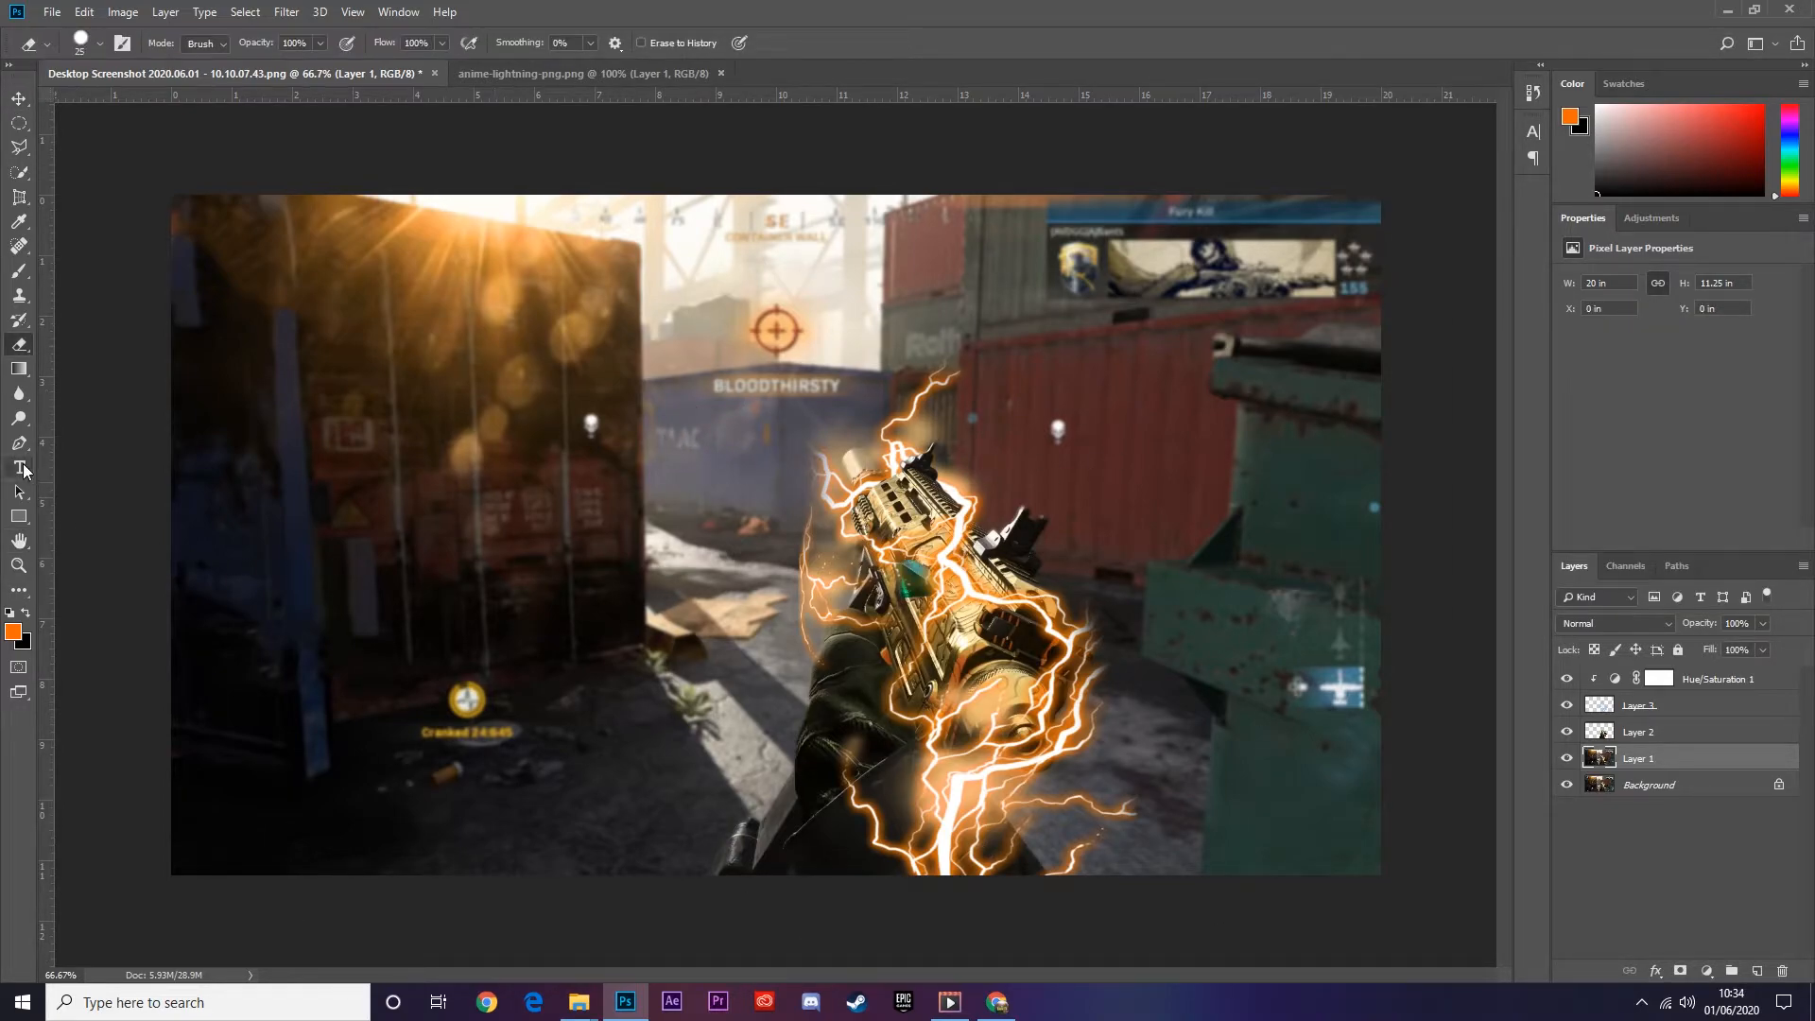
# - Try the title "IS THIS THE BEST SMG?!" as a single line of orange text, and delete its wording
pyautogui.click(19, 467)
pyautogui.click(939, 417)
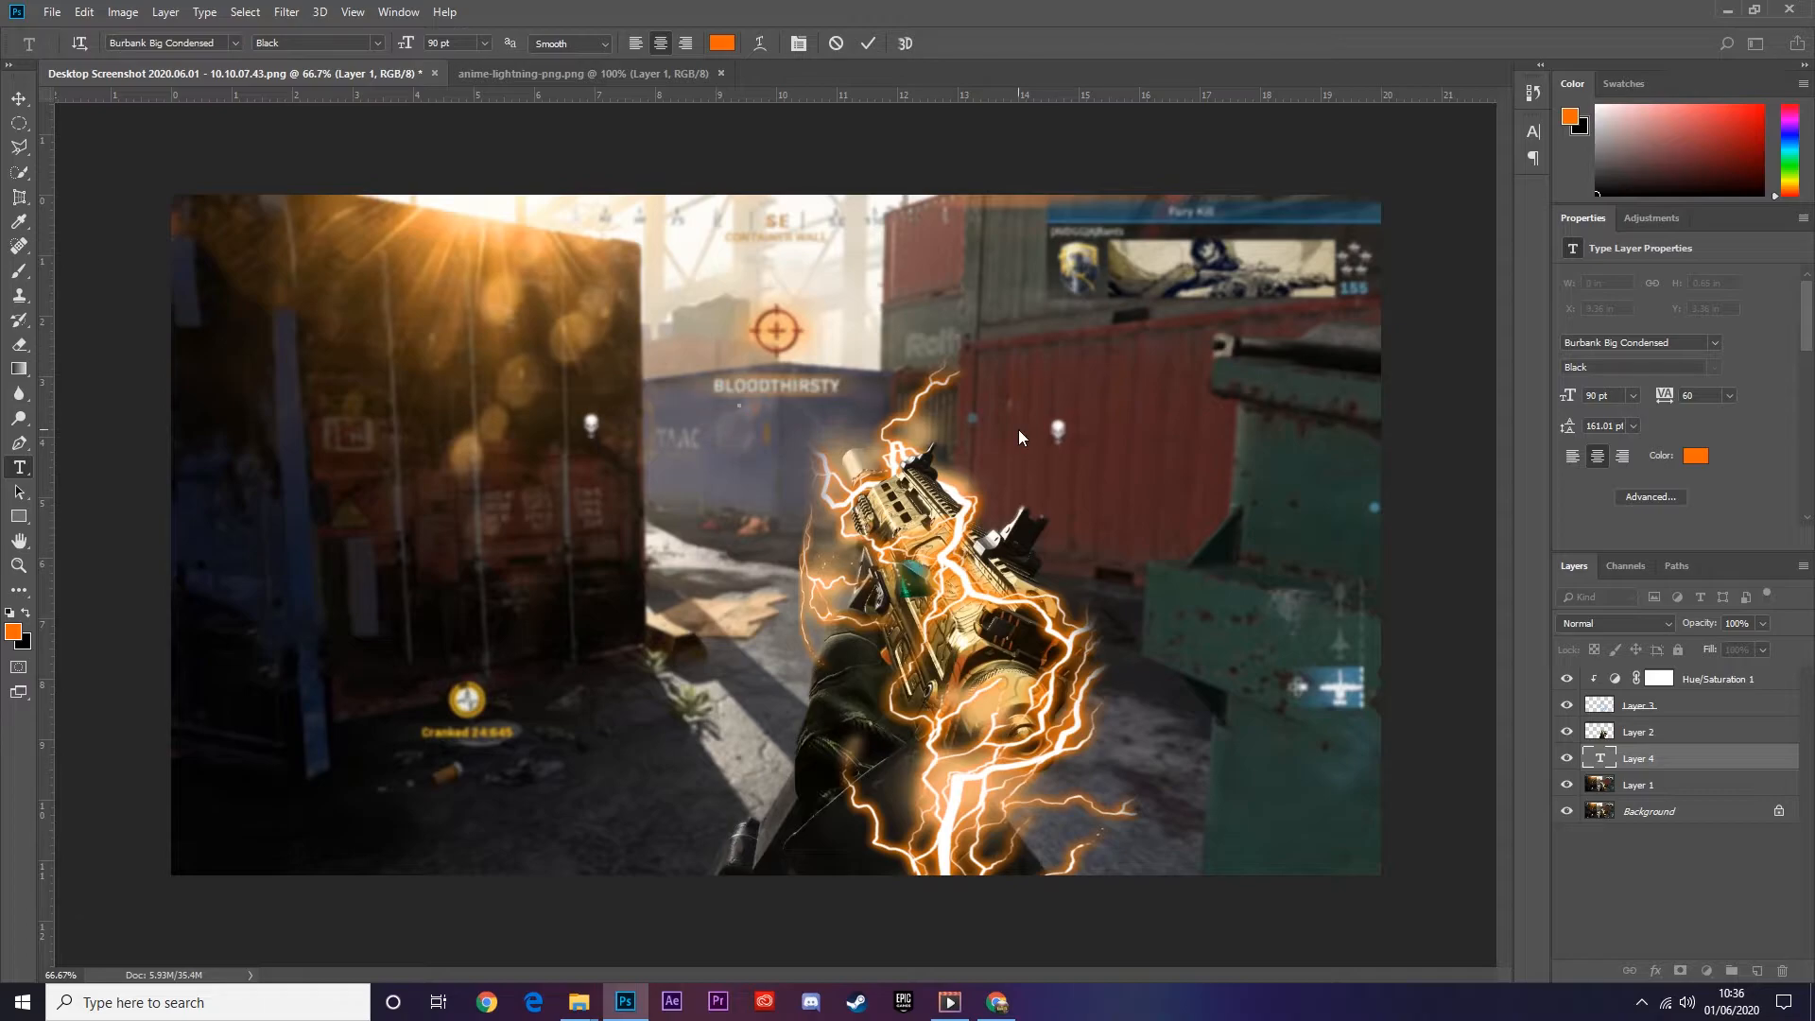
pyautogui.write('IS THIS THE BE ST SMG?!')
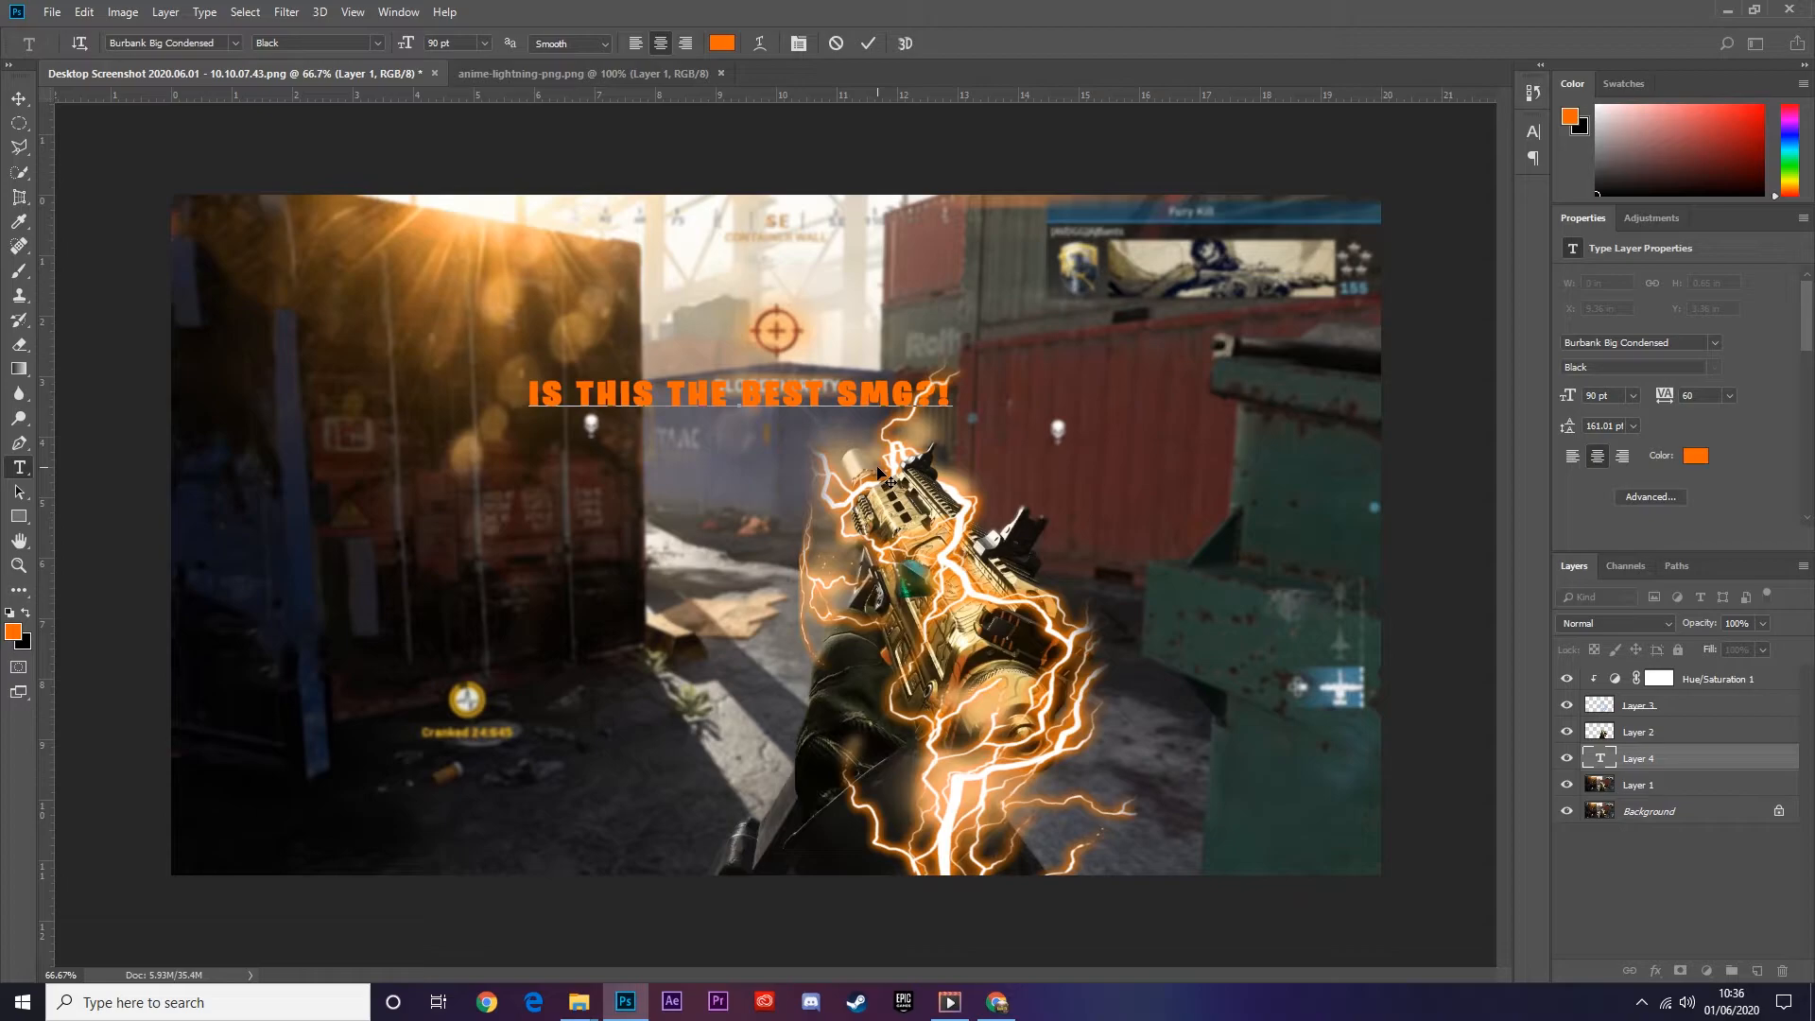
pyautogui.hotkey('ctrl', 'a')
pyautogui.click(948, 397)
pyautogui.moveTo(950, 398); pyautogui.dragTo(429, 398)
pyautogui.press('BackSpace')
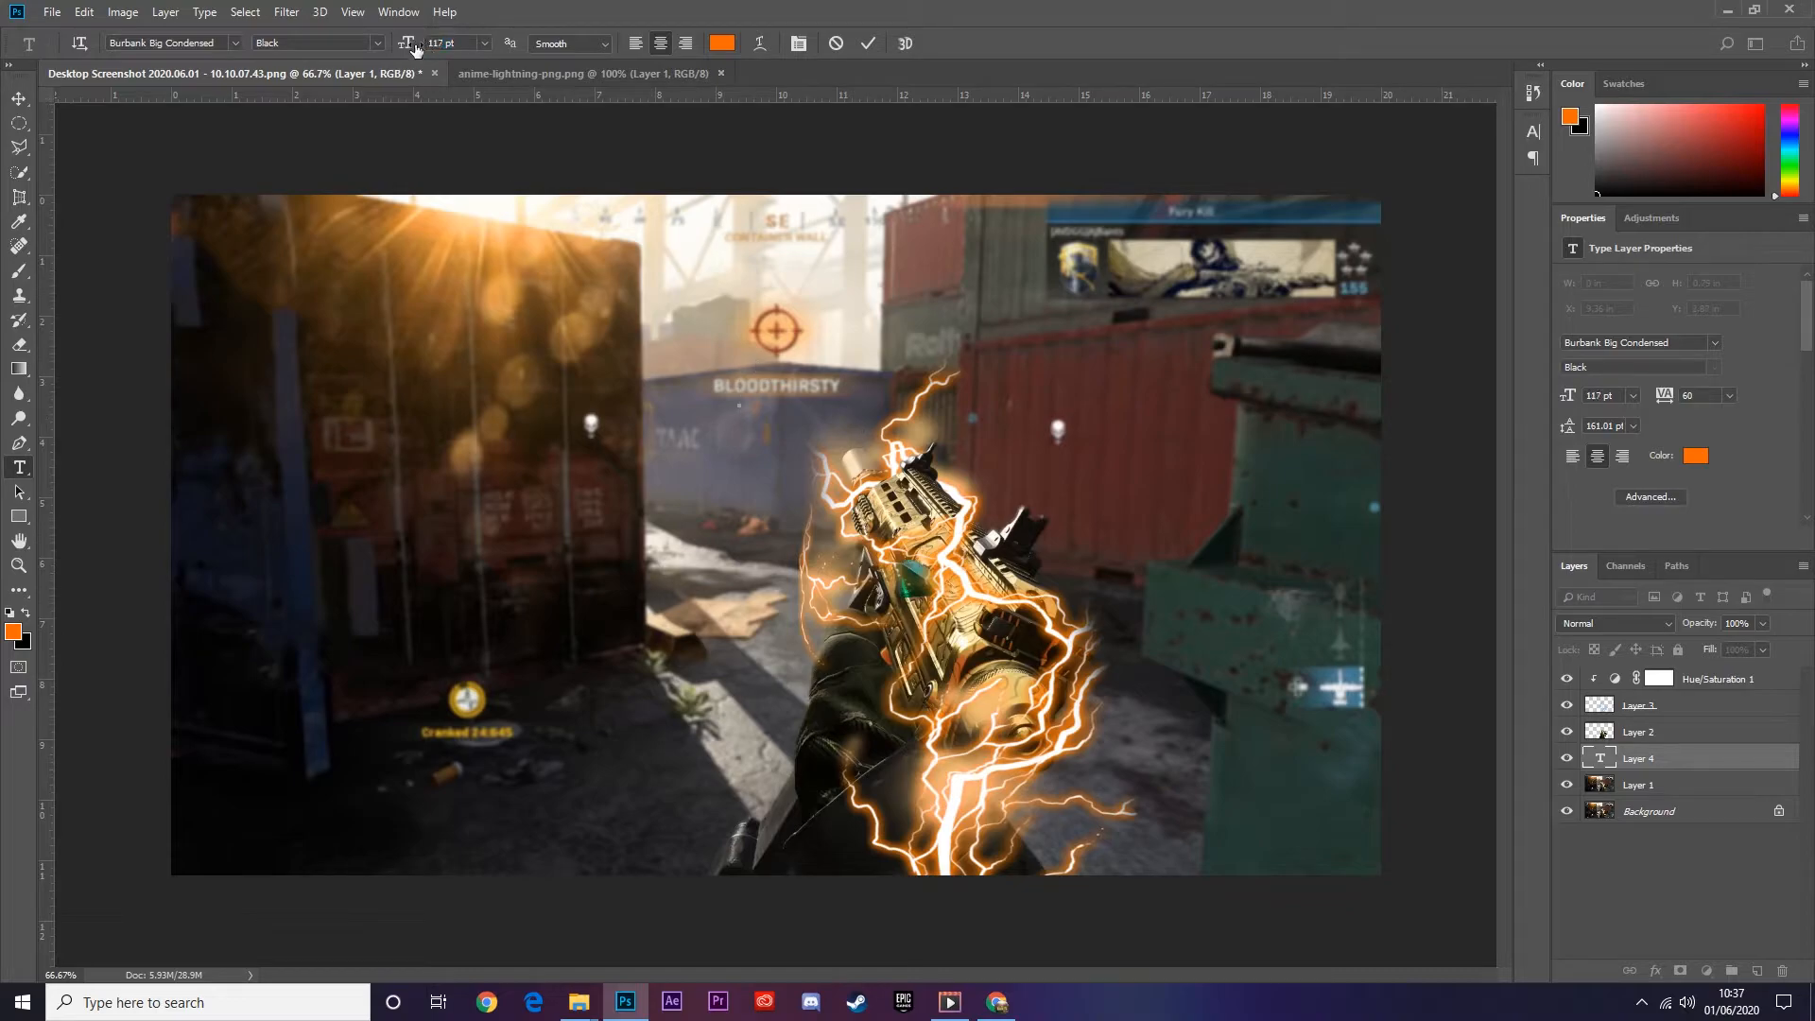
# - Set the text size to 282 pt, enter the title word "IS", and commit it as its own text layer
pyautogui.moveTo(407, 44); pyautogui.dragTo(554, 142)
pyautogui.moveTo(411, 44); pyautogui.dragTo(673, 142)
pyautogui.write('IS')
pyautogui.click(875, 49)
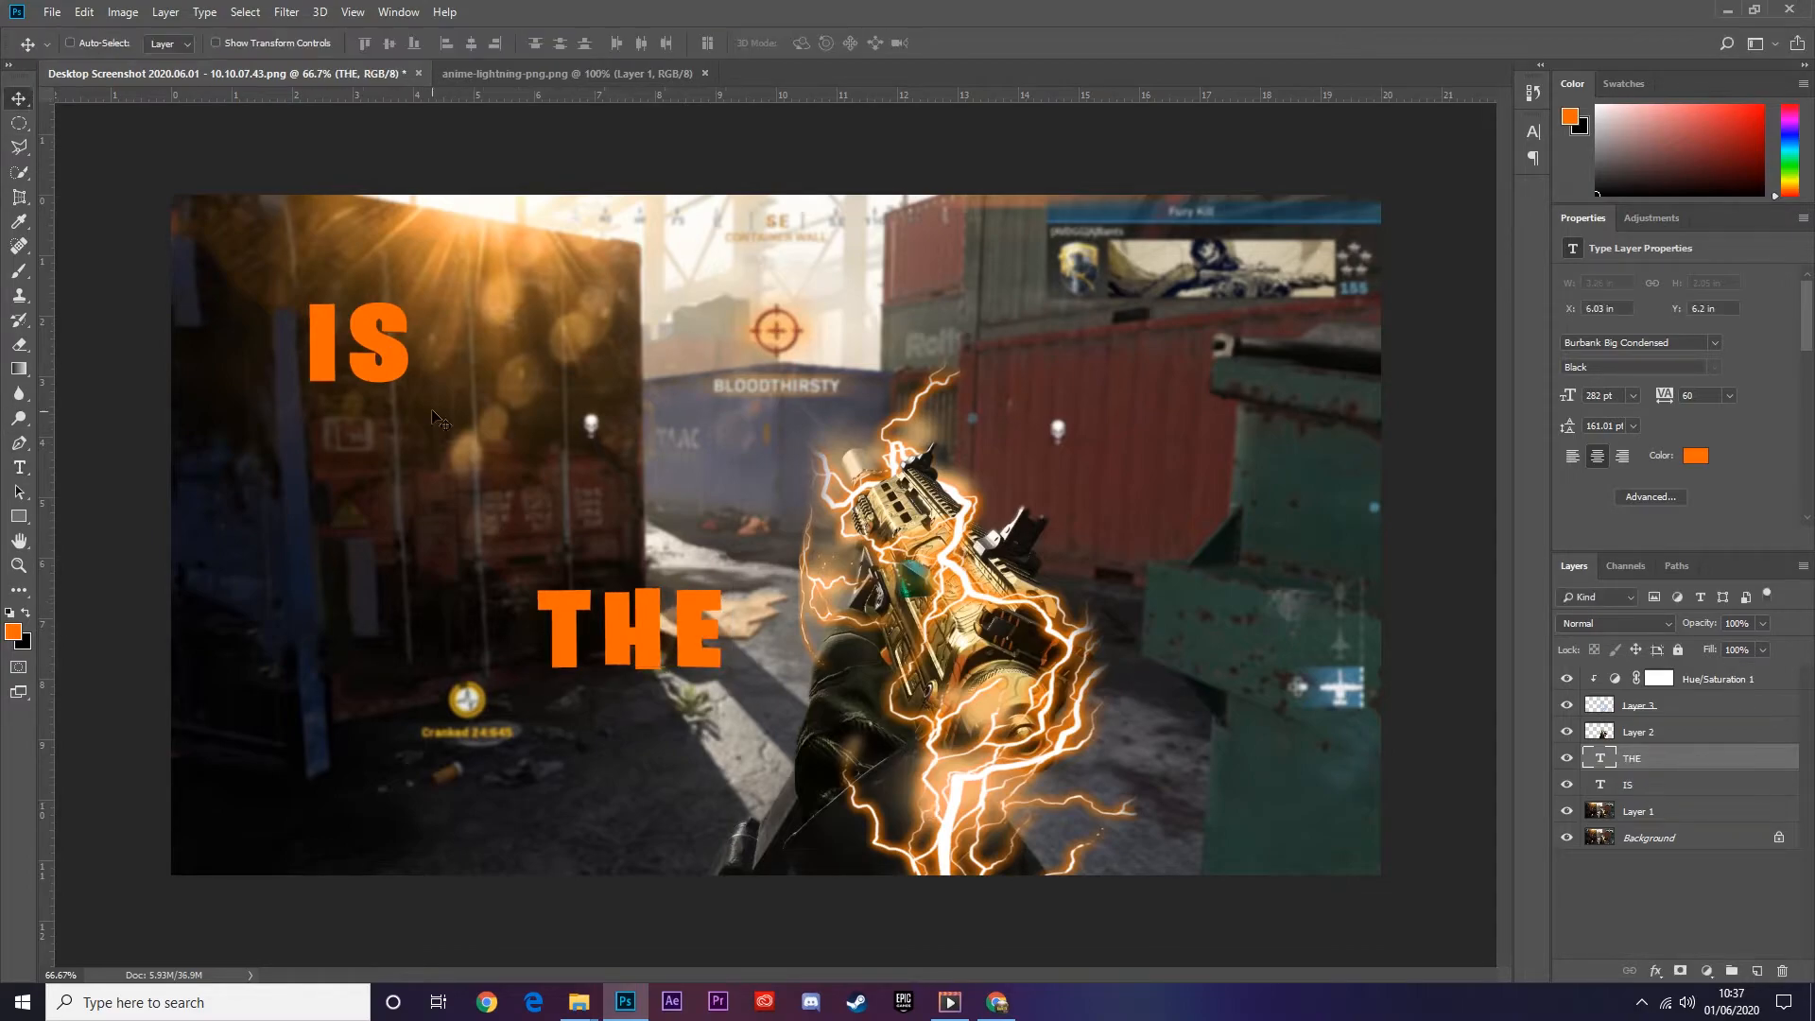
# - Move the second title word beneath "IS" on the container, and shorten the "THE BEST" text to "THE"
pyautogui.moveTo(434, 416); pyautogui.dragTo(205, 250)
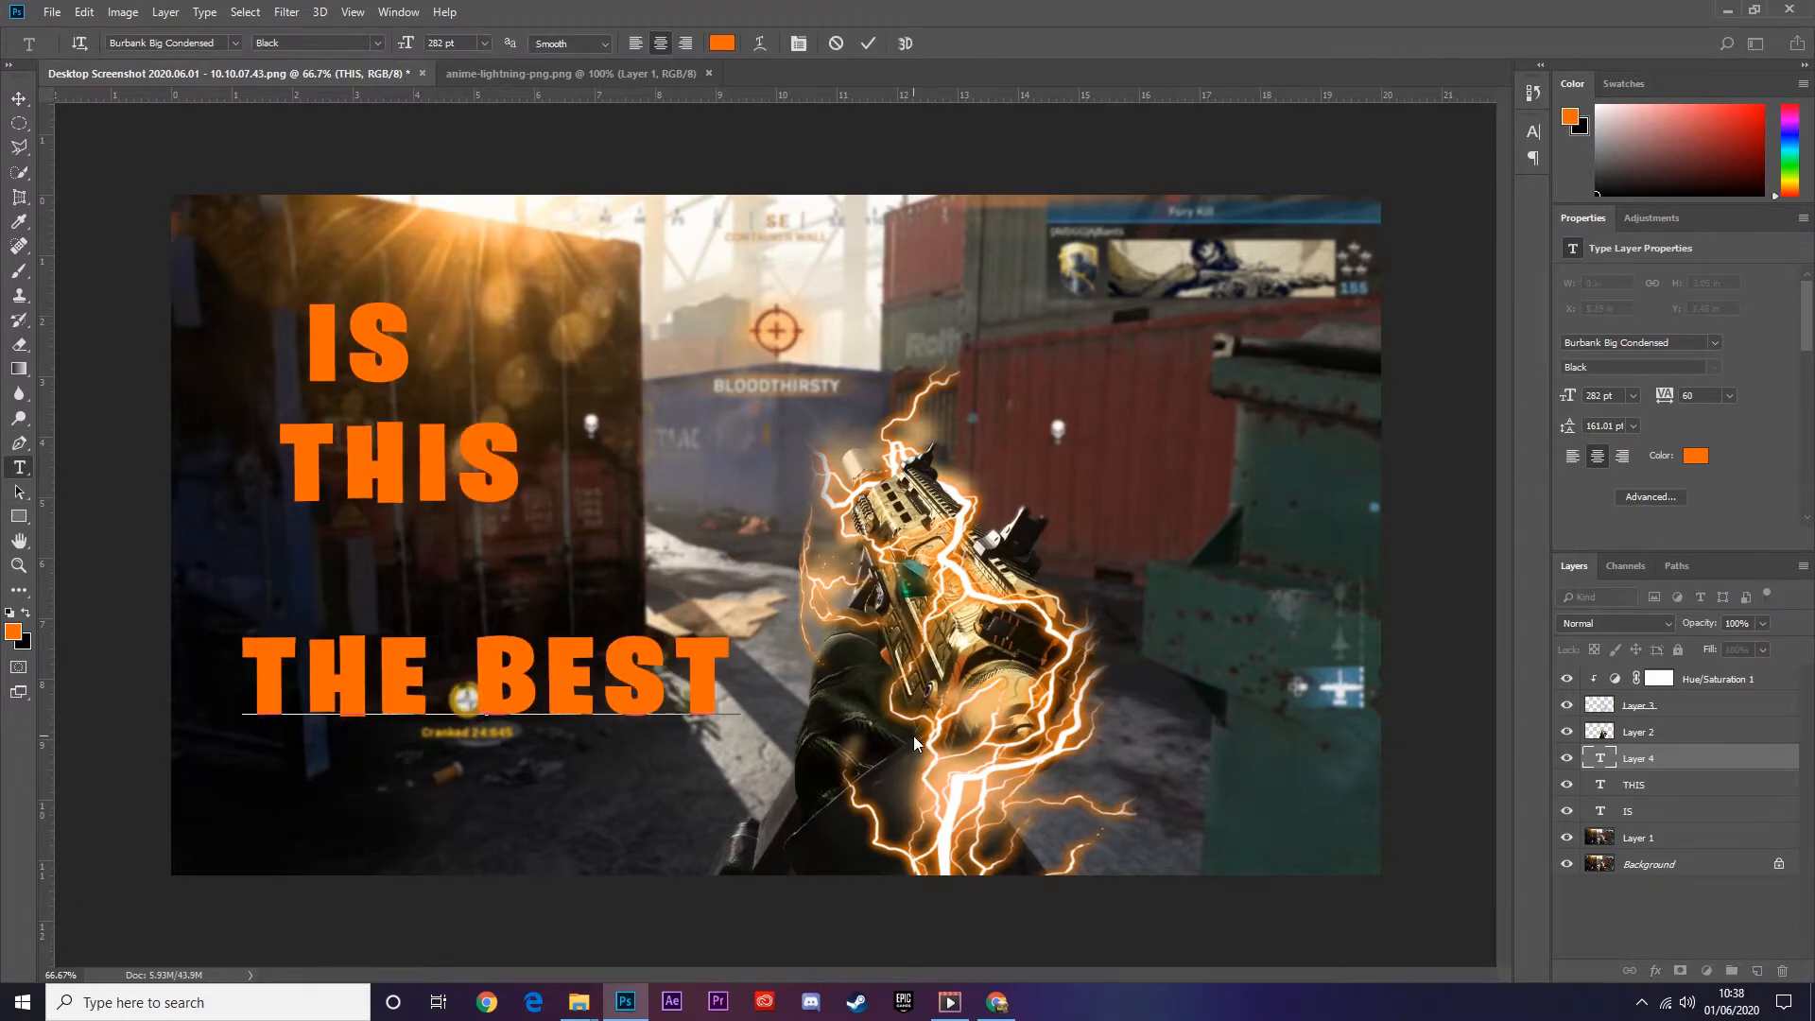
pyautogui.press('BackSpace')
pyautogui.press('BackSpace')
pyautogui.press('BackSpace')
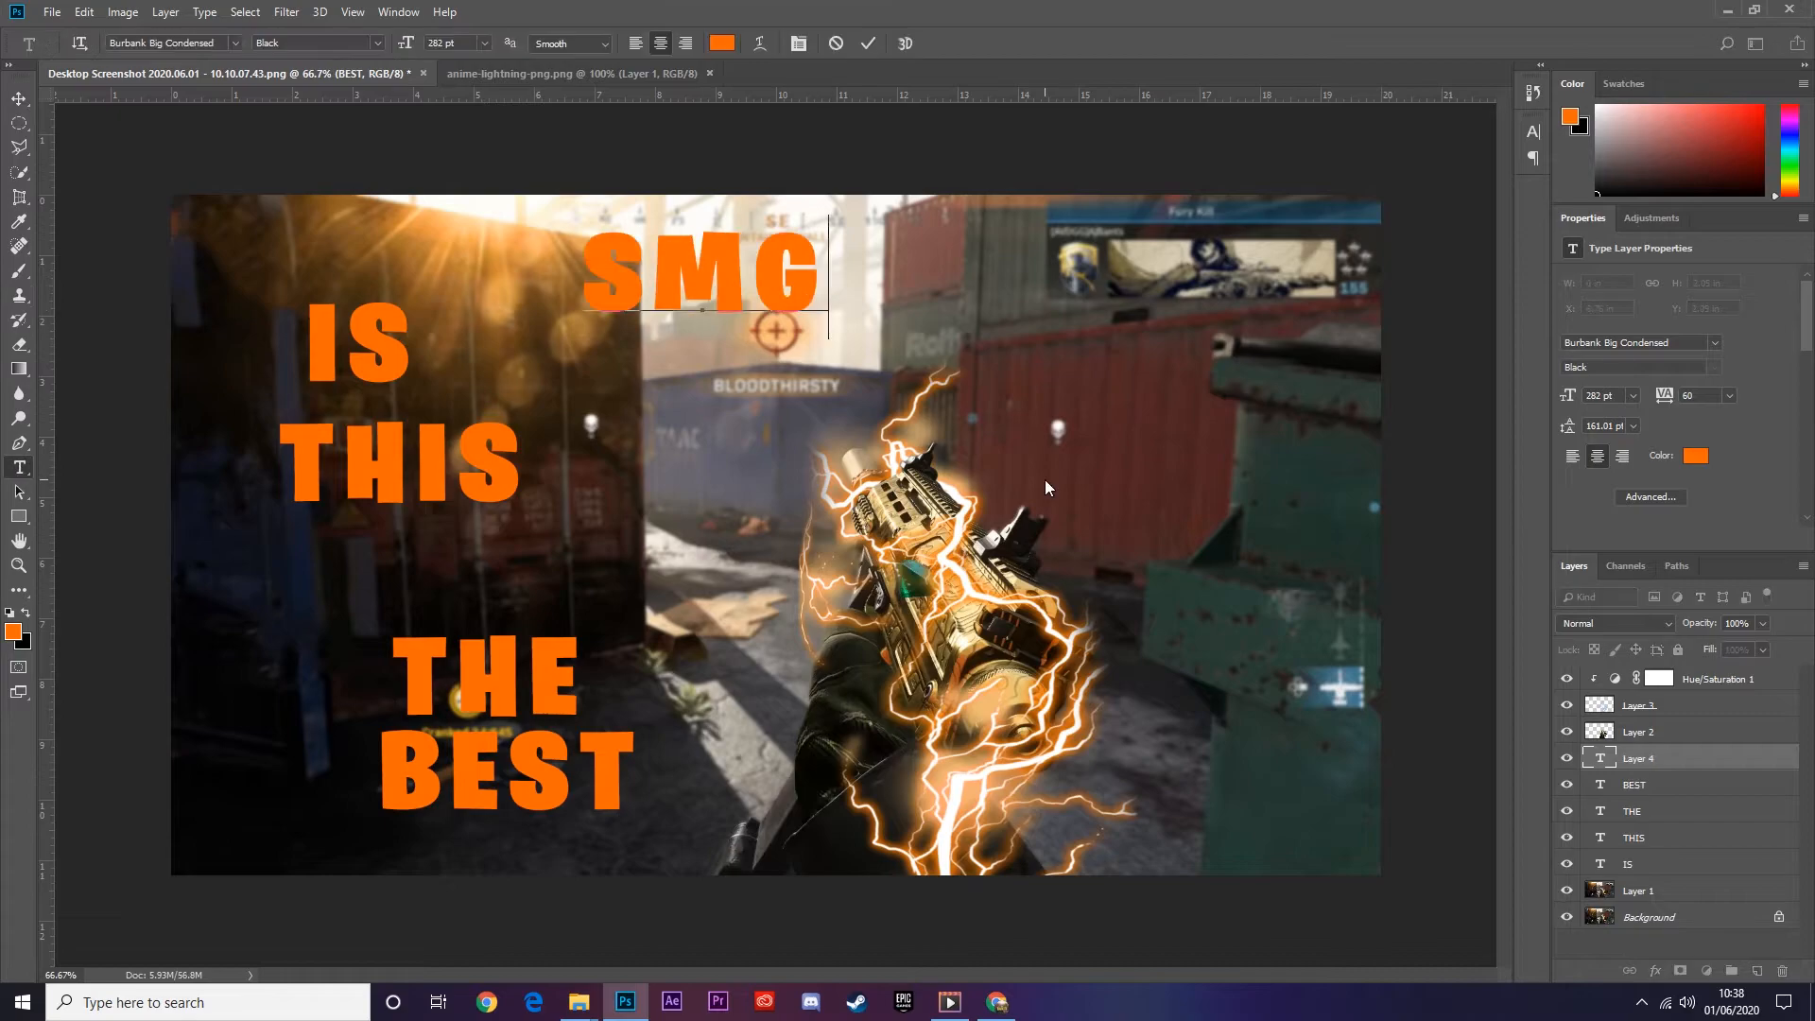
# - Complete the last title word as "SMG?!", and stack "IS", "THIS", "THE" and "BEST" in a left-aligned column on the dark container
pyautogui.write('?!')
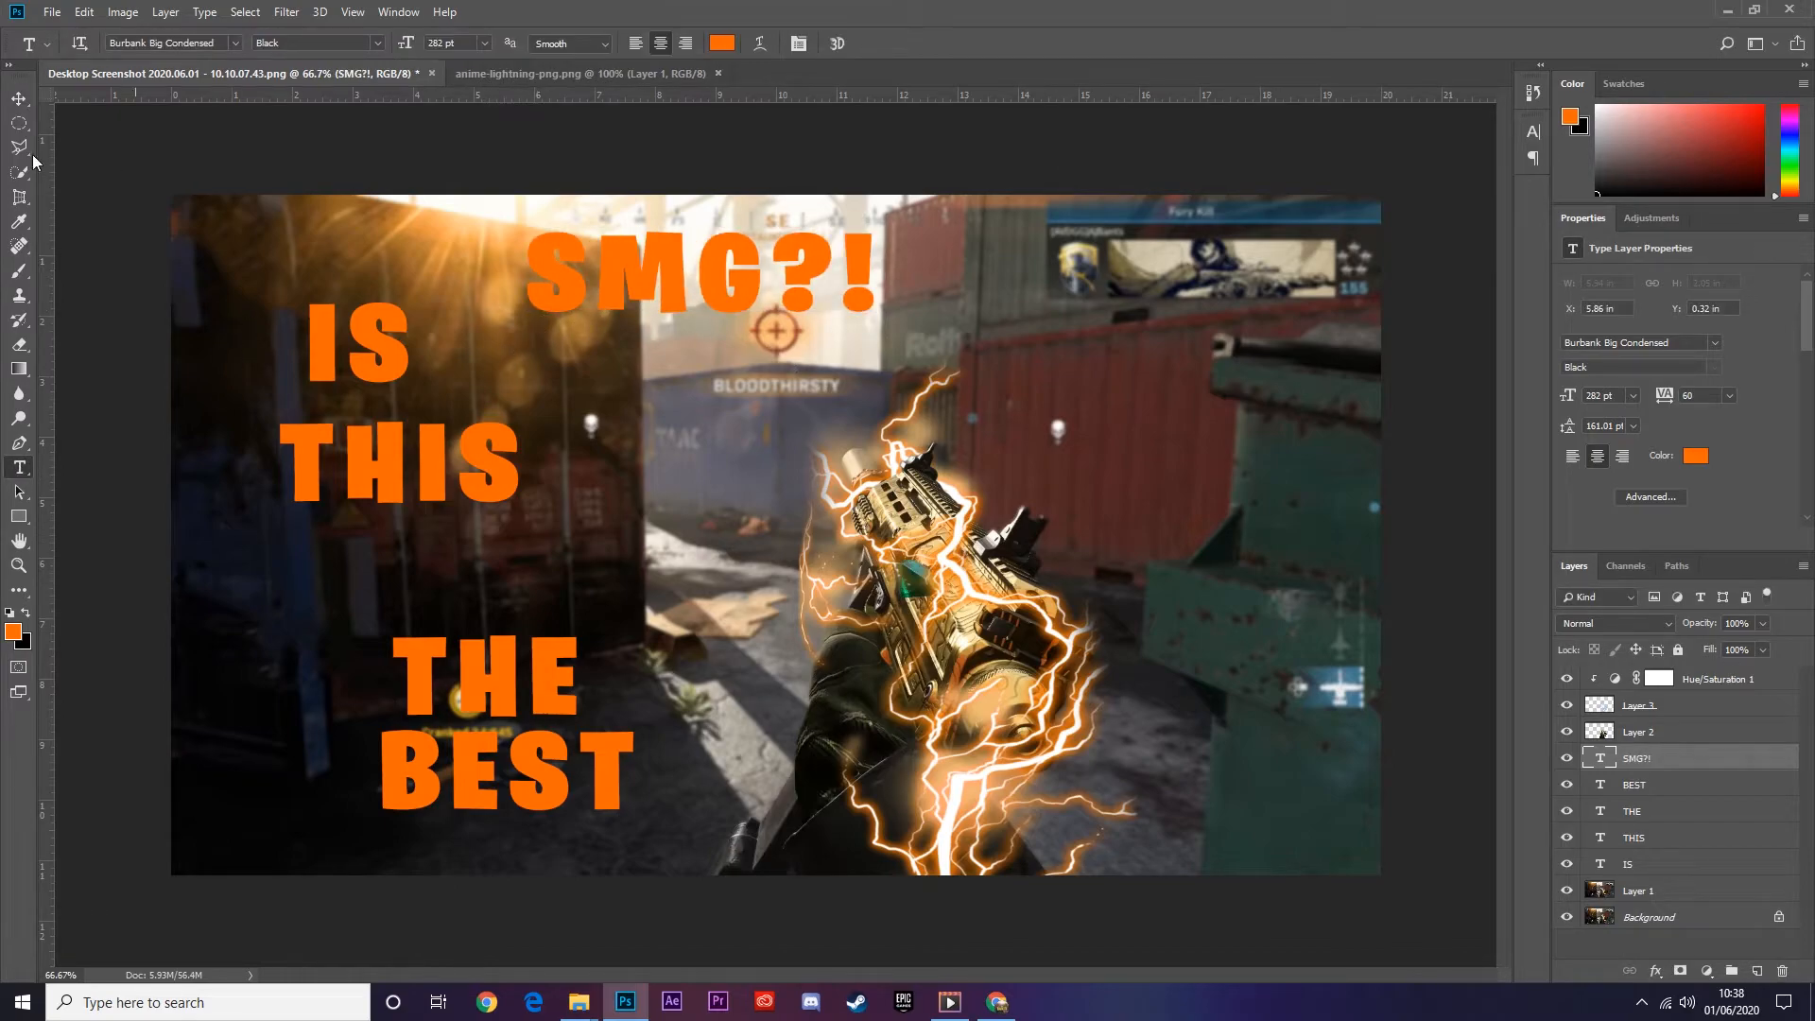
pyautogui.click(19, 97)
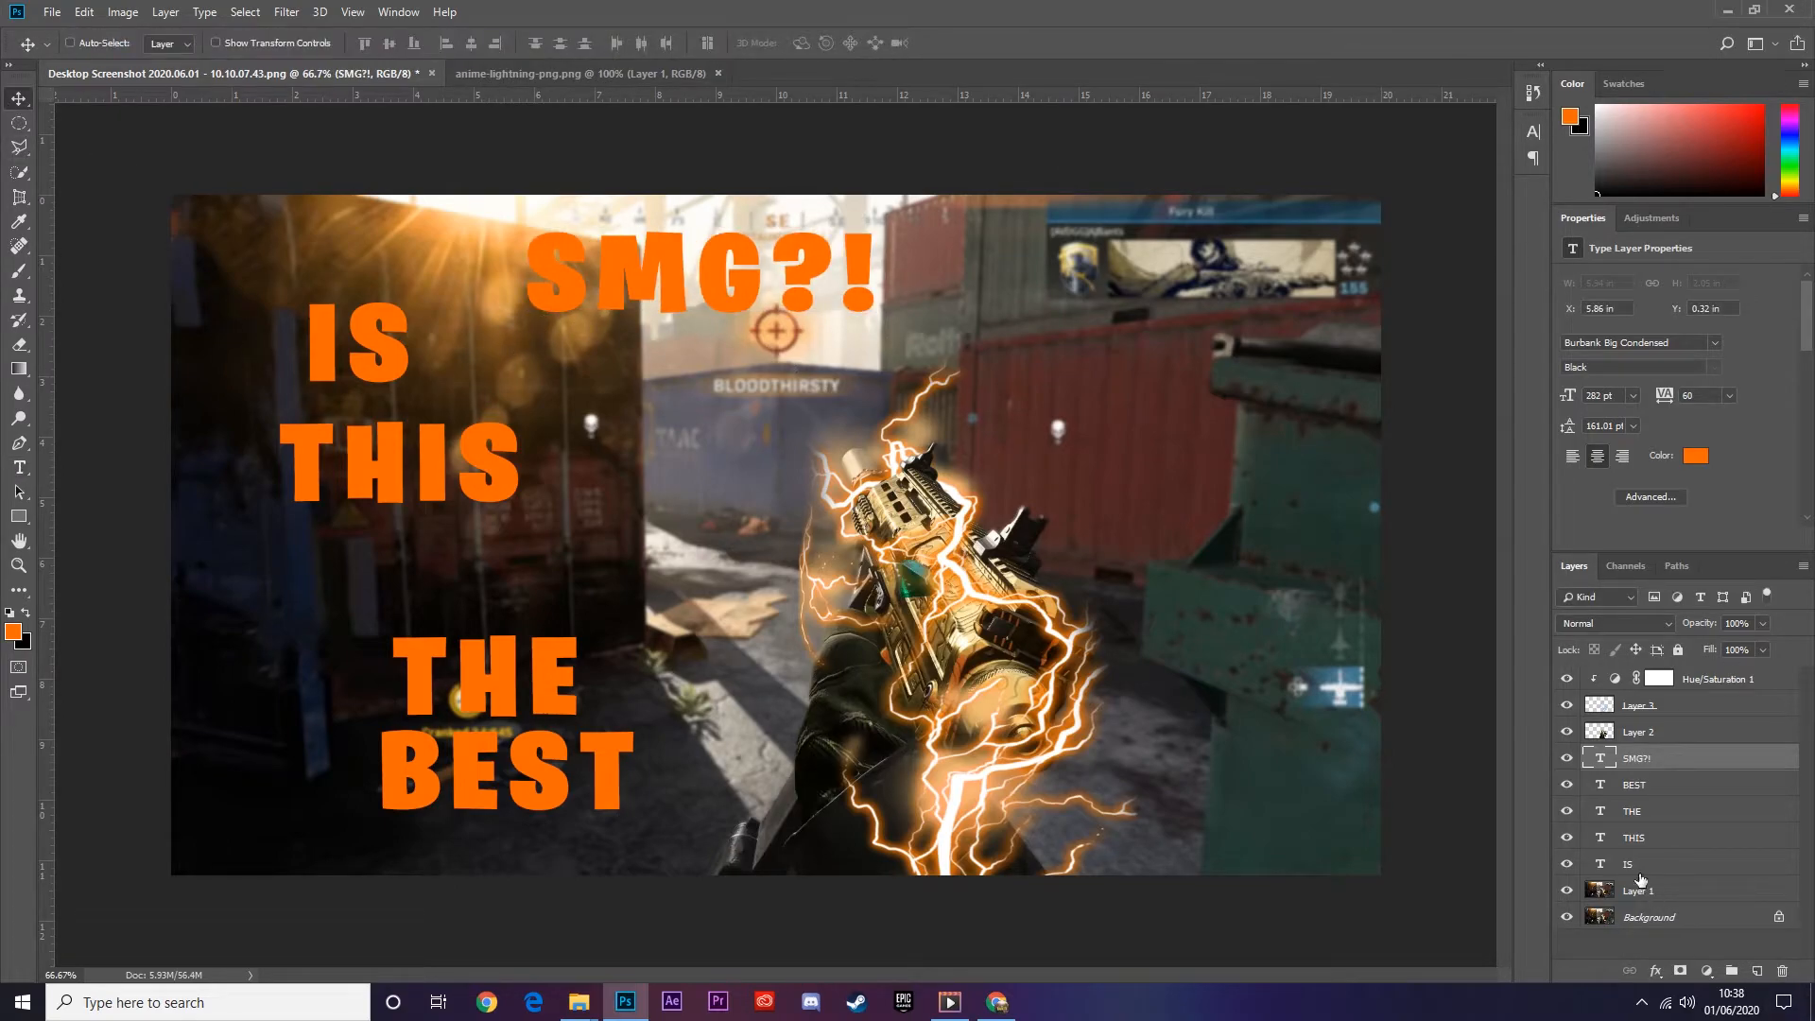
pyautogui.click(1673, 838)
pyautogui.click(1727, 866)
pyautogui.moveTo(378, 350); pyautogui.dragTo(330, 306)
pyautogui.click(1674, 840)
pyautogui.moveTo(420, 479); pyautogui.dragTo(401, 454)
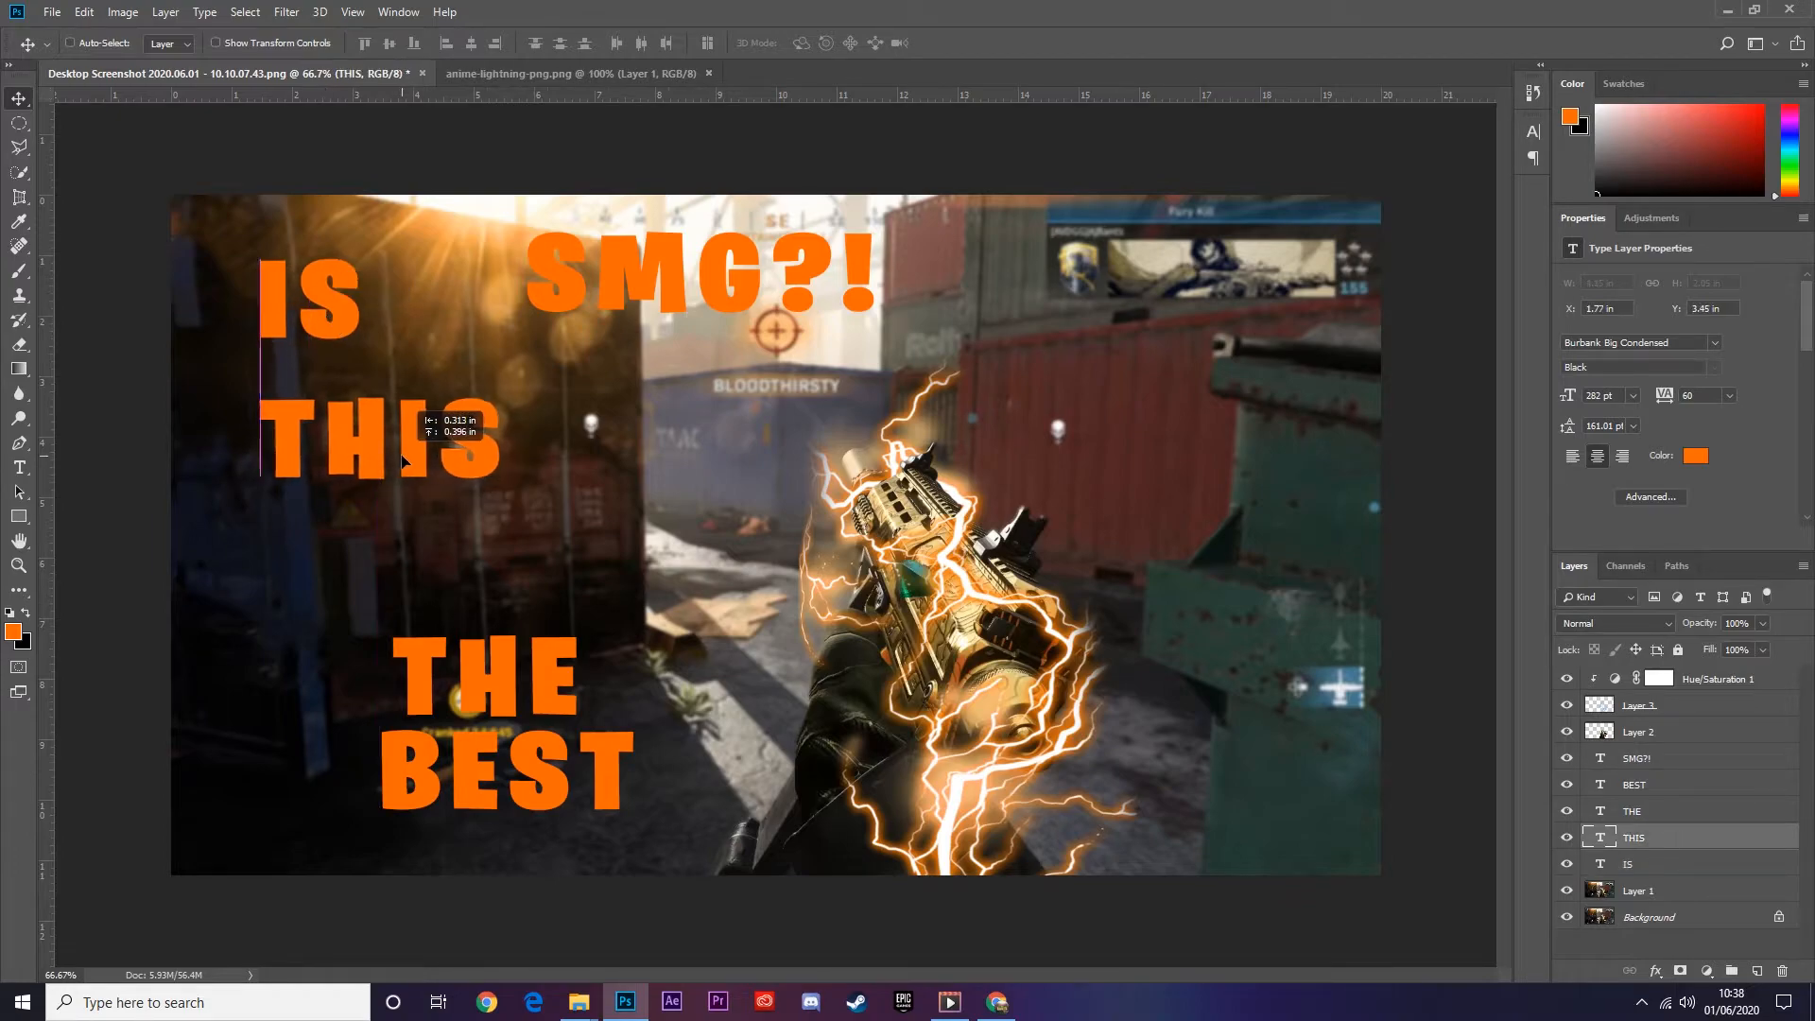
pyautogui.click(1674, 812)
pyautogui.moveTo(551, 688); pyautogui.dragTo(421, 600)
pyautogui.click(1674, 785)
pyautogui.moveTo(551, 782); pyautogui.dragTo(431, 754)
# - Raise "THIS", "THE" and "BEST" to even line spacing beneath "IS", and place "SMG?!" left-aligned below "BEST"
pyautogui.click(1669, 840)
pyautogui.hotkey('shift', 'Up')
pyautogui.hotkey('shift', 'Up')
pyautogui.hotkey('shift', 'Up')
pyautogui.hotkey('shift', 'Up')
pyautogui.click(1666, 812)
pyautogui.hotkey('shift', 'Up')
pyautogui.hotkey('shift', 'Up')
pyautogui.hotkey('shift', 'Up')
pyautogui.hotkey('shift', 'Up')
pyautogui.hotkey('shift', 'Up')
pyautogui.hotkey('shift', 'Up')
pyautogui.hotkey('shift', 'Up')
pyautogui.hotkey('shift', 'Up')
pyautogui.click(1659, 786)
pyautogui.hotkey('shift', 'Up')
pyautogui.hotkey('shift', 'Up')
pyautogui.hotkey('shift', 'Up')
pyautogui.hotkey('shift', 'Up')
pyautogui.hotkey('shift', 'Up')
pyautogui.hotkey('shift', 'Up')
pyautogui.hotkey('shift', 'Up')
pyautogui.hotkey('shift', 'Up')
pyautogui.hotkey('shift', 'Up')
pyautogui.hotkey('shift', 'Up')
pyautogui.hotkey('shift', 'Up')
pyautogui.hotkey('shift', 'Up')
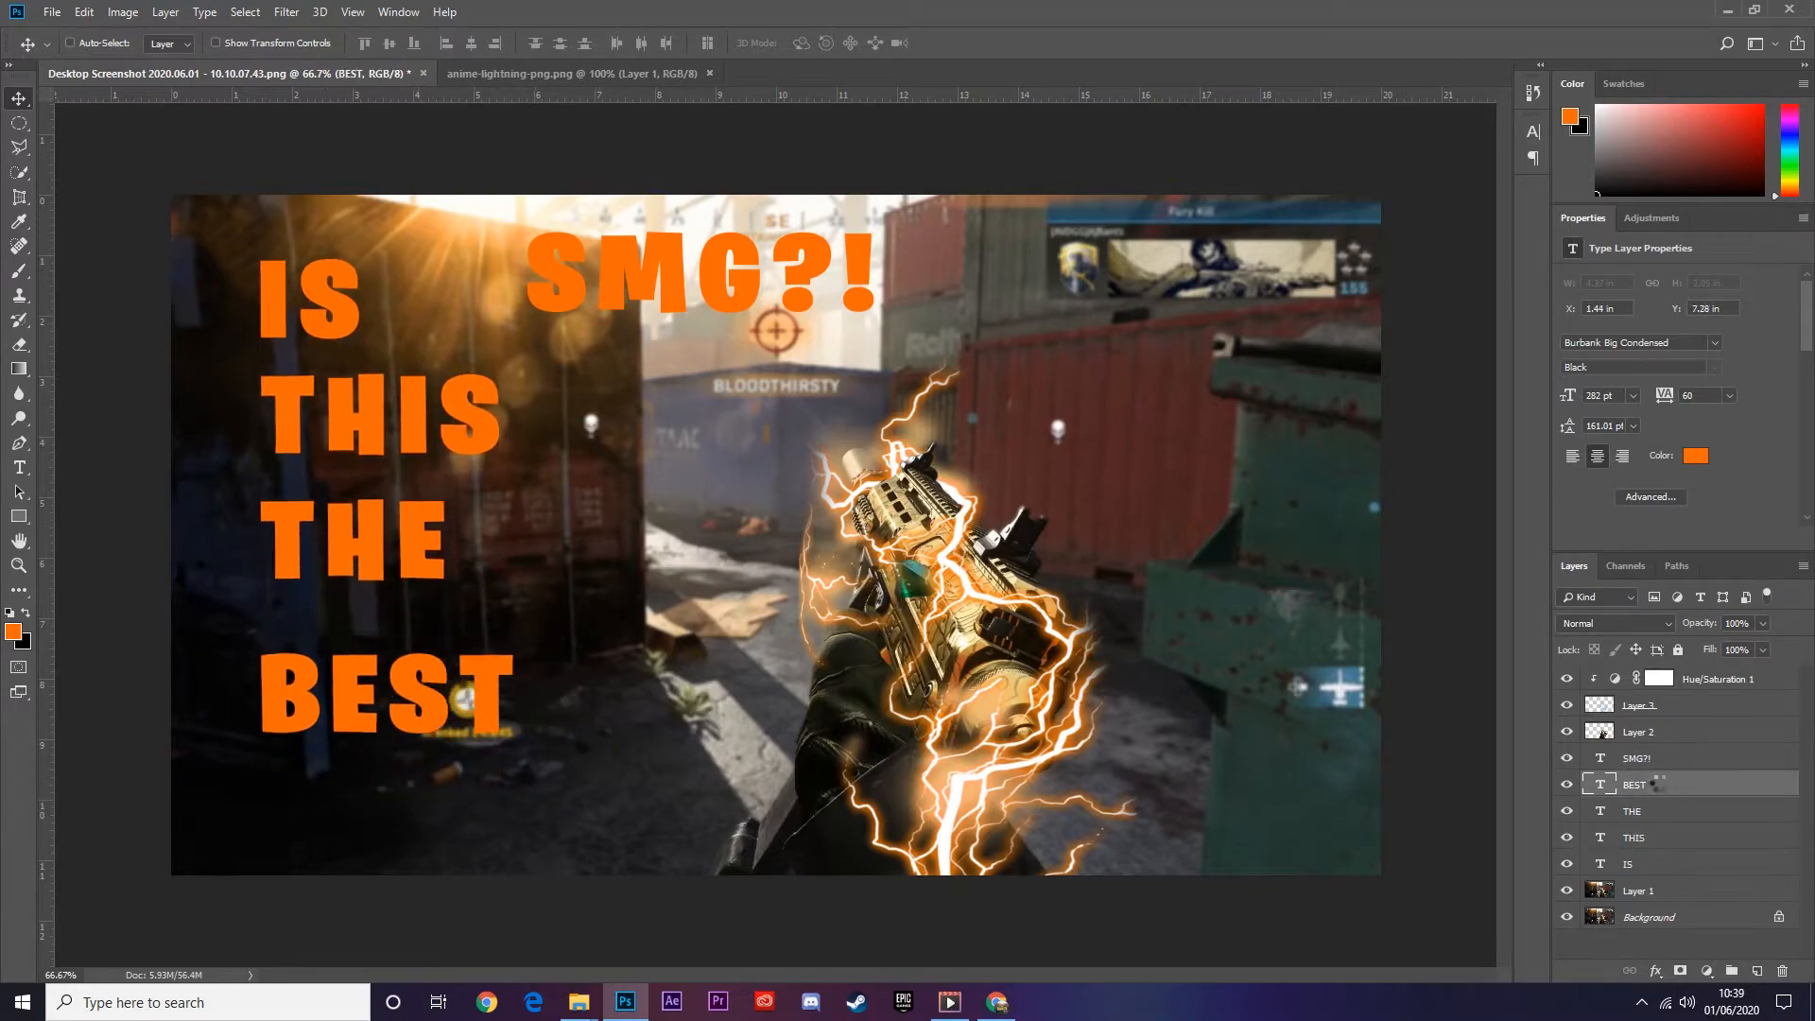
pyautogui.click(1659, 759)
pyautogui.moveTo(778, 280); pyautogui.dragTo(513, 802)
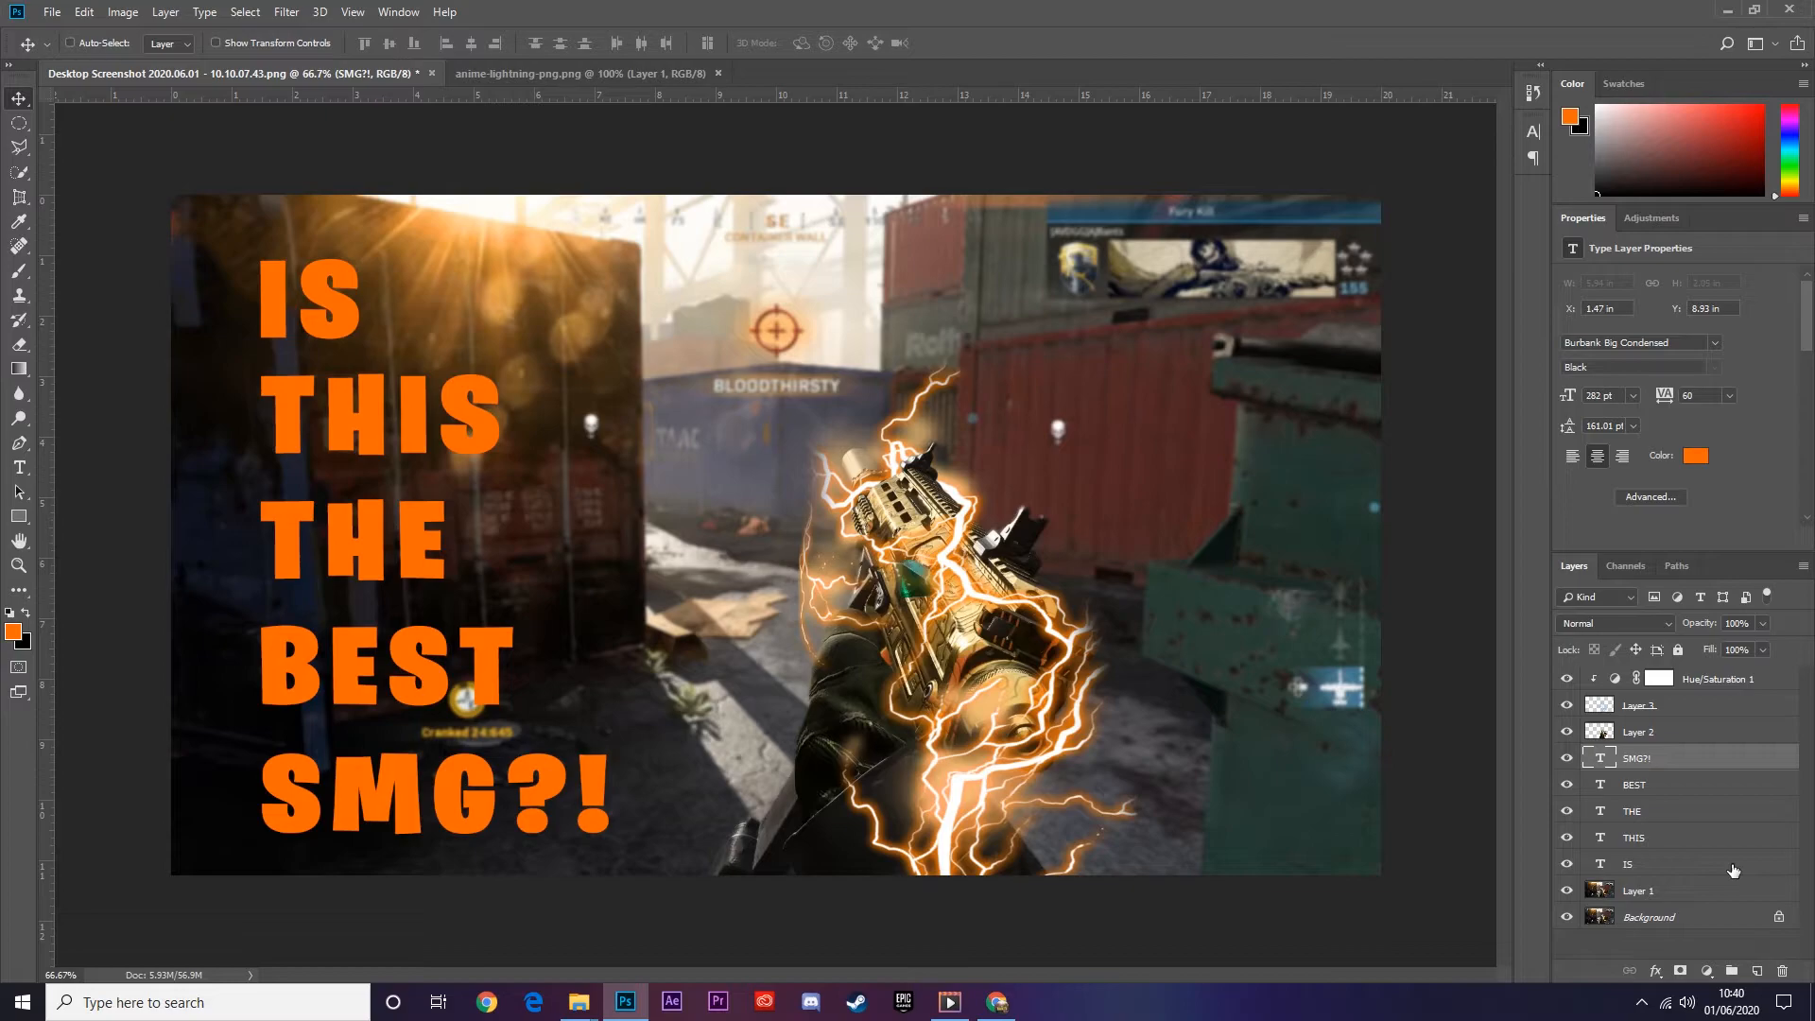
# - Add a linear Gradient Overlay running from red through orange to yellow to the "IS" text layer
pyautogui.click(1733, 870)
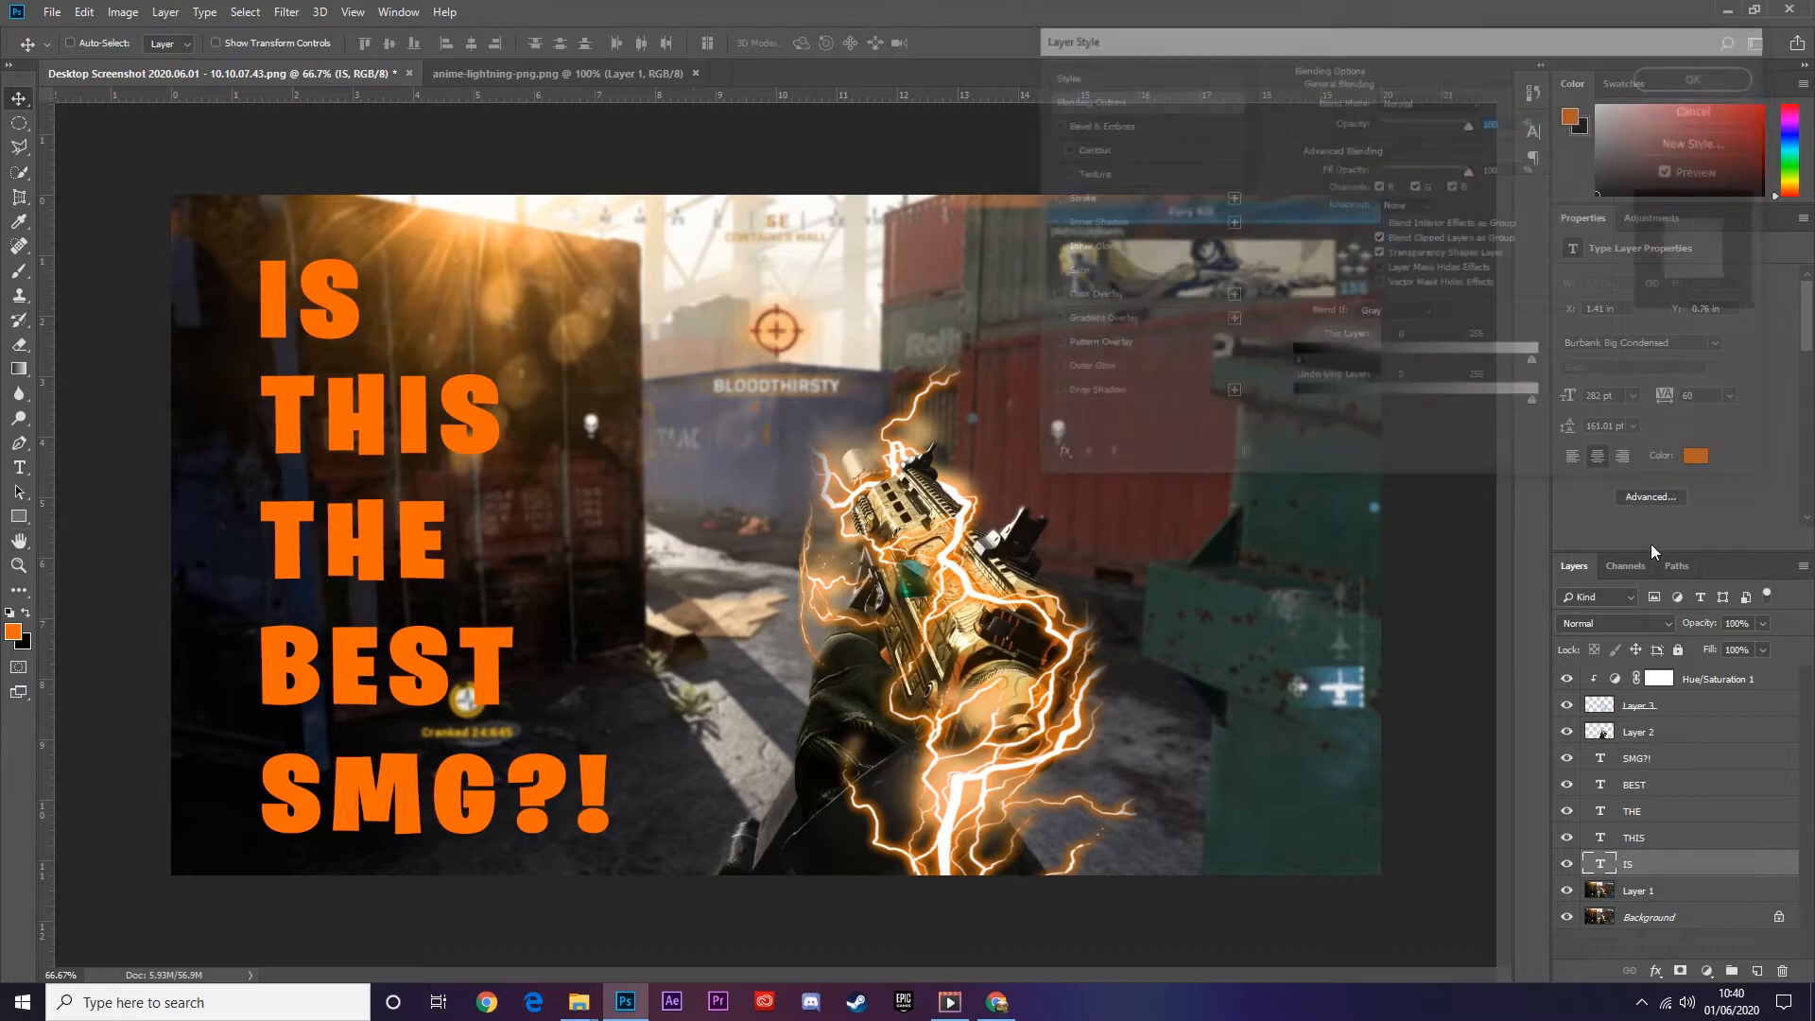
pyautogui.doubleClick(1747, 872)
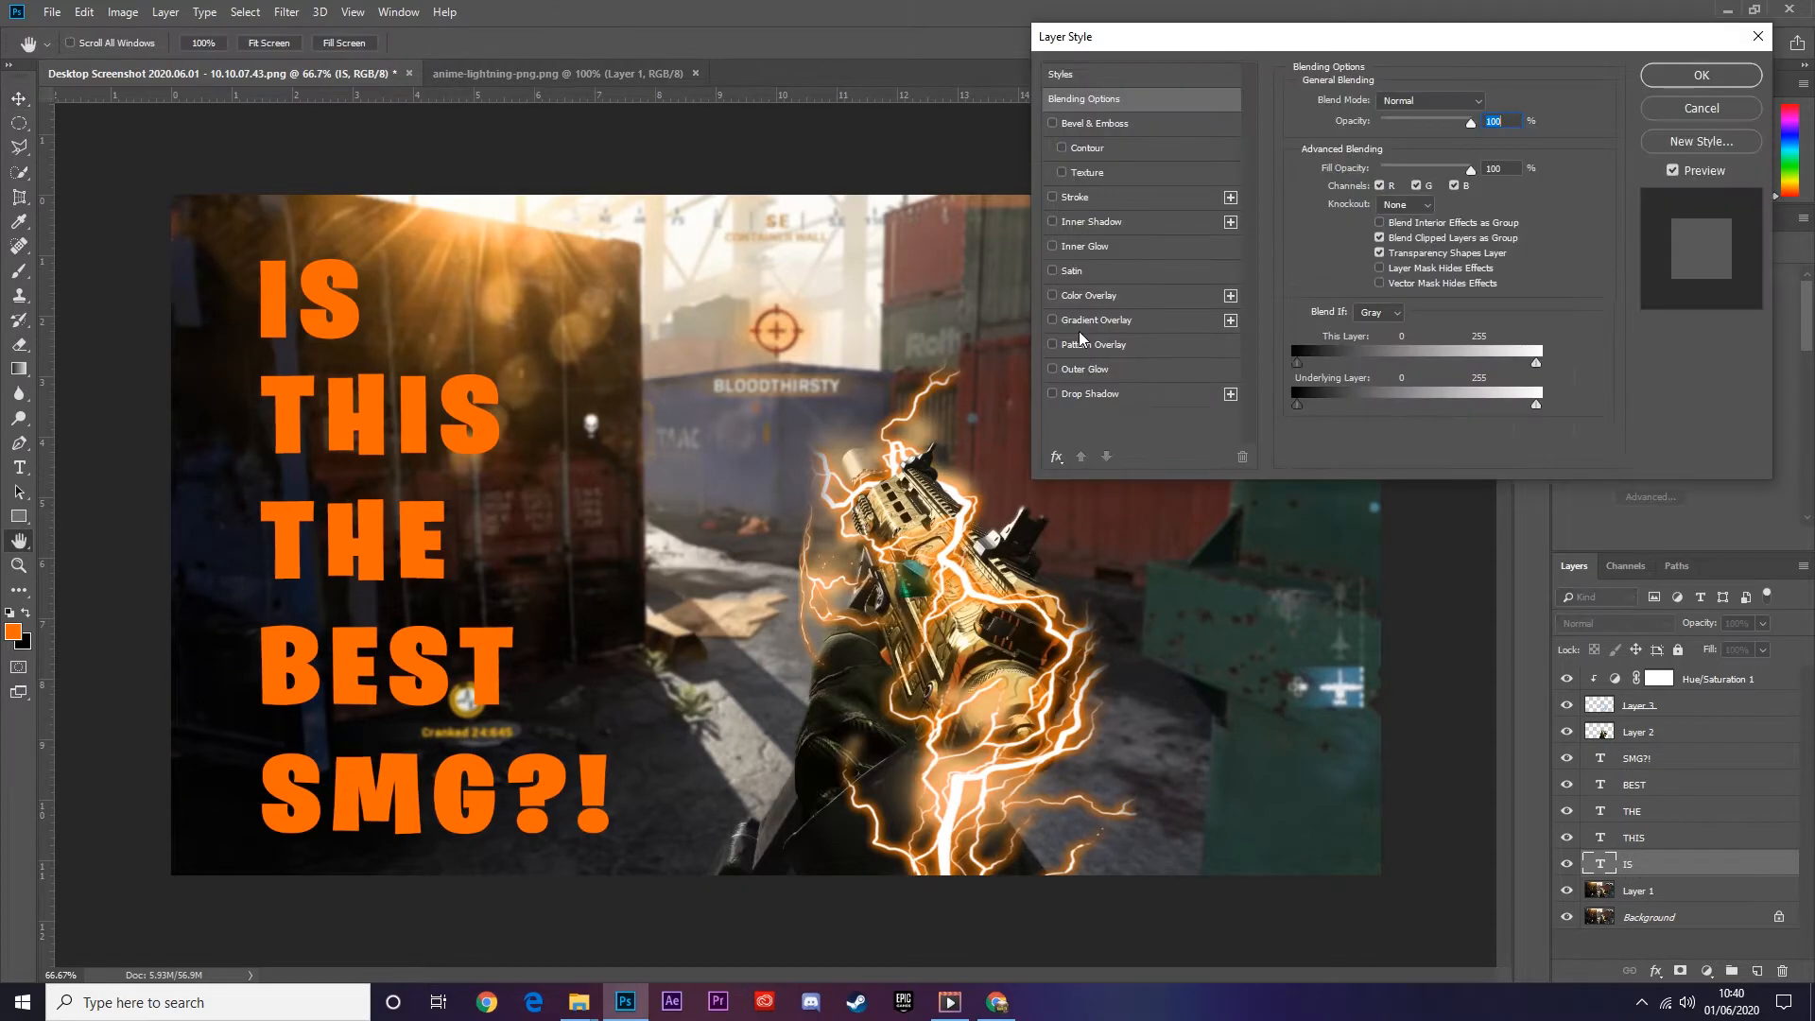
pyautogui.click(1052, 320)
pyautogui.click(1096, 319)
pyautogui.click(1409, 144)
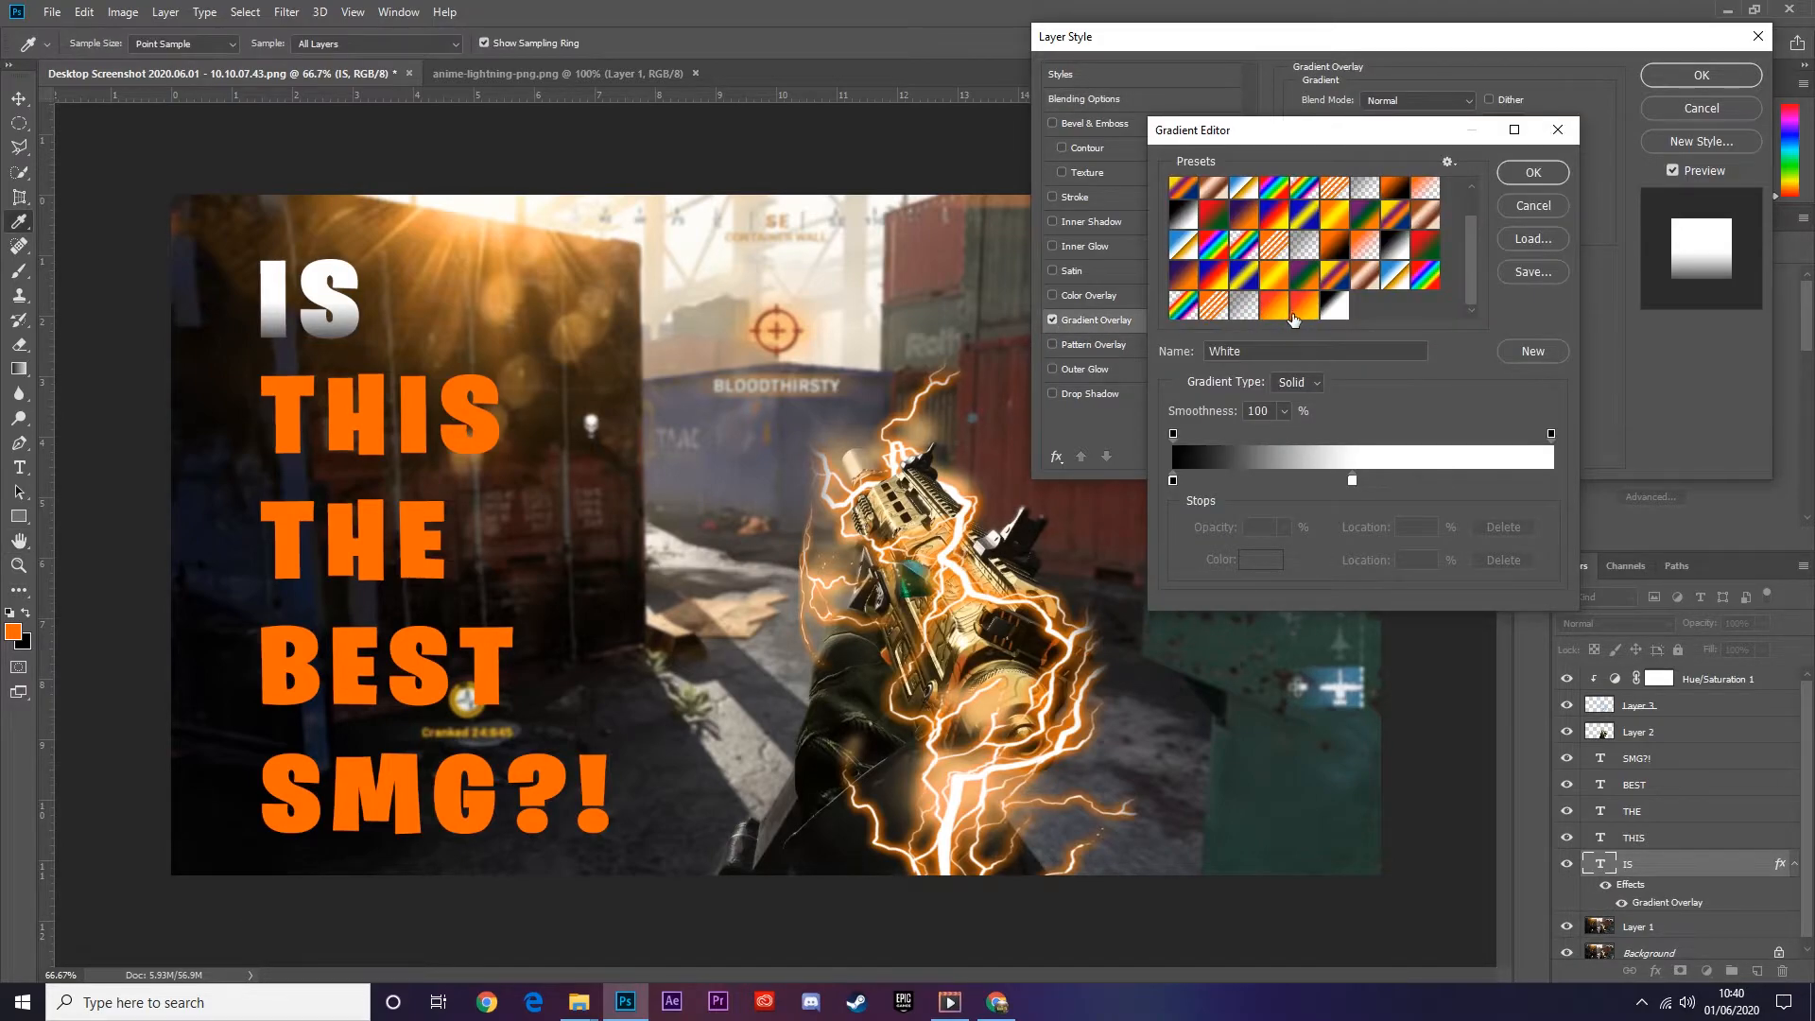
pyautogui.click(1295, 315)
pyautogui.click(1173, 480)
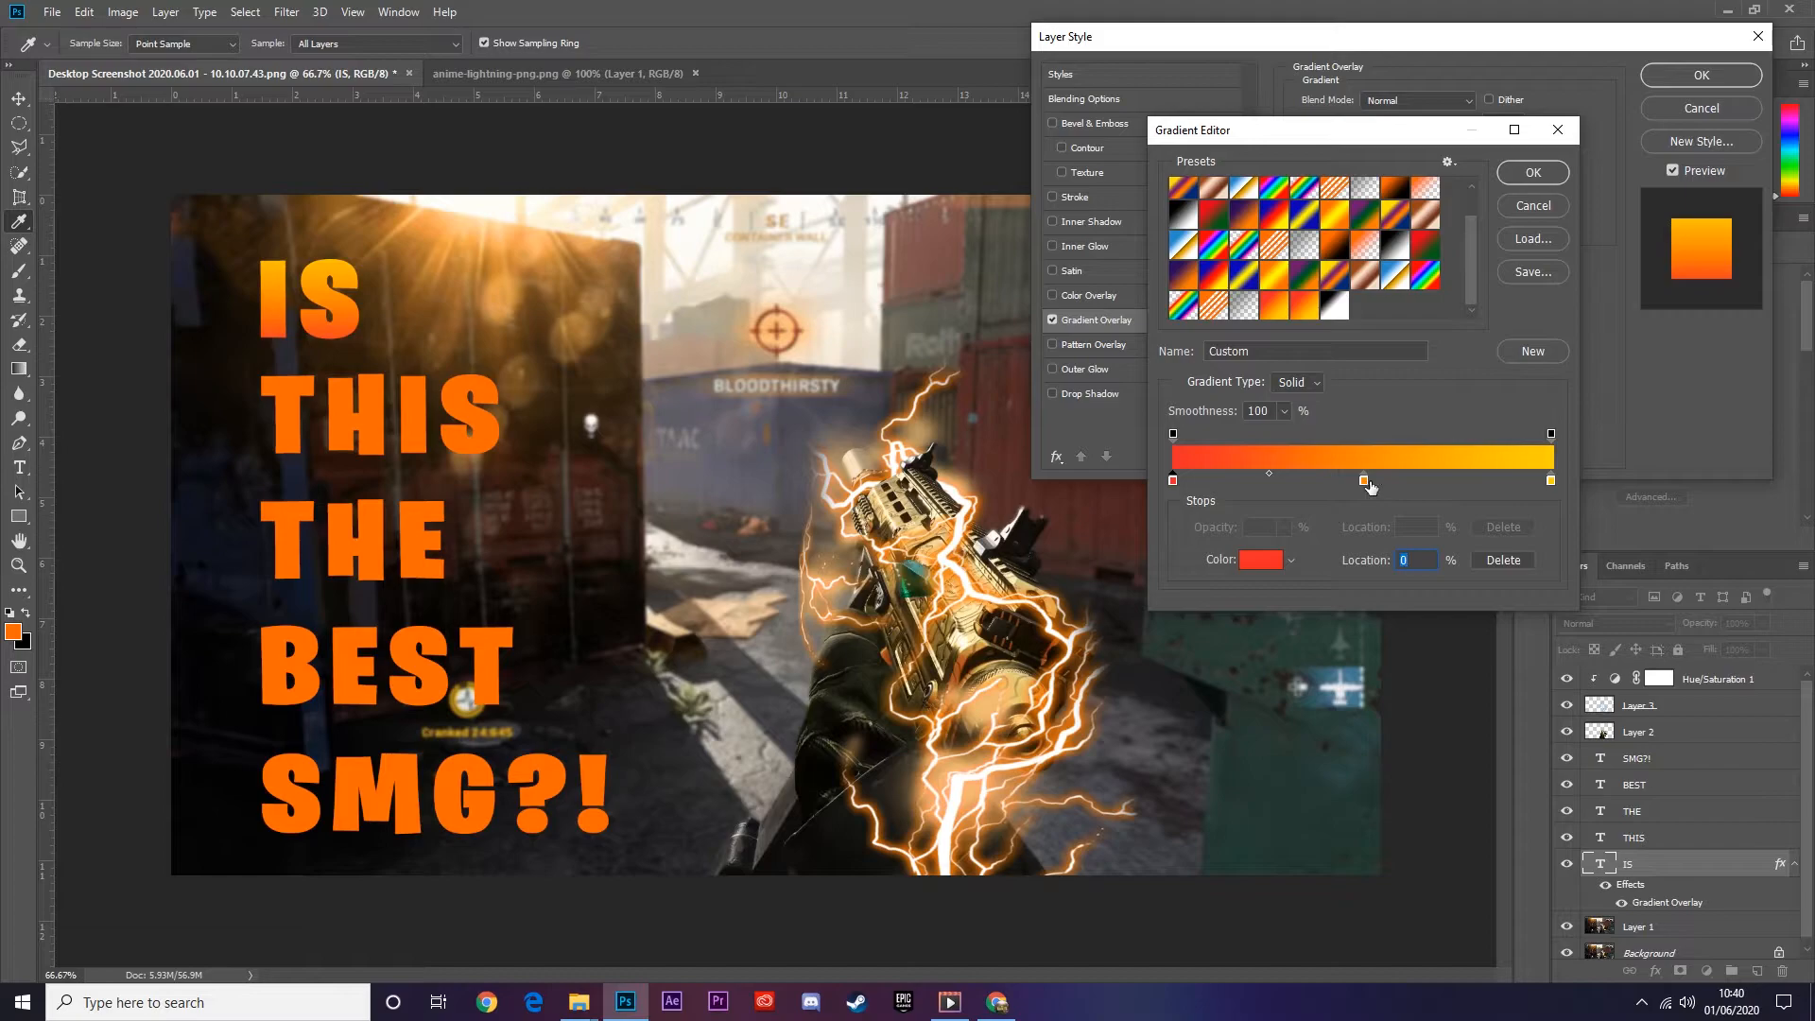
pyautogui.press('Return')
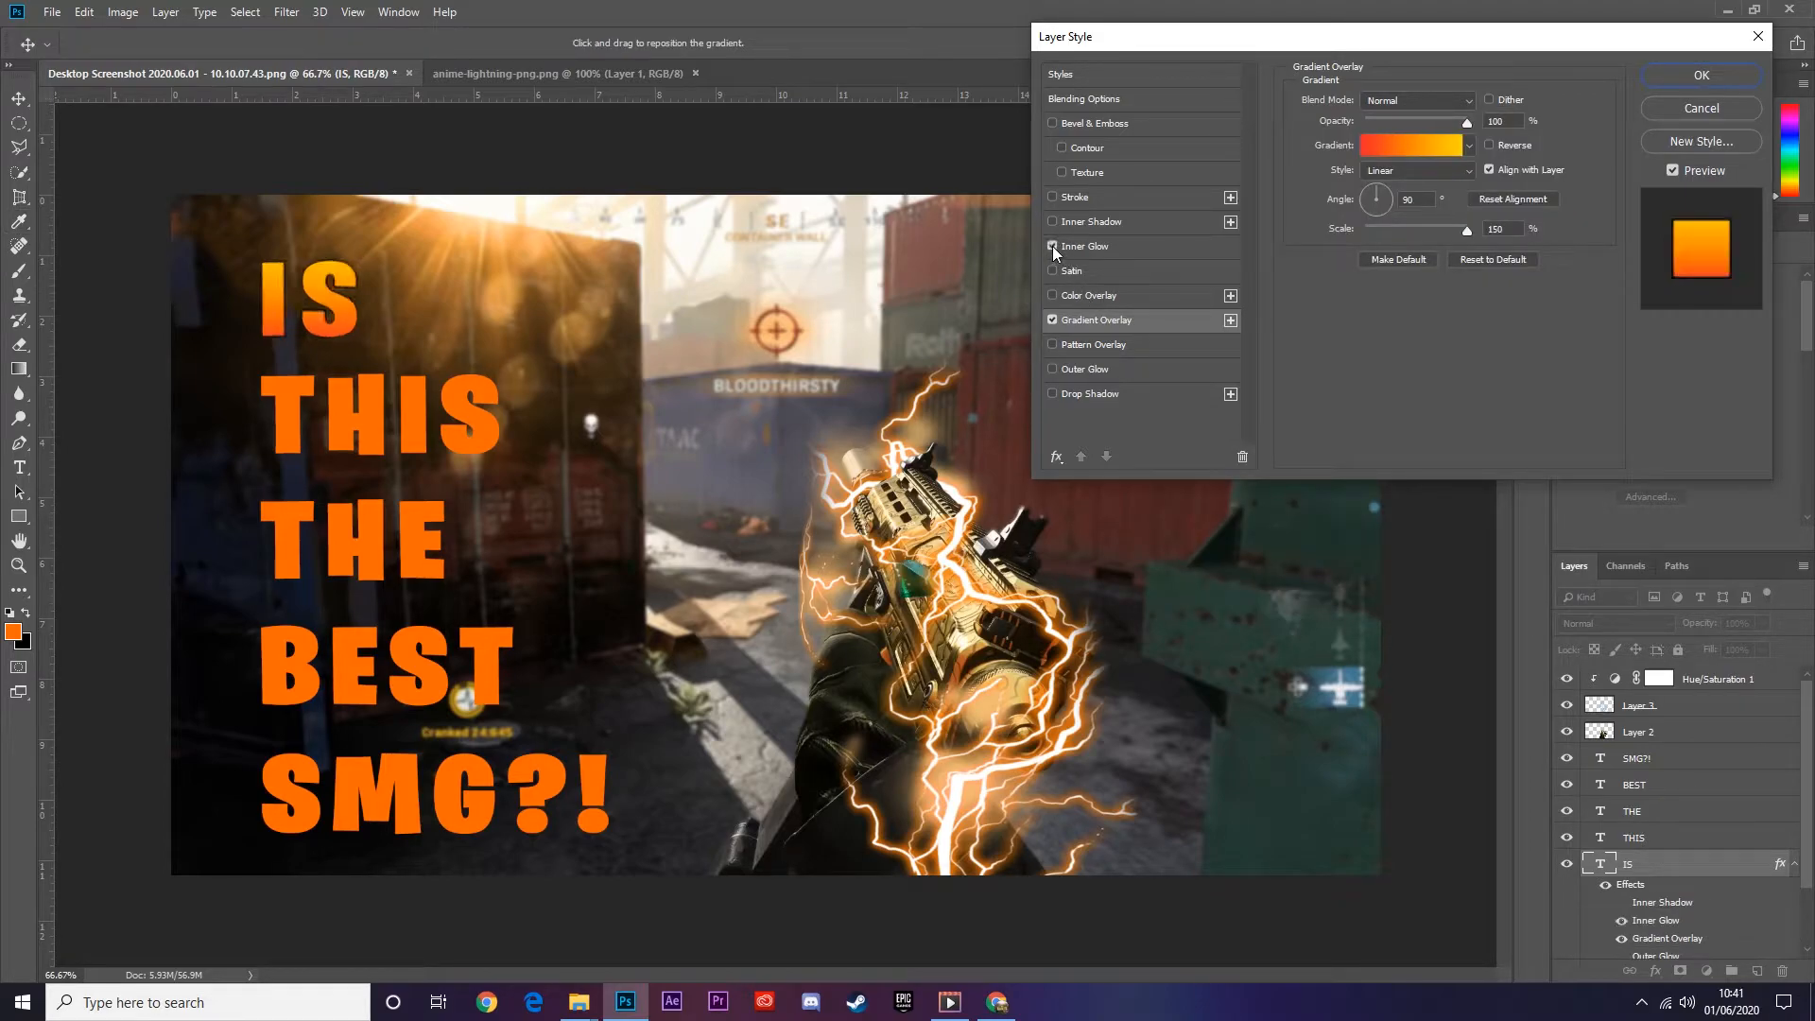
# - Add a black Inner Glow to "IS" with 100% opacity, 11% choke and 6 px size, leaving Outer Glow off, and apply the style
pyautogui.click(1123, 248)
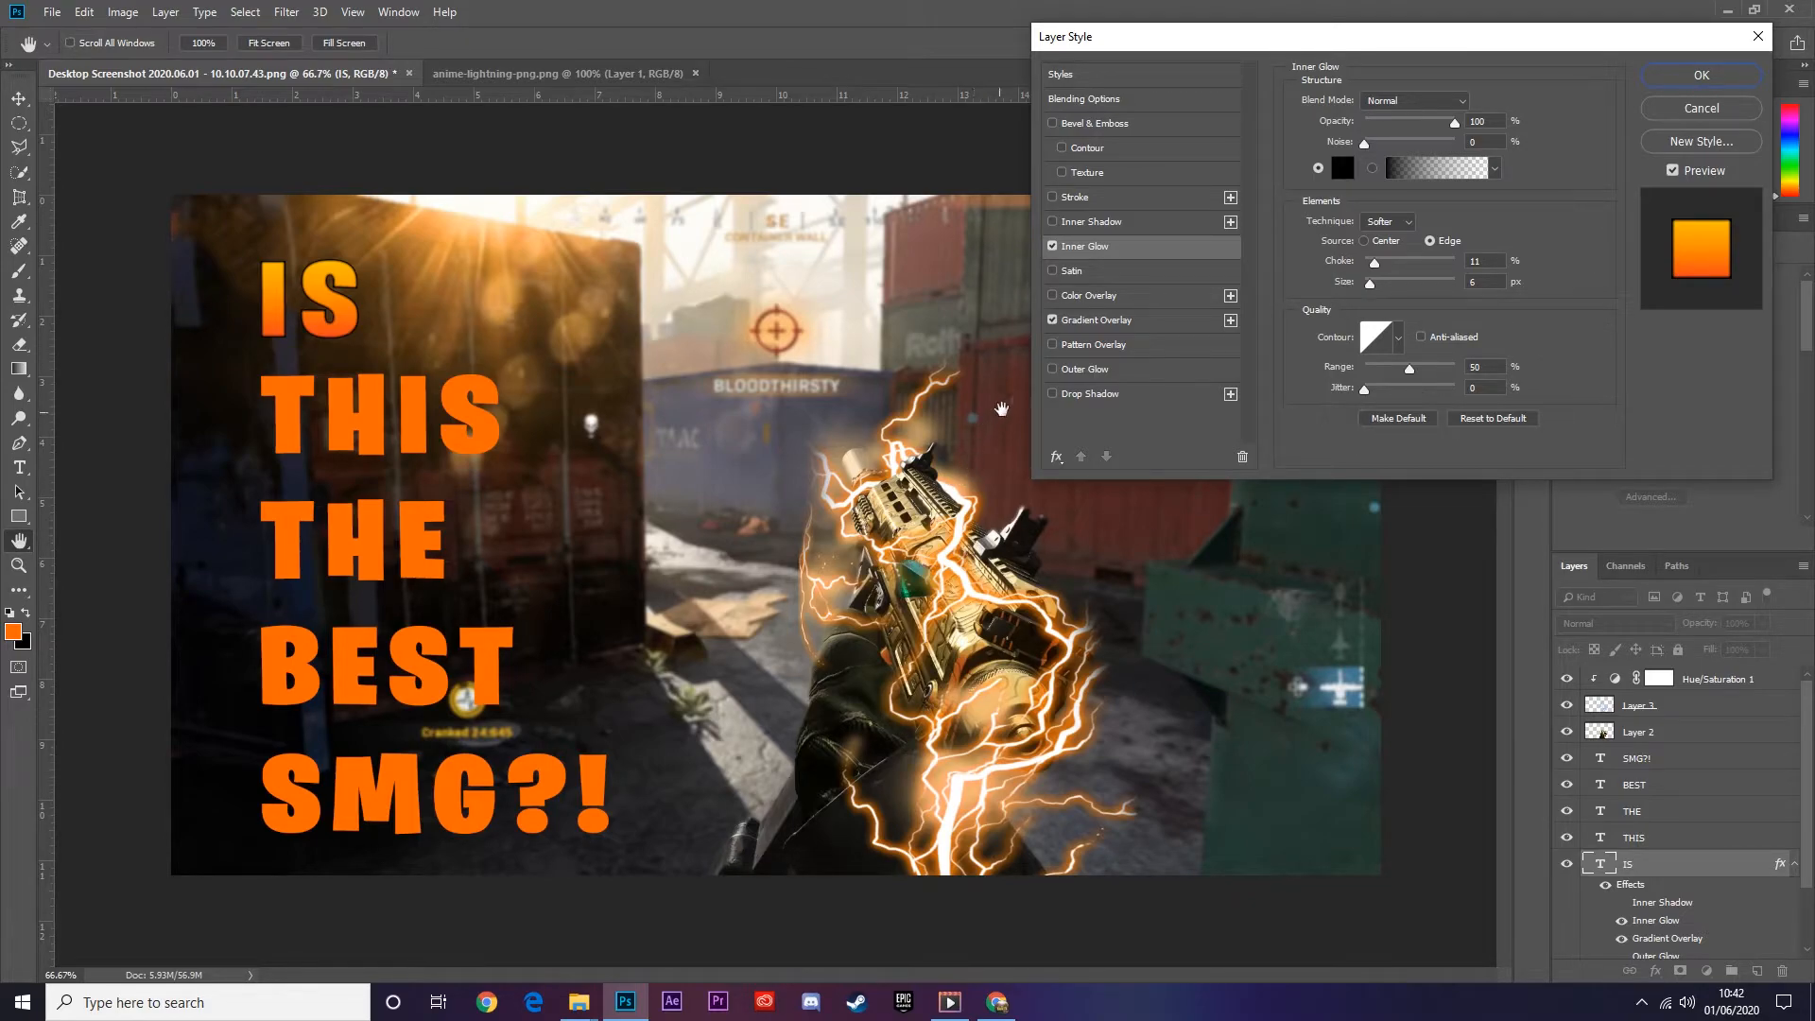
pyautogui.click(1053, 370)
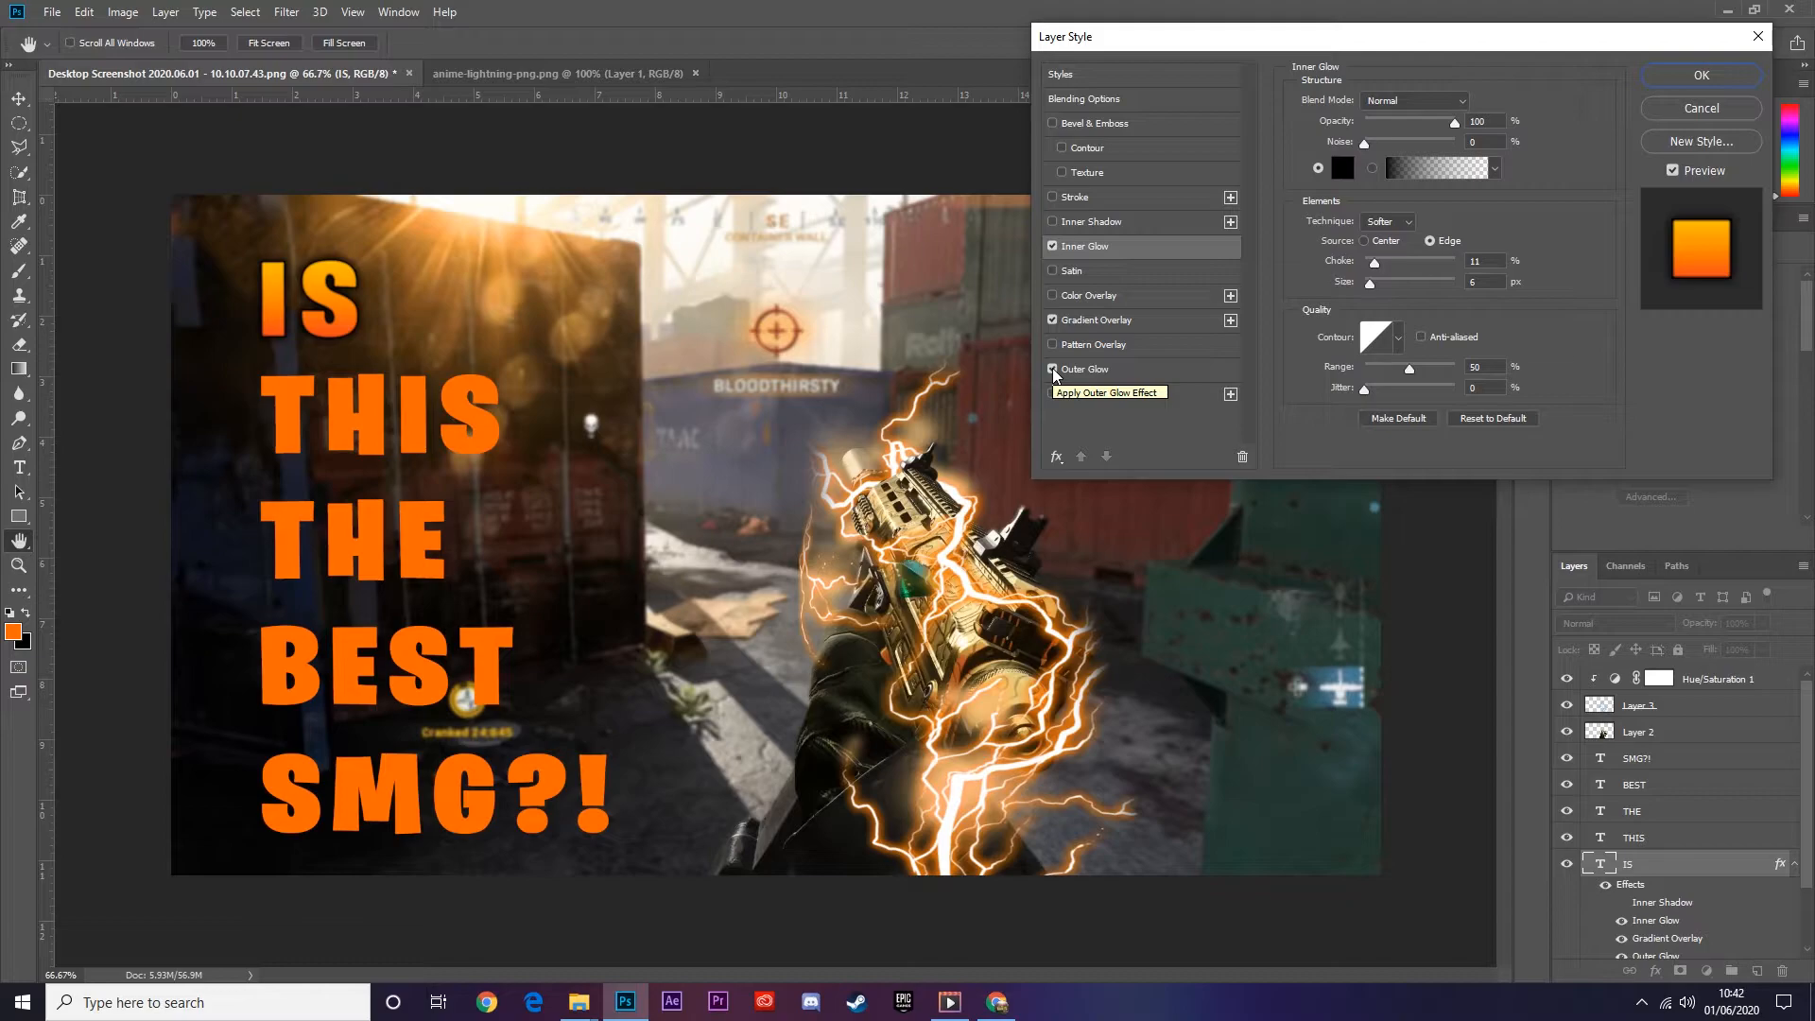
pyautogui.click(1053, 370)
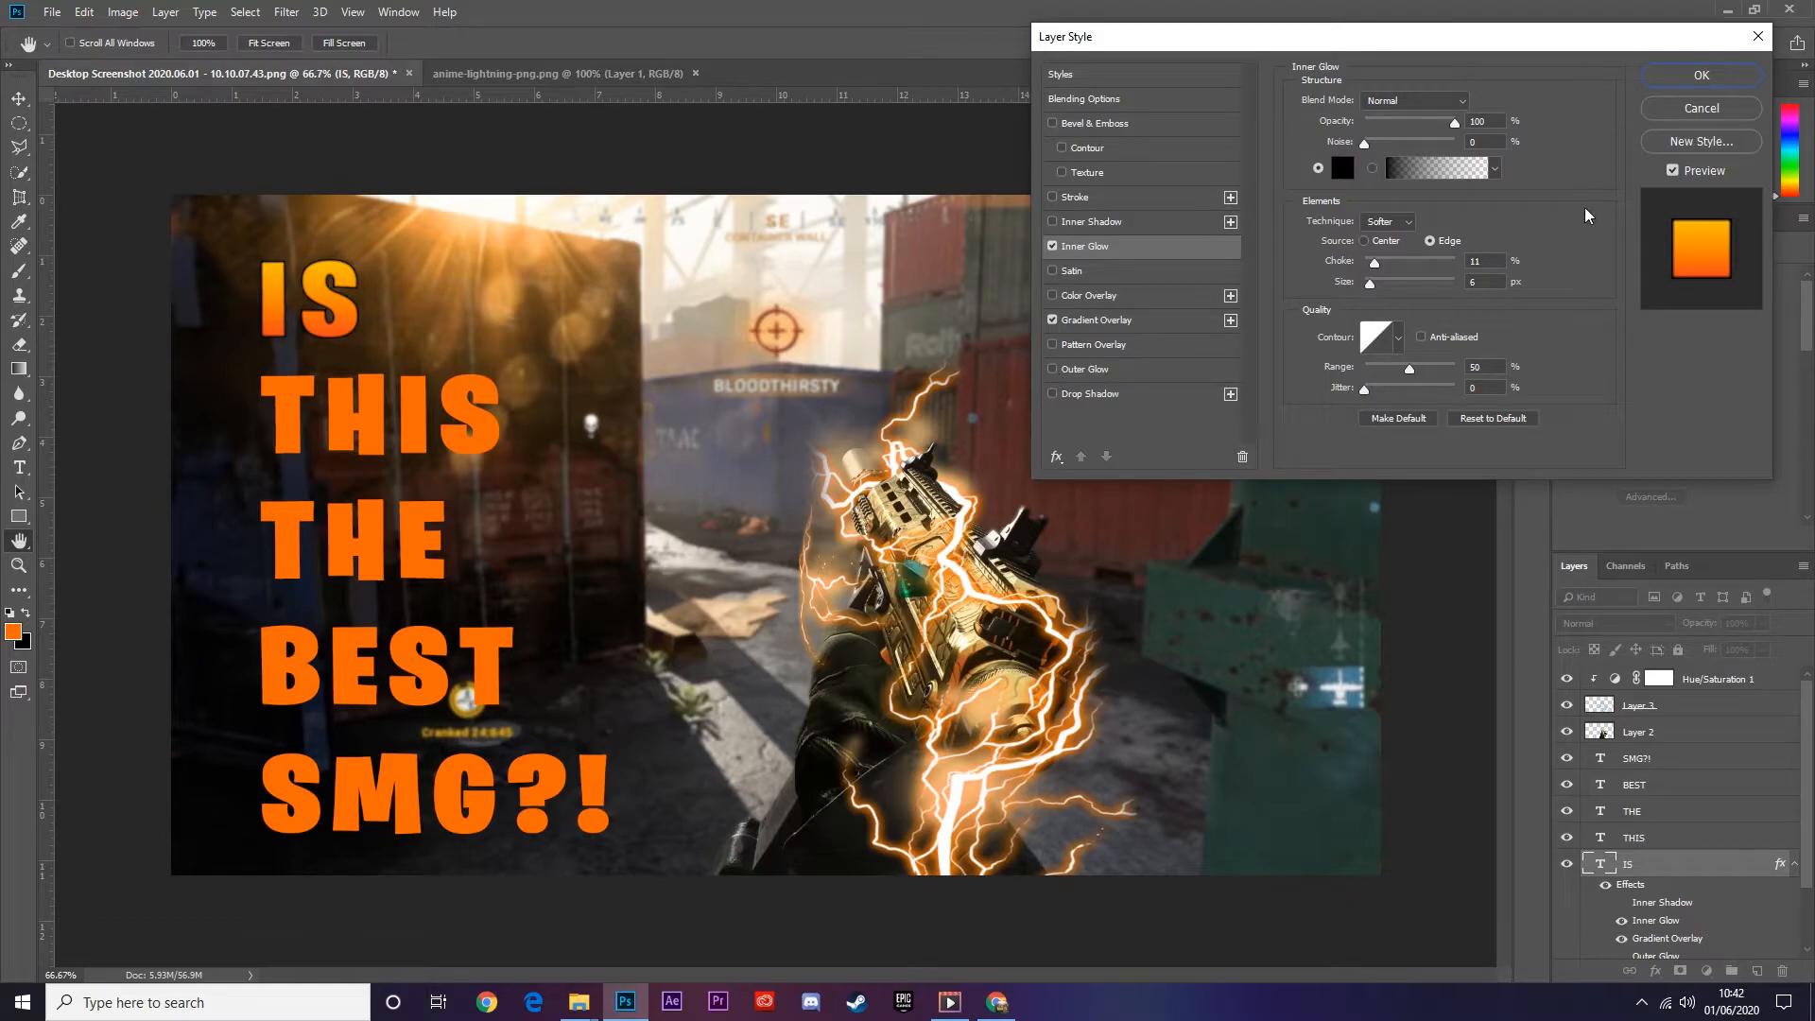
pyautogui.click(1700, 76)
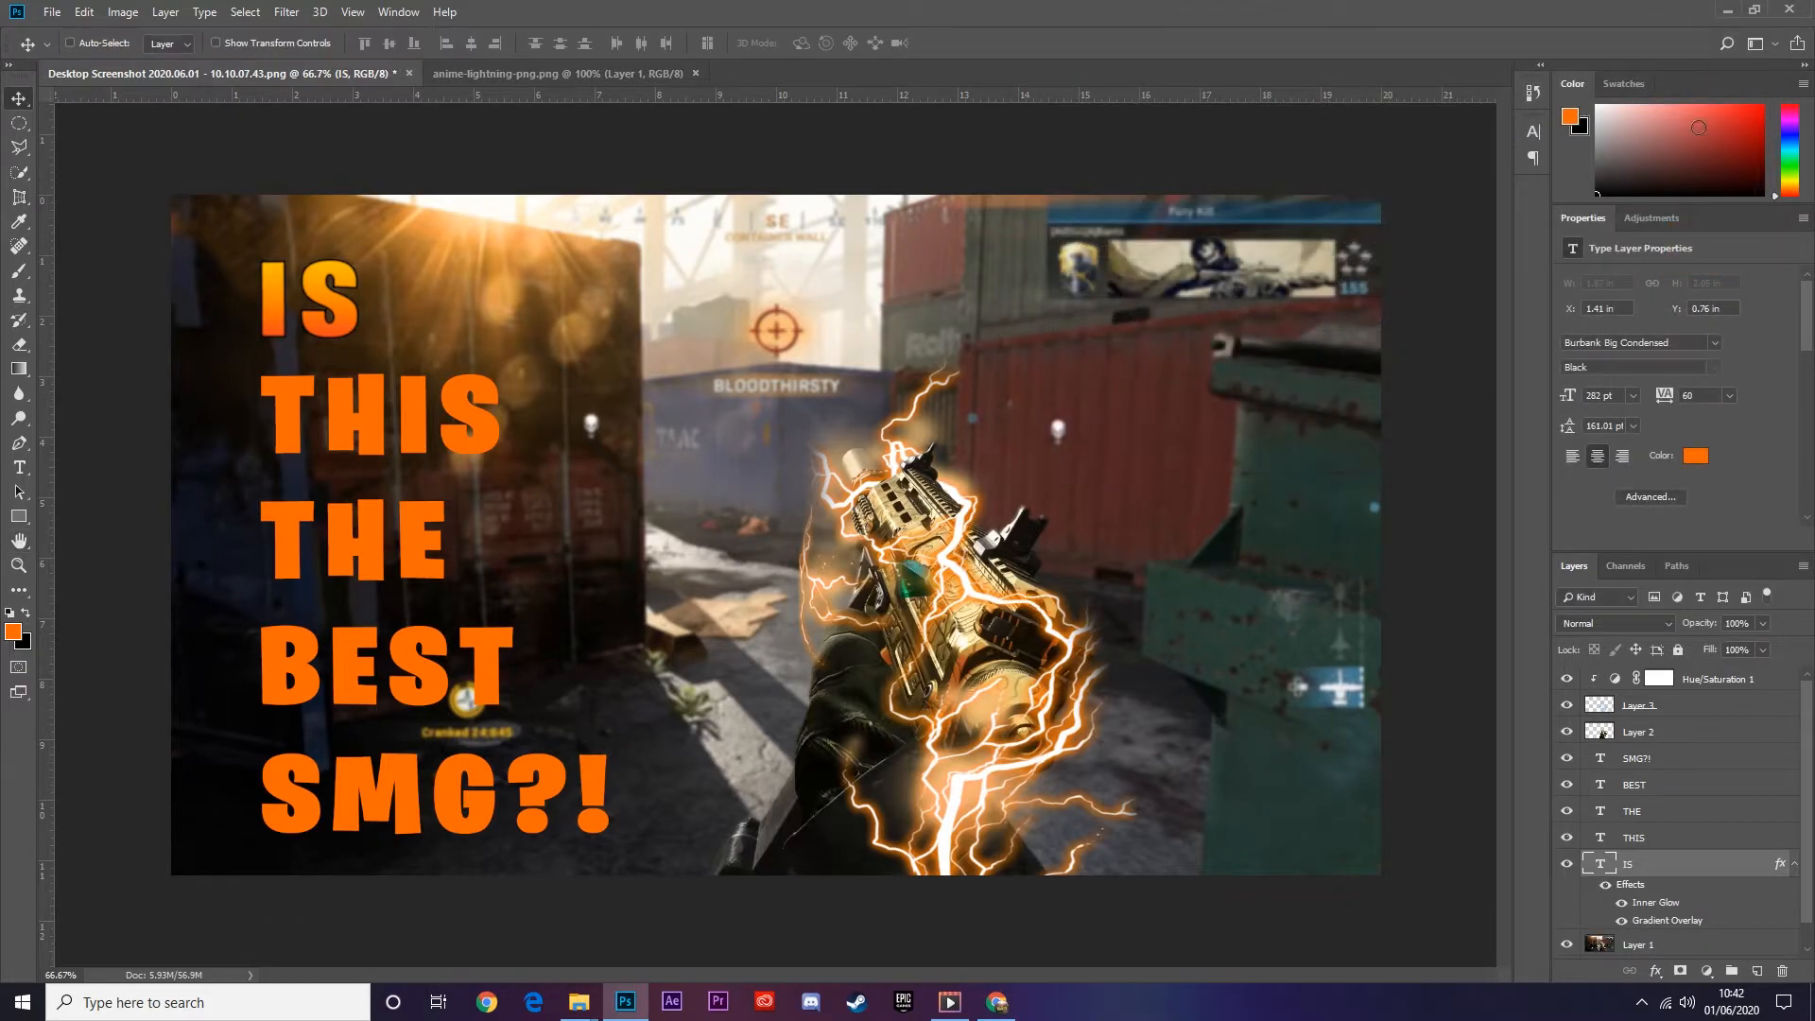
# - Apply the same orange-yellow Gradient Overlay and black Inner Glow to the "THIS" text layer
pyautogui.click(1734, 838)
pyautogui.doubleClick(1734, 838)
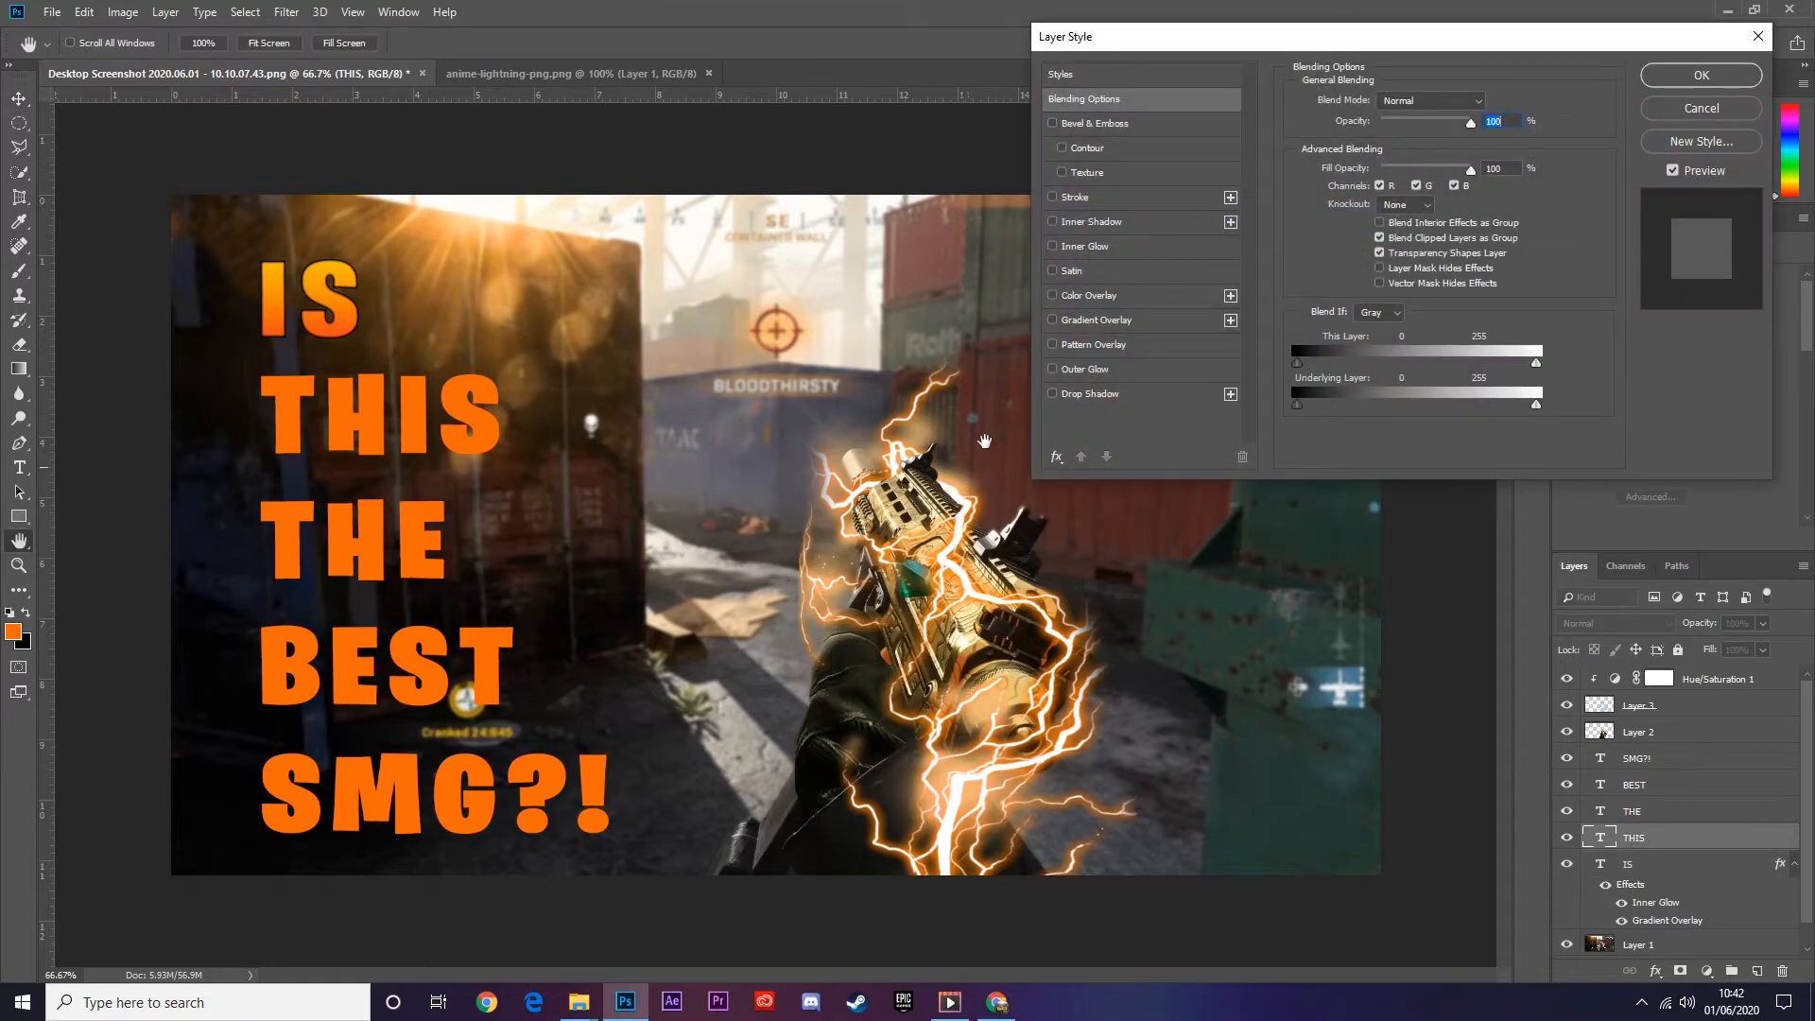
pyautogui.click(1055, 320)
pyautogui.click(1053, 247)
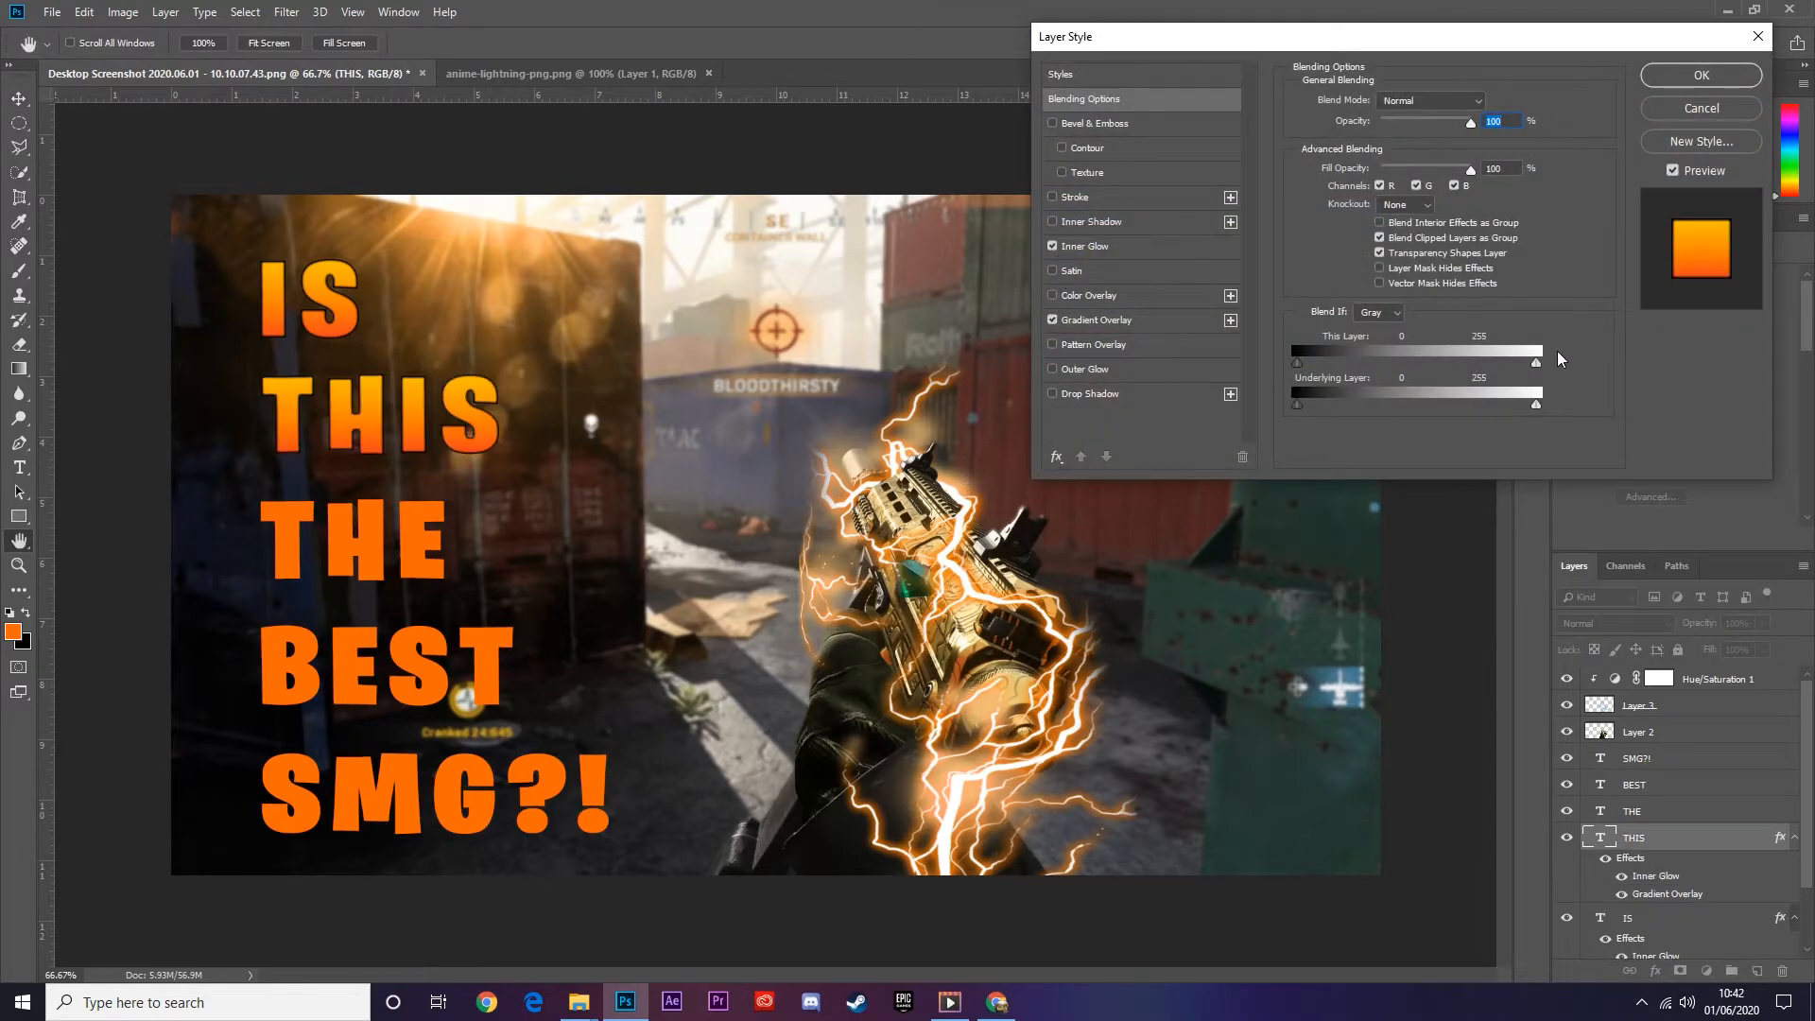
pyautogui.click(1656, 78)
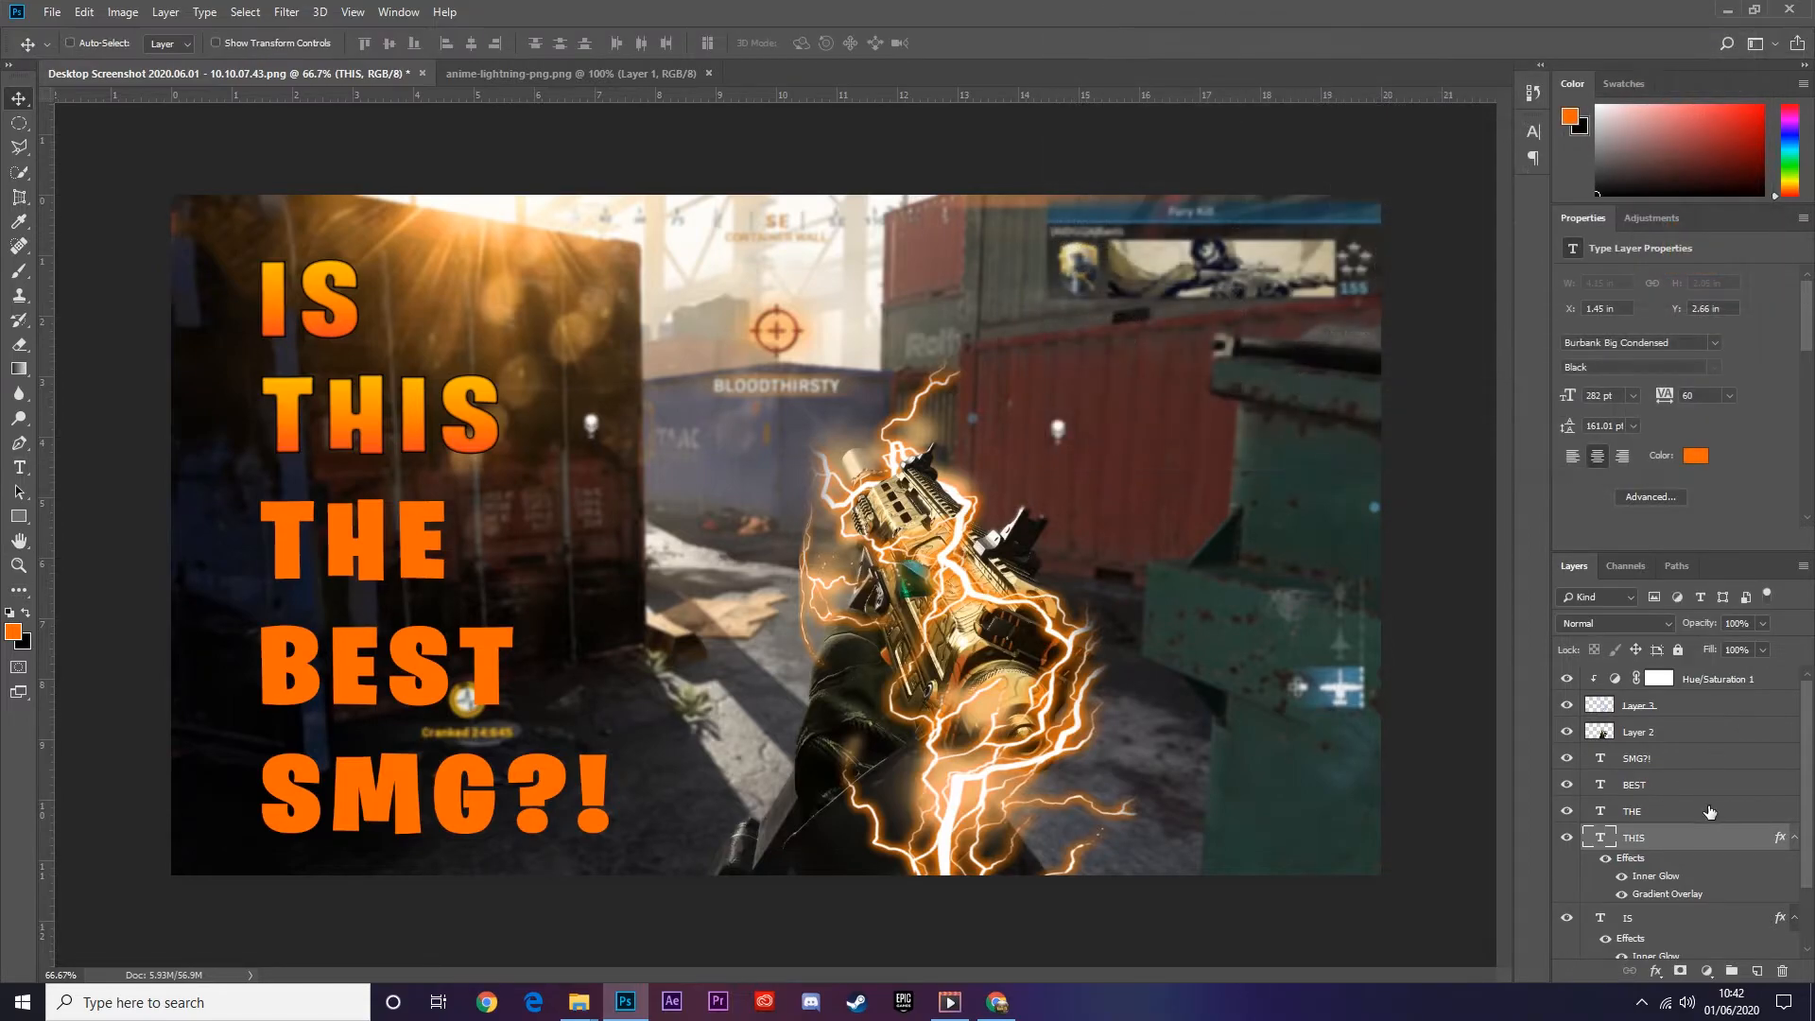
# - Give the "THE" and "BEST" text layers the same Gradient Overlay and Inner Glow as the words above
pyautogui.doubleClick(1709, 812)
pyautogui.click(1053, 320)
pyautogui.click(1053, 247)
pyautogui.click(1701, 74)
pyautogui.doubleClick(1709, 785)
pyautogui.click(1053, 320)
pyautogui.click(1053, 247)
pyautogui.click(1701, 74)
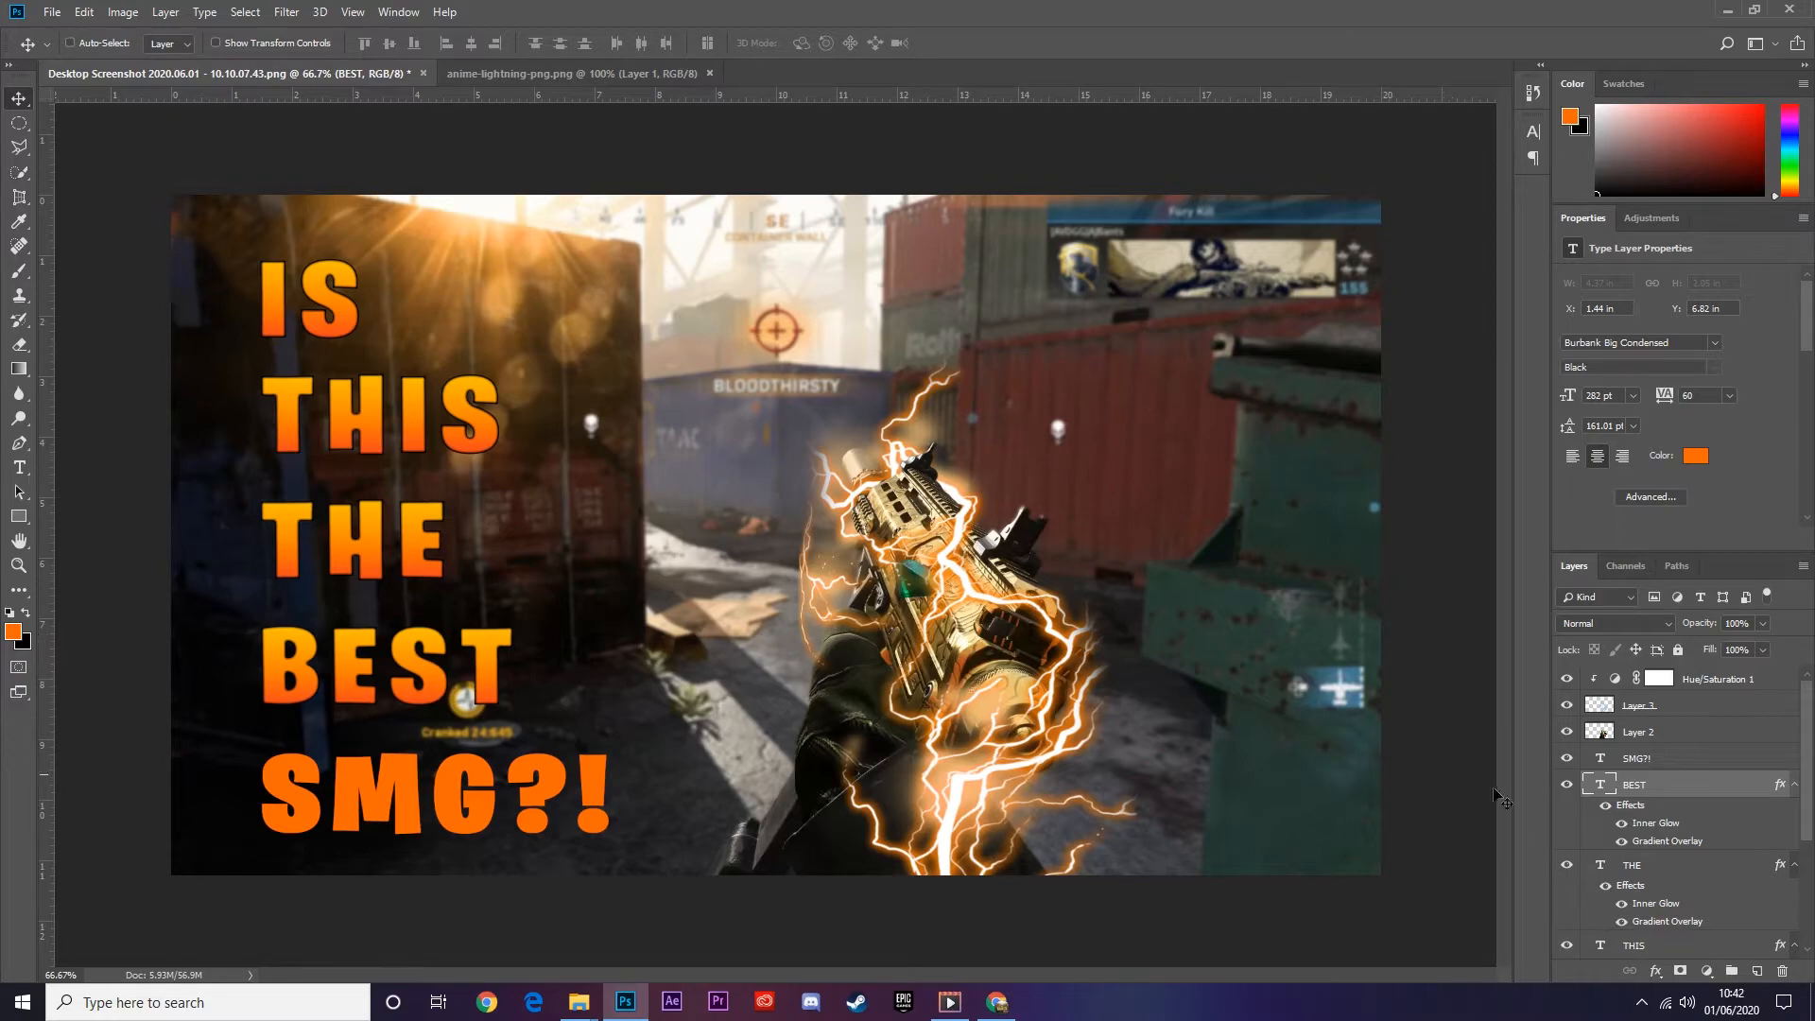
# - Add a Gradient Overlay to the "SMG?!" text layer using the black-to-white gradient preset
pyautogui.doubleClick(1711, 762)
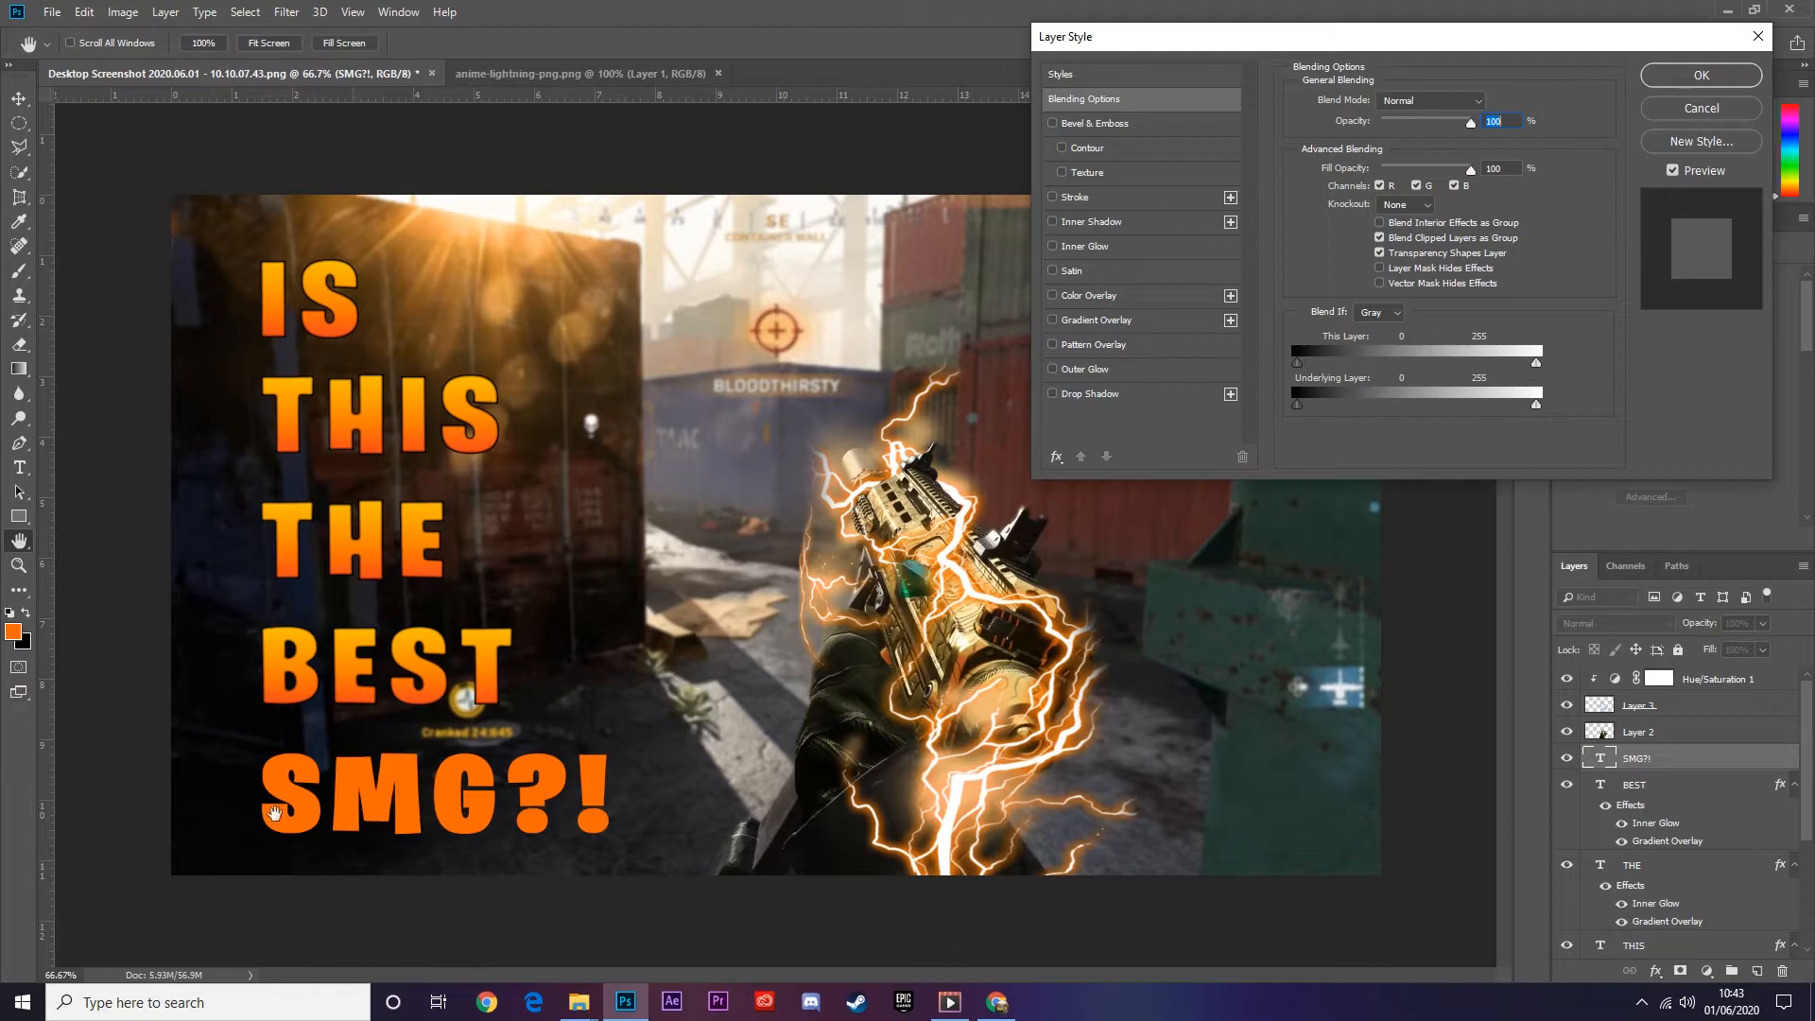
pyautogui.click(1053, 320)
pyautogui.click(1182, 319)
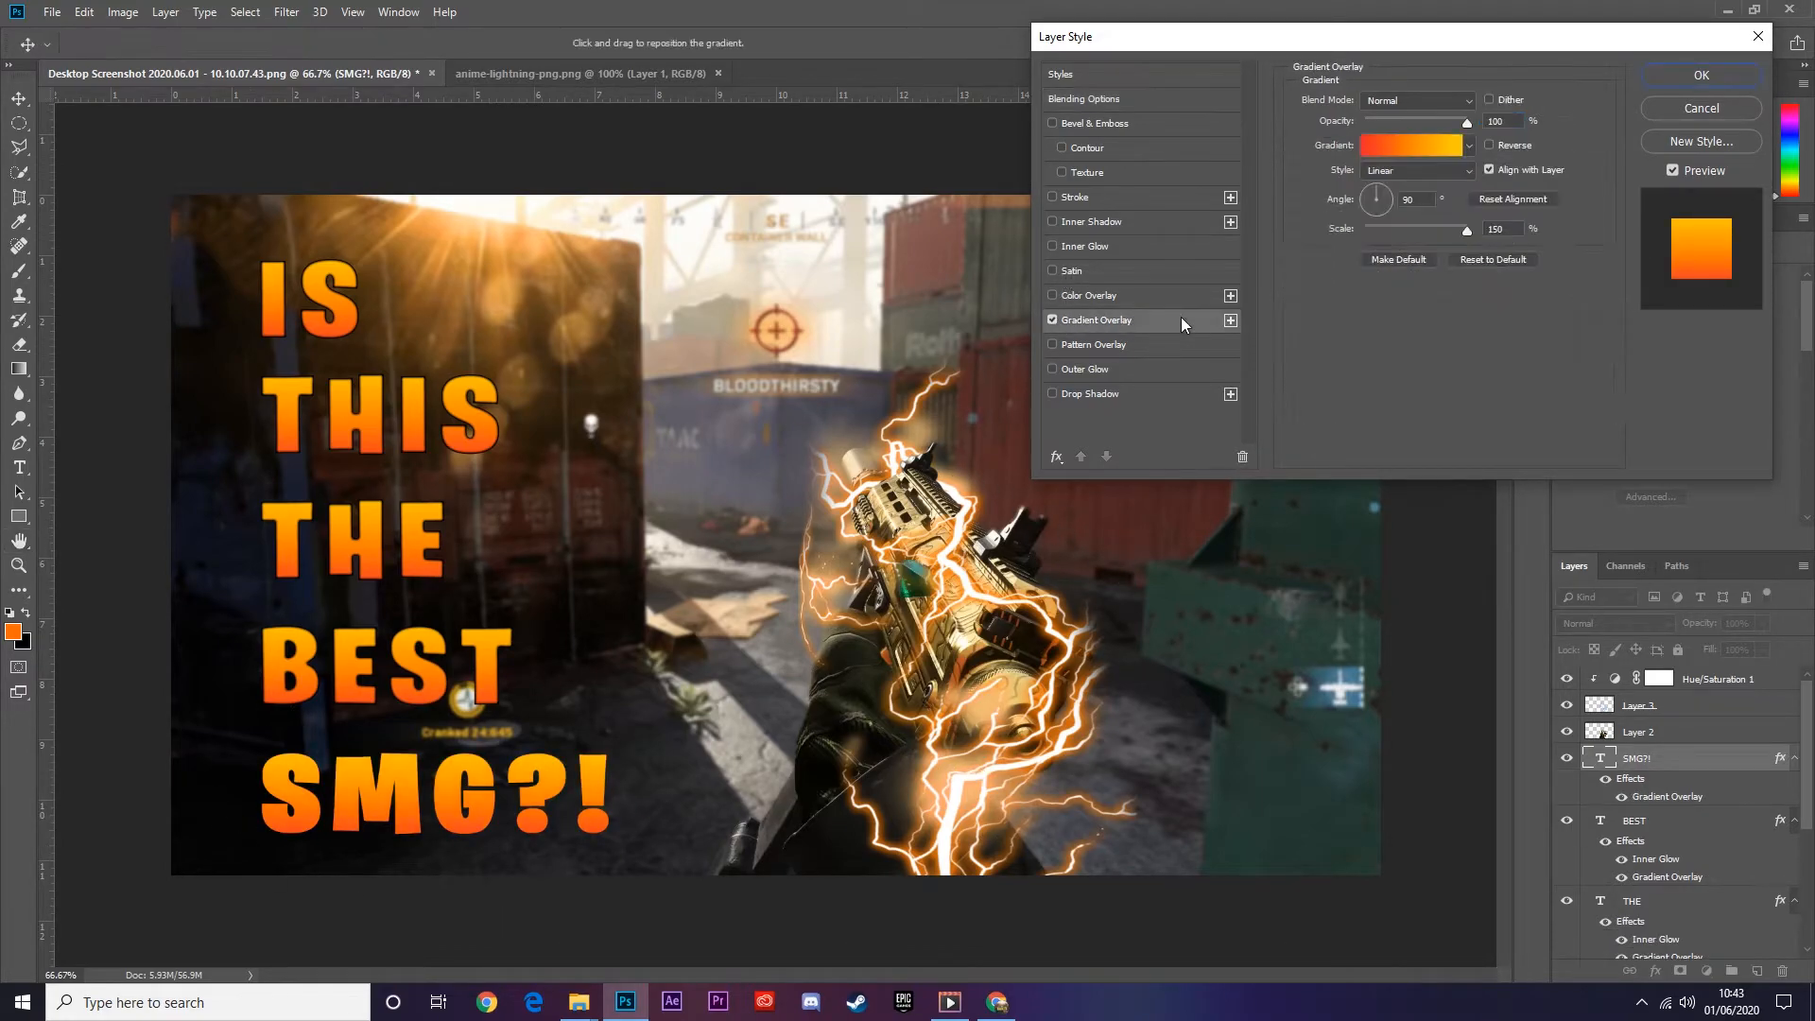
pyautogui.click(1399, 141)
pyautogui.moveTo(1467, 247); pyautogui.dragTo(1467, 338)
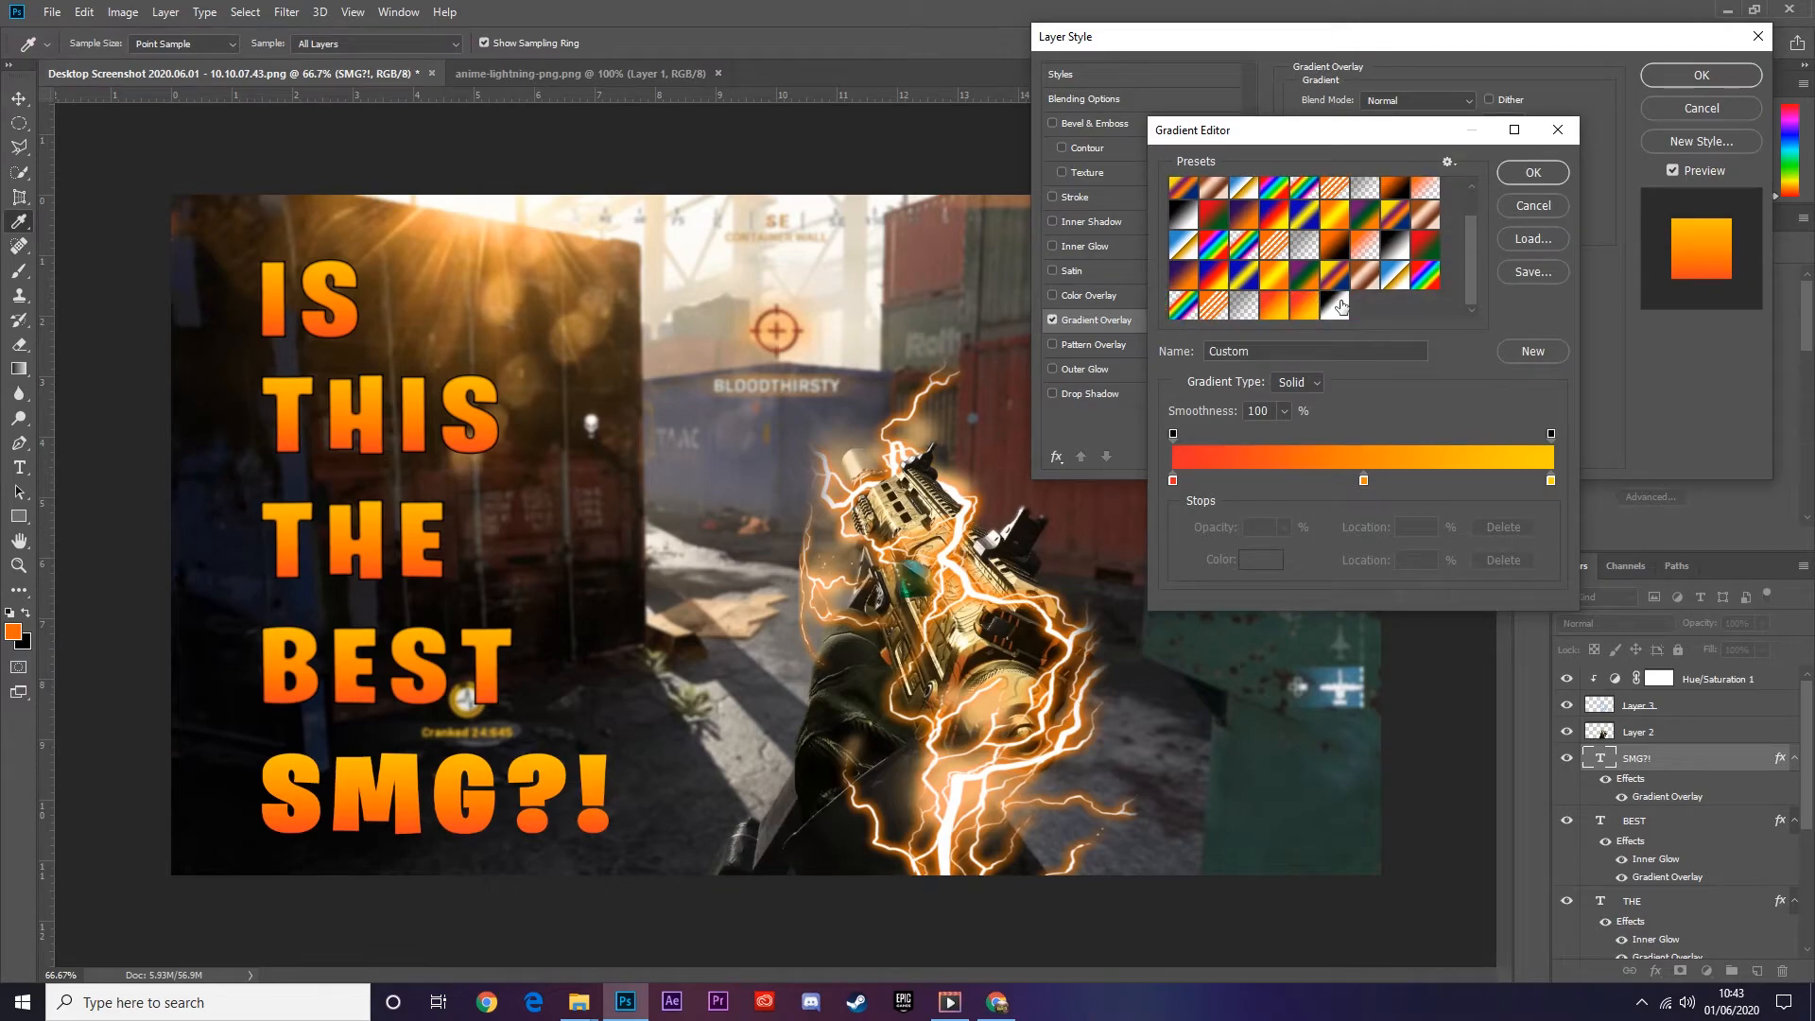
pyautogui.click(1334, 300)
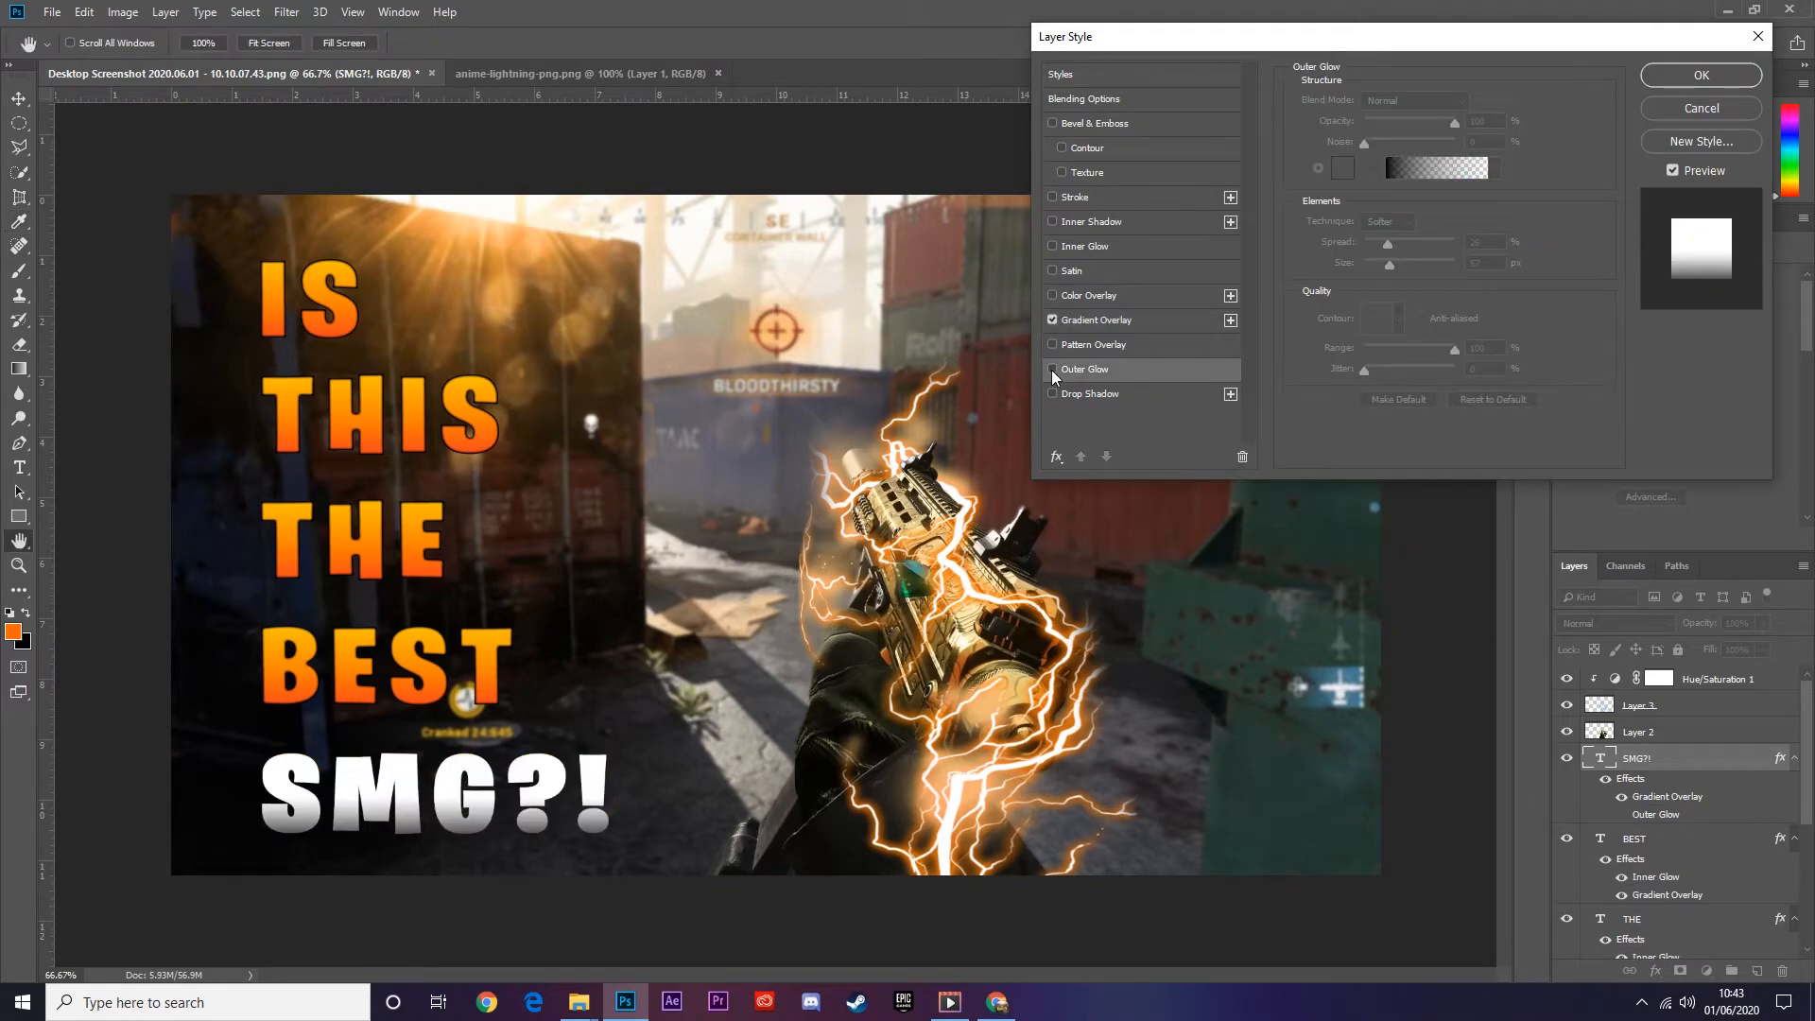
# - Add an Outer Glow to "SMG?!" with the Black, White gradient, 32% spread and 32 px size, and apply the style
pyautogui.click(1052, 369)
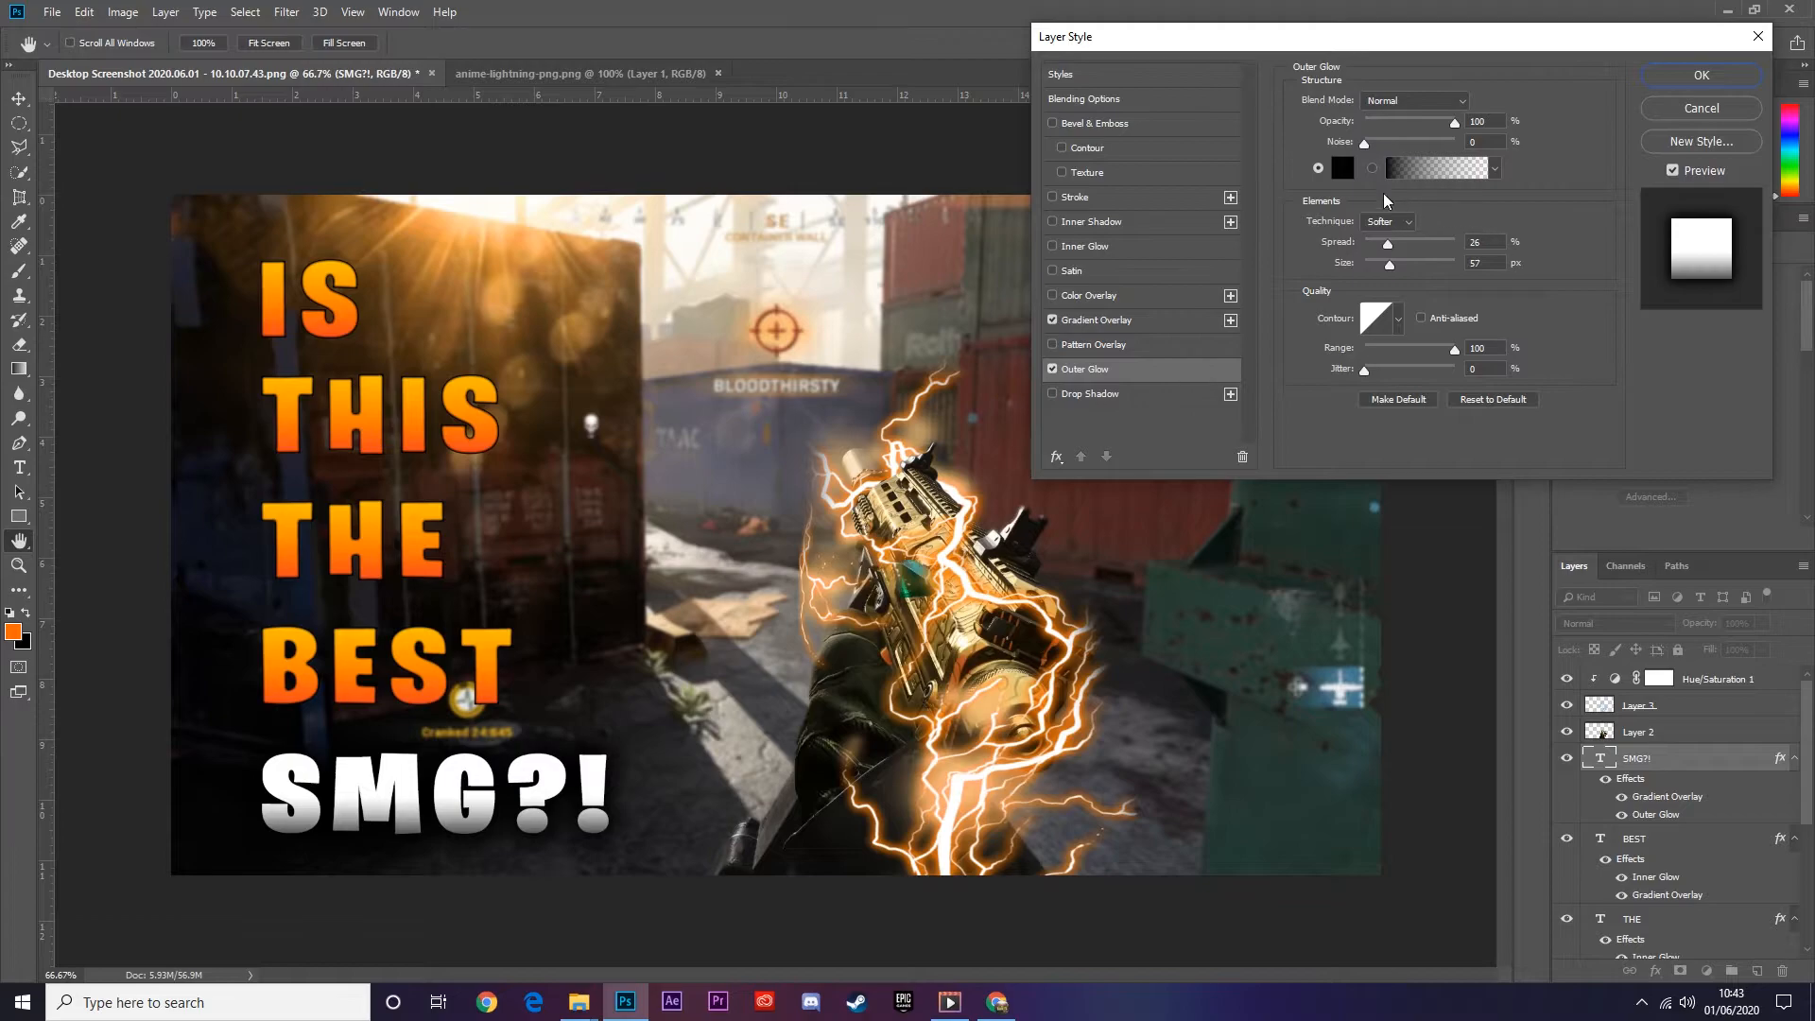
pyautogui.click(1436, 169)
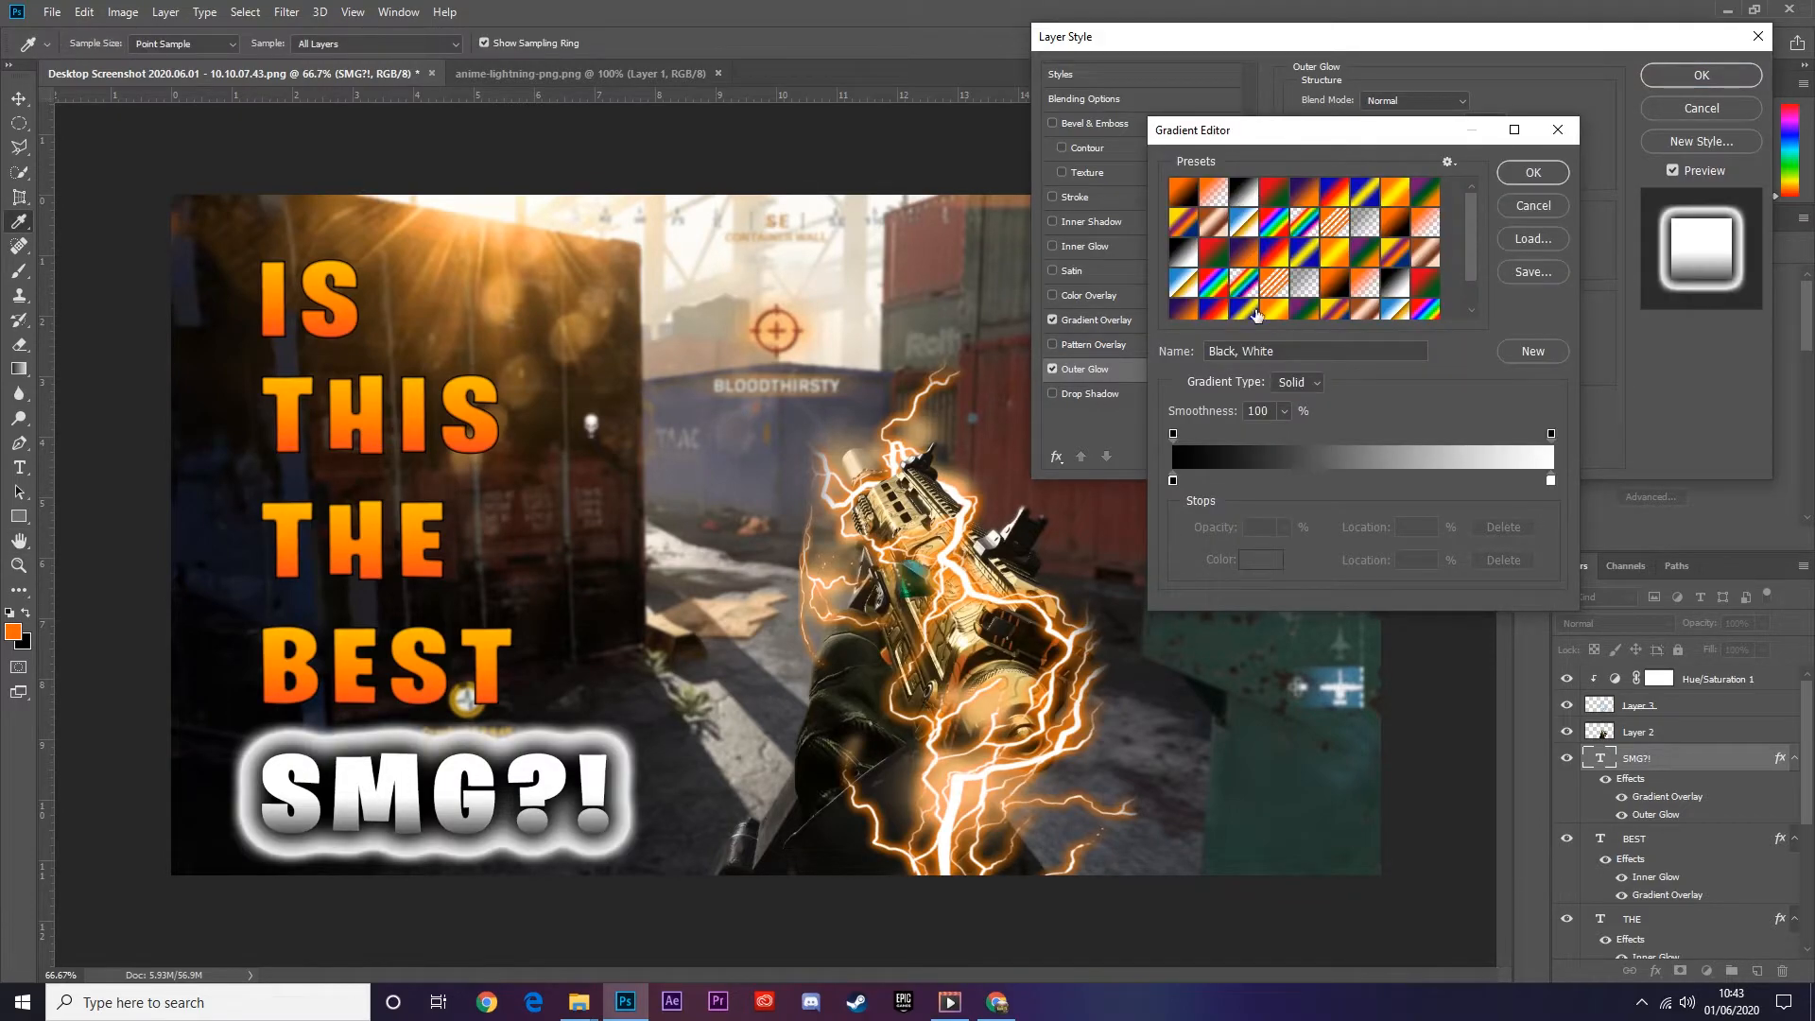
pyautogui.click(1531, 172)
pyautogui.moveTo(1377, 242)
pyautogui.mouseDown()
pyautogui.moveTo(1394, 248)
pyautogui.moveTo(1380, 264)
pyautogui.mouseUp()
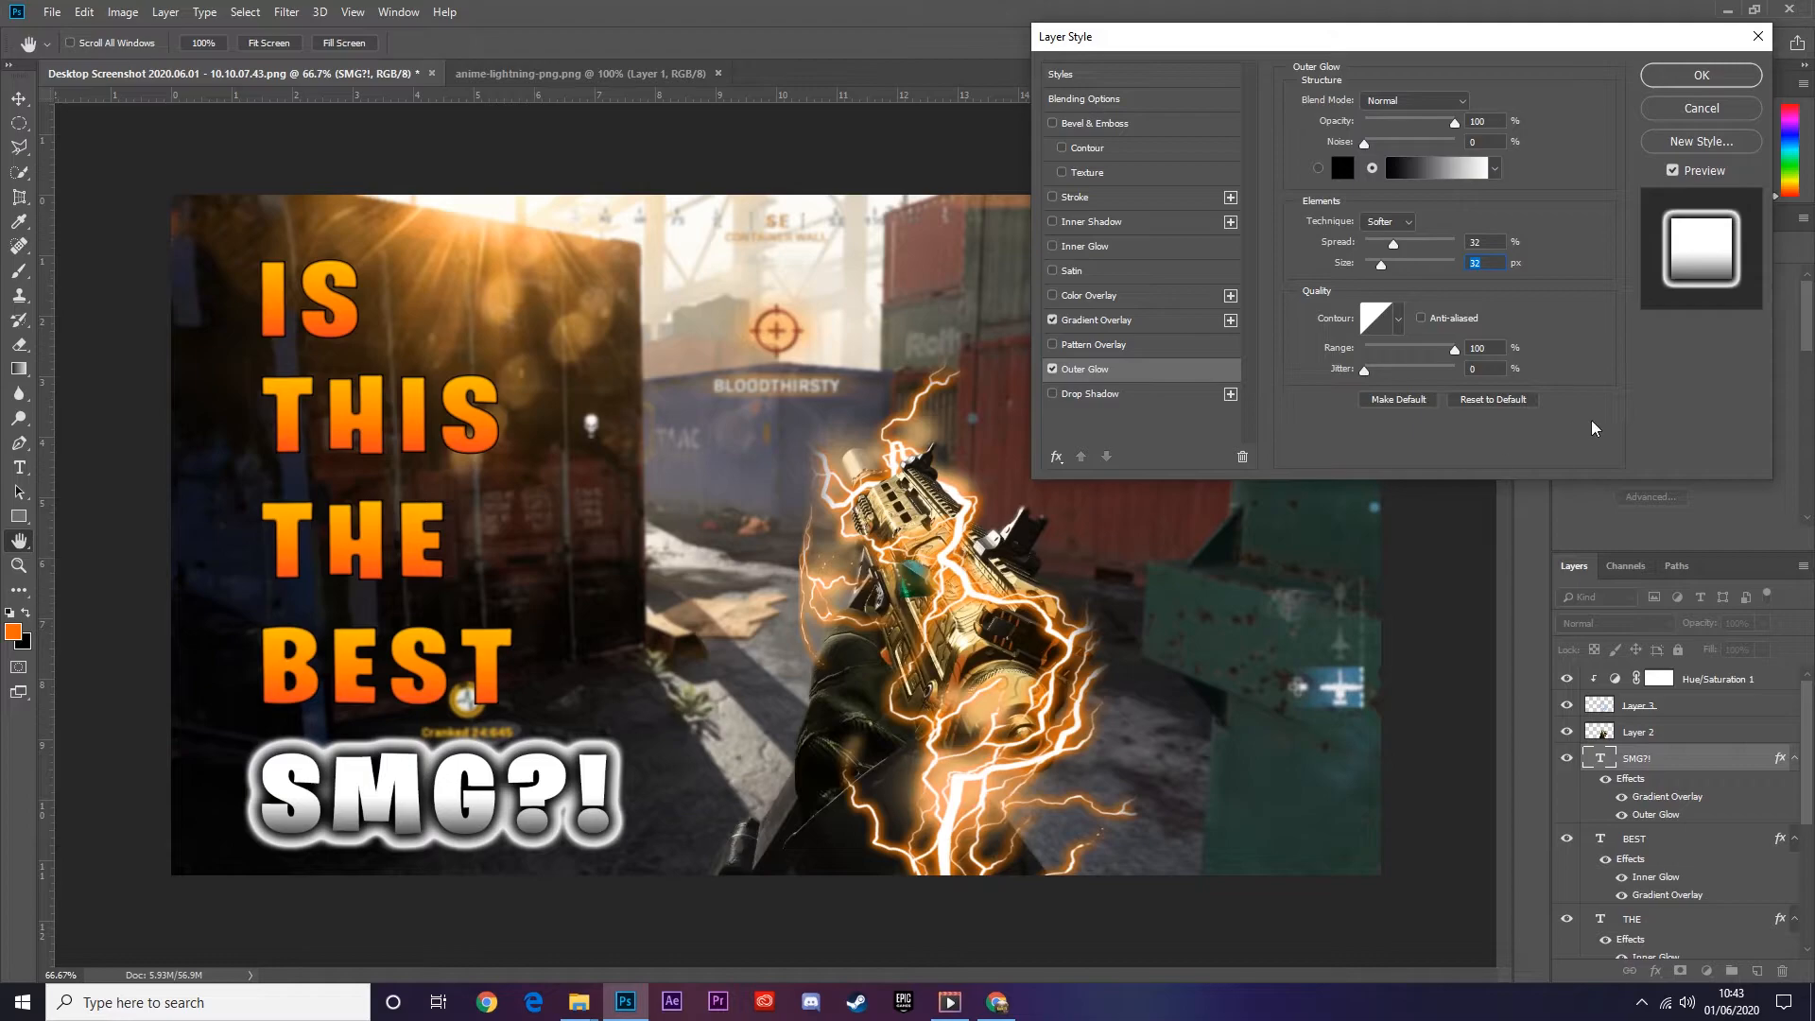
pyautogui.click(1707, 80)
# - Try an orange brush scribble on a new layer above Hue/Saturation 1, toggle that layer's visibility, and remove it
pyautogui.hotkey('alt', '[')
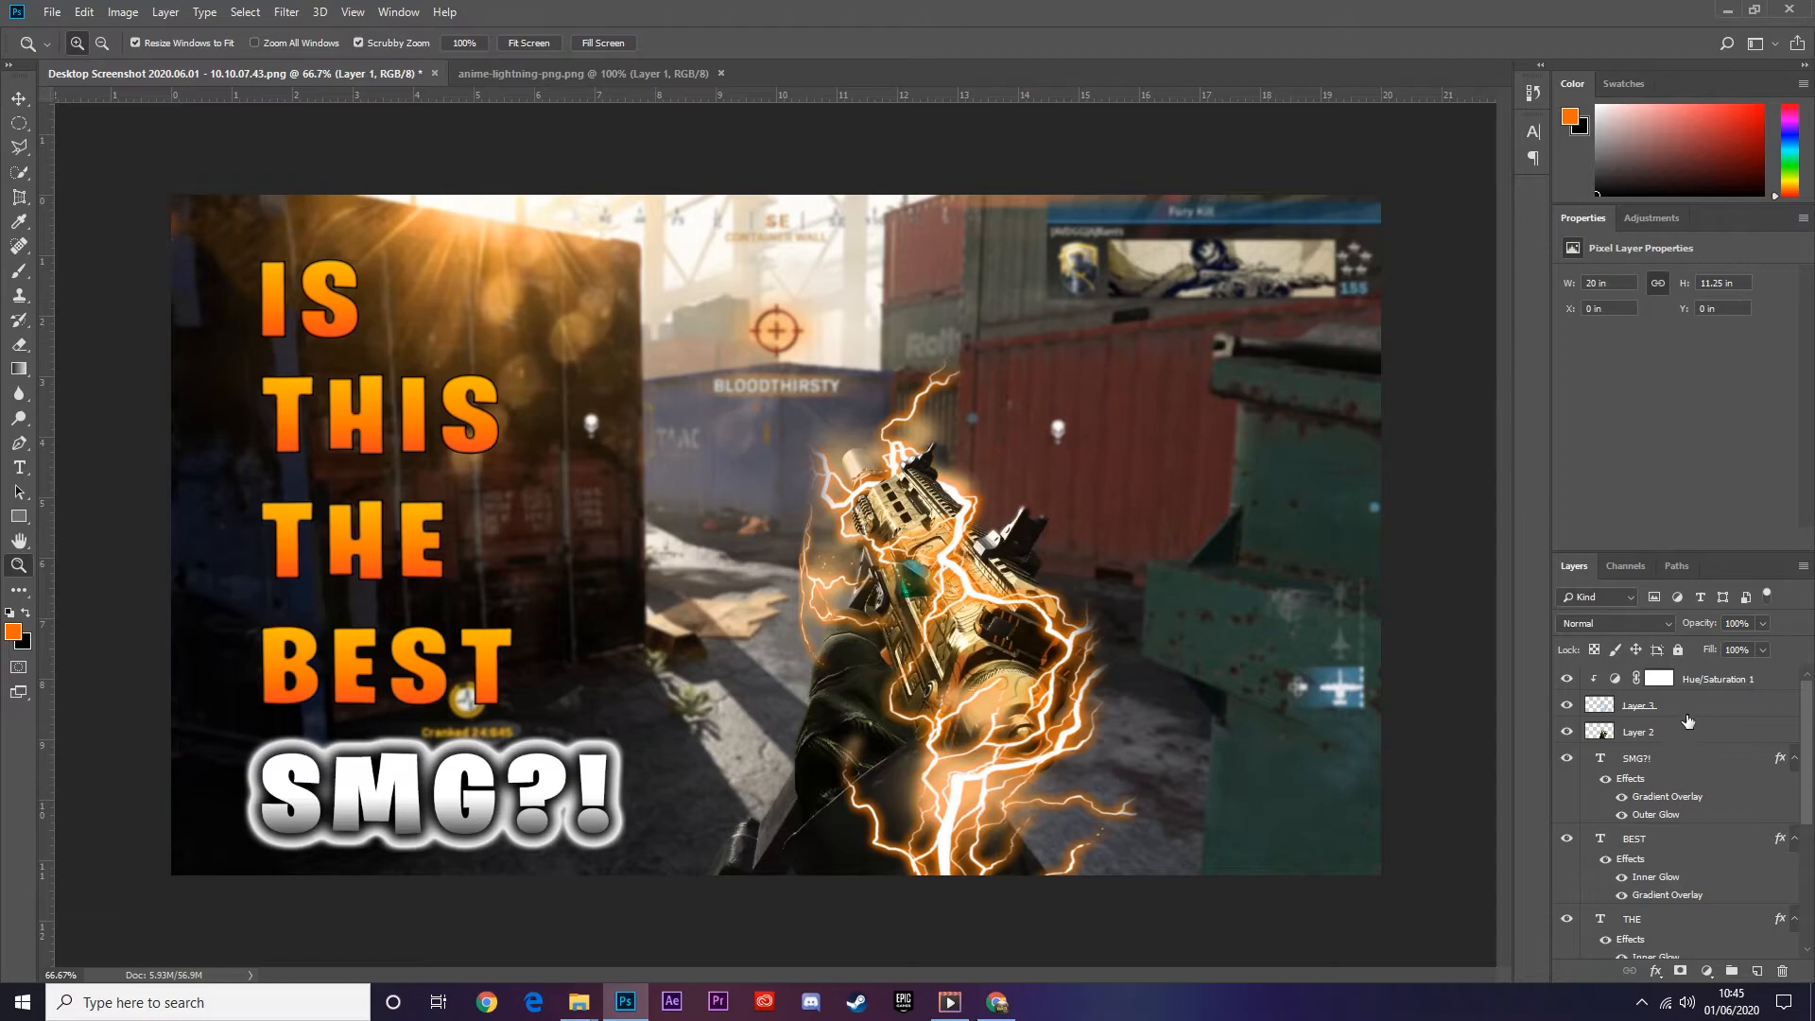
pyautogui.click(1711, 680)
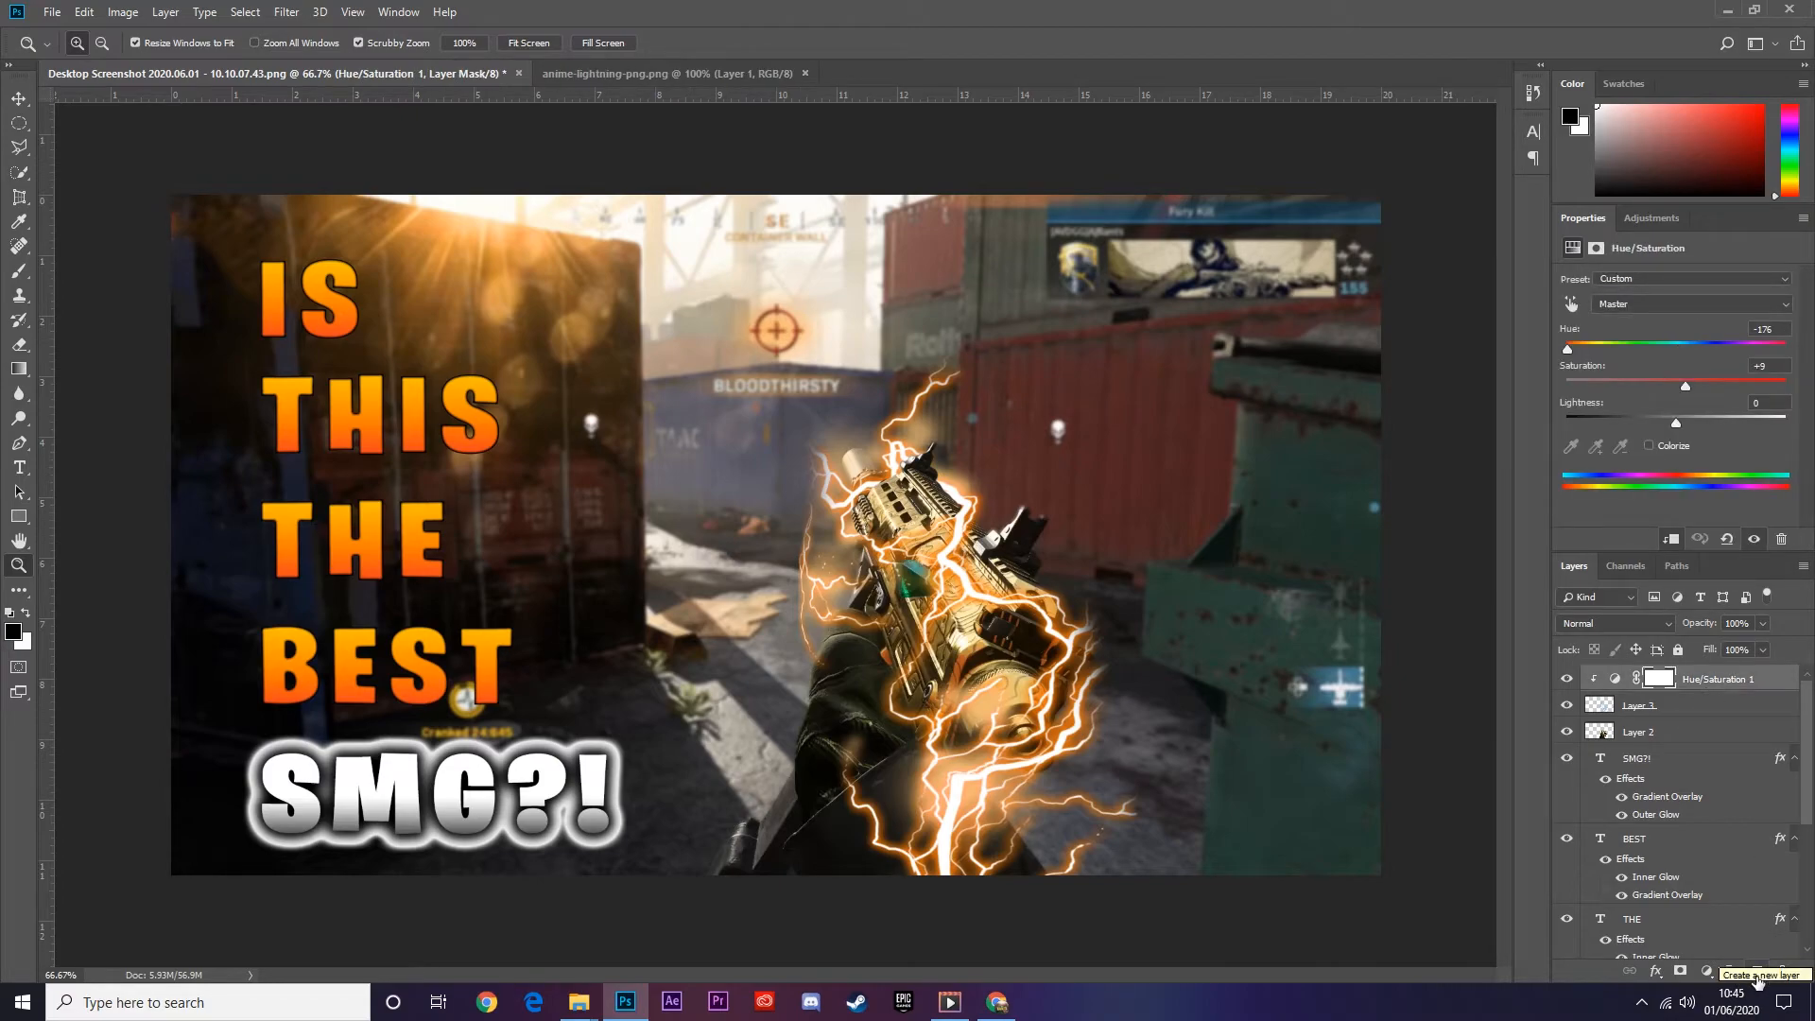
pyautogui.click(1757, 974)
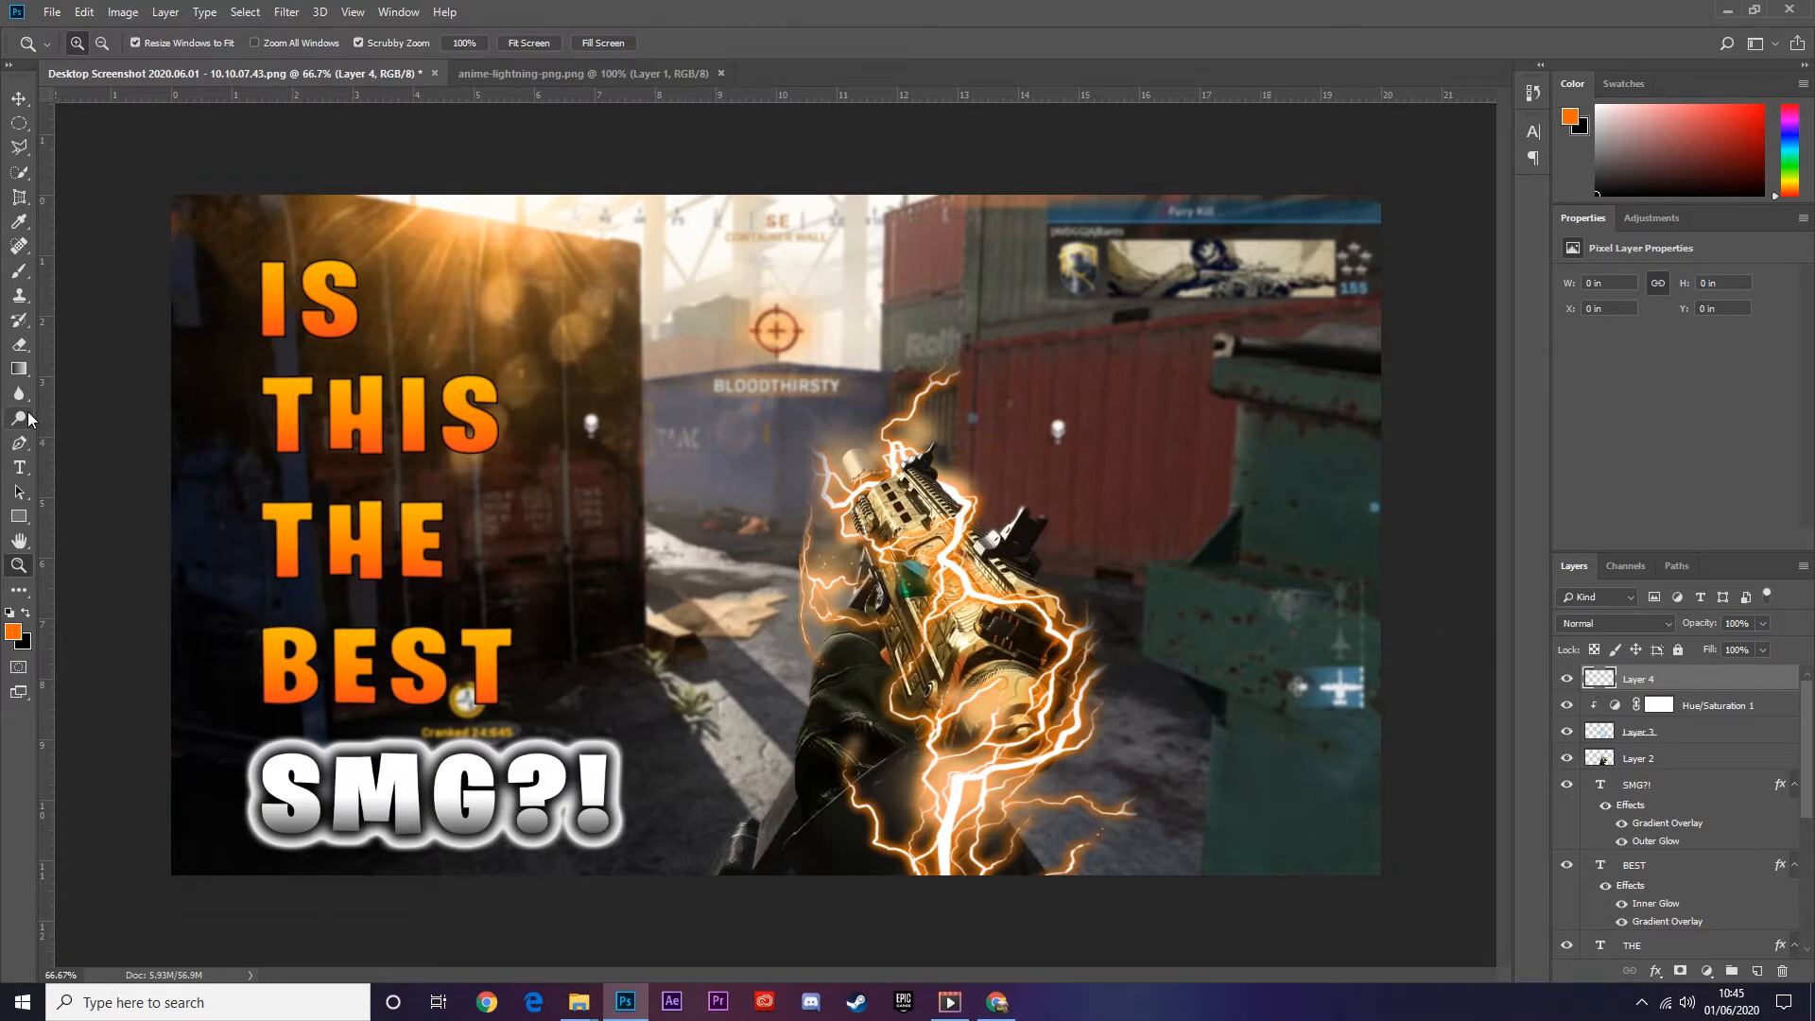
pyautogui.click(19, 271)
pyautogui.moveTo(1068, 392)
pyautogui.mouseDown()
pyautogui.moveTo(662, 284)
pyautogui.moveTo(1021, 473)
pyautogui.mouseUp()
pyautogui.click(1566, 679)
pyautogui.click(1567, 679)
pyautogui.click(1566, 679)
pyautogui.click(1566, 678)
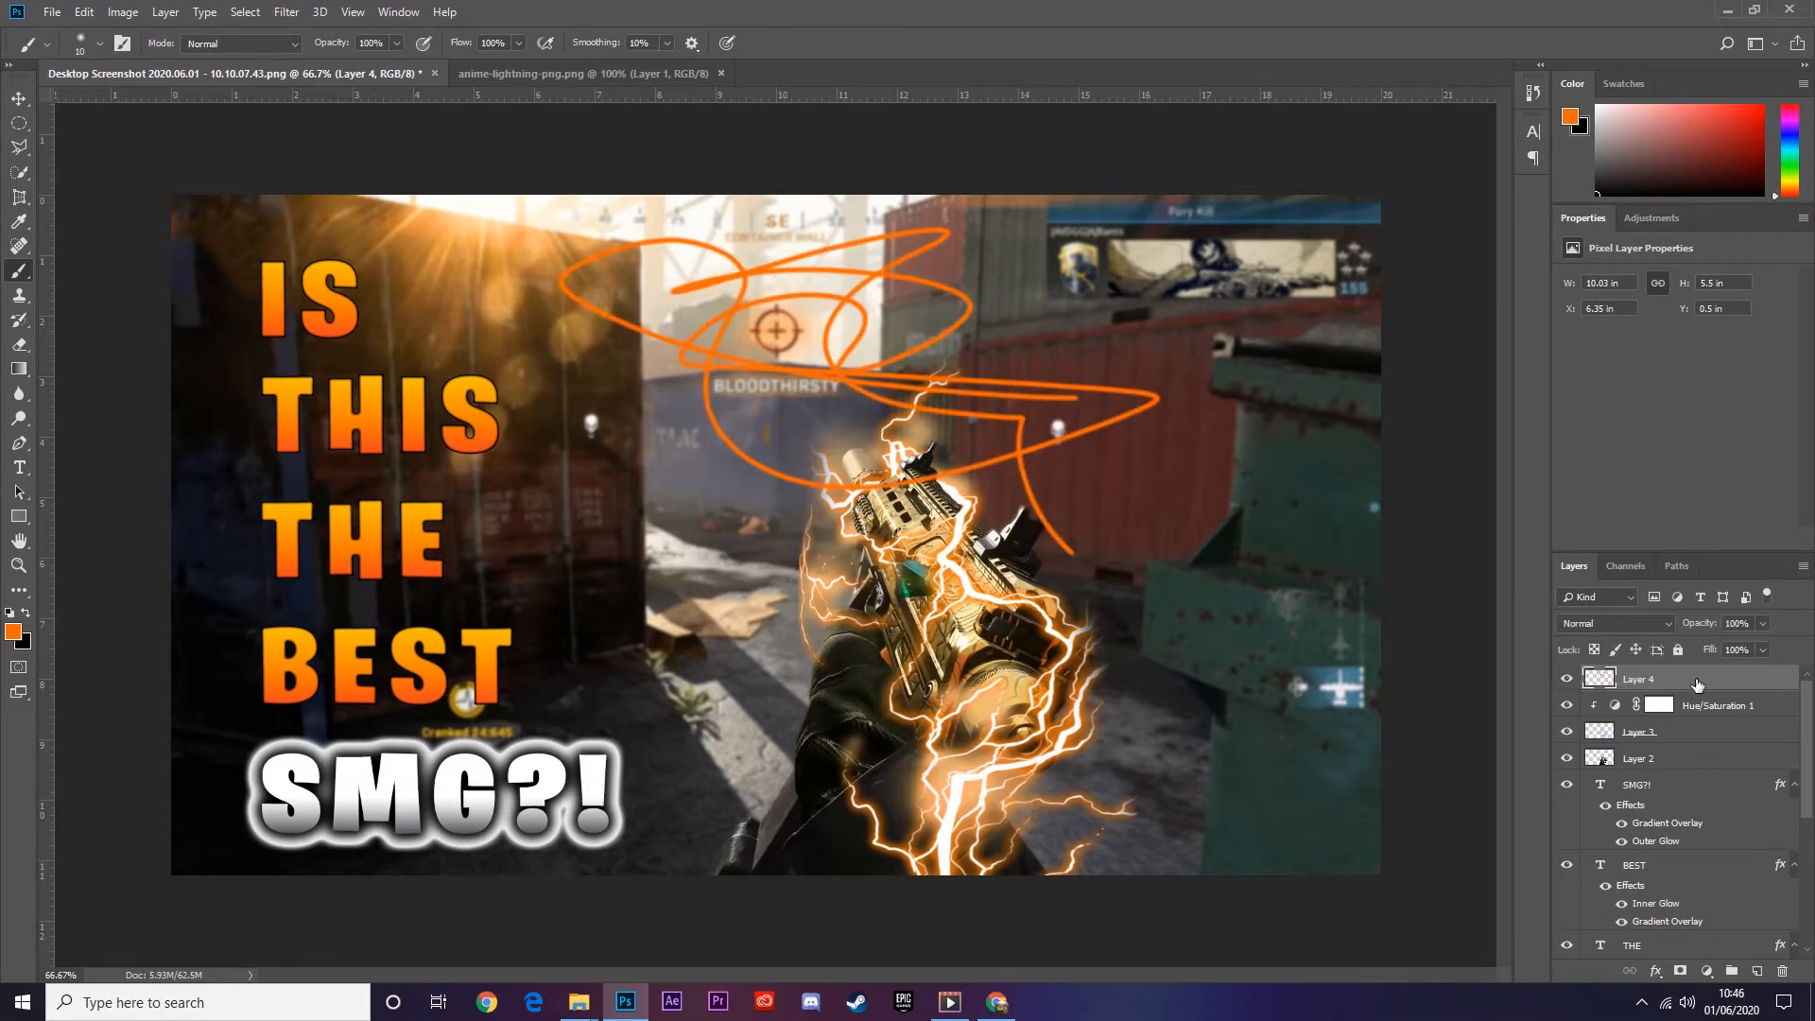
pyautogui.hotkey('ctrl', 'z')
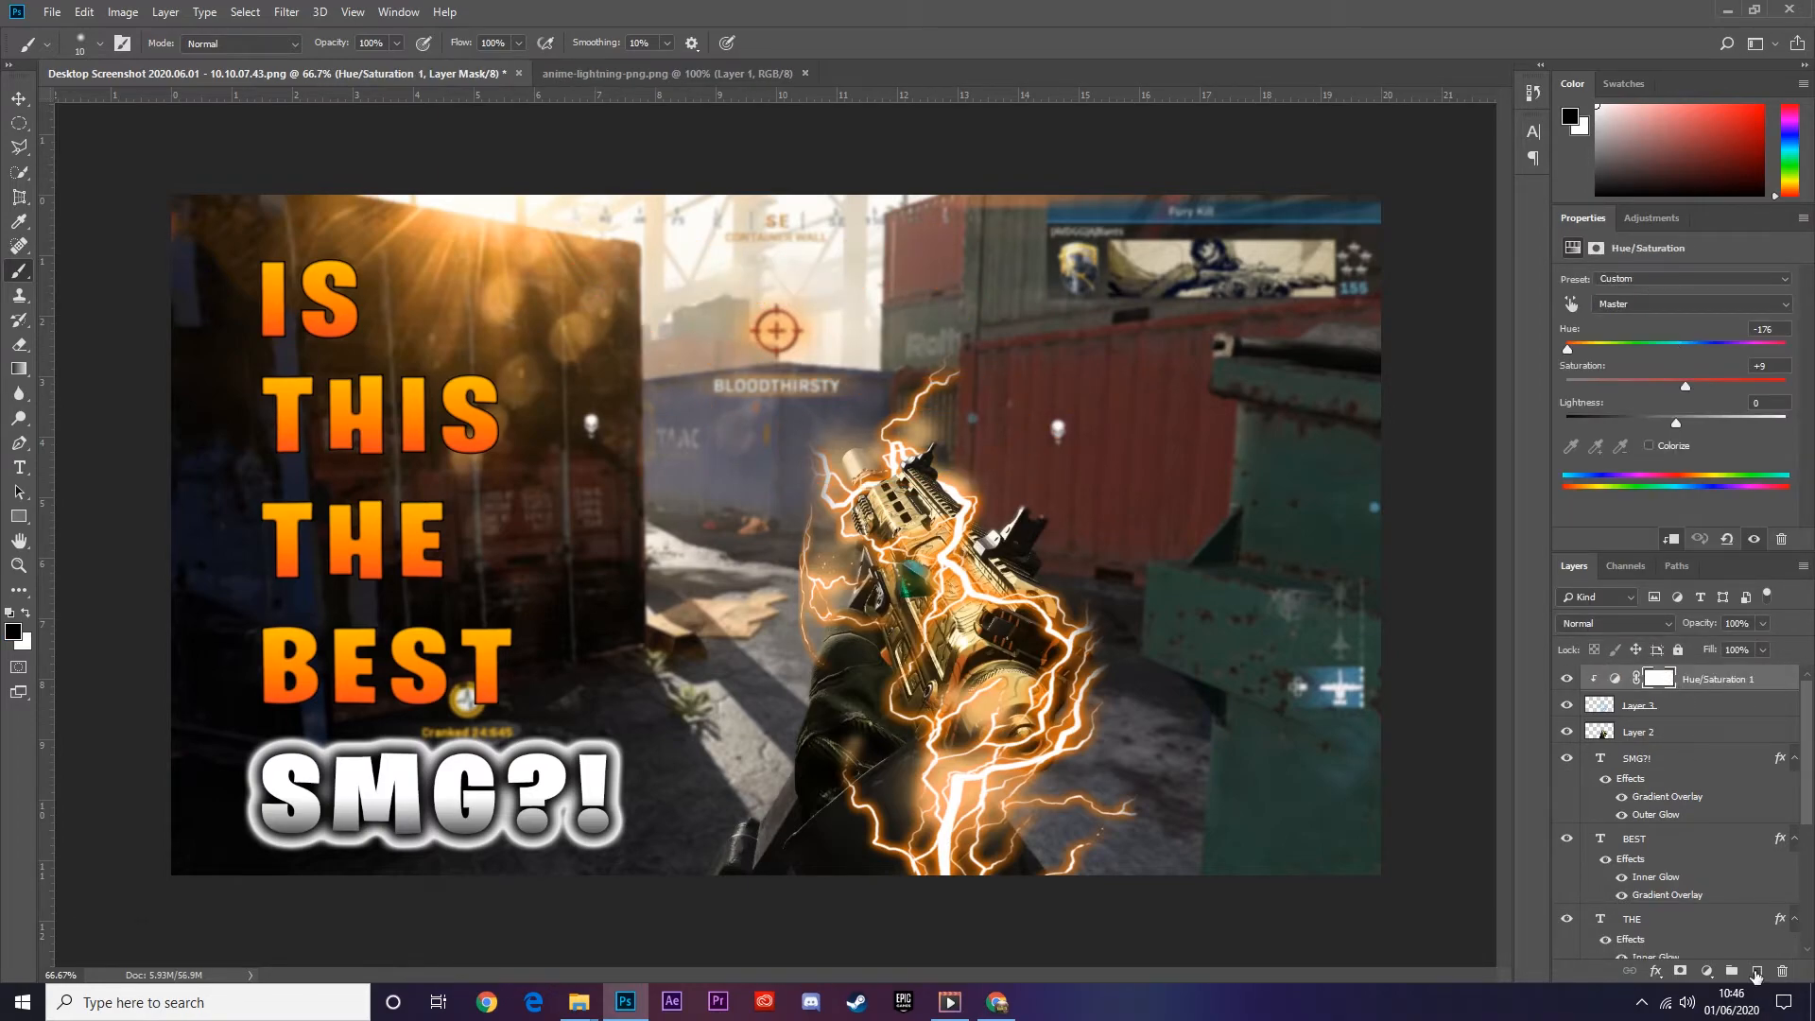
# - On a new top layer, paint a soft white glow about 8.5 in wide over the bright sky between the containers with a 500-pixel brush
pyautogui.click(9, 614)
pyautogui.click(26, 614)
pyautogui.click(18, 636)
pyautogui.press('Return')
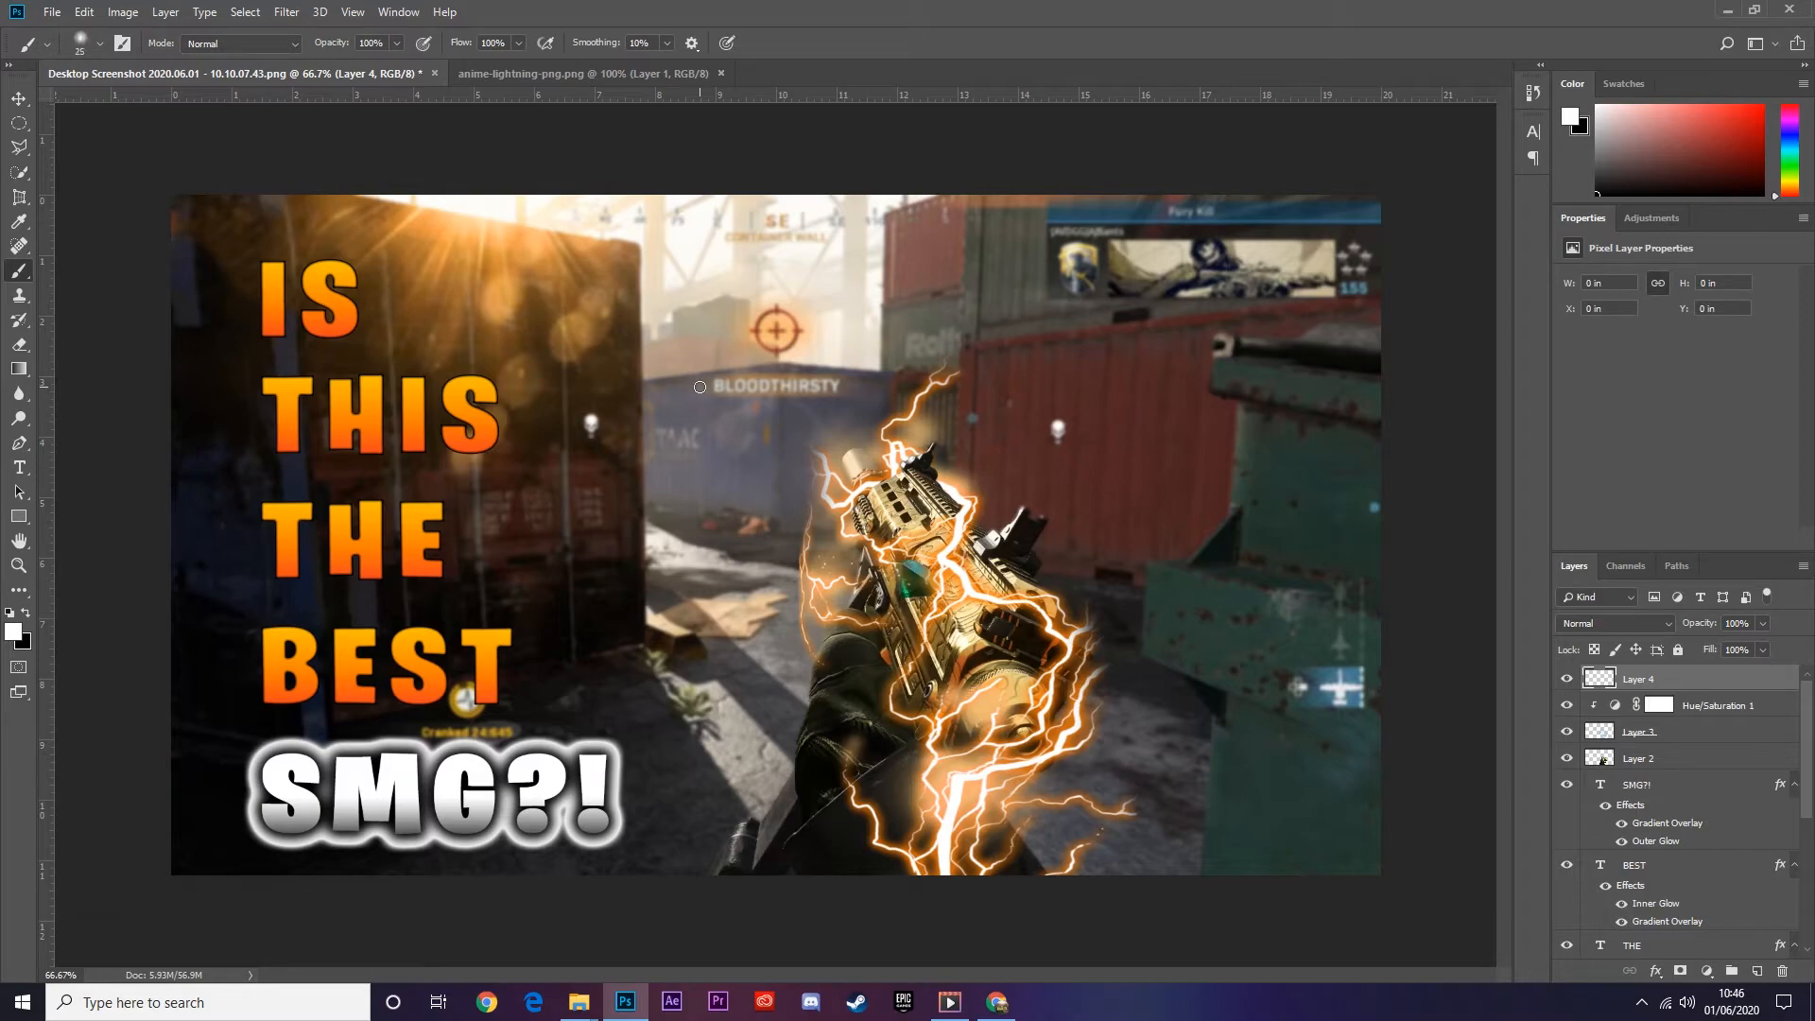
pyautogui.press(']')
pyautogui.press(']')
pyautogui.press(']')
pyautogui.press(']')
pyautogui.press(']')
pyautogui.press(']')
pyautogui.press(']')
pyautogui.press(']')
pyautogui.press(']')
pyautogui.press(']')
pyautogui.press(']')
pyautogui.press(']')
pyautogui.press(']')
pyautogui.press(']')
pyautogui.press(']')
pyautogui.press(']')
pyautogui.press(']')
pyautogui.press(']')
pyautogui.press(']')
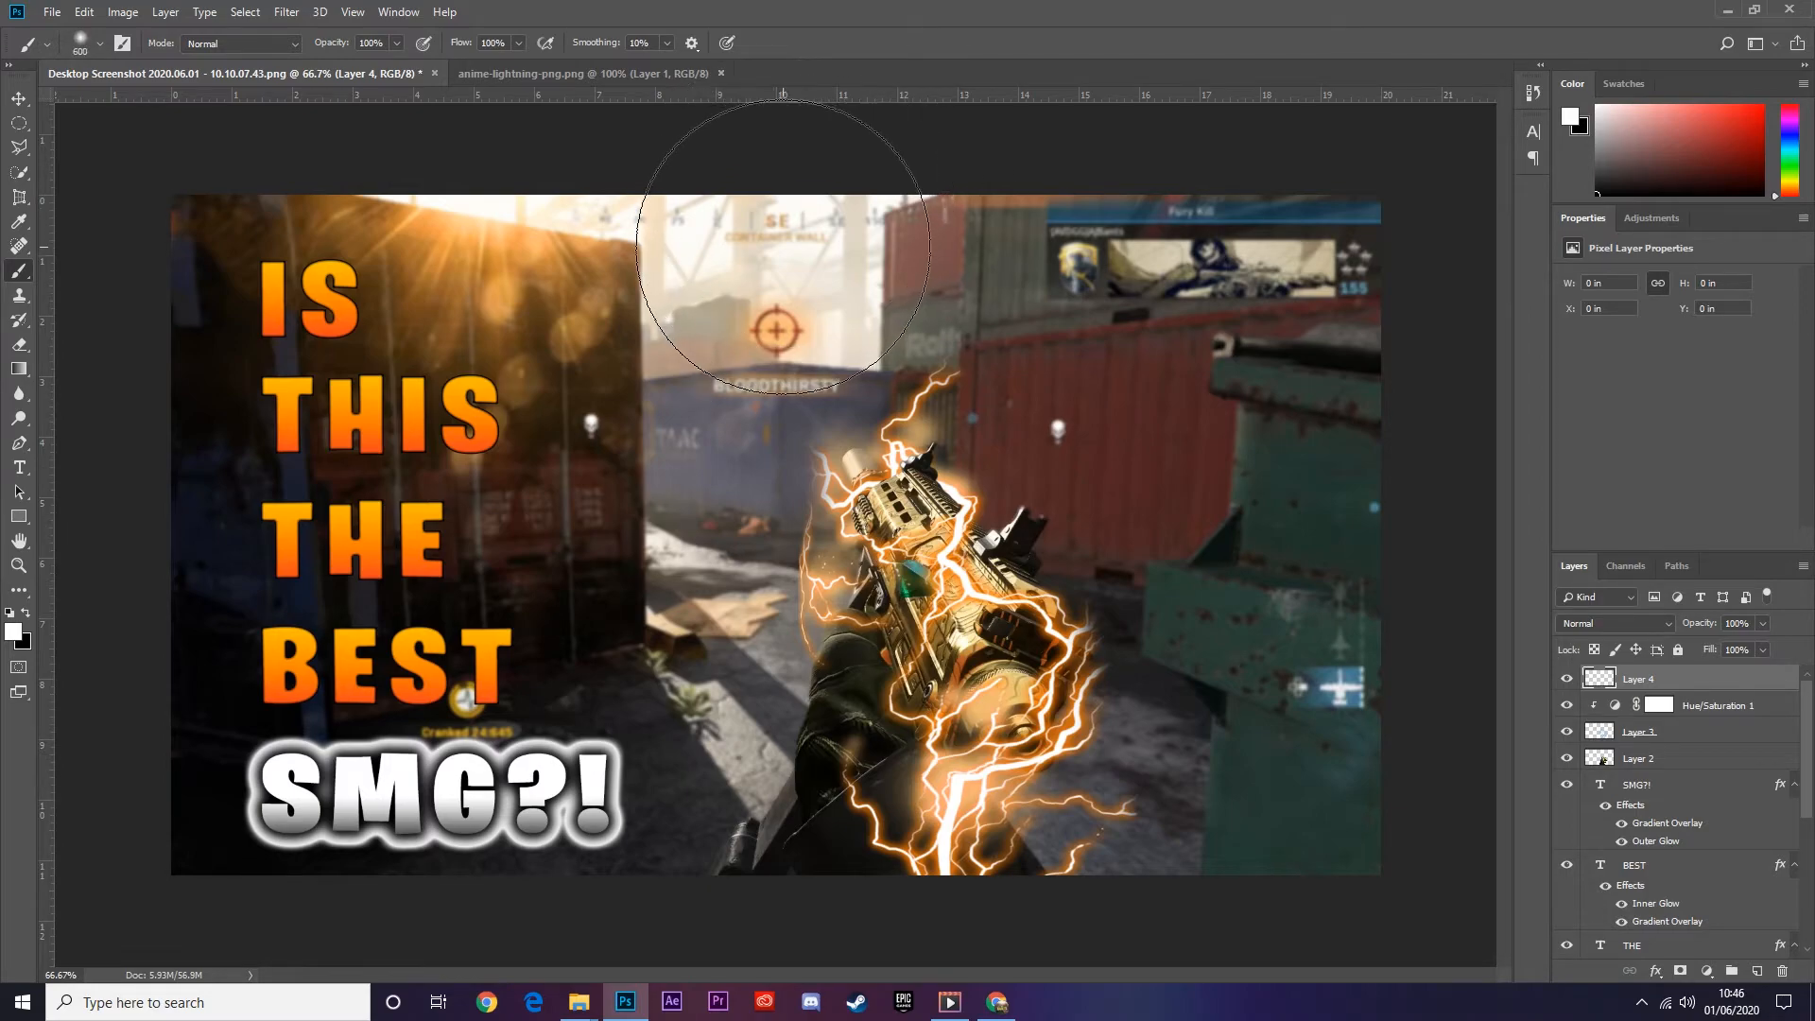
pyautogui.press('[')
pyautogui.click(777, 250)
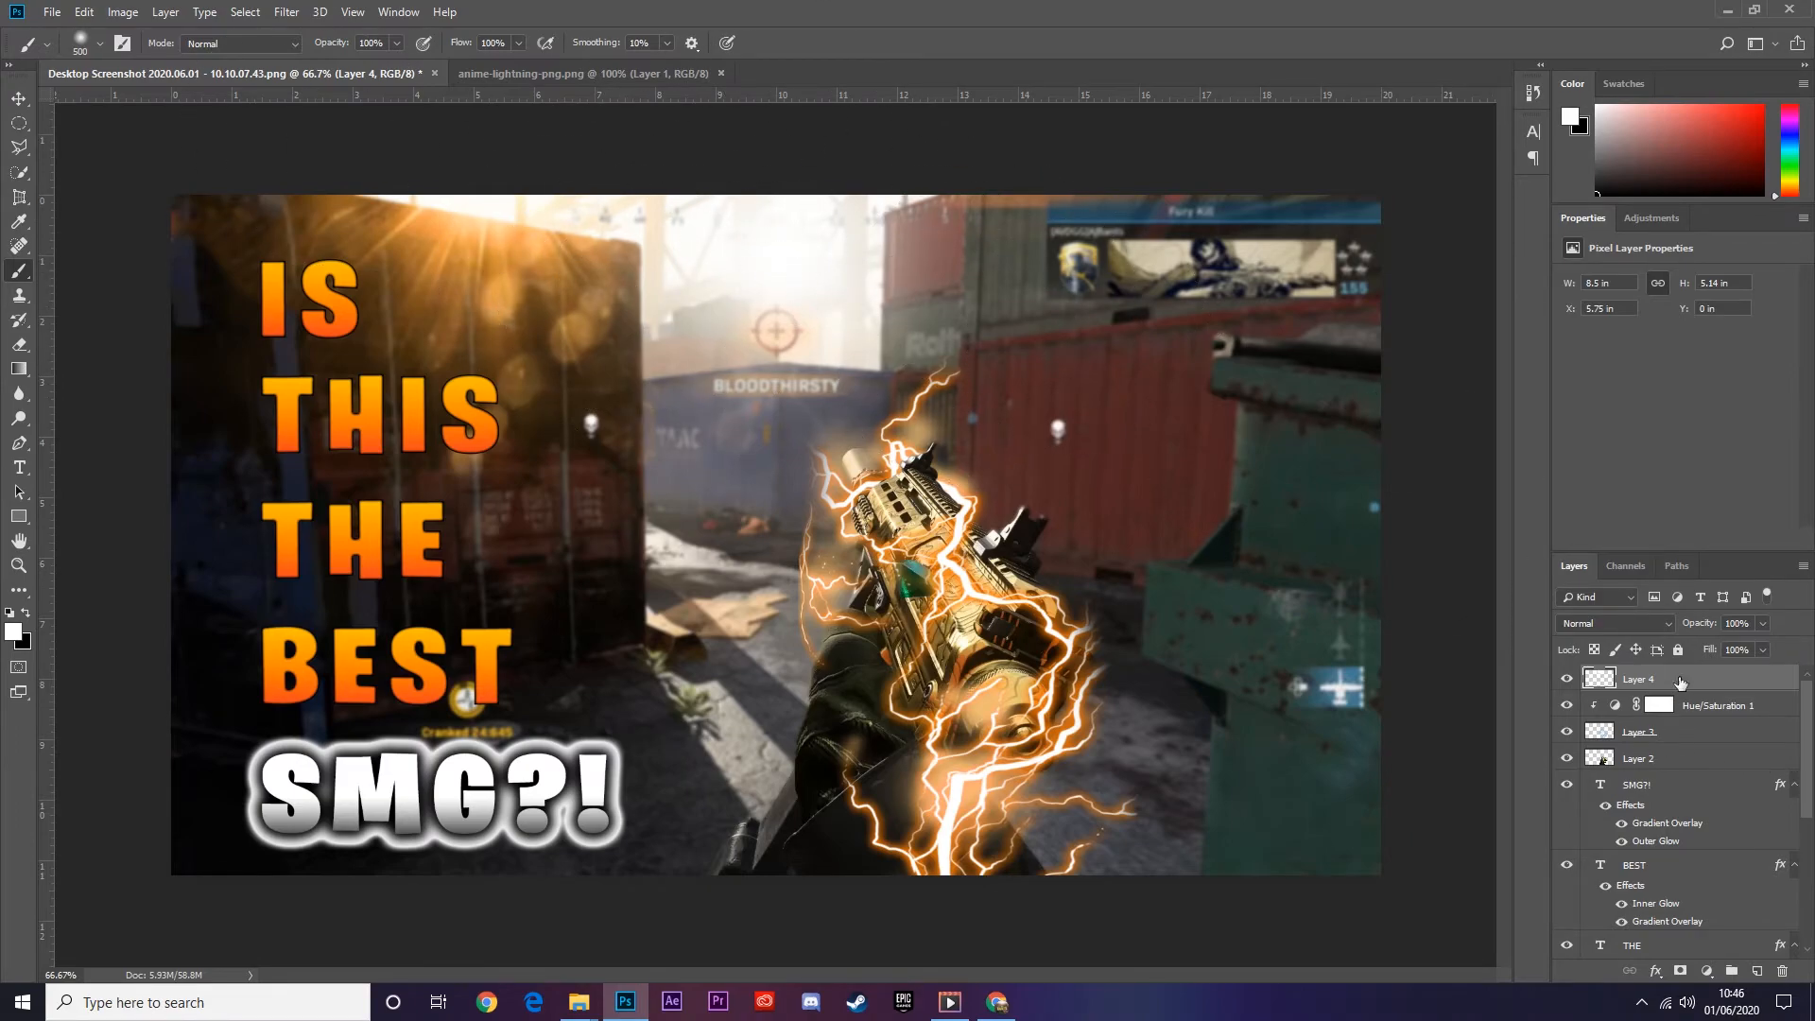
# - Lower the opacity of the white glow on Layer 4 to 84%, and hide the layer to compare the image without it
pyautogui.moveTo(1704, 631); pyautogui.dragTo(1672, 631)
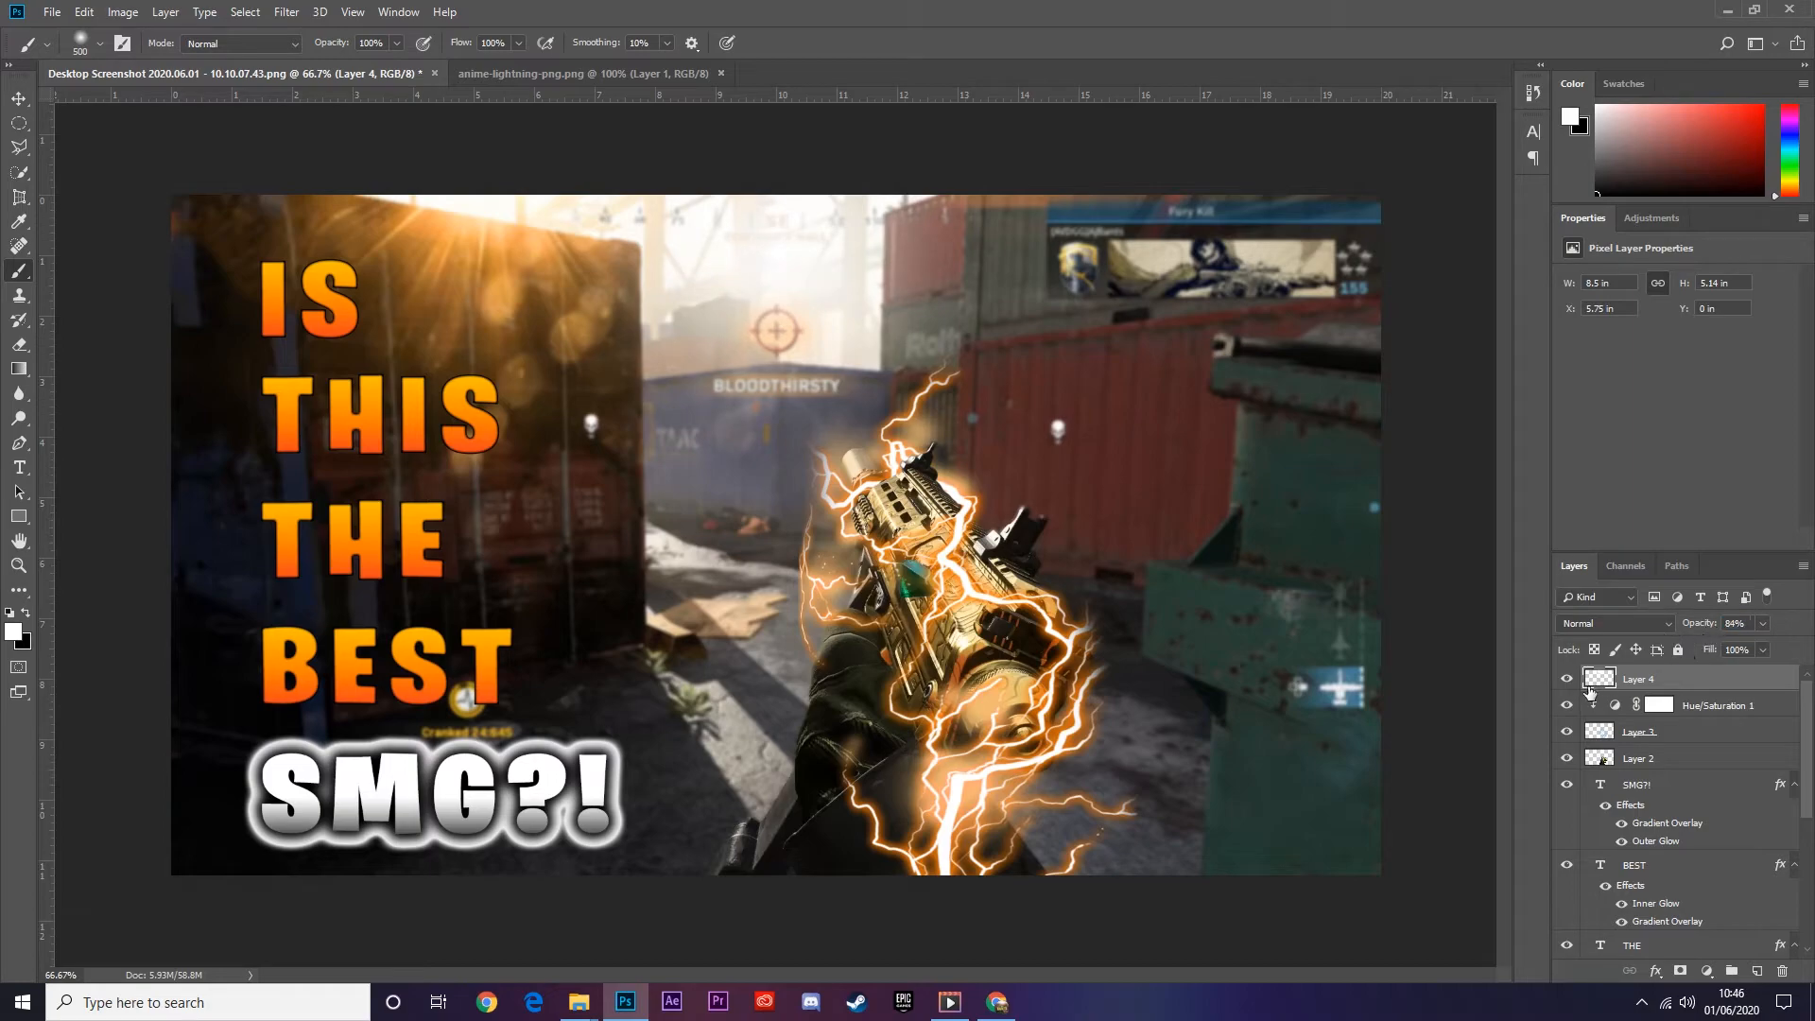
pyautogui.click(1567, 679)
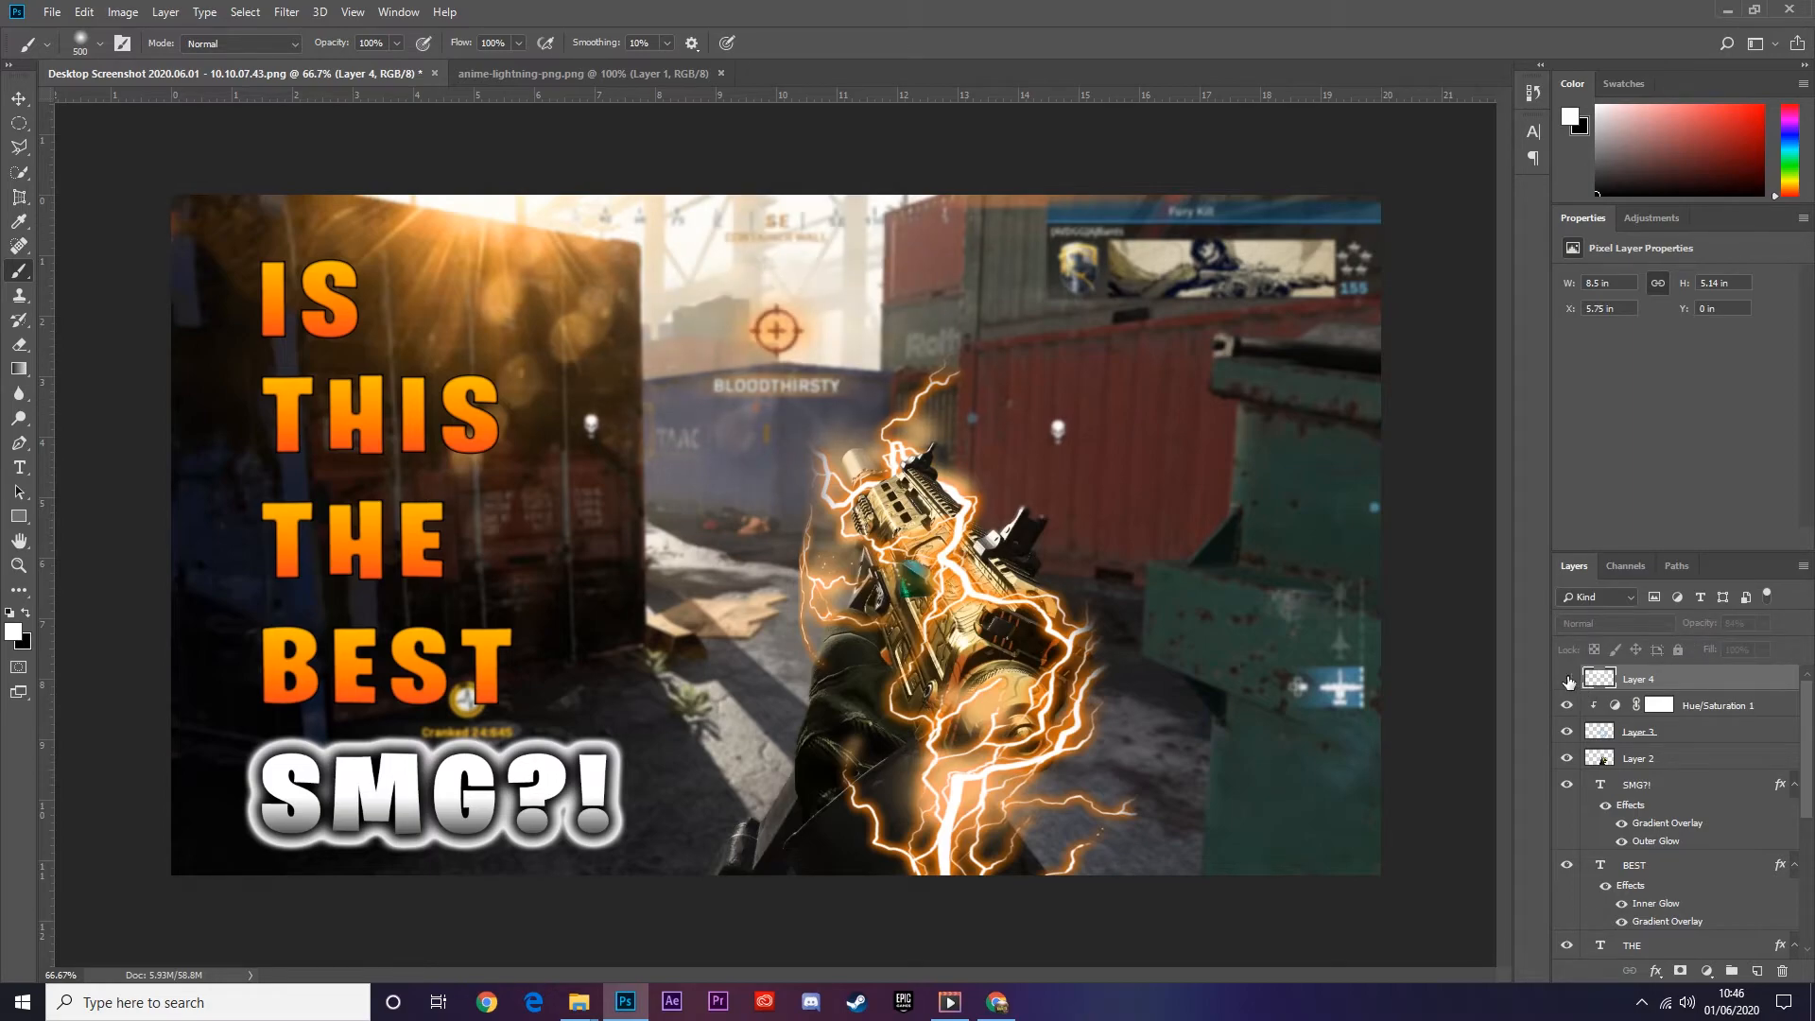
# - Show the white glow layer again and bring the speed-lines image maxresdefault.jpg into the thumbnail document as a new top layer
pyautogui.click(1568, 678)
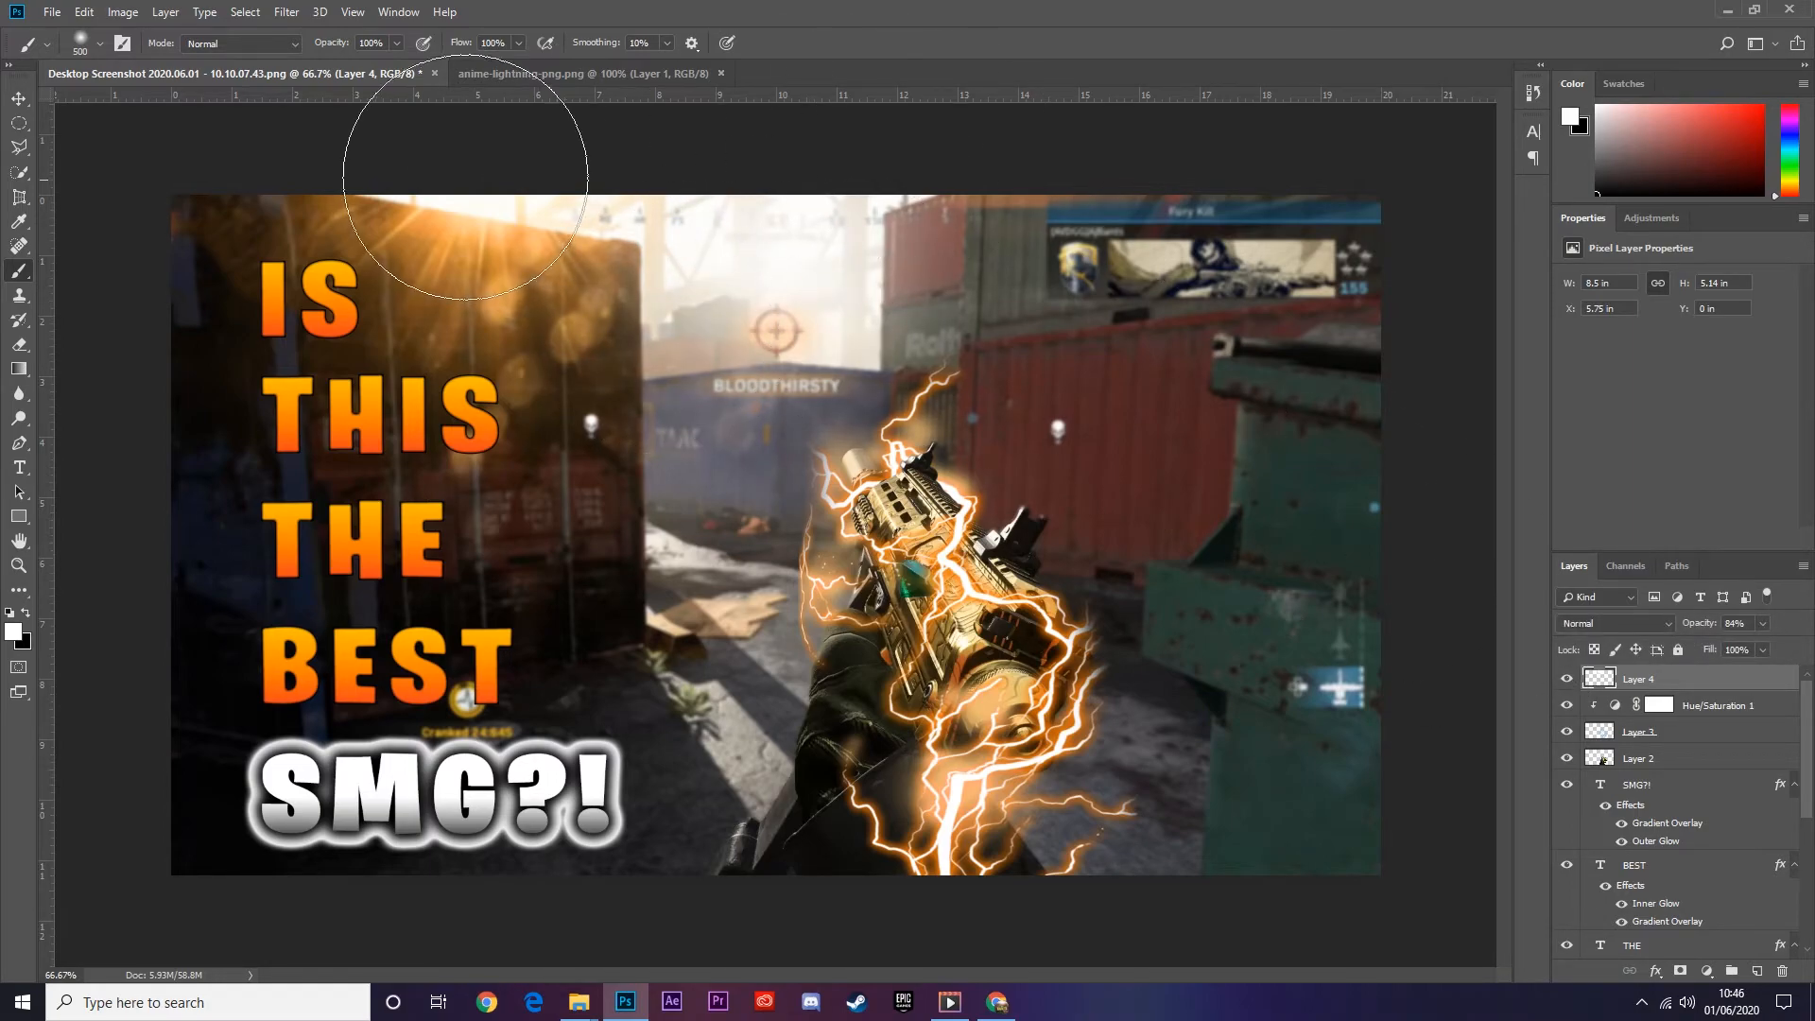
pyautogui.click(18, 98)
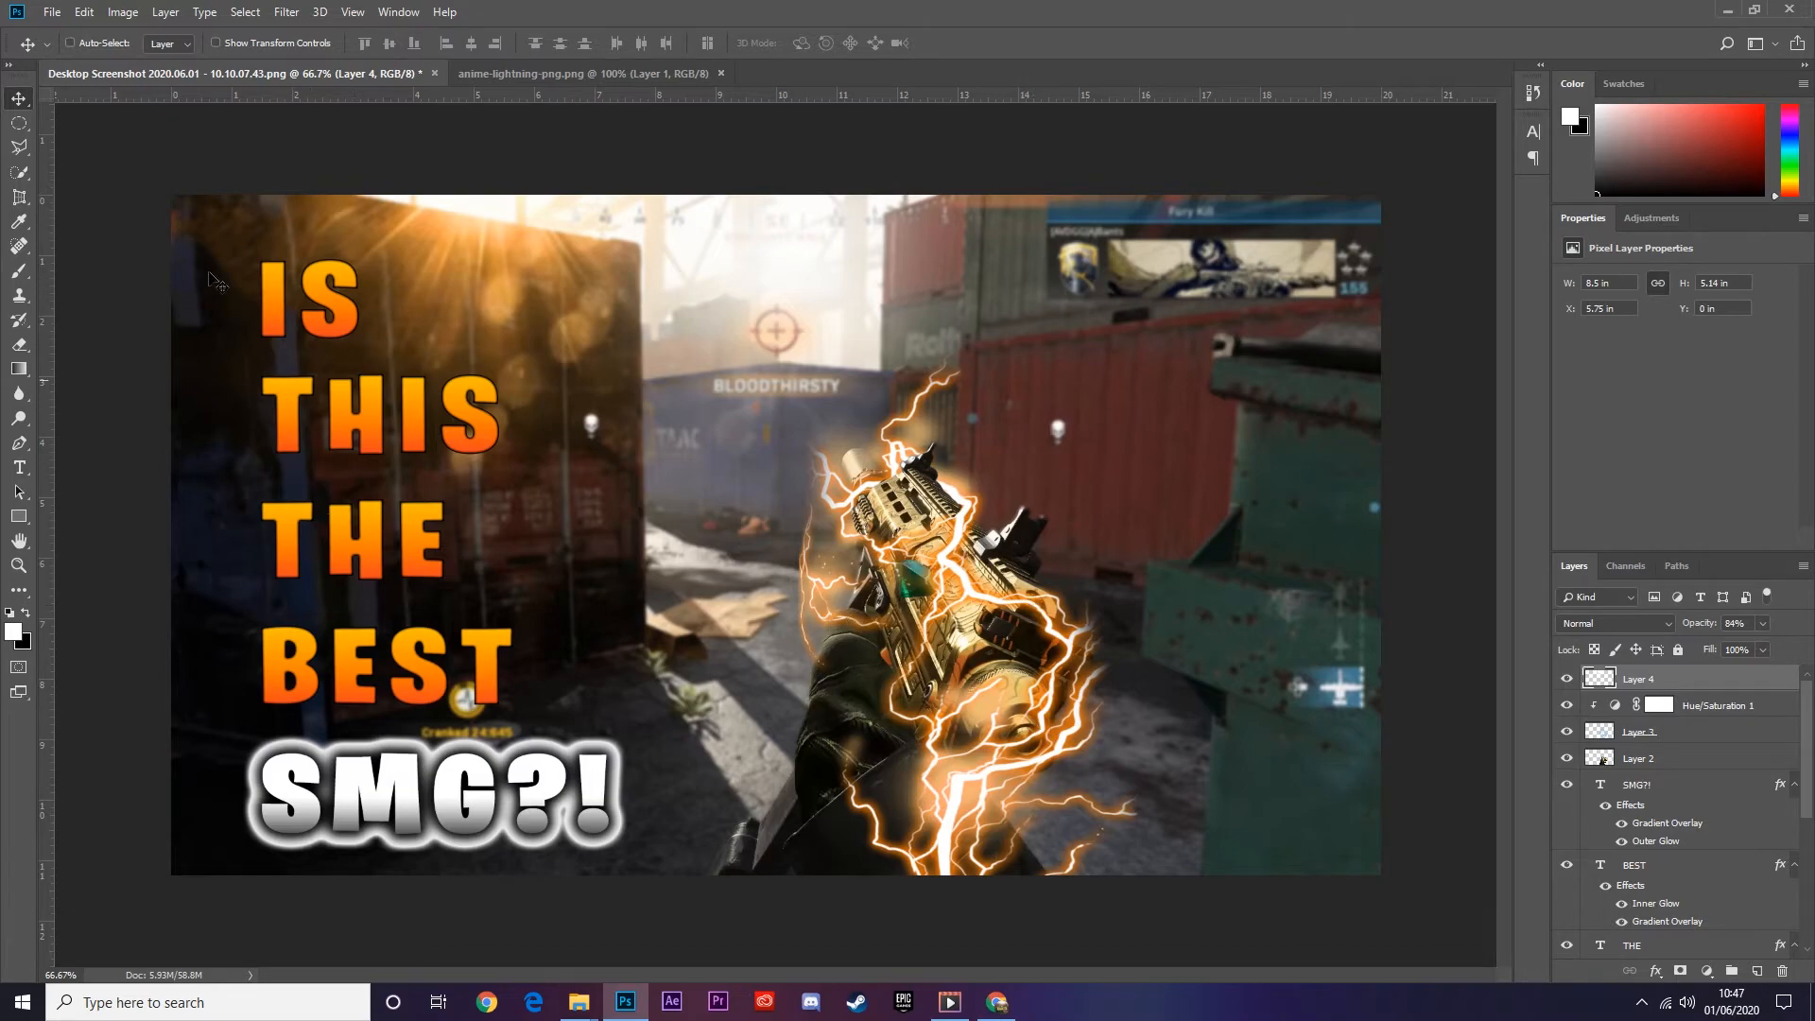
pyautogui.click(41, 10)
pyautogui.click(66, 53)
pyautogui.doubleClick(302, 187)
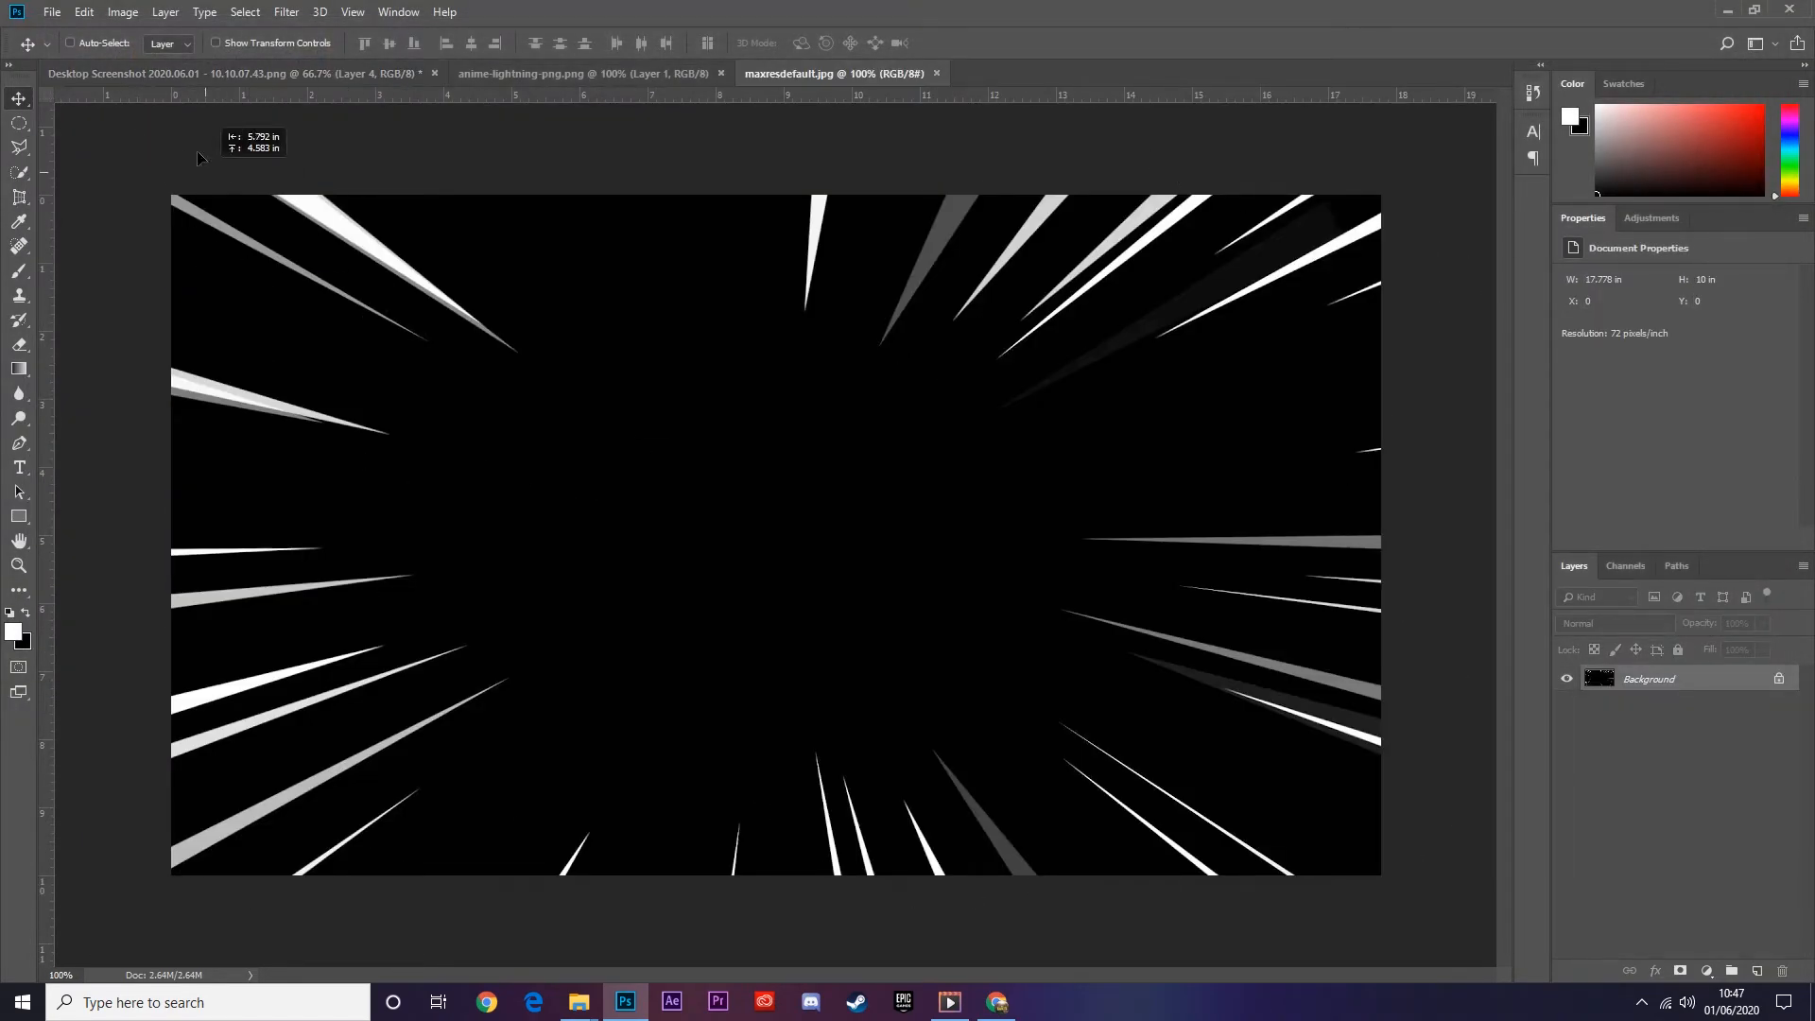
pyautogui.click(401, 74)
pyautogui.moveTo(747, 540); pyautogui.dragTo(813, 559)
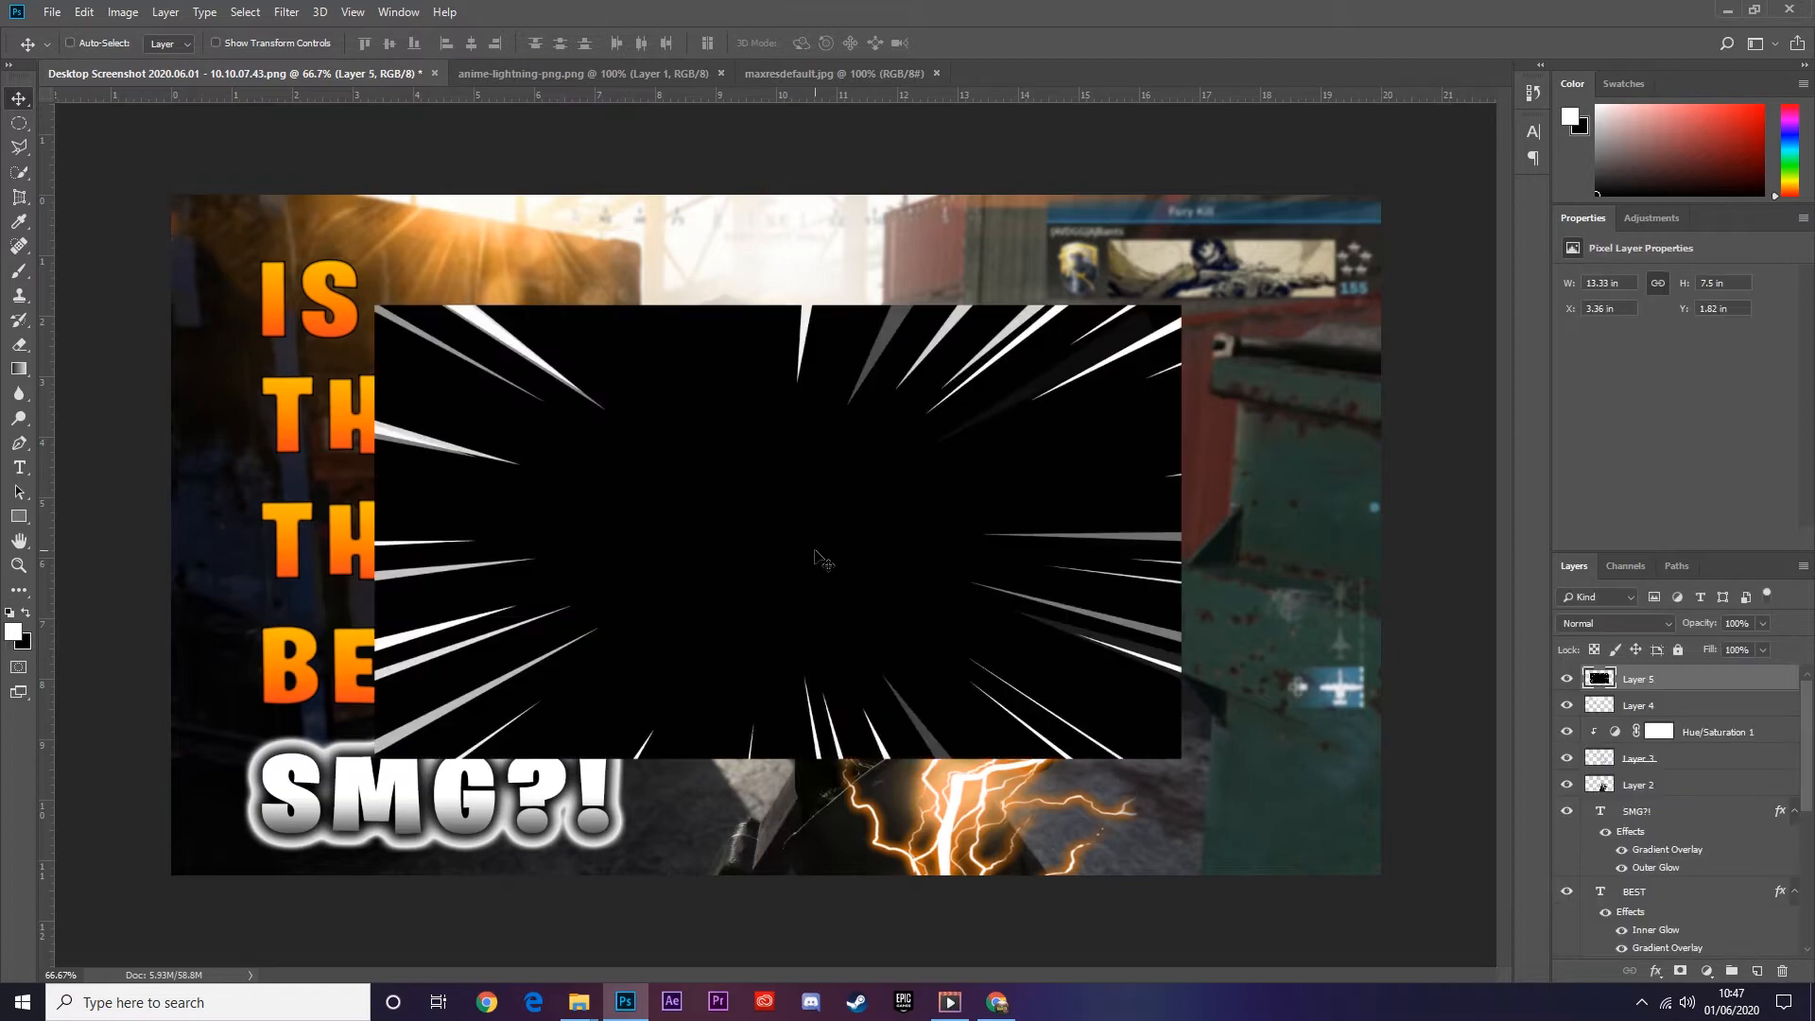
# - Scale the speed-lines layer up to about 24.7 in wide so it covers the whole canvas
pyautogui.hotkey('ctrl', 't')
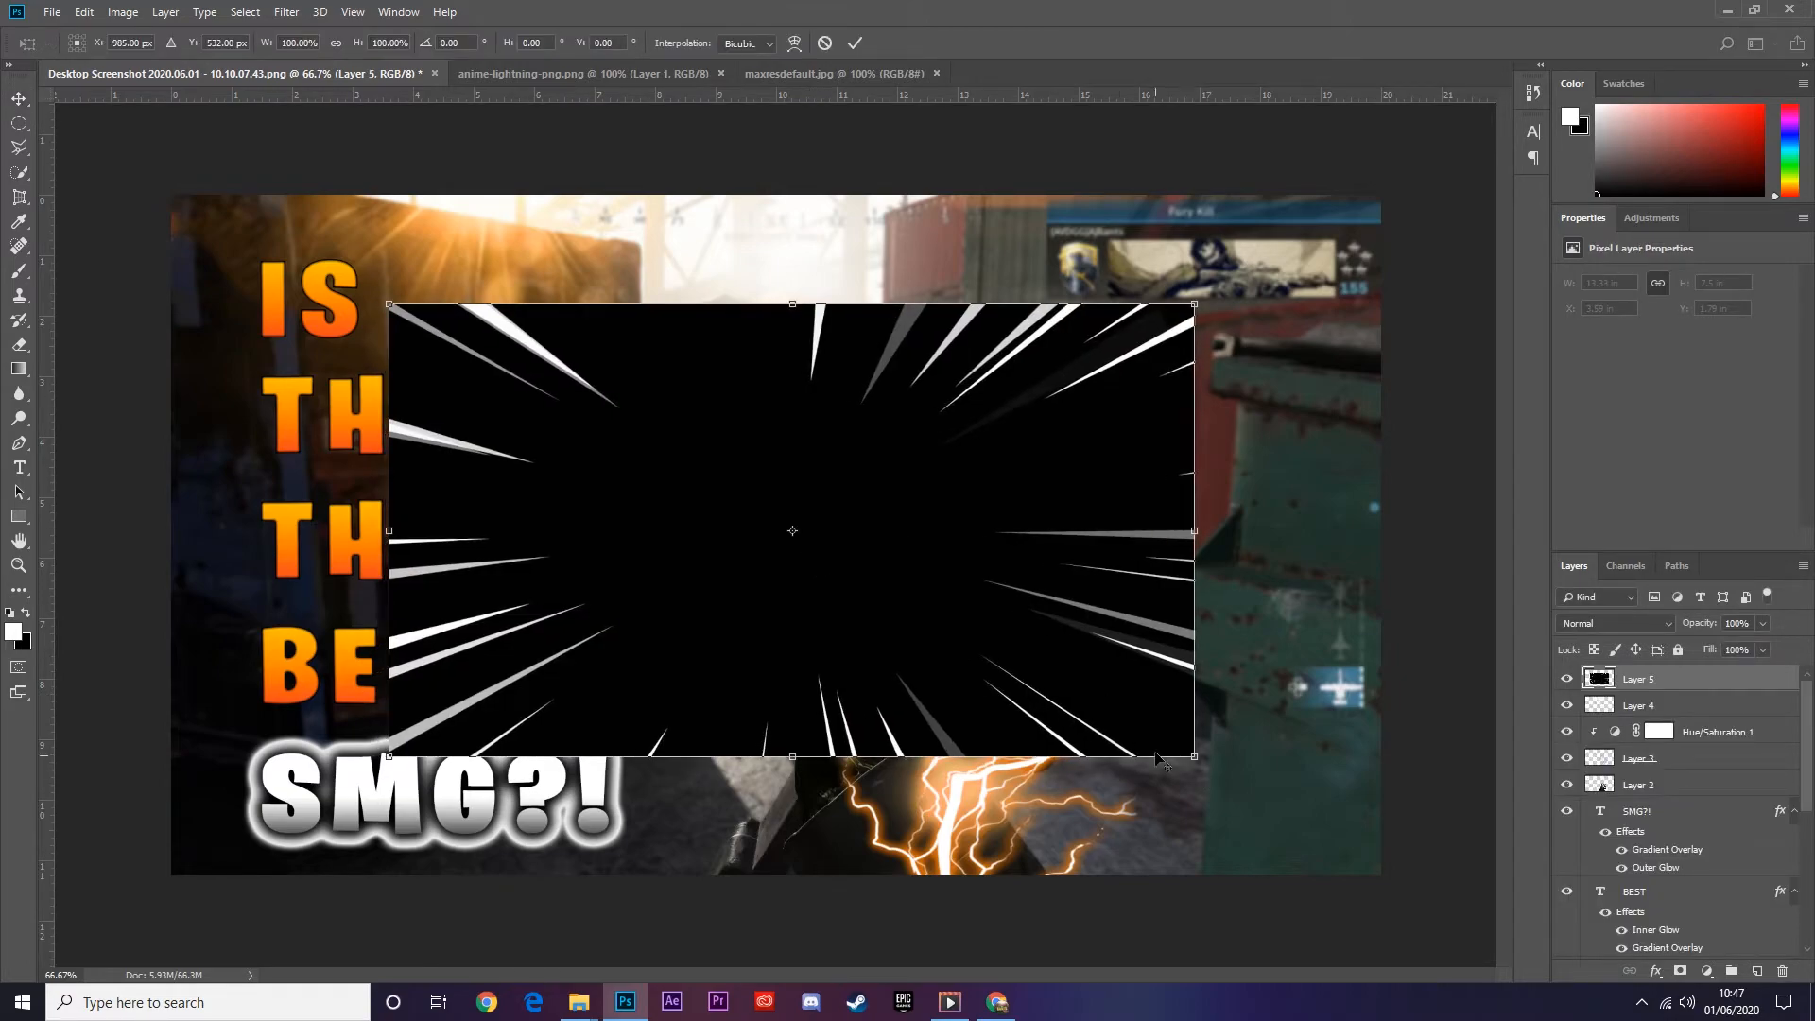
pyautogui.moveTo(1198, 758); pyautogui.dragTo(1543, 958)
pyautogui.press('Return')
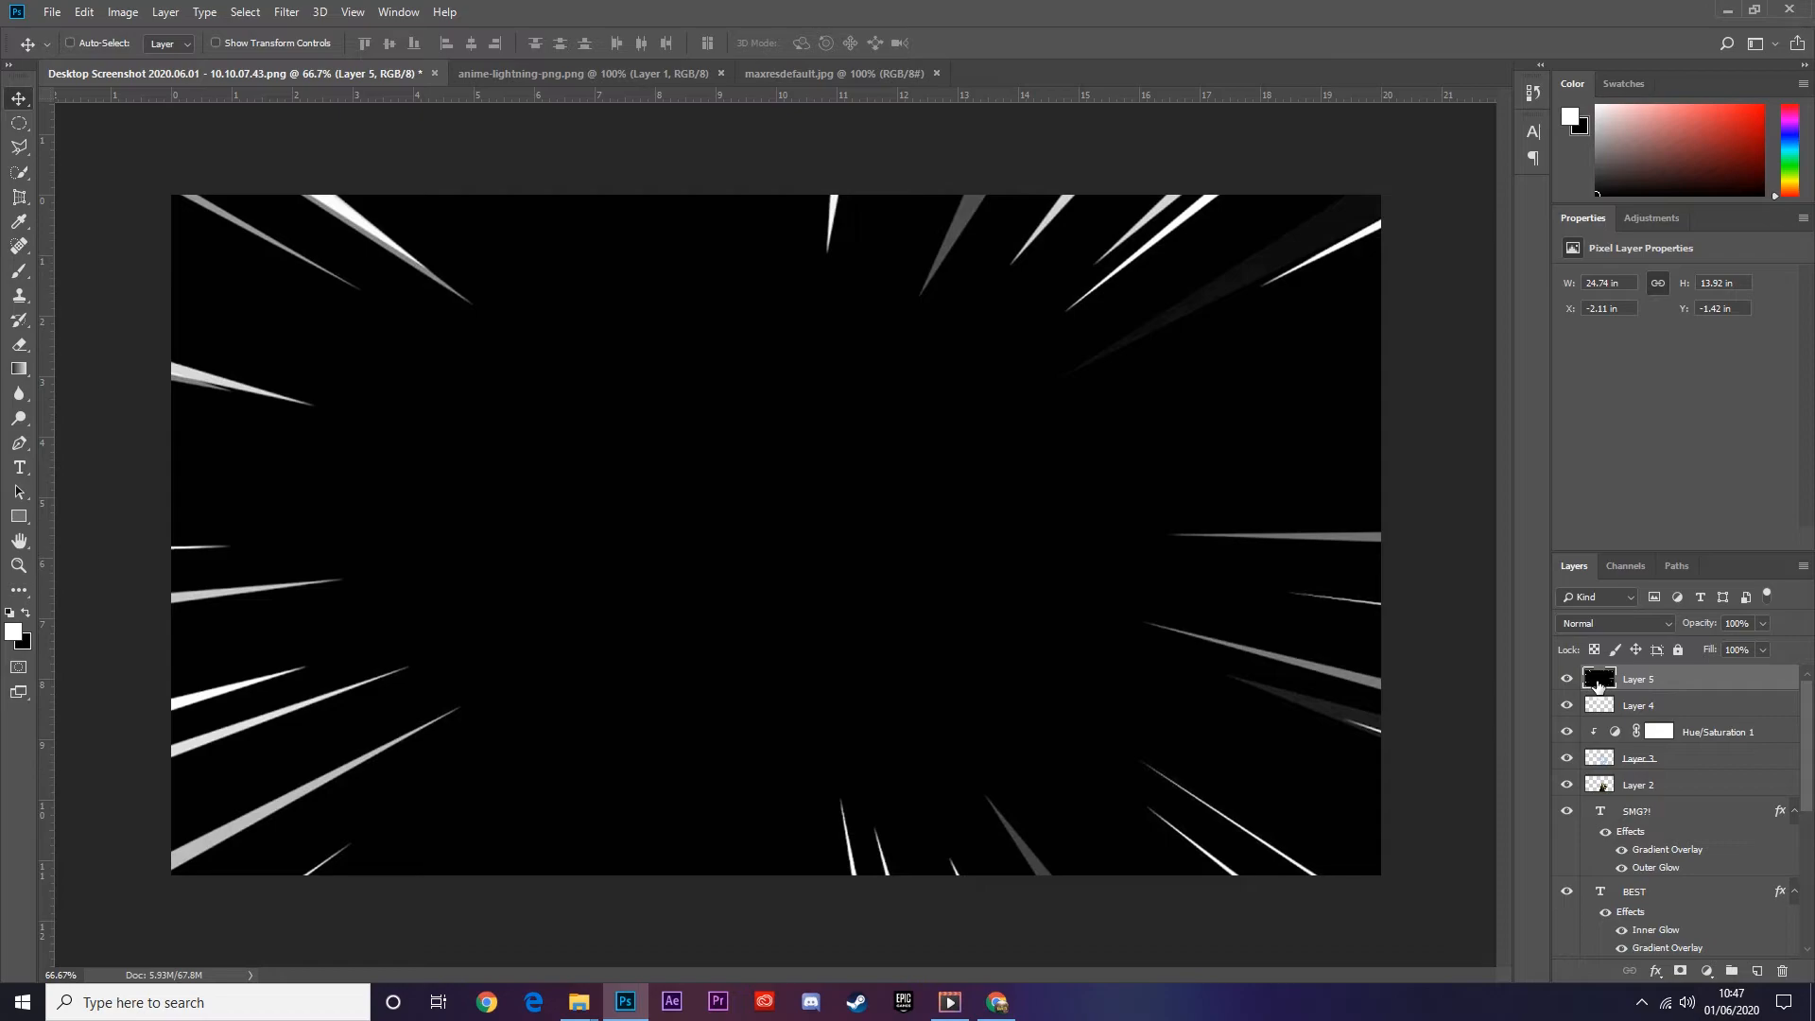
# - Set the speed-lines layer to Screen blend mode and lower its opacity to 30%
pyautogui.click(1661, 631)
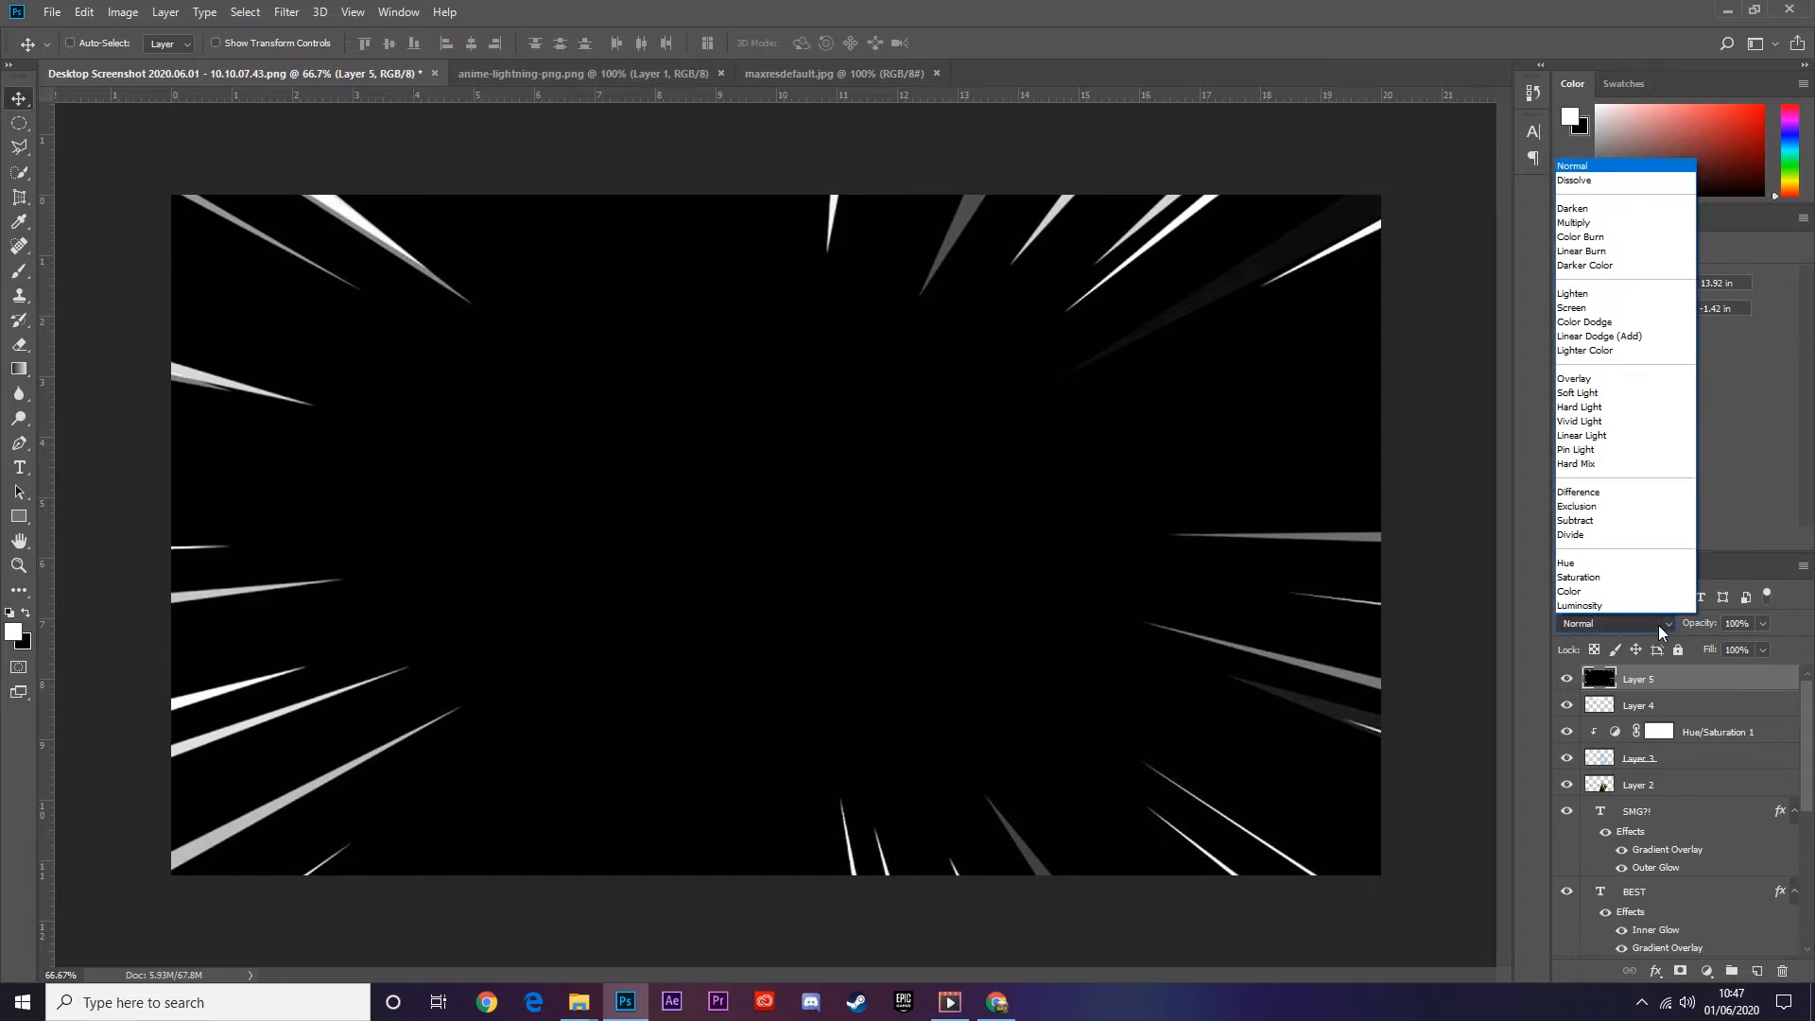
pyautogui.click(1587, 313)
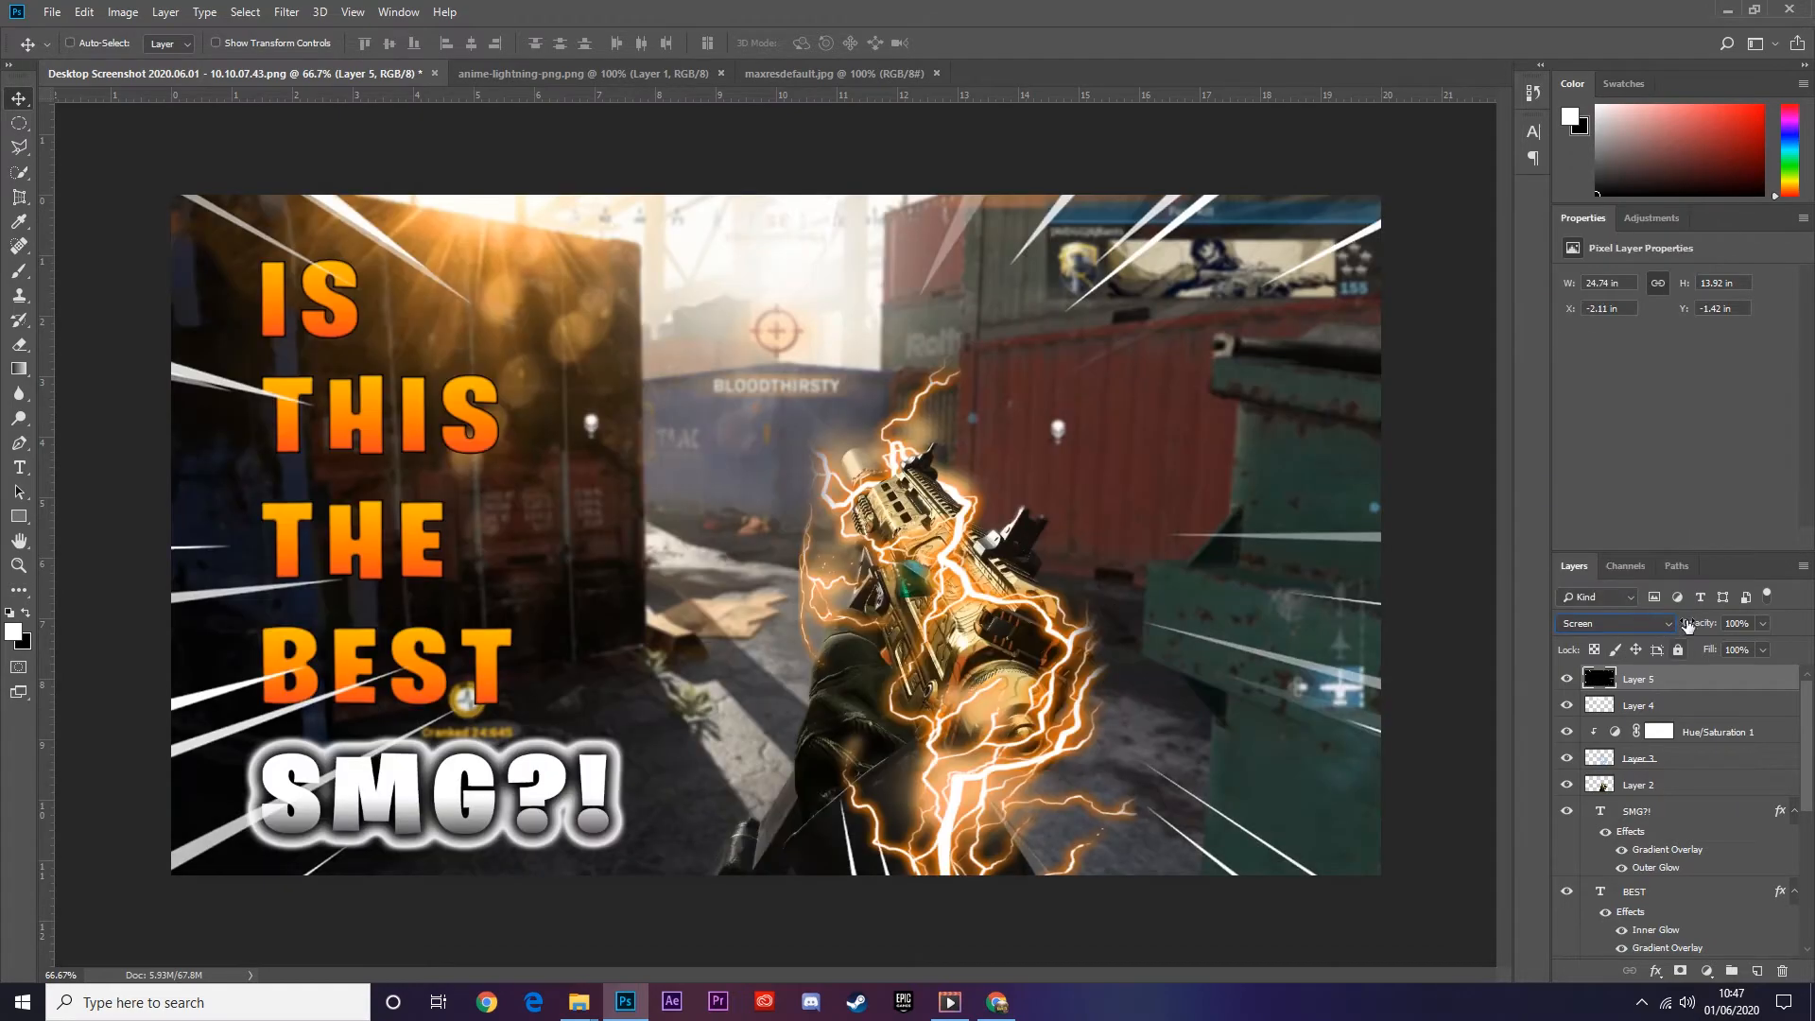
pyautogui.moveTo(1704, 627); pyautogui.dragTo(1639, 634)
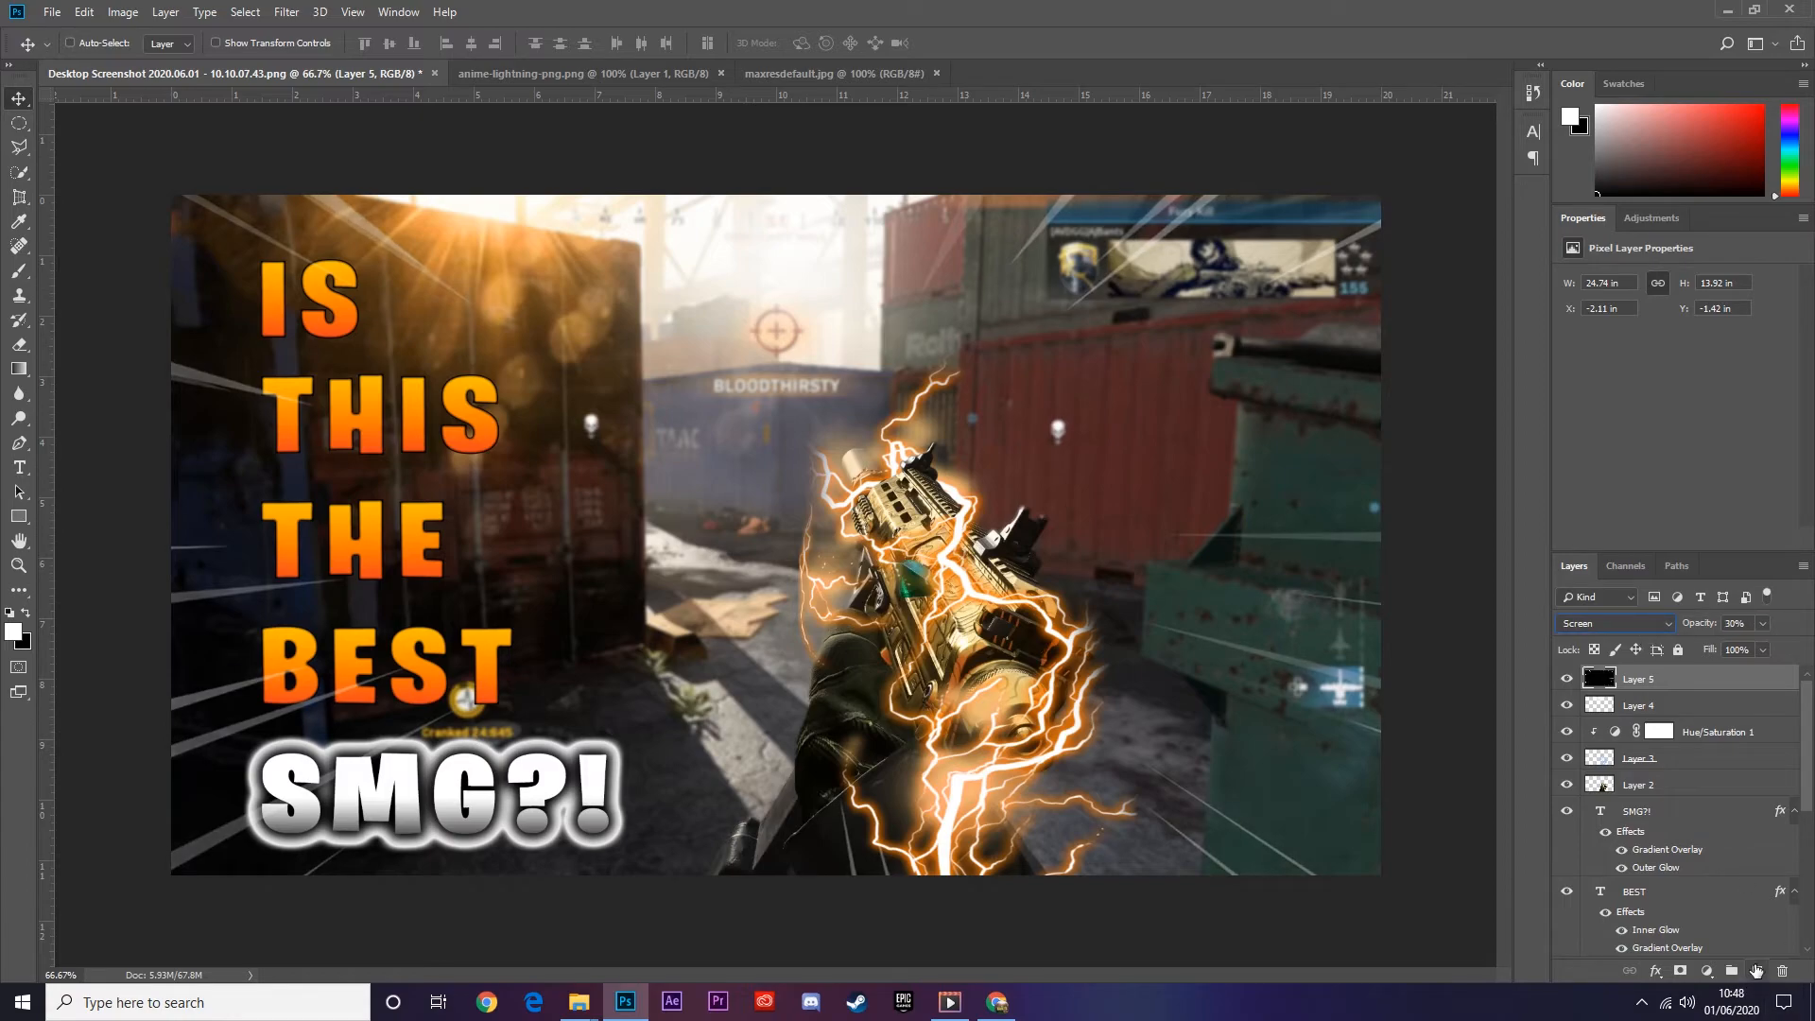
# - On a new top layer, scatter small white particle dots across the whole image with a brush of about 10 pixels
pyautogui.click(1757, 971)
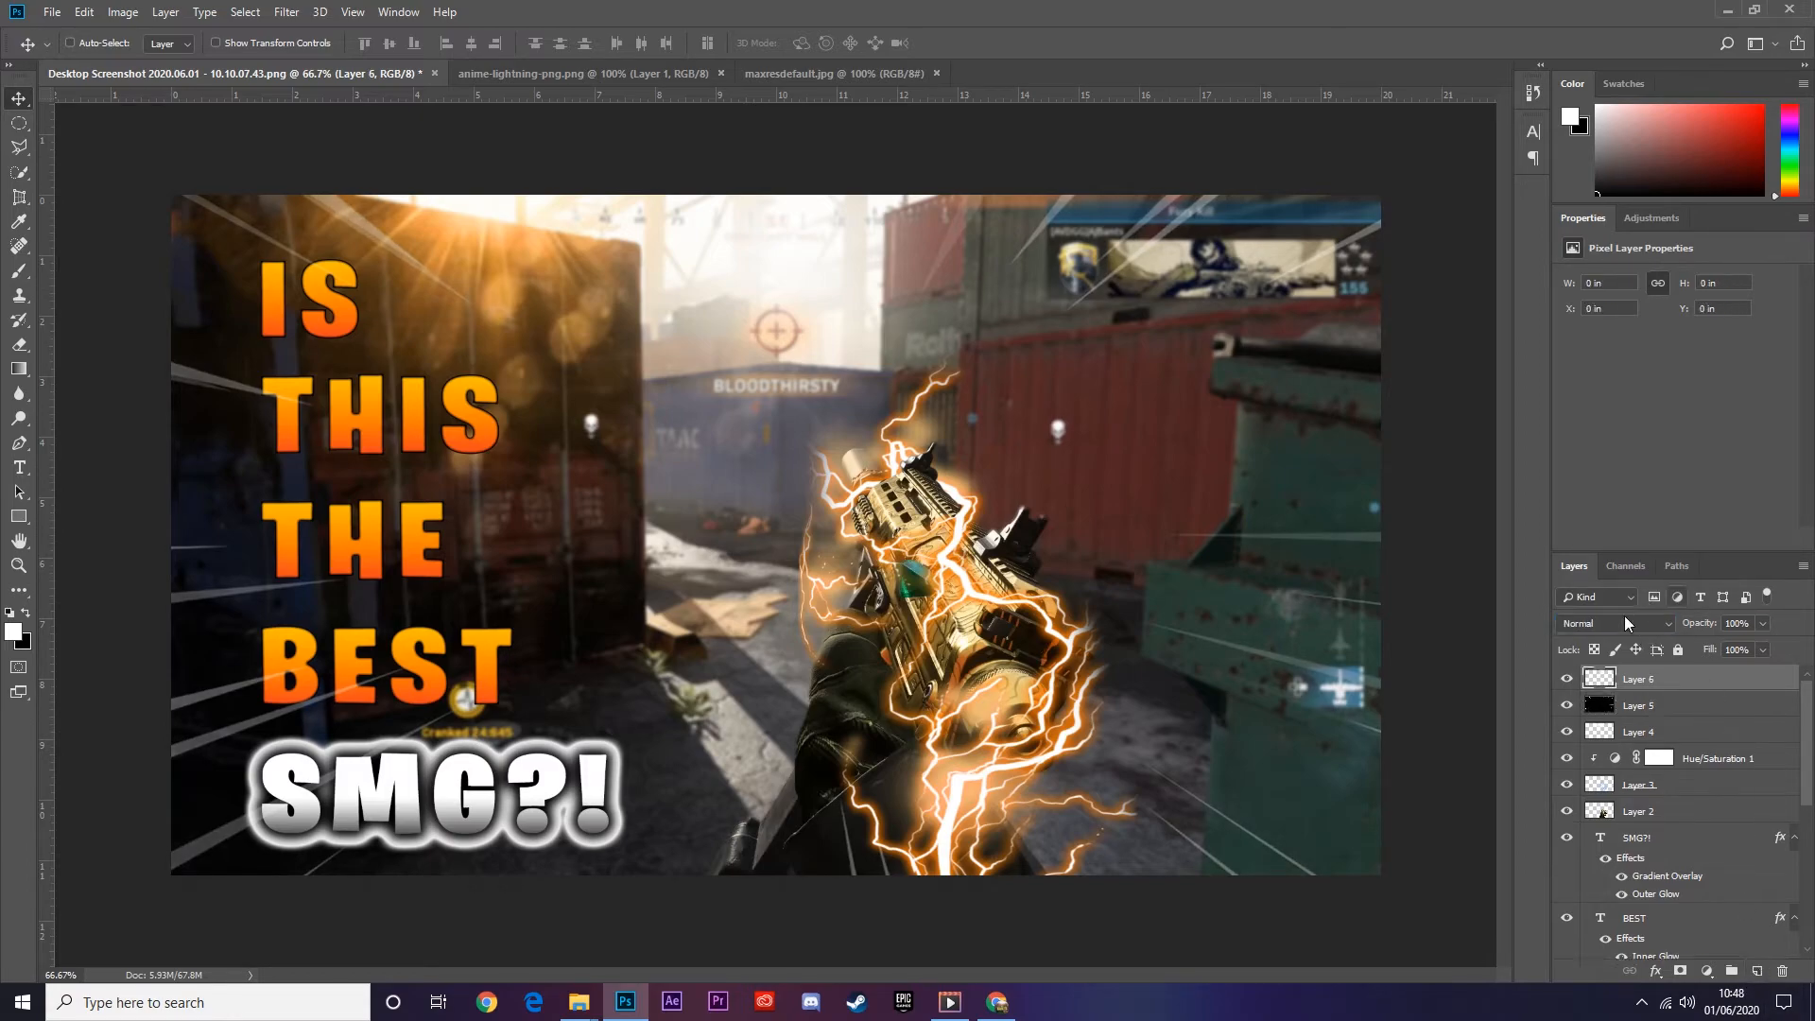
pyautogui.press('b')
pyautogui.press('[')
pyautogui.press('[')
pyautogui.press('[')
pyautogui.press('[')
pyautogui.press('[')
pyautogui.press('[')
pyautogui.press('[')
pyautogui.press('[')
pyautogui.press('[')
pyautogui.press('[')
pyautogui.press('[')
pyautogui.press('[')
pyautogui.press('[')
pyautogui.press('[')
pyautogui.press('[')
pyautogui.press('[')
pyautogui.press('[')
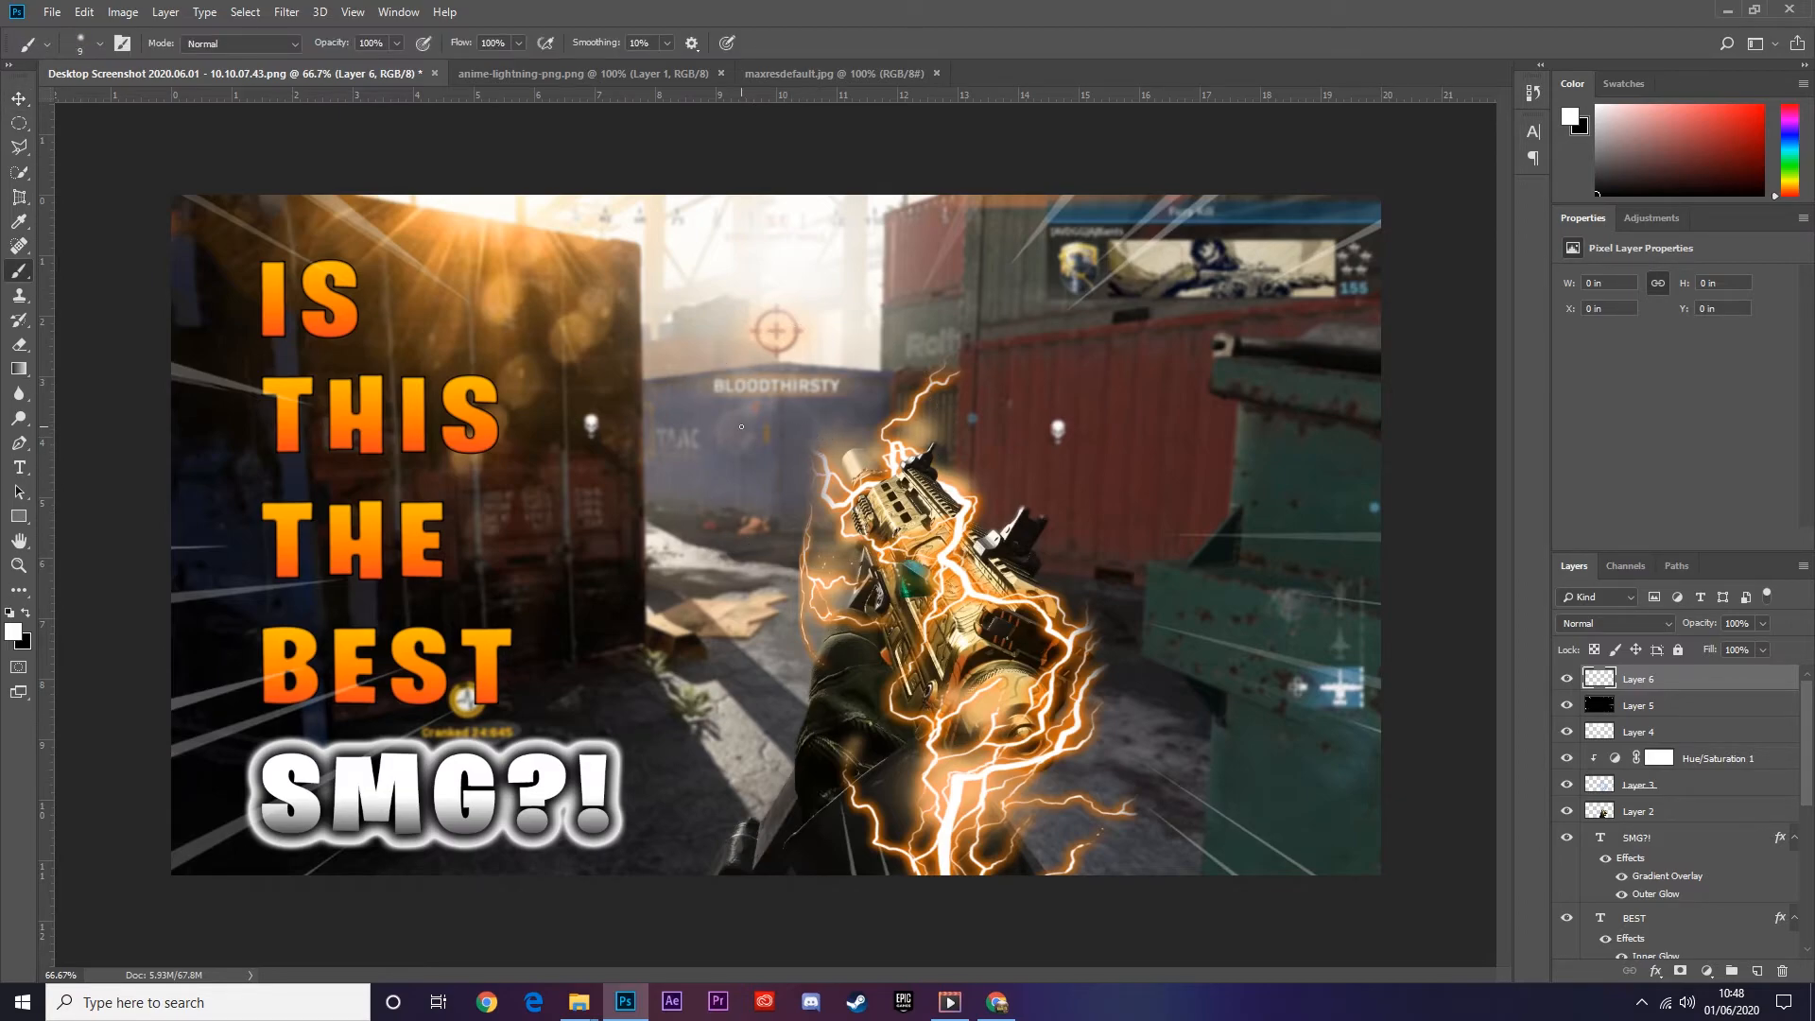
pyautogui.click(729, 725)
pyautogui.click(609, 374)
pyautogui.click(906, 271)
pyautogui.press(']')
pyautogui.click(1023, 371)
pyautogui.click(1163, 409)
pyautogui.click(1235, 271)
pyautogui.click(1310, 325)
pyautogui.click(1261, 798)
pyautogui.click(1198, 759)
pyautogui.click(1118, 855)
pyautogui.click(1152, 658)
pyautogui.click(717, 543)
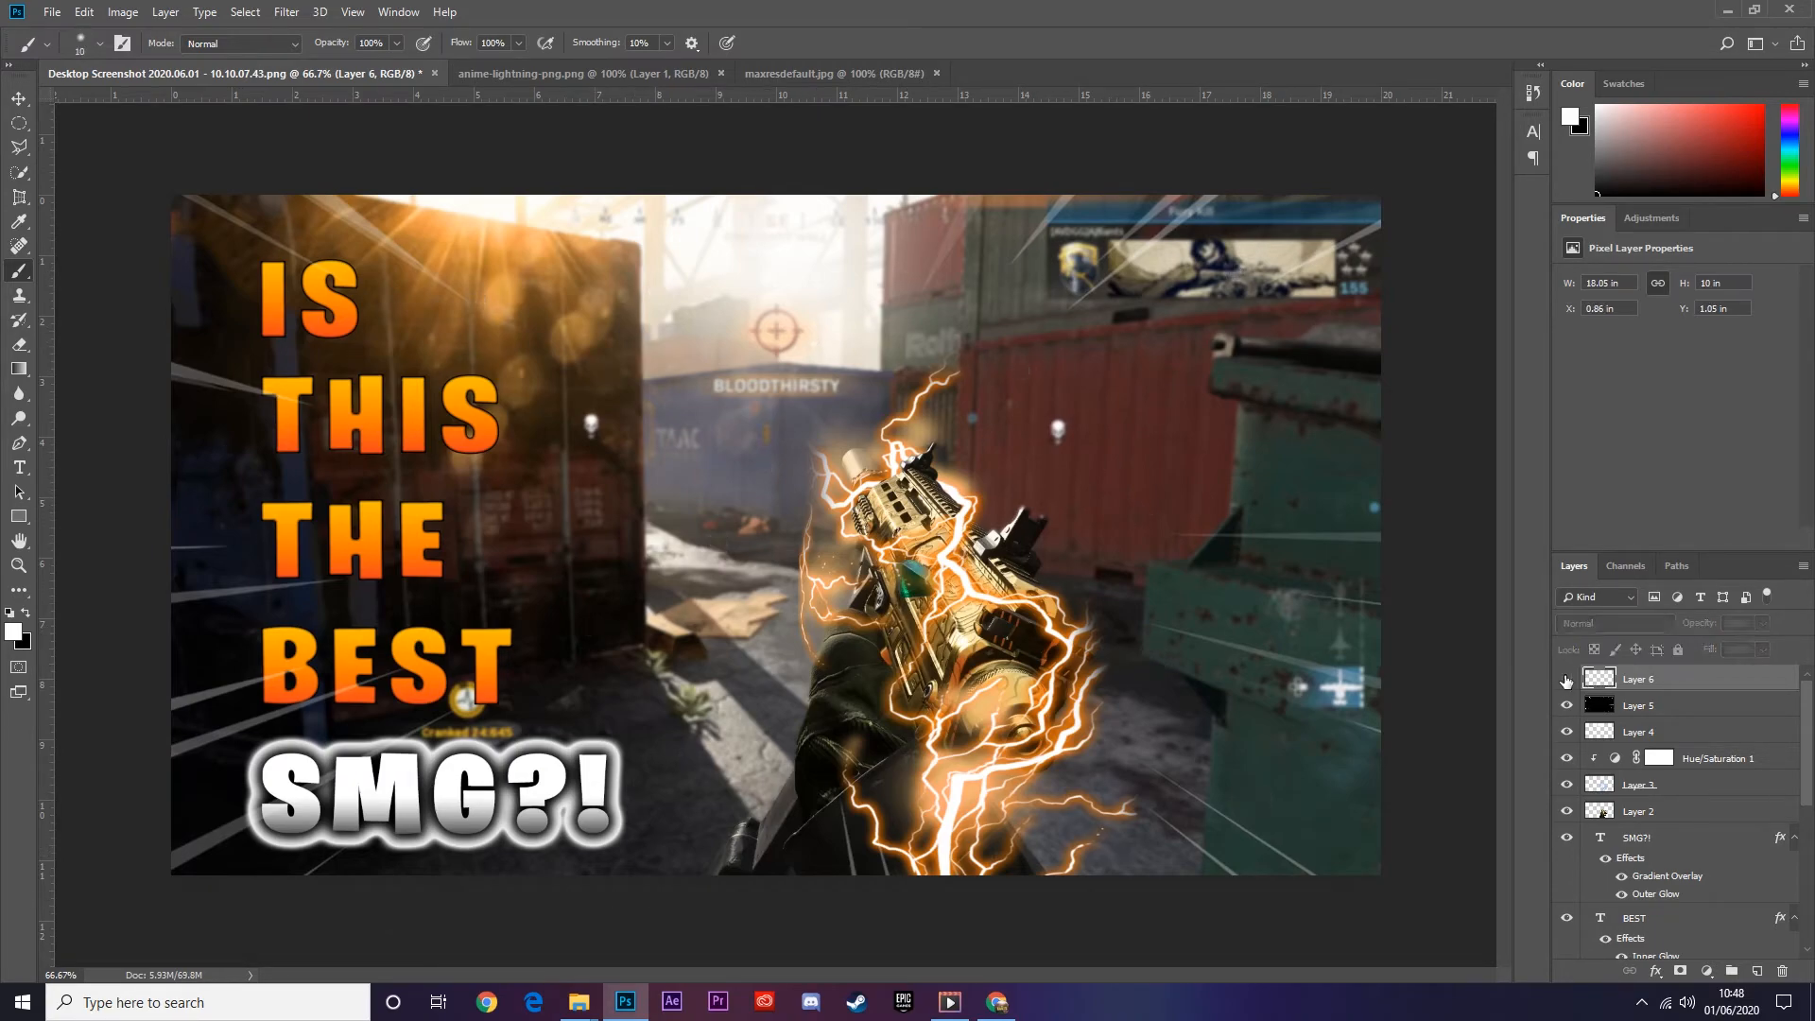
# - Add an orange Outer Glow with 2% spread and 18 px size to the particle dots on Layer 6, and lower the layer's opacity to 22%
pyautogui.doubleClick(1763, 687)
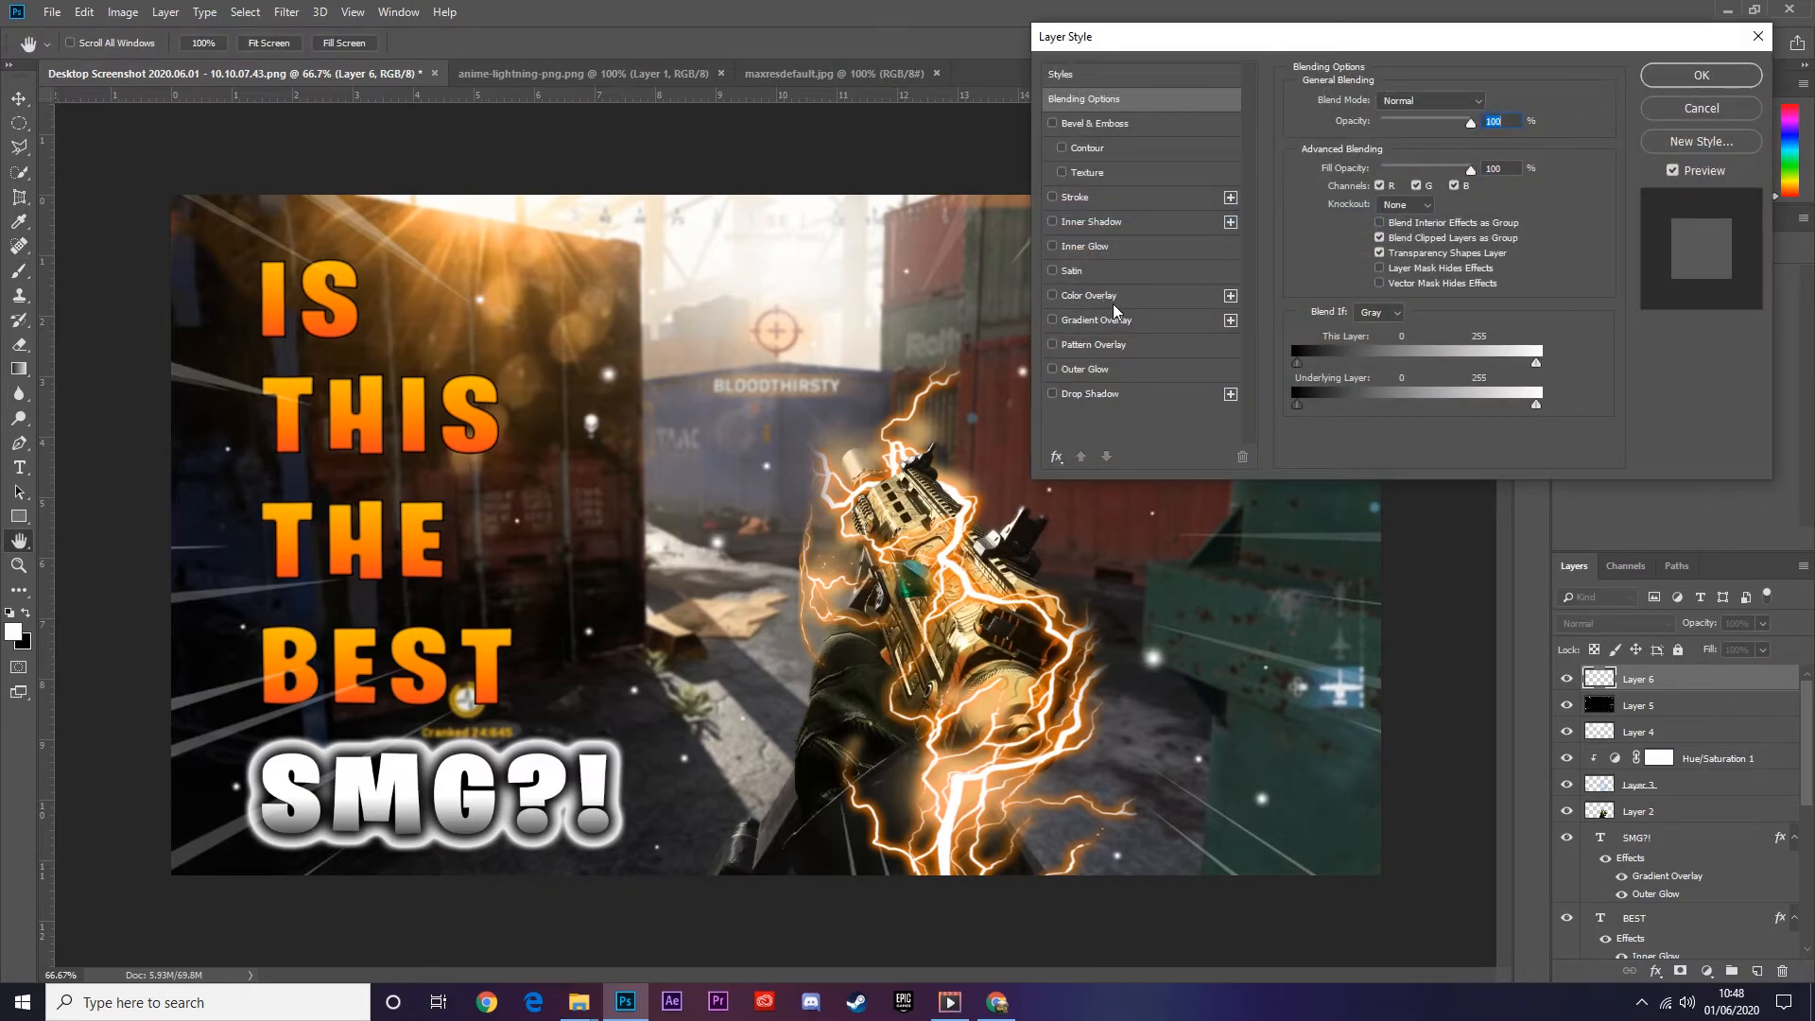
pyautogui.click(1054, 246)
pyautogui.click(1051, 369)
pyautogui.click(1077, 369)
pyautogui.click(1343, 168)
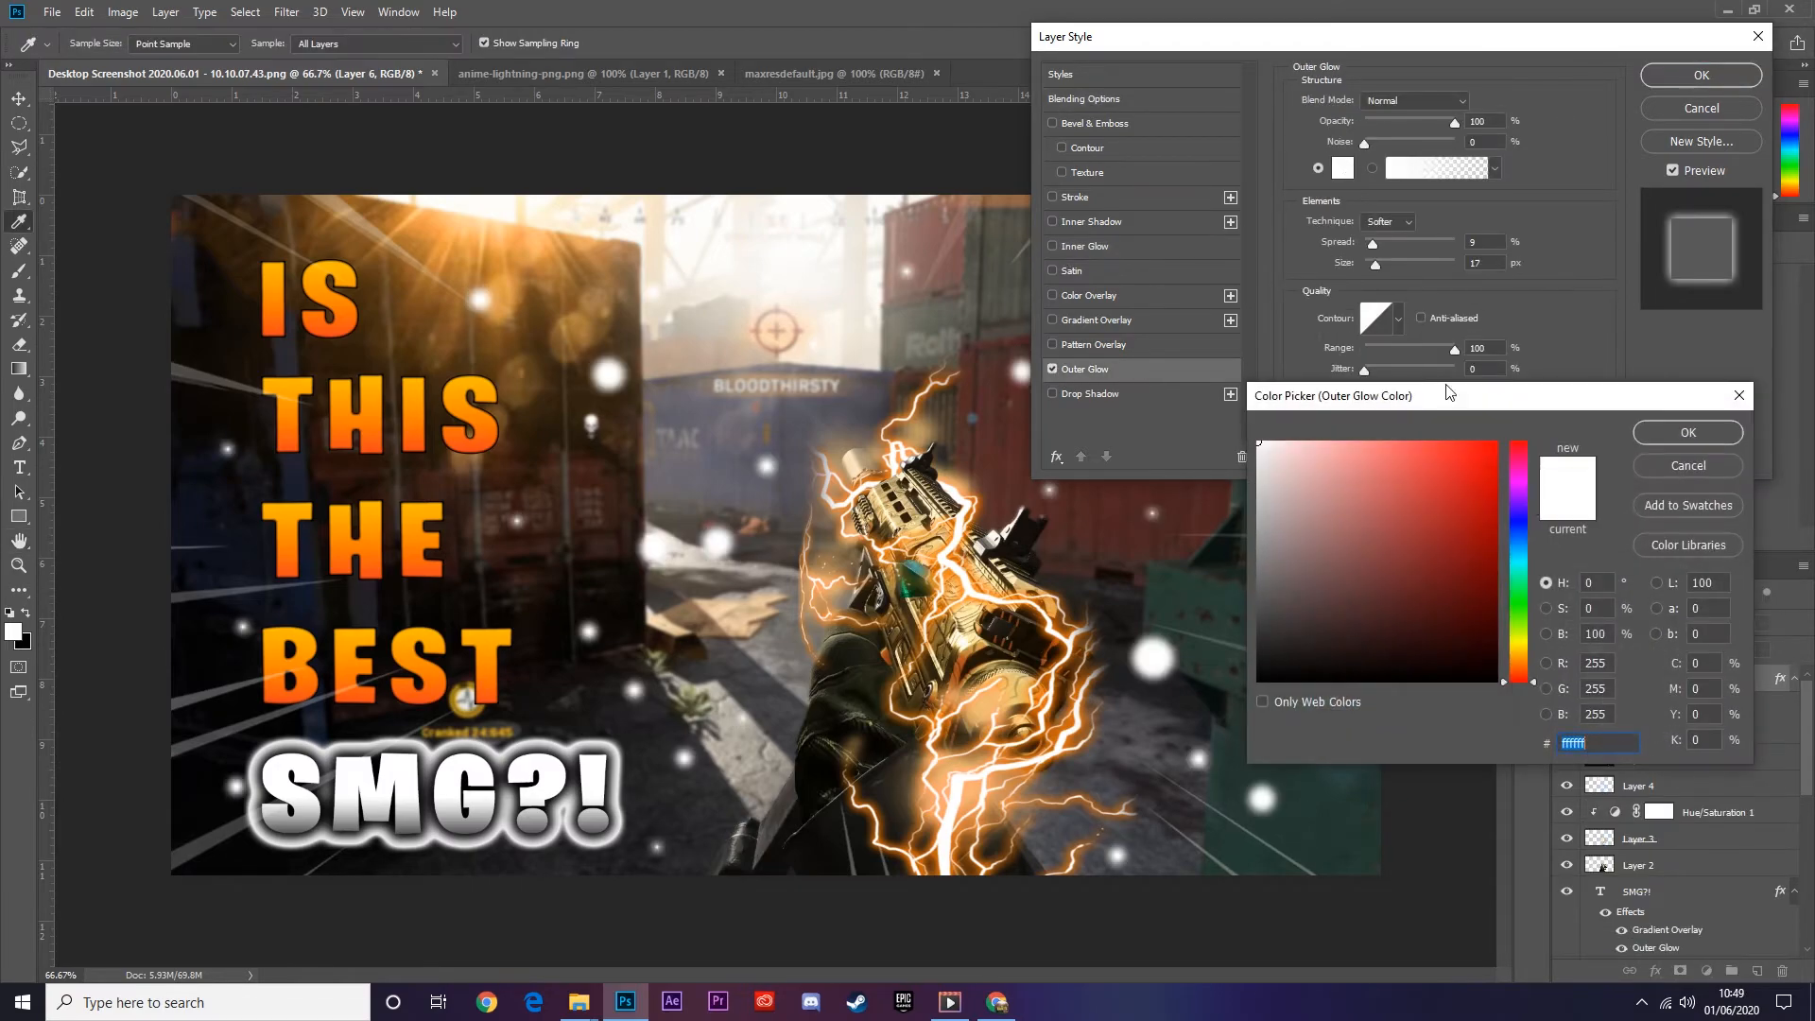
pyautogui.click(1517, 617)
pyautogui.moveTo(1516, 620); pyautogui.dragTo(1525, 660)
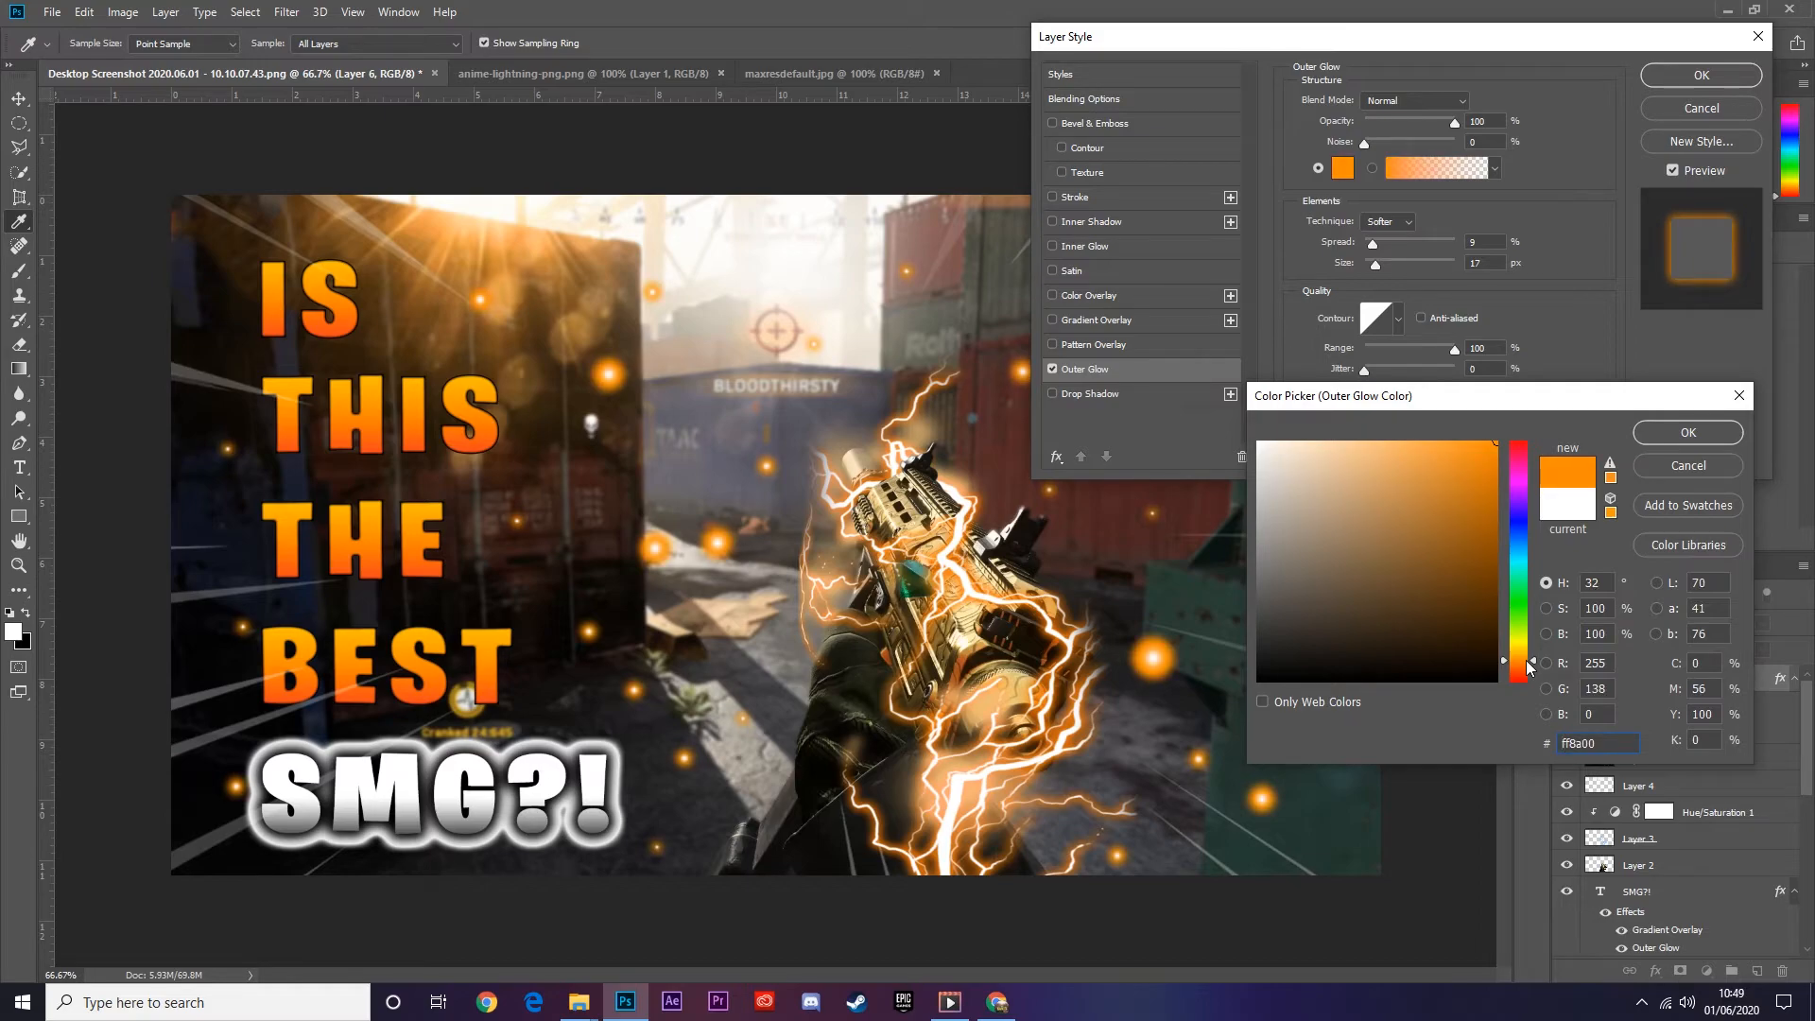
pyautogui.click(1688, 432)
pyautogui.moveTo(1373, 244); pyautogui.dragTo(1376, 267)
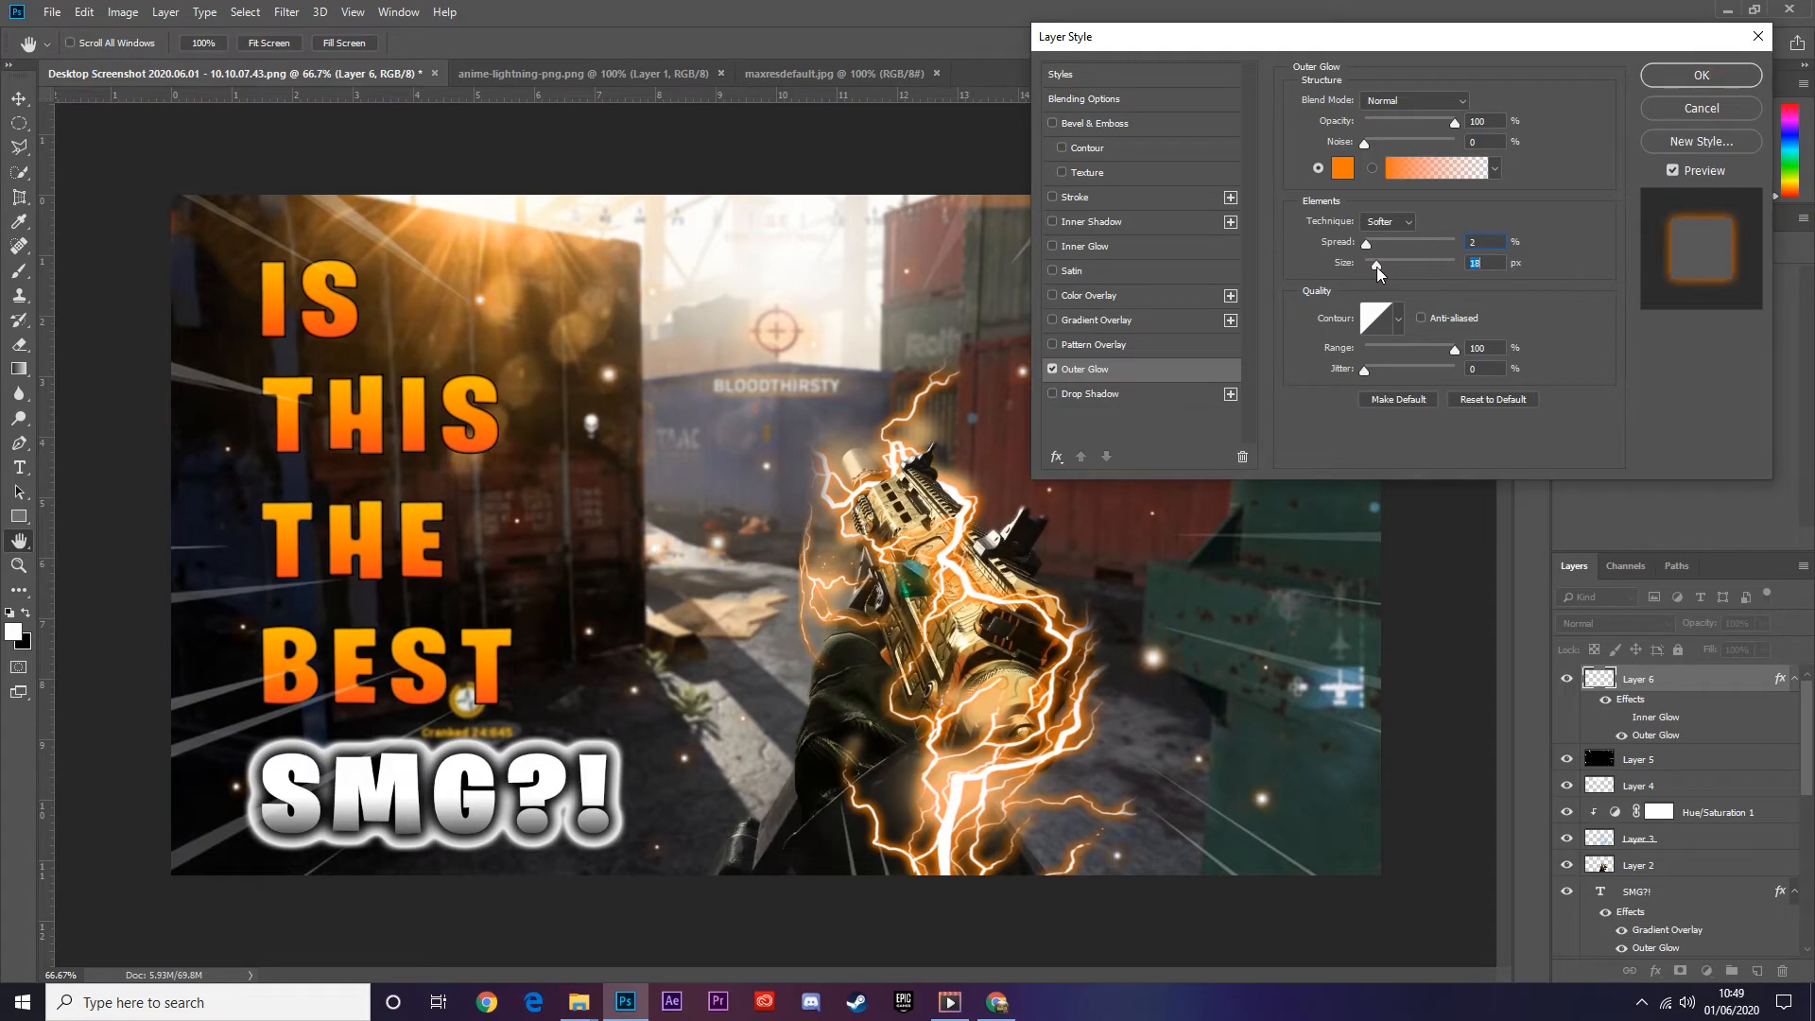
pyautogui.press('Return')
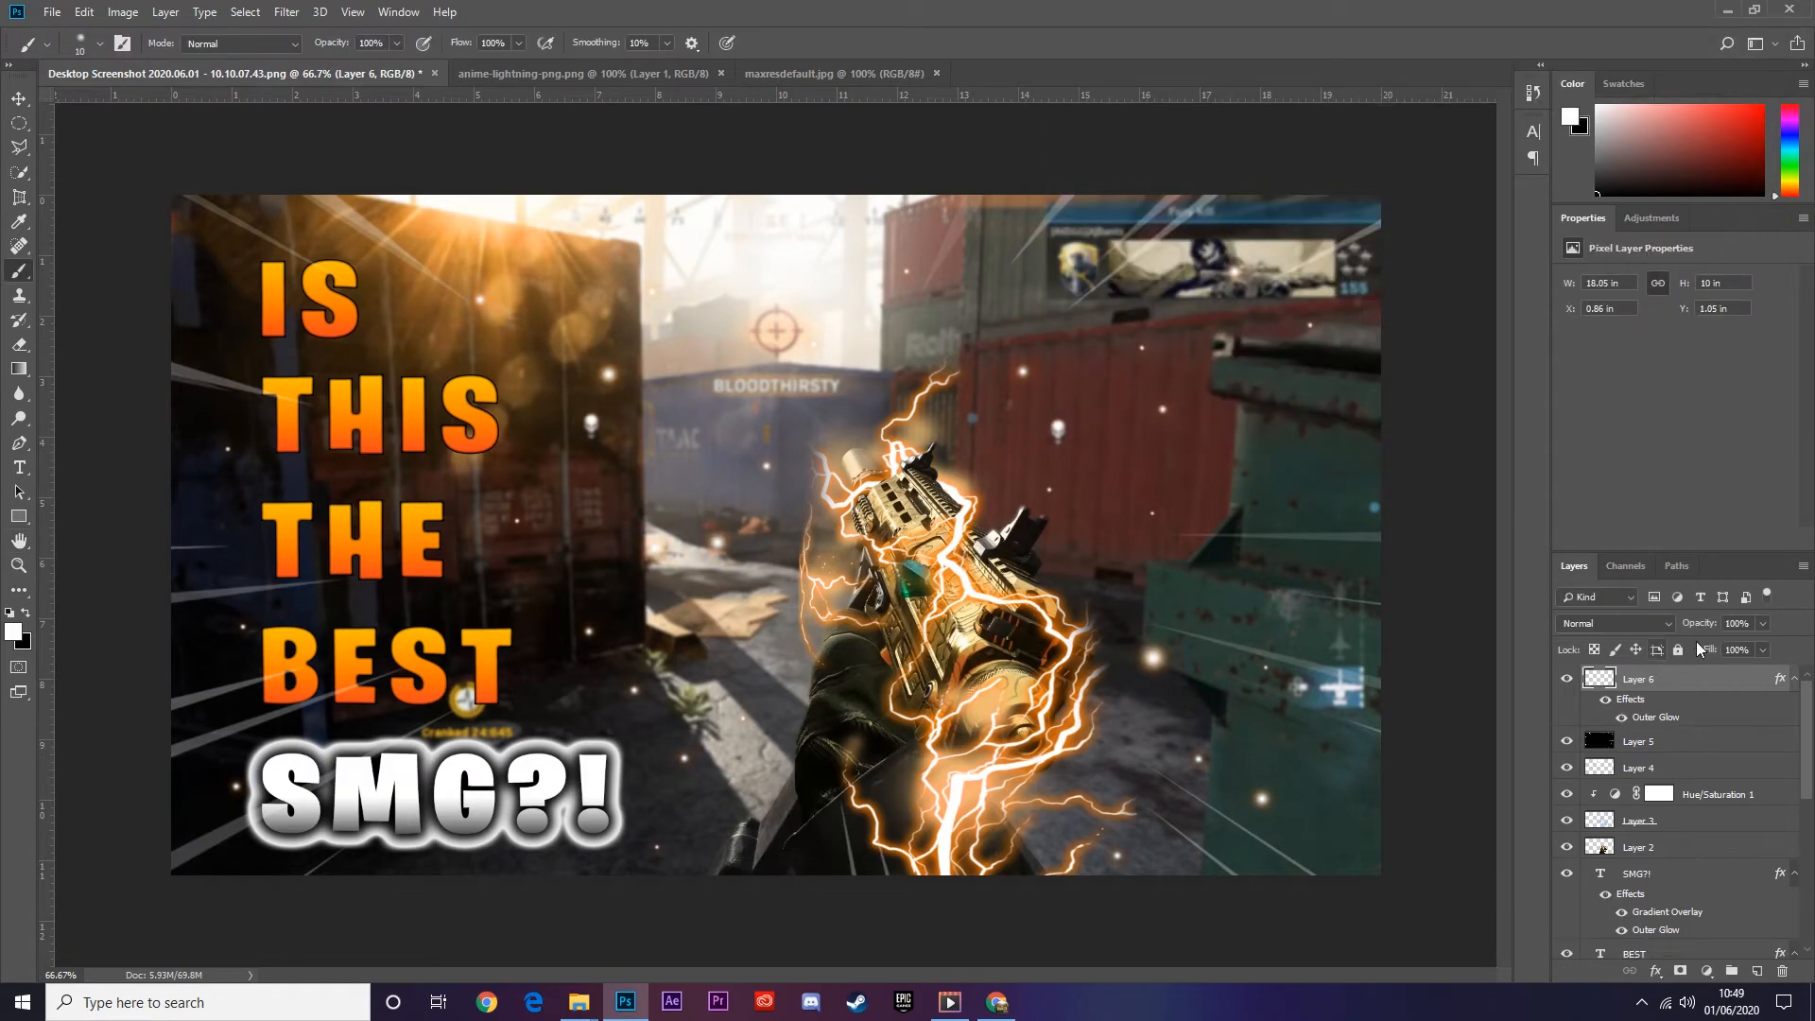
pyautogui.moveTo(1707, 625)
pyautogui.mouseDown()
pyautogui.moveTo(1636, 629)
pyautogui.moveTo(1691, 629)
pyautogui.mouseUp()
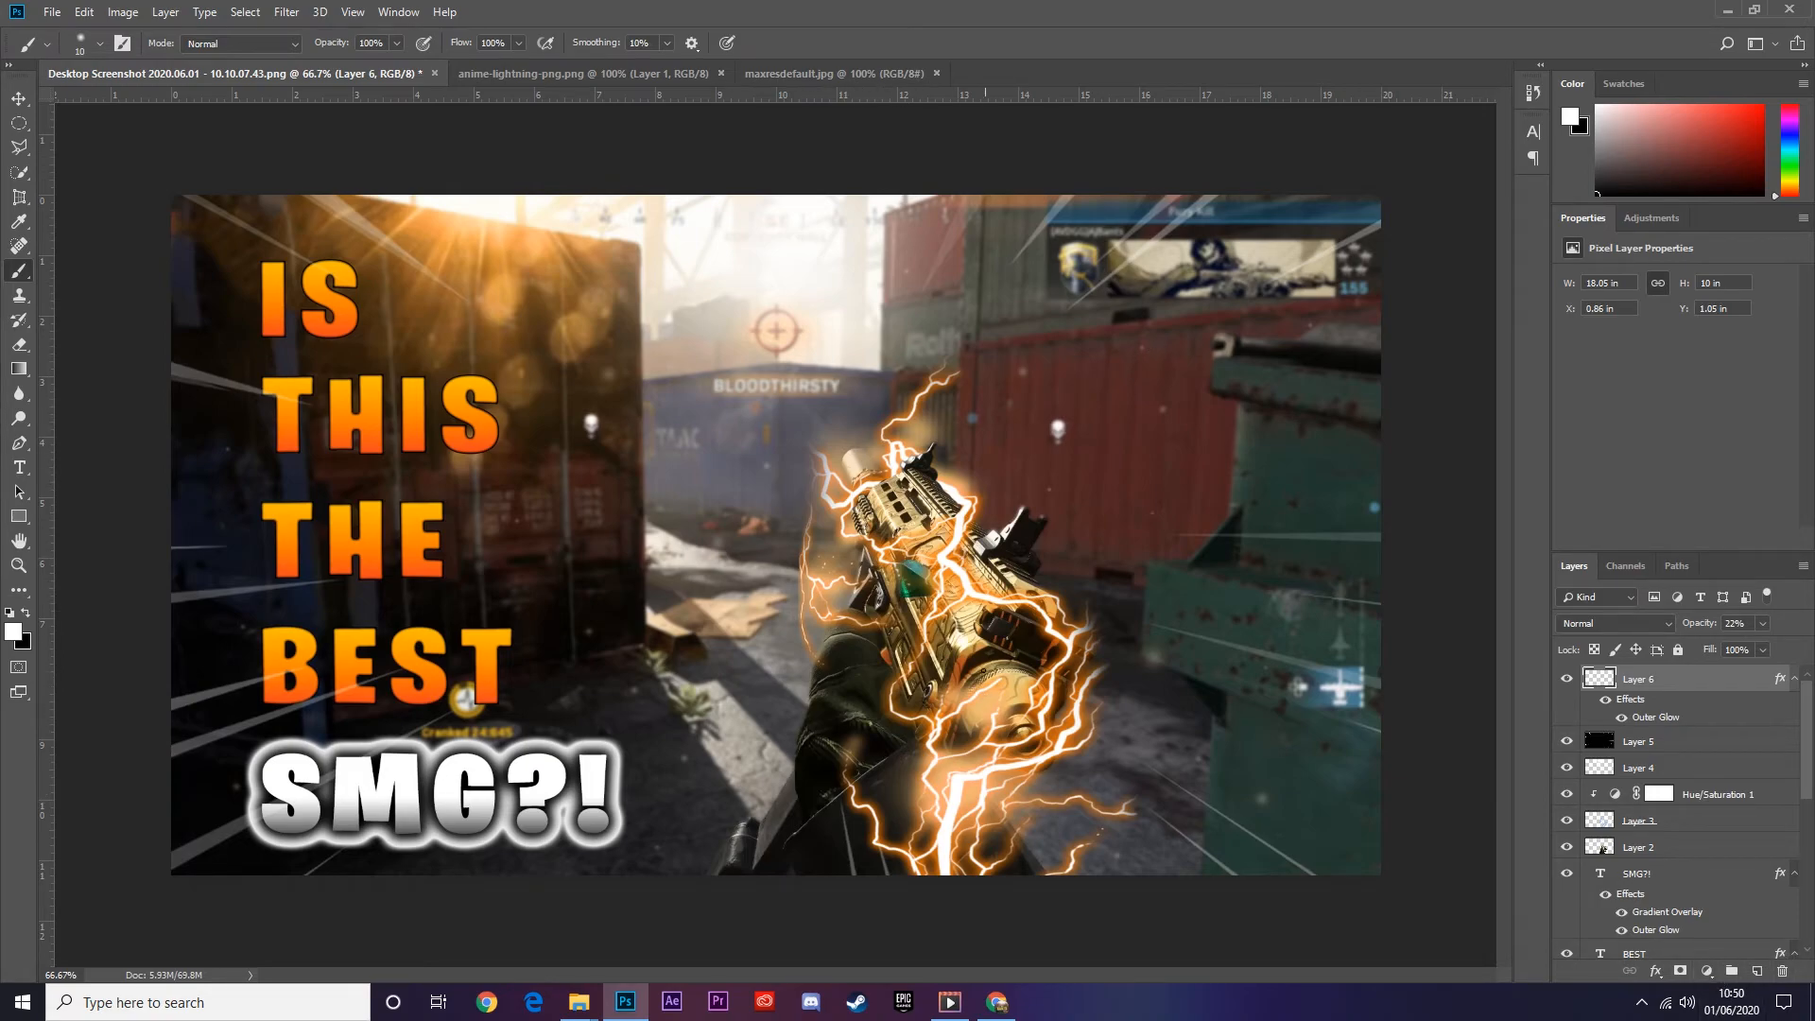
# - Add an Exposure adjustment clipped to the background copy, Layer 1, and set its exposure to +0.31
pyautogui.click(1707, 971)
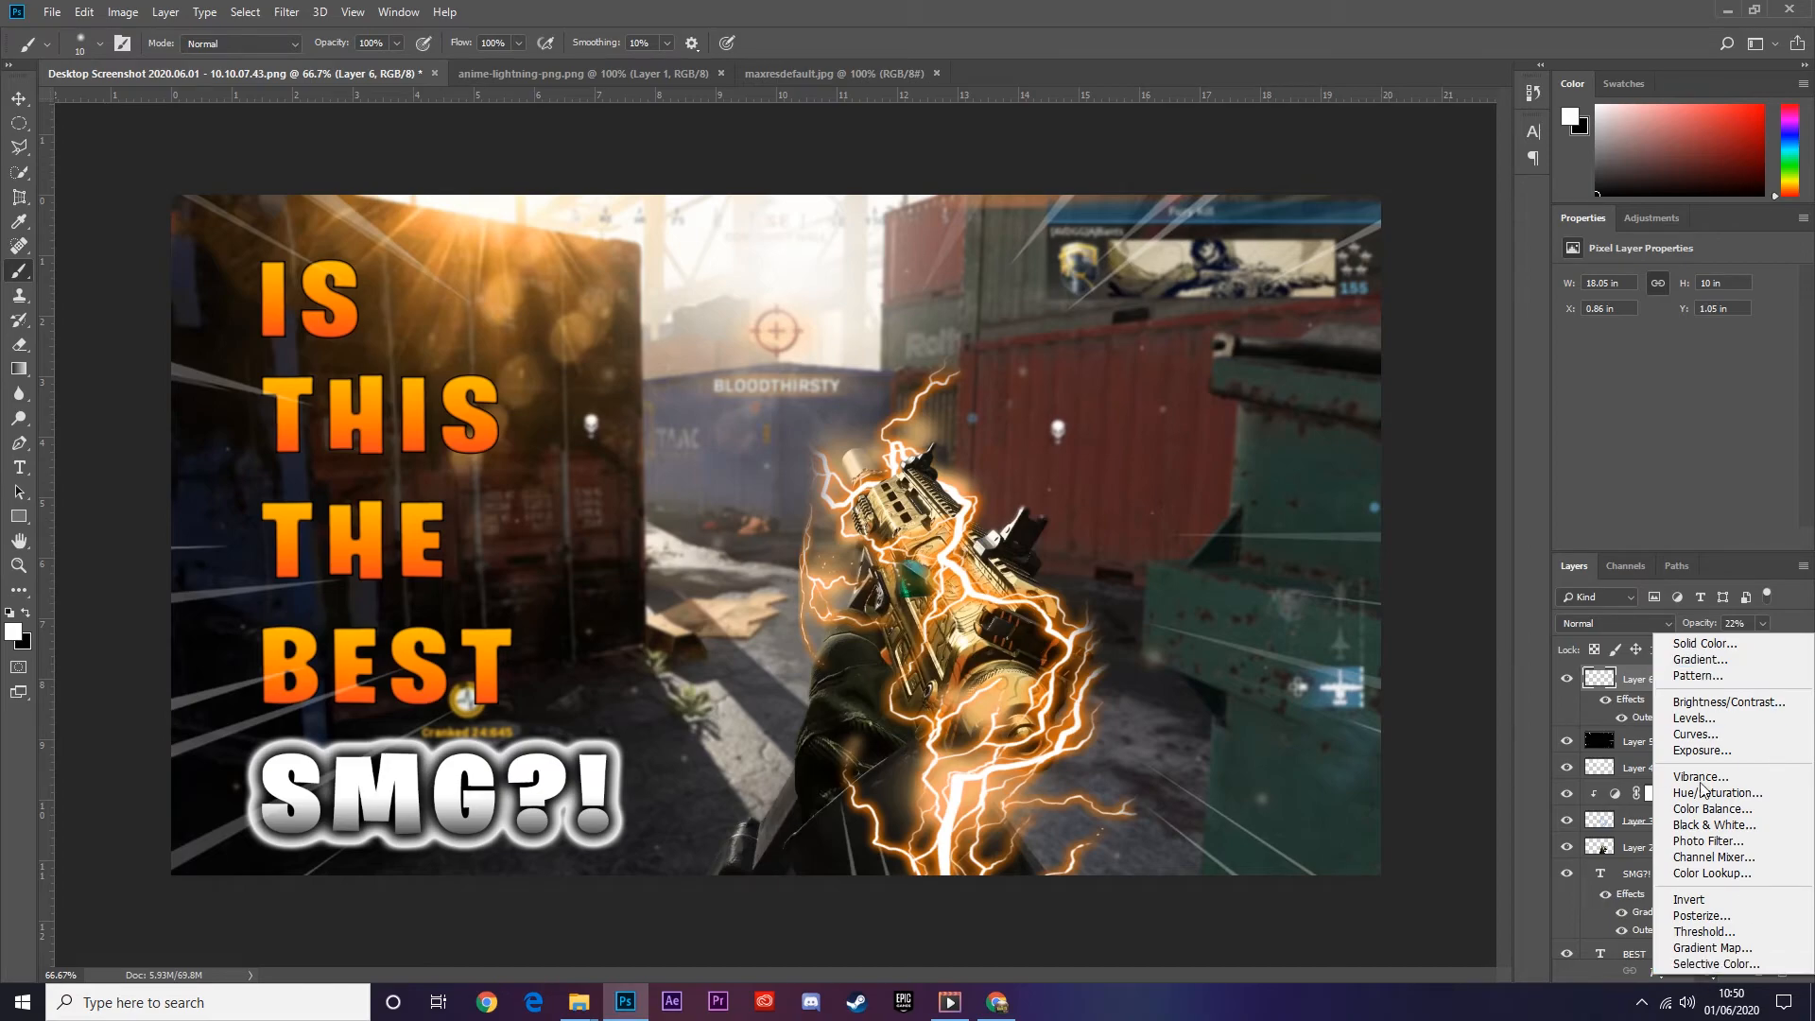
pyautogui.click(1507, 711)
pyautogui.scroll(-5, 1693, 813)
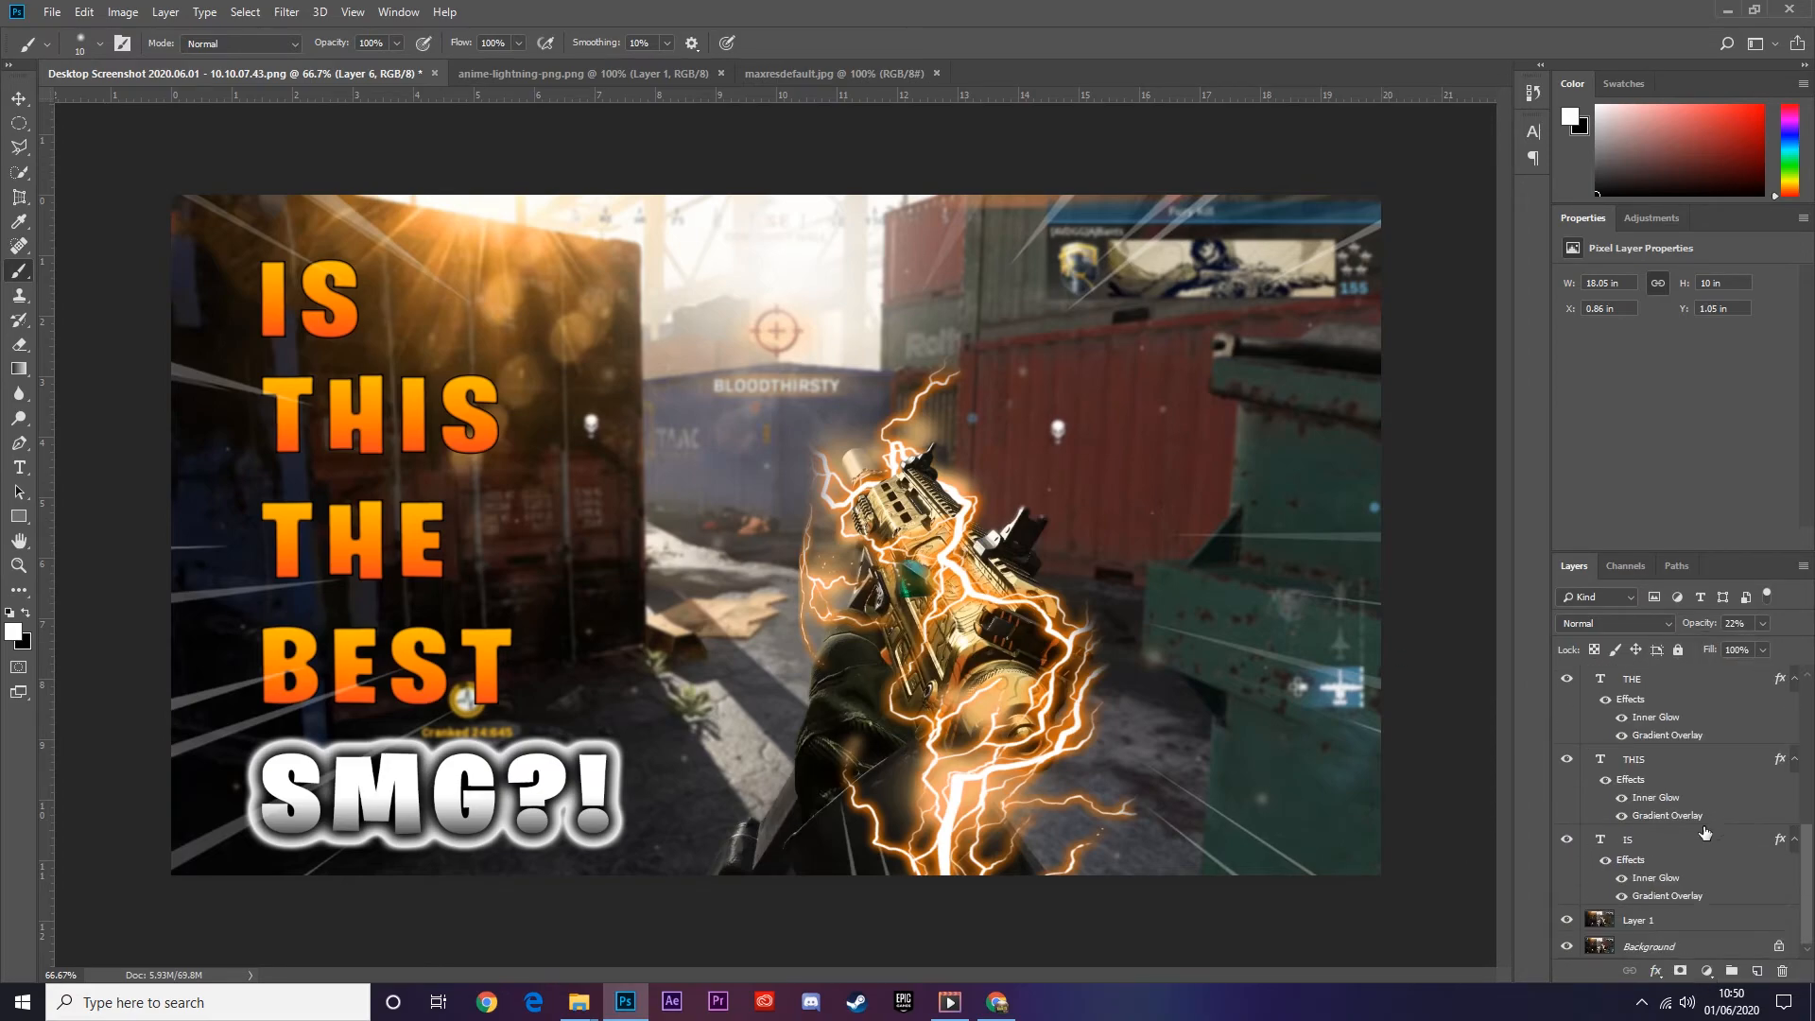
pyautogui.click(1659, 923)
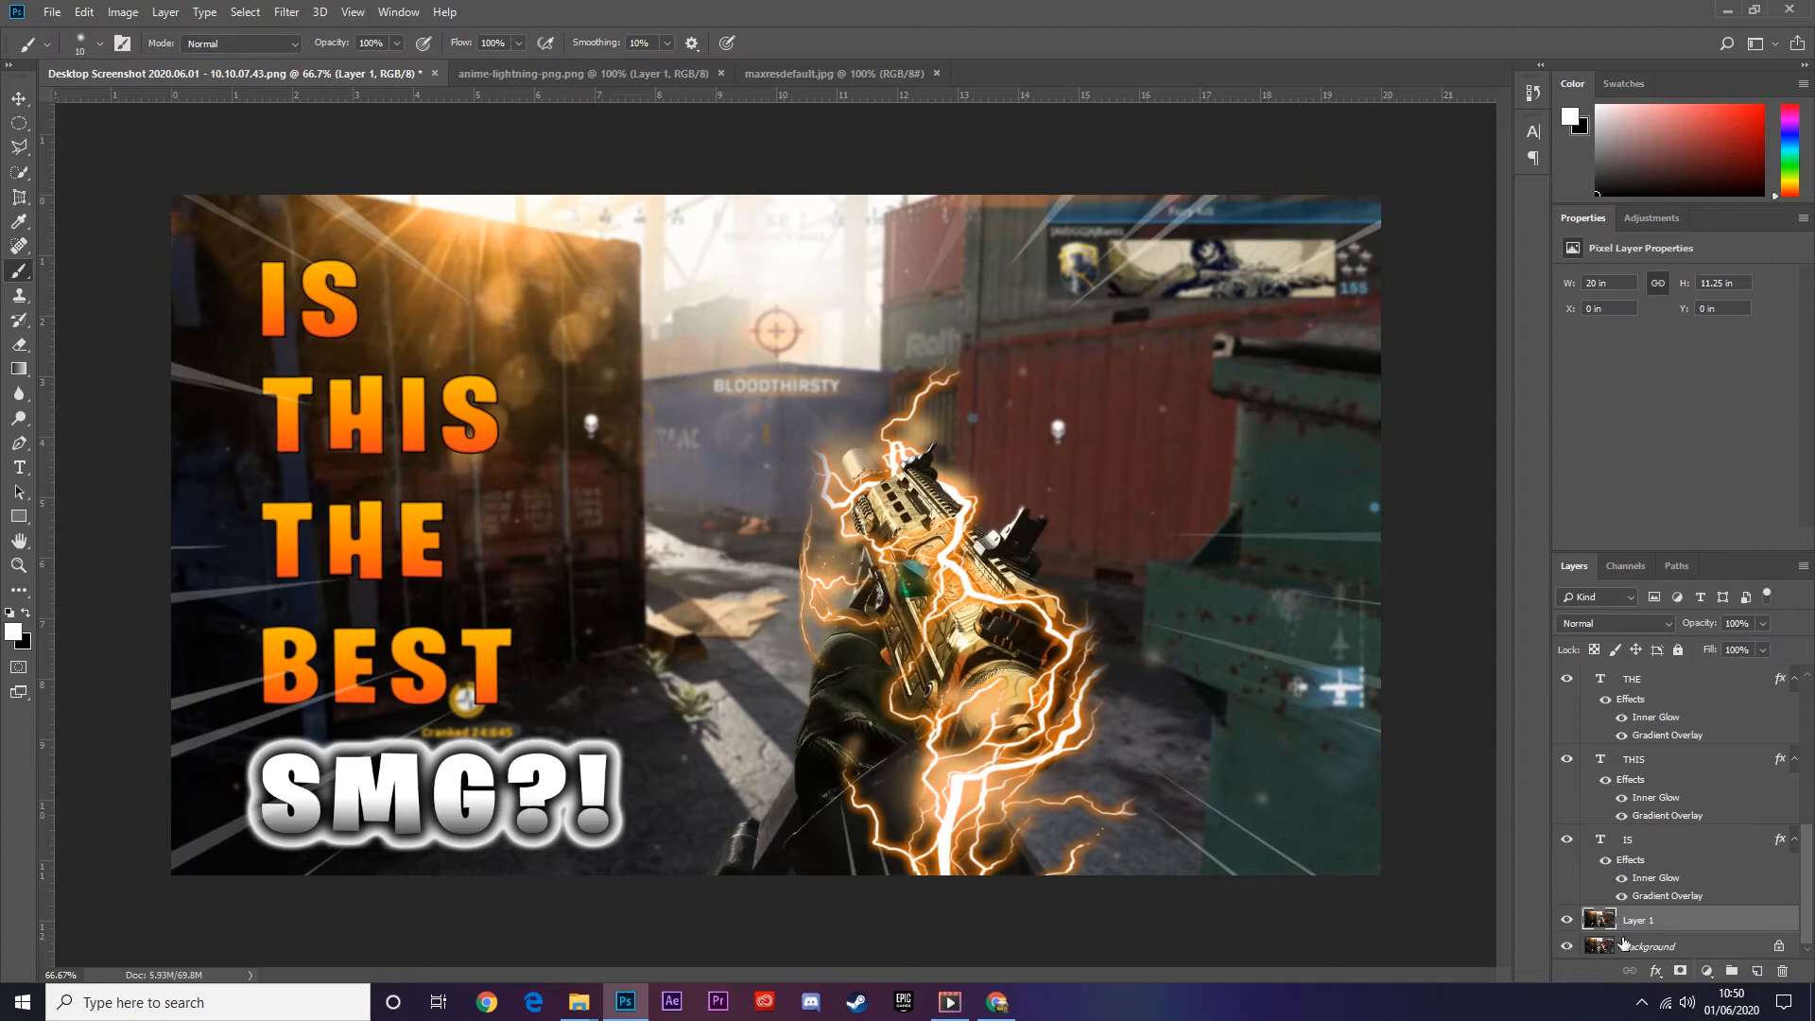
pyautogui.click(1707, 971)
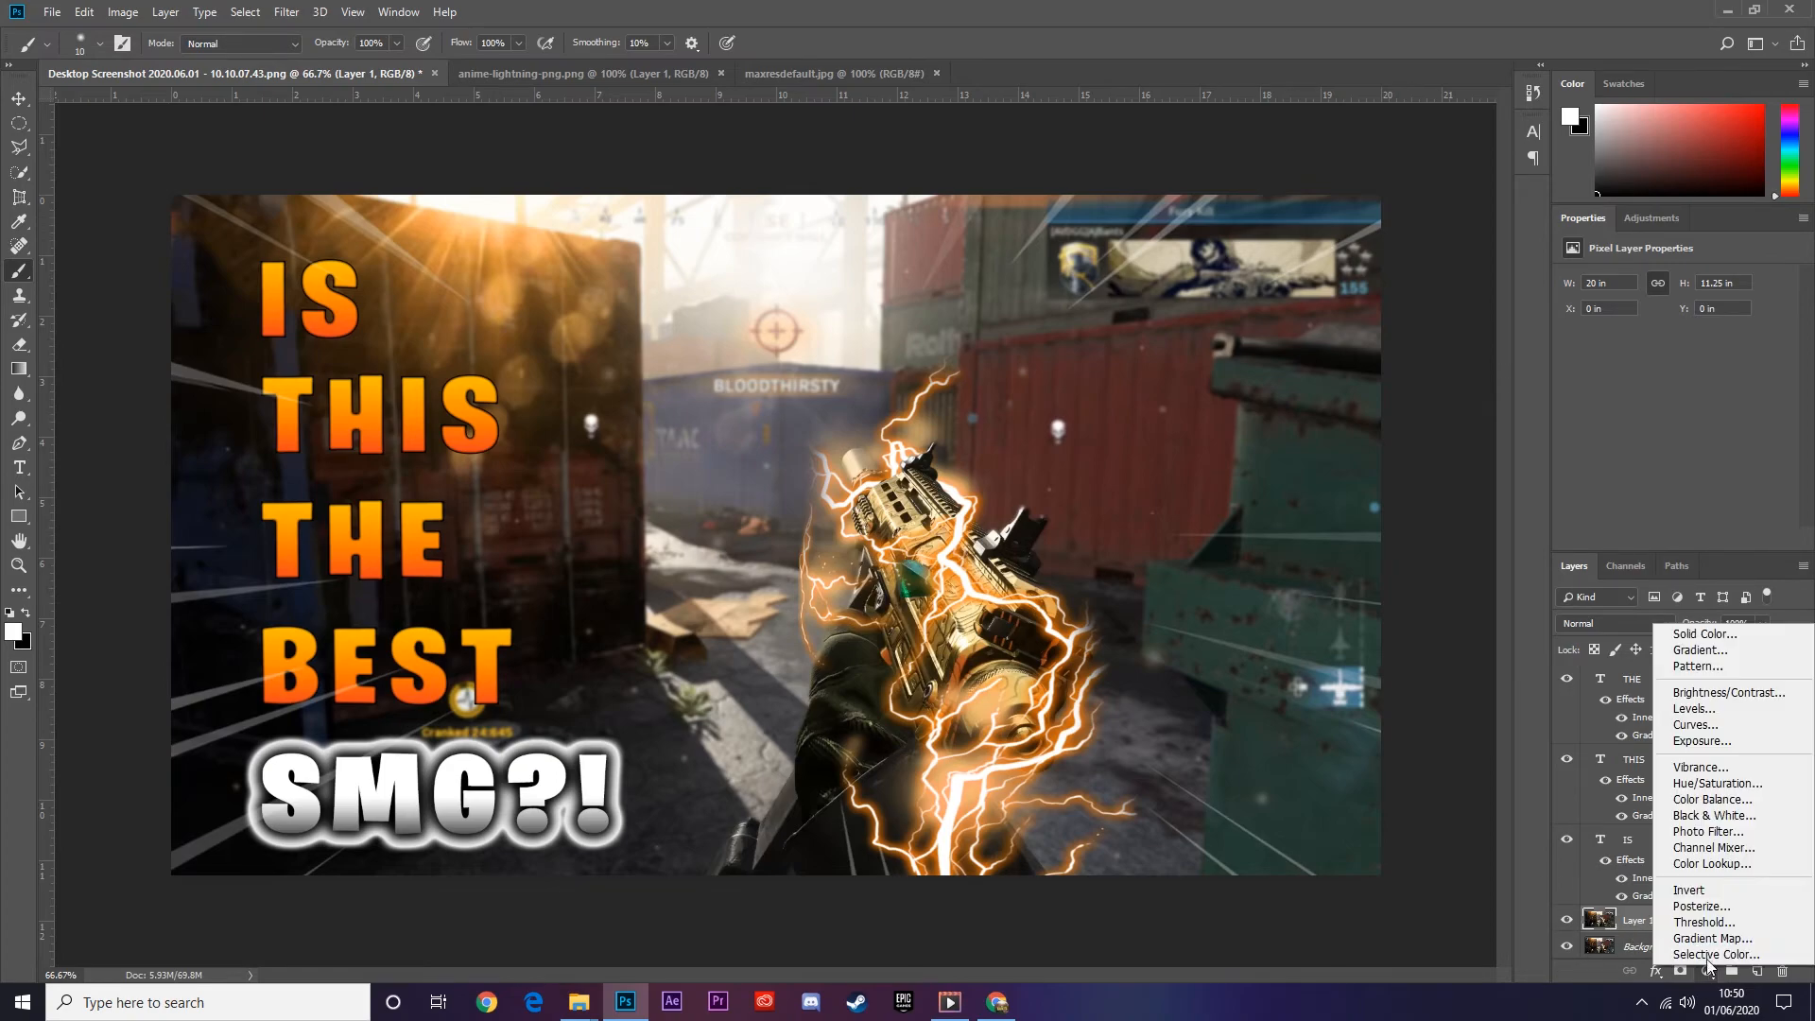
pyautogui.click(1702, 741)
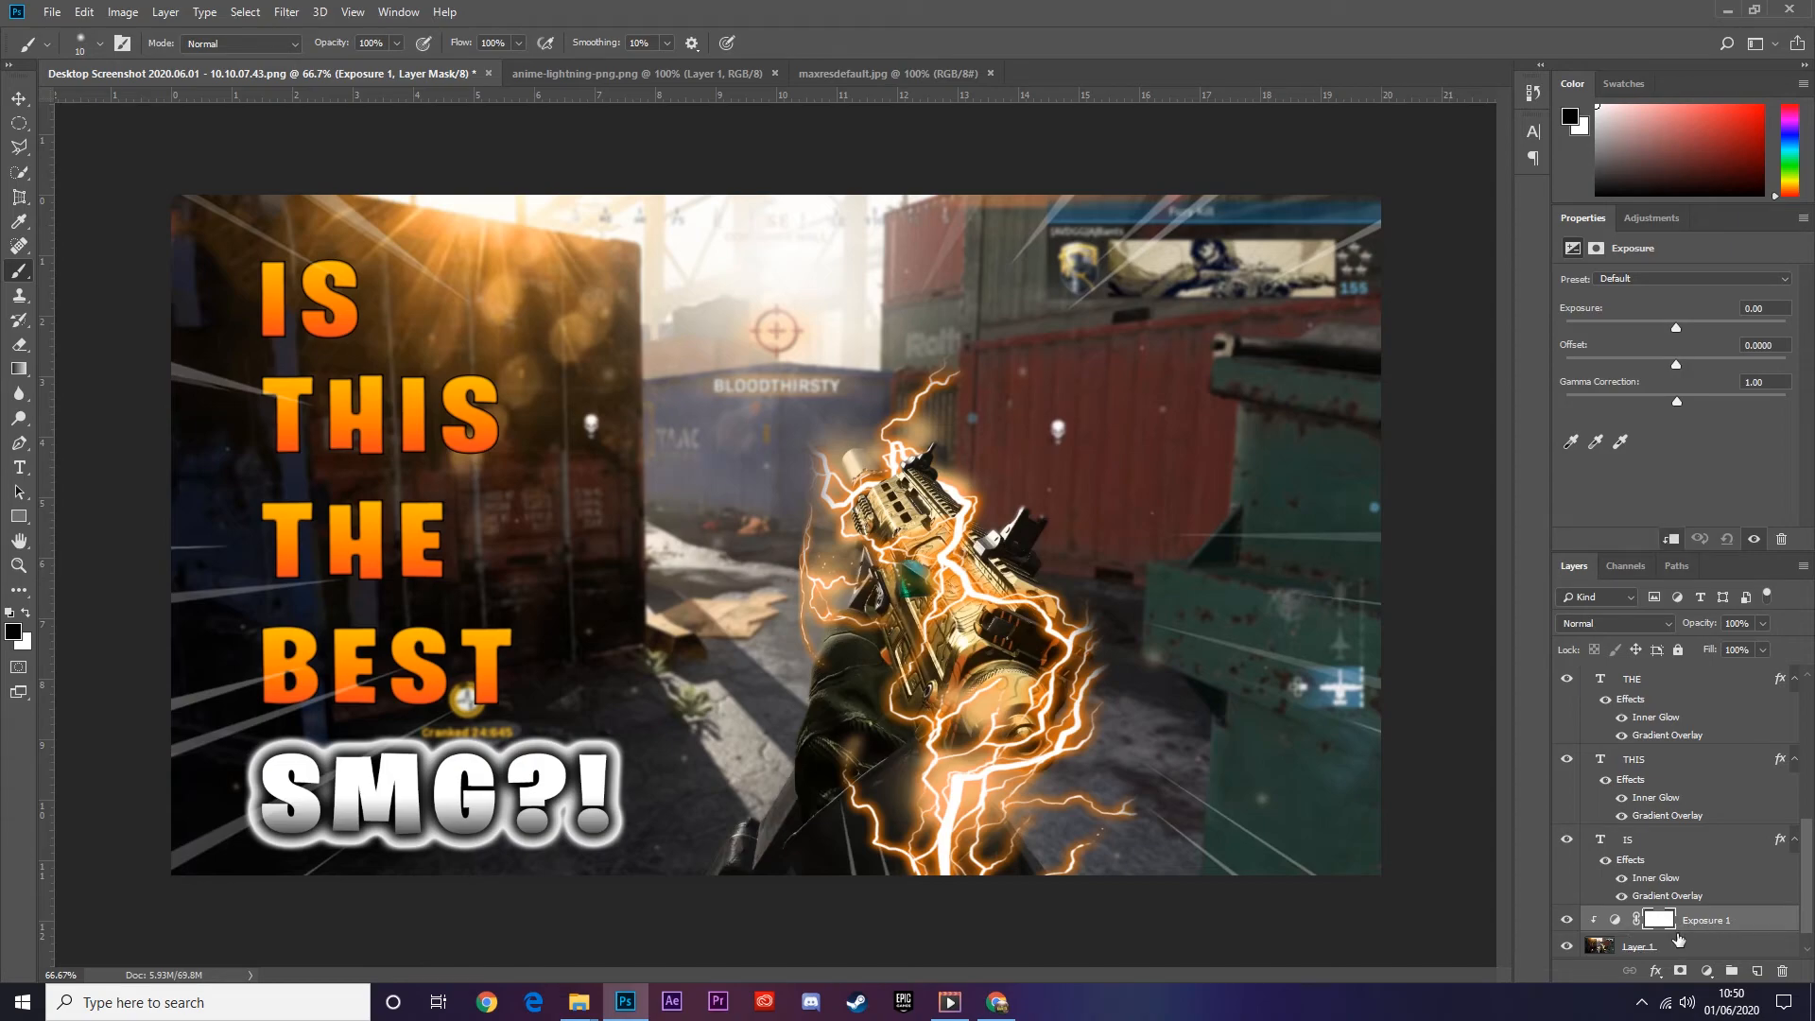
pyautogui.keyDown('alt'); pyautogui.click(1676, 927); pyautogui.keyUp('alt')
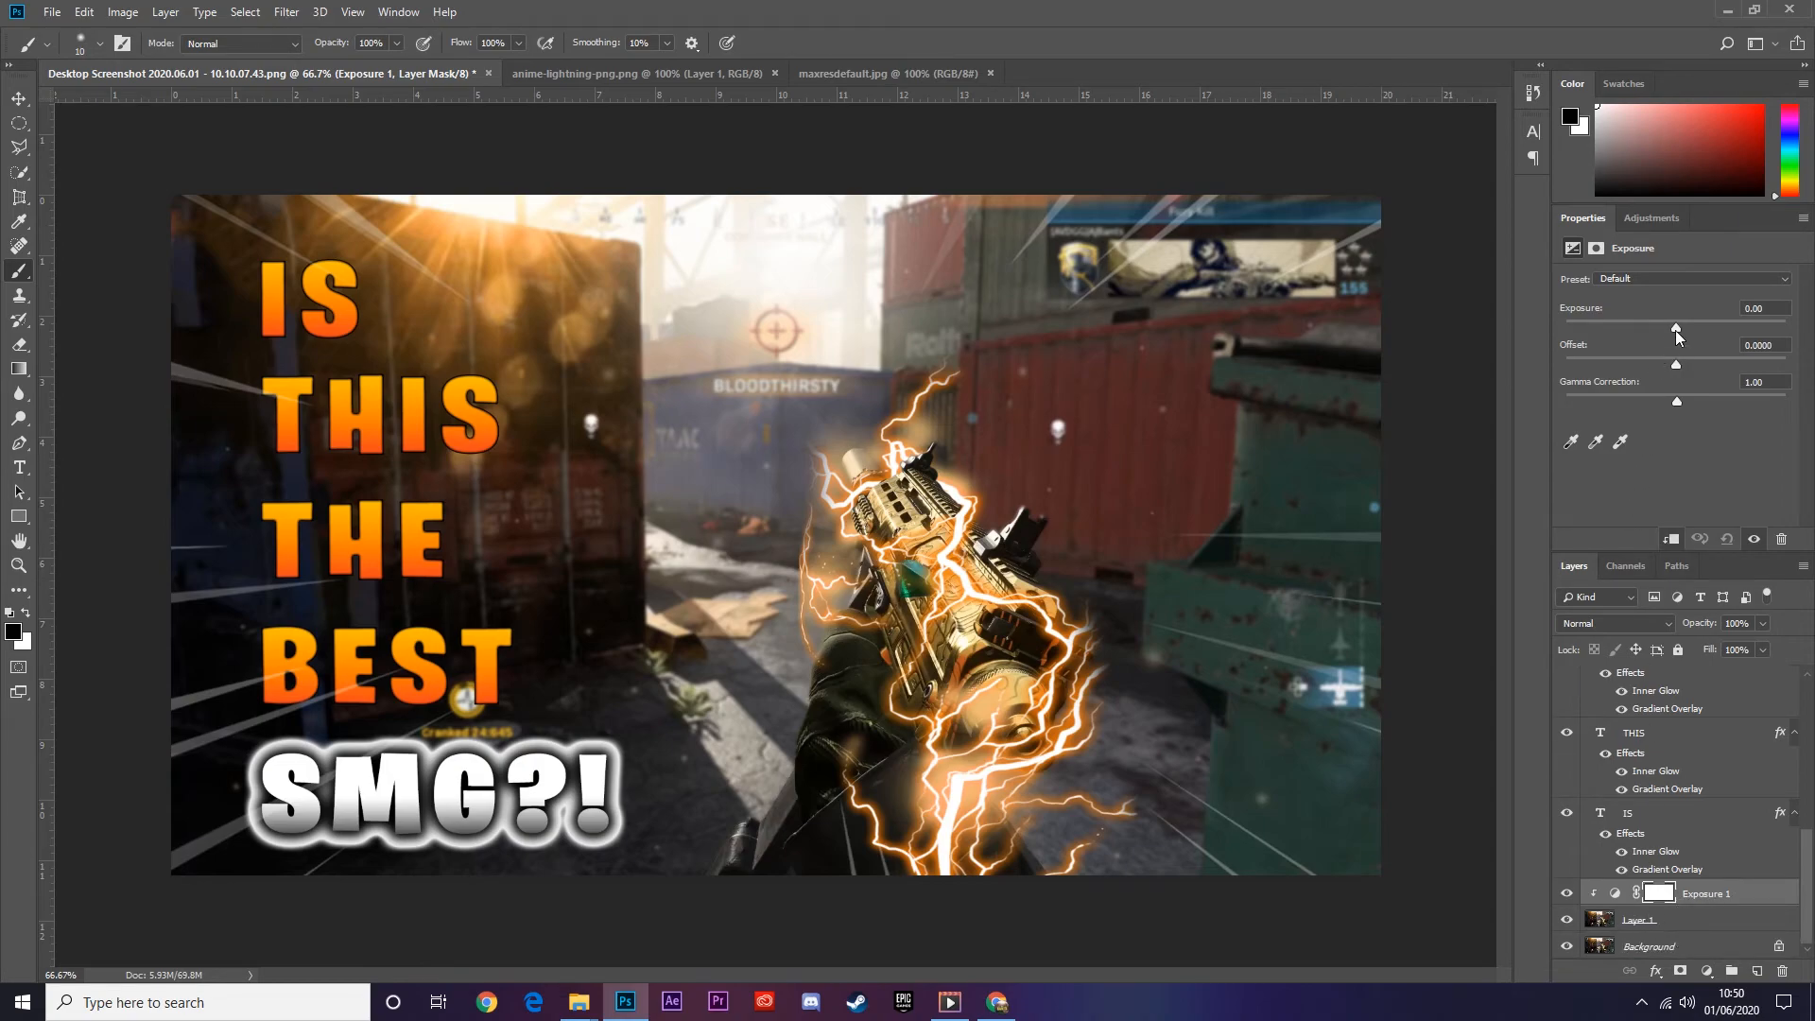
pyautogui.moveTo(1673, 332); pyautogui.dragTo(1680, 328)
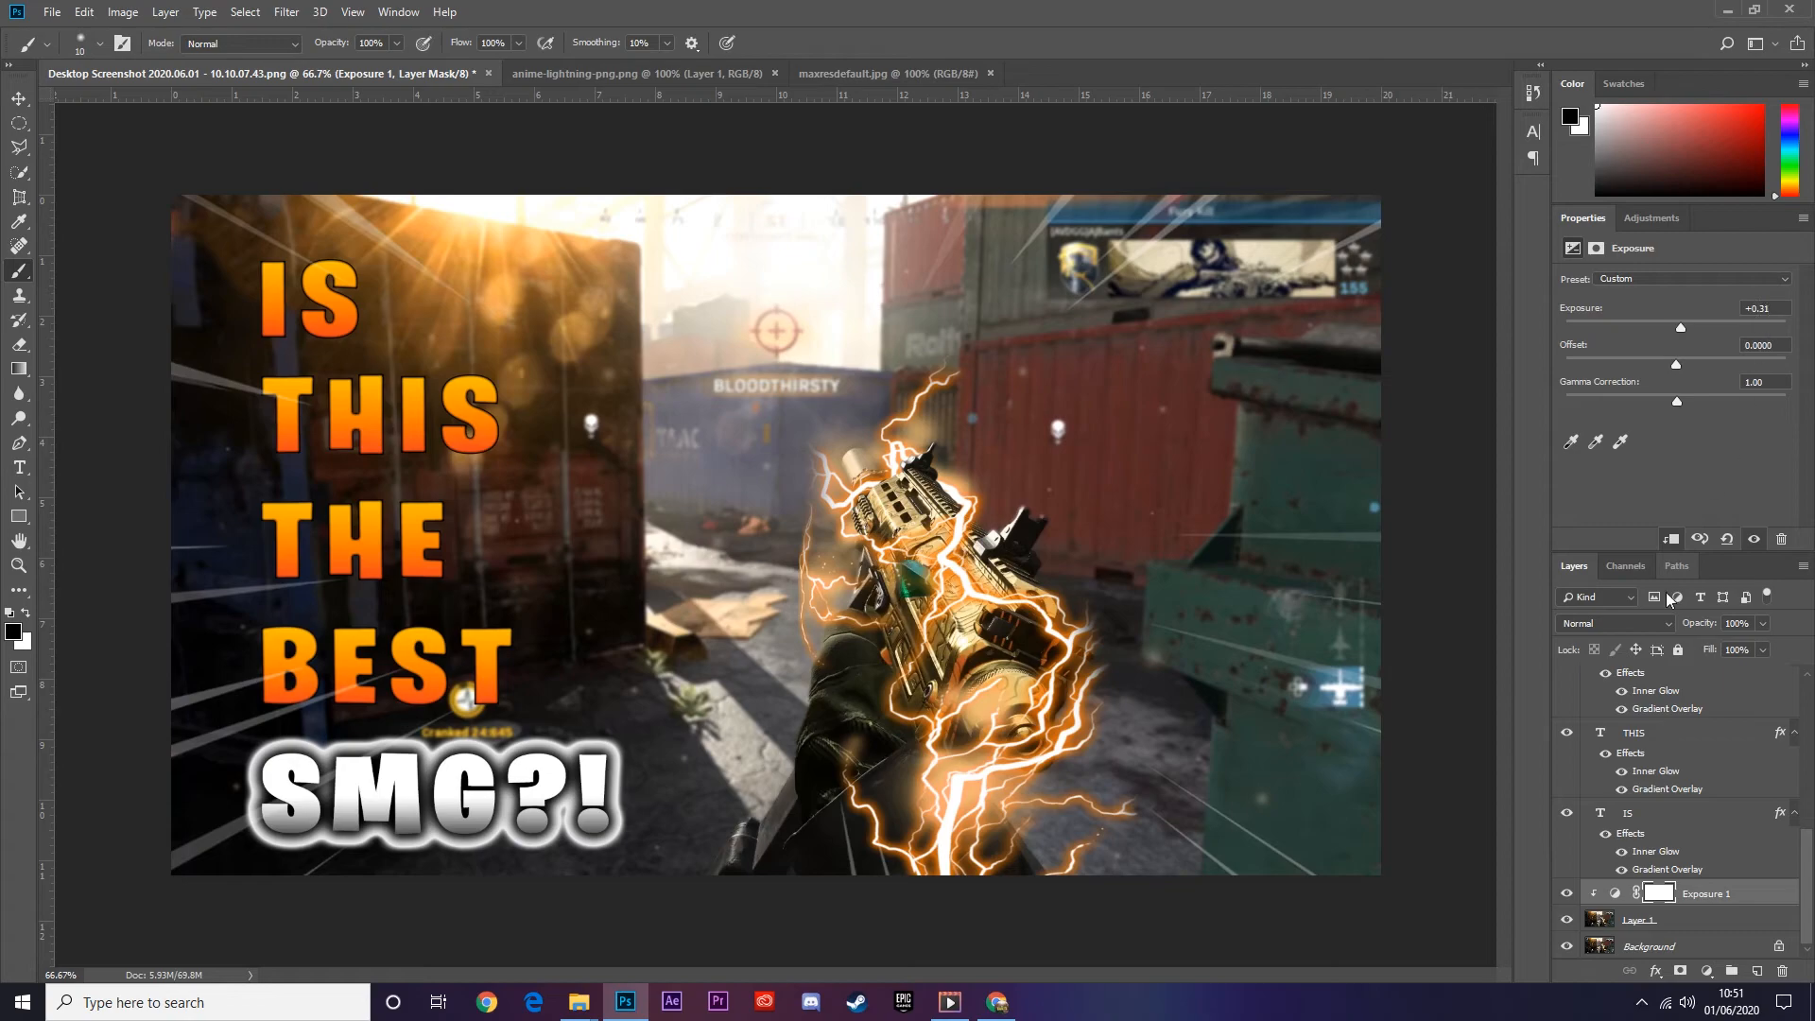
# - Compare the image with and without the Exposure adjustment, and examine how readable the thumbnail is at a small size
pyautogui.click(1567, 894)
pyautogui.click(1567, 895)
pyautogui.click(1570, 893)
pyautogui.click(1570, 893)
pyautogui.click(1570, 892)
pyautogui.click(1570, 893)
pyautogui.press('z')
pyautogui.moveTo(869, 666); pyautogui.dragTo(770, 629)
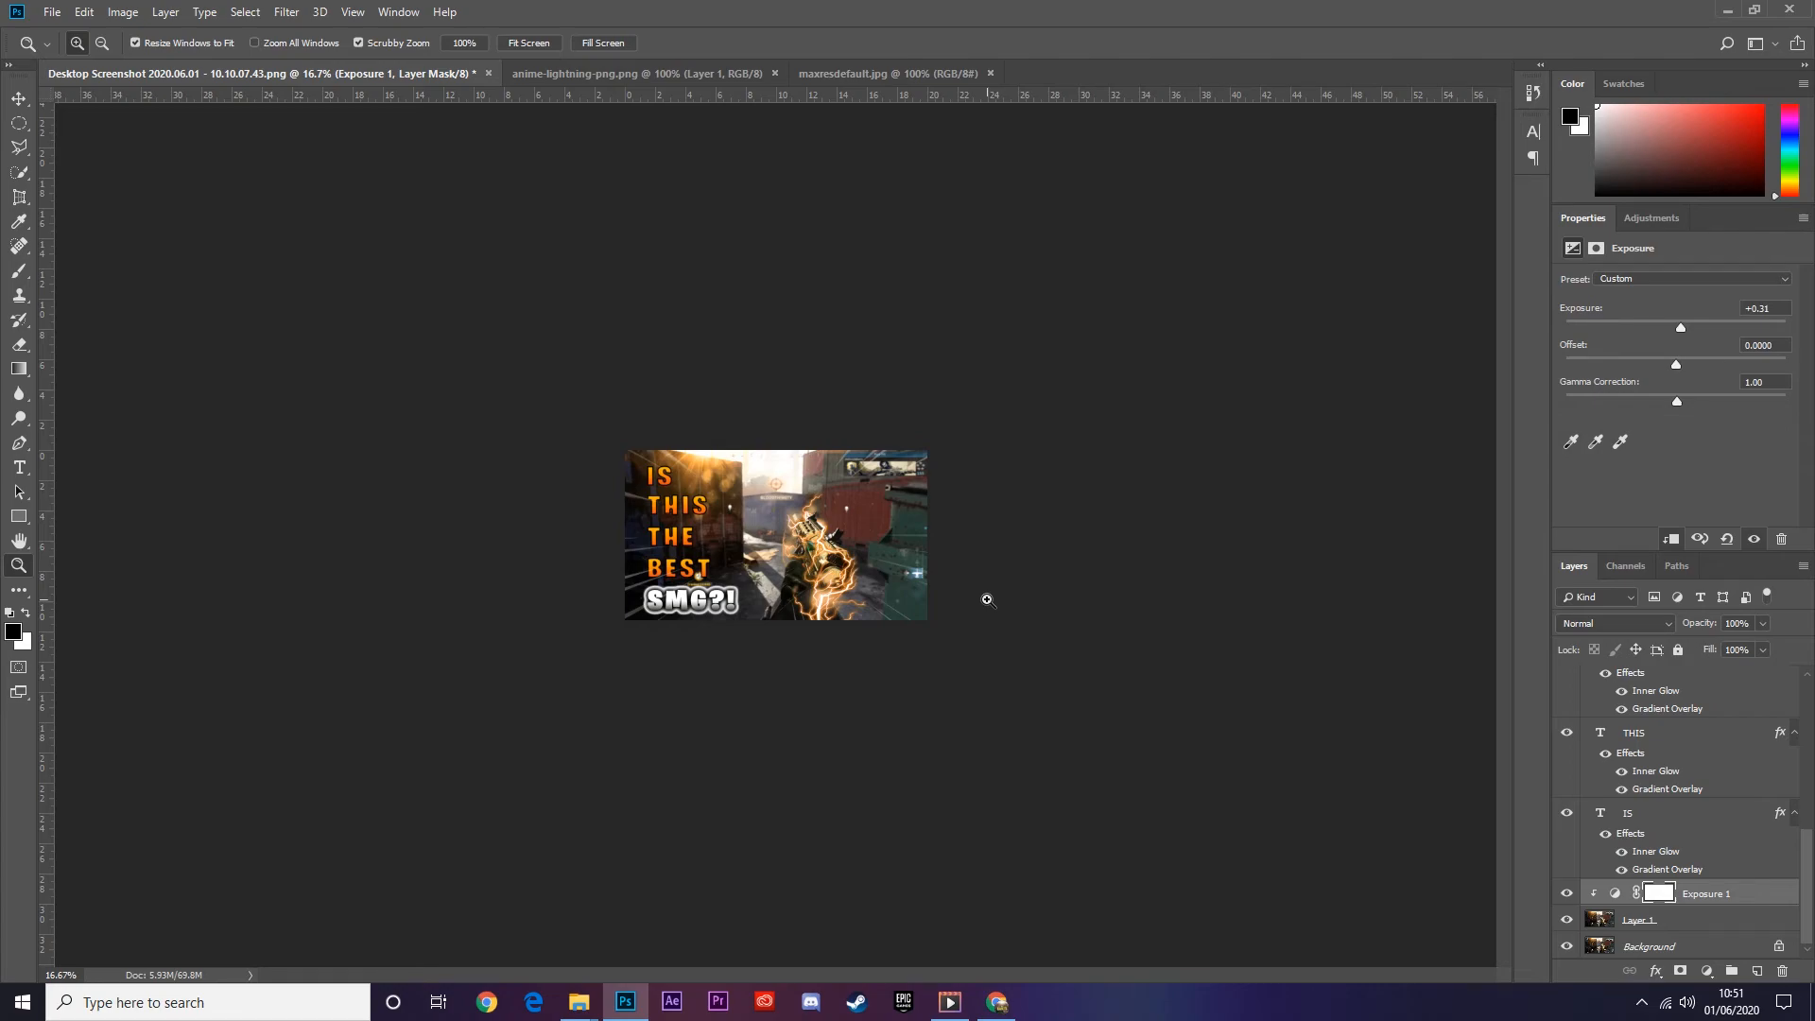
pyautogui.hotkey('ctrl', 'z')
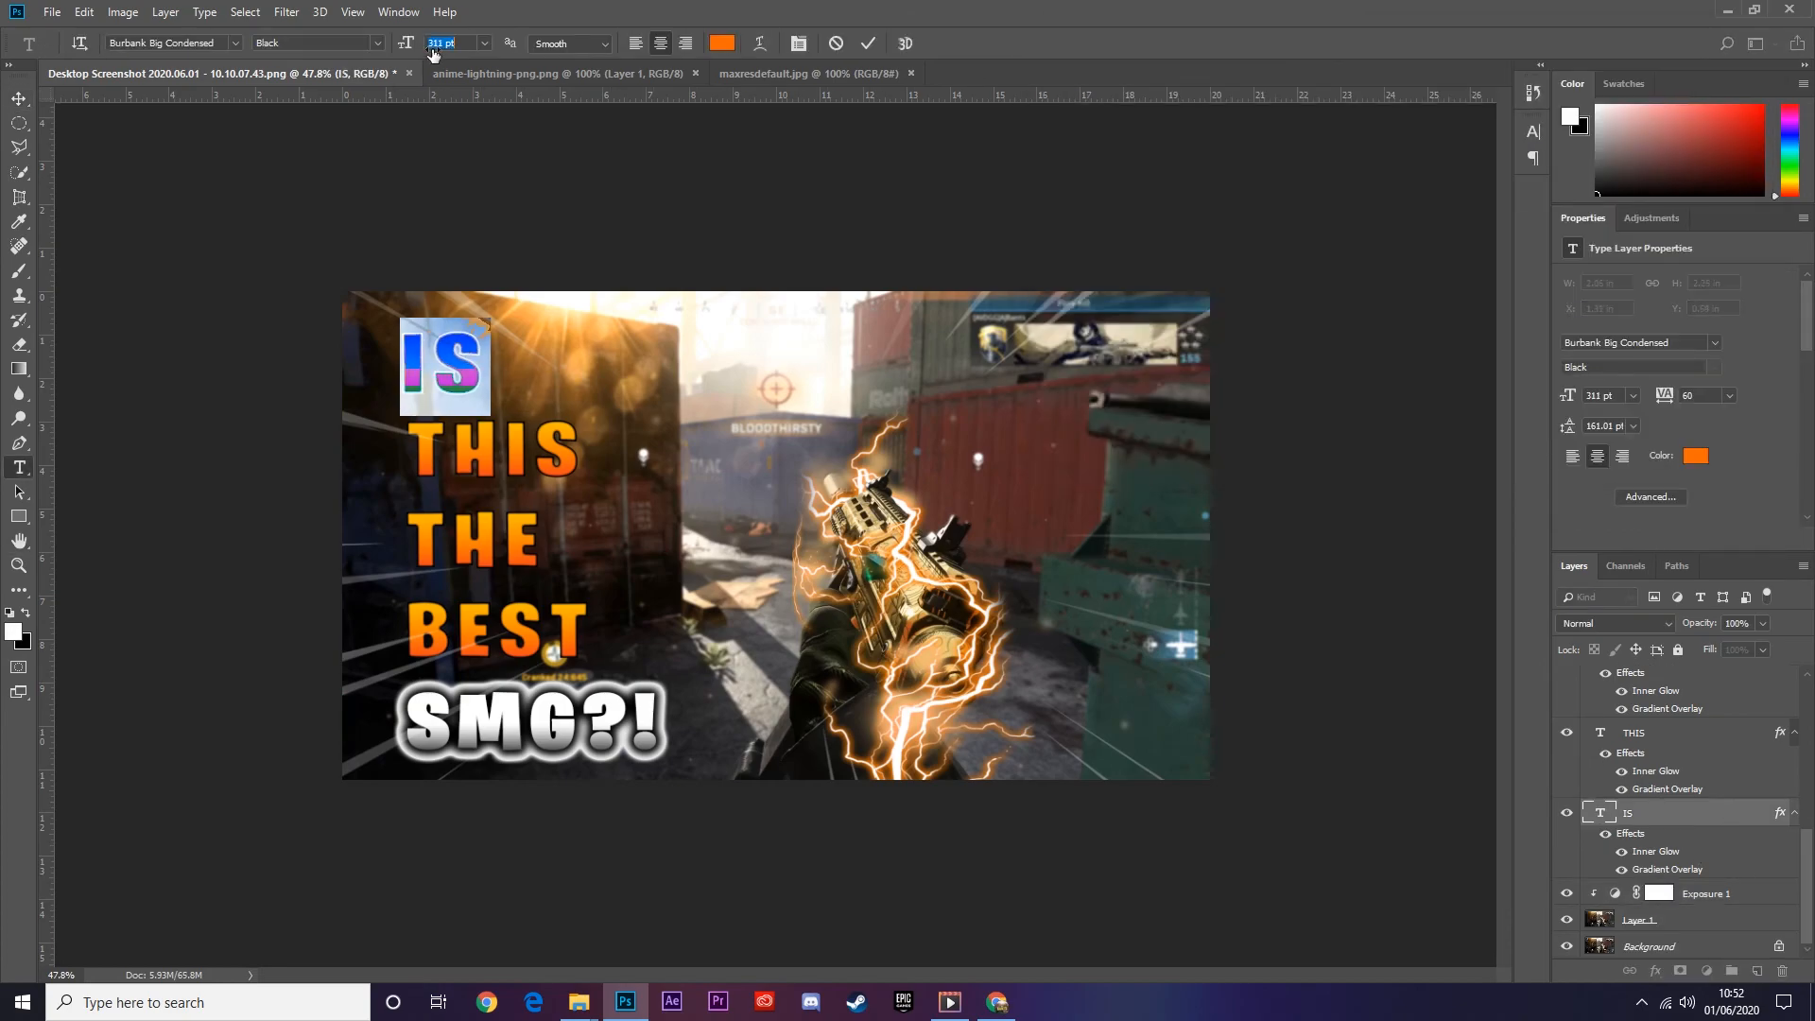
# - Set the font size of the title words IS, THIS, THE, BEST and SMG?! to 330 pt
pyautogui.write('330')
pyautogui.click(18, 98)
pyautogui.doubleClick(1599, 733)
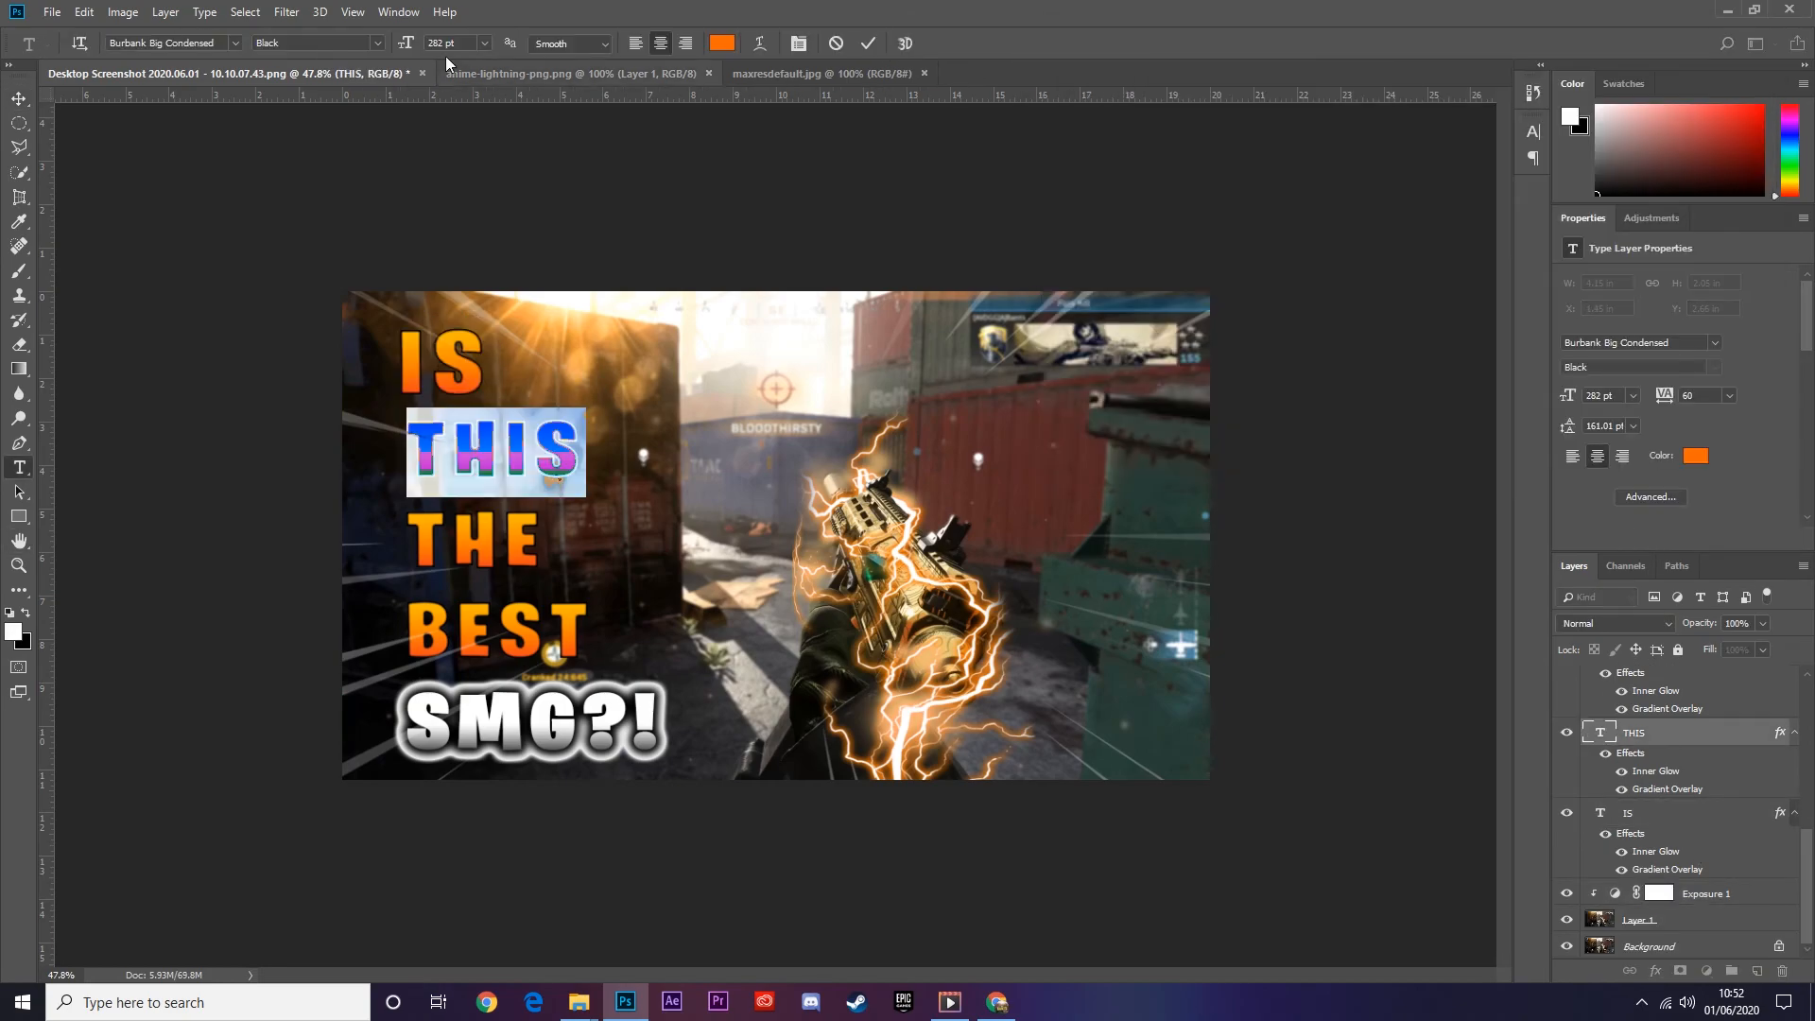
pyautogui.write('330')
pyautogui.click(19, 98)
pyautogui.scroll(2, 1702, 790)
pyautogui.doubleClick(1599, 775)
pyautogui.doubleClick(1599, 697)
# - Move the five title lines to the right so their left edges line up about 2.3 in from the canvas's left edge
pyautogui.click(1698, 814)
pyautogui.moveTo(454, 364); pyautogui.dragTo(496, 364)
pyautogui.click(1698, 735)
pyautogui.moveTo(473, 446); pyautogui.dragTo(521, 448)
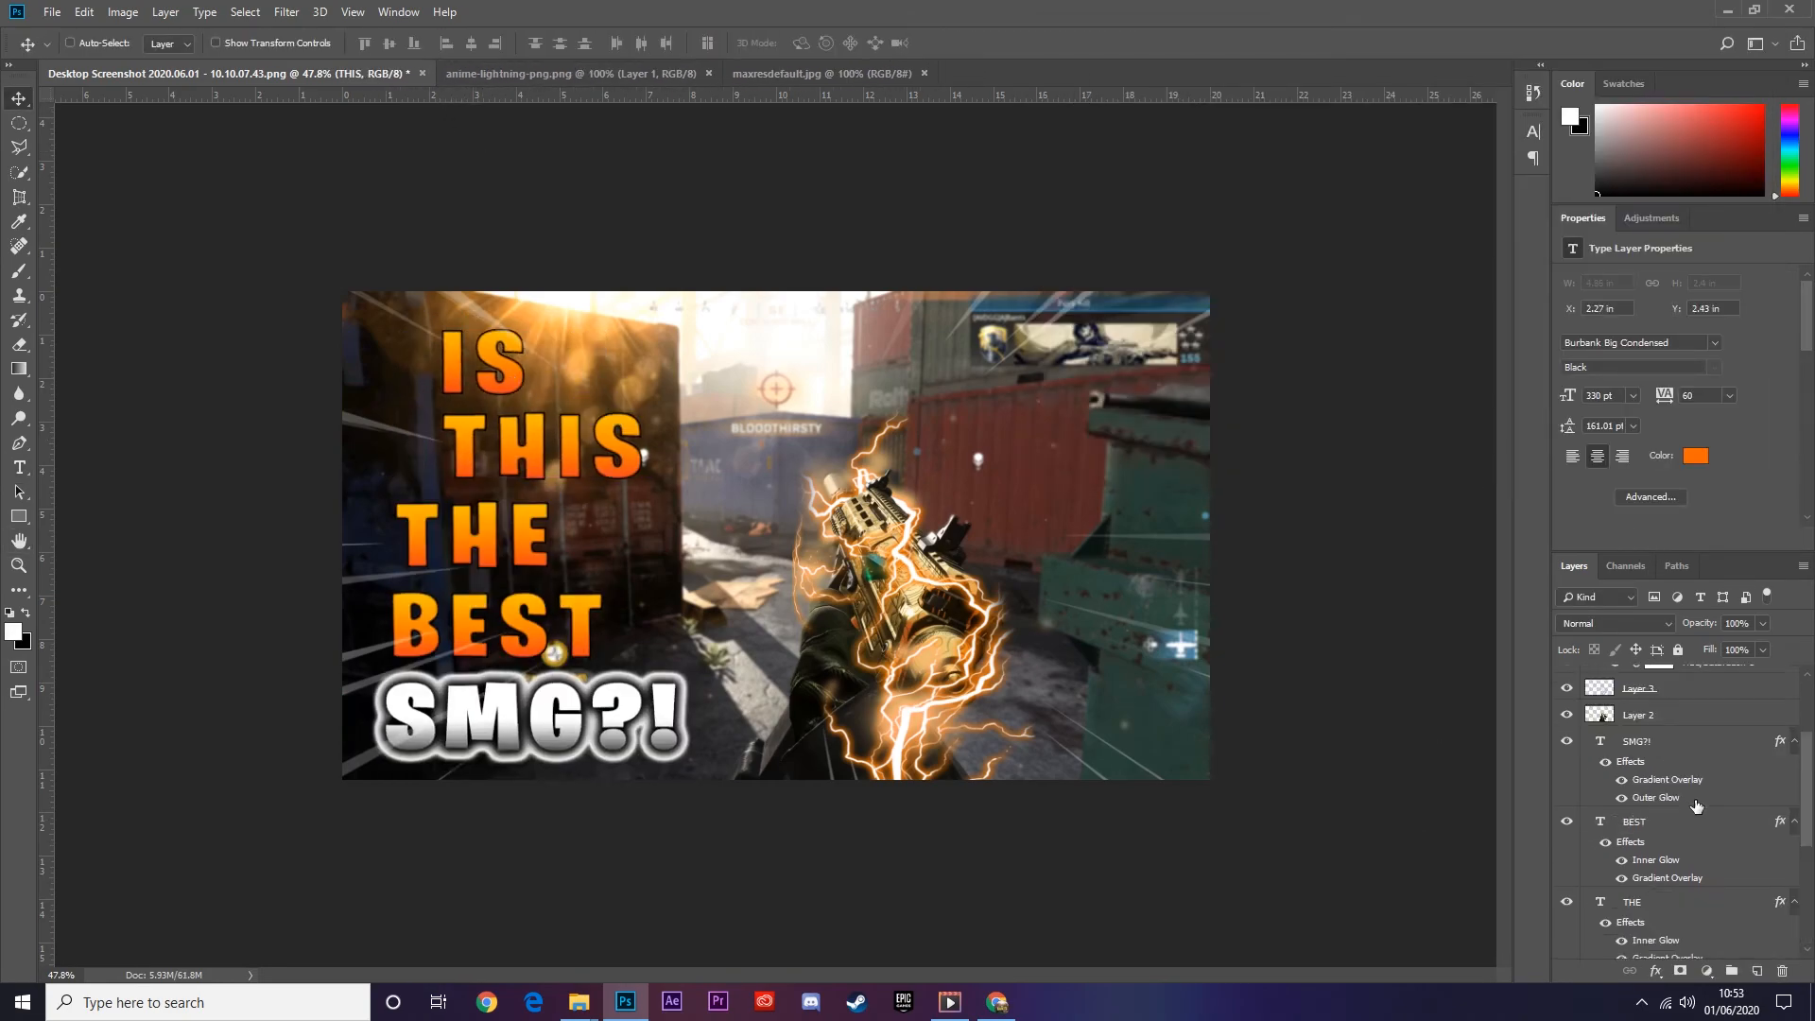
pyautogui.click(1683, 840)
pyautogui.moveTo(472, 535); pyautogui.dragTo(520, 532)
pyautogui.moveTo(472, 626); pyautogui.dragTo(526, 626)
pyautogui.moveTo(479, 723); pyautogui.dragTo(537, 732)
# - Nudge the IS, THIS and THE title lines upward, keeping them evenly spaced
pyautogui.scroll(-2, 1673, 813)
pyautogui.click(1665, 874)
pyautogui.press('Up')
pyautogui.press('Up')
pyautogui.press('Up')
pyautogui.press('Up')
pyautogui.press('Up')
pyautogui.press('Up')
pyautogui.press('Up')
pyautogui.press('Up')
pyautogui.press('Up')
pyautogui.press('Up')
pyautogui.click(1665, 794)
pyautogui.click(1664, 719)
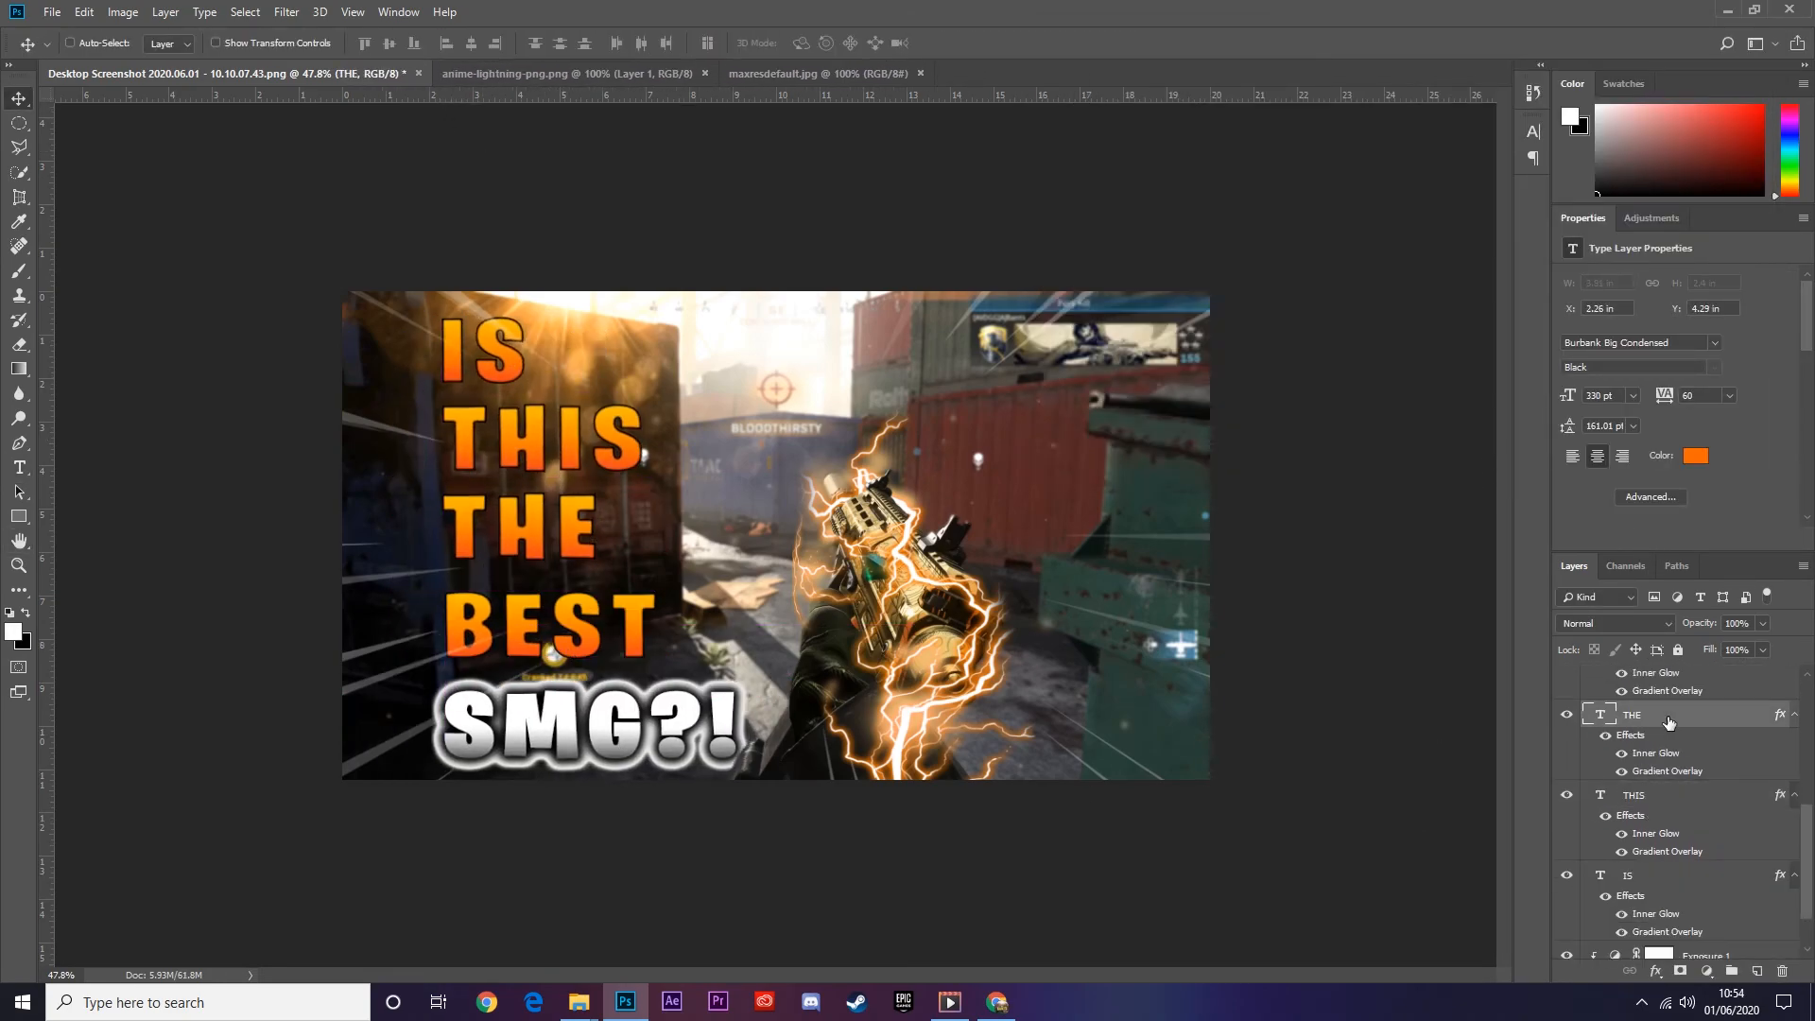
# - Nudge the BEST and SMG?! lines slightly upward to even out the title's line spacing
pyautogui.click(1665, 741)
pyautogui.press('Up')
pyautogui.press('Up')
pyautogui.press('Up')
pyautogui.press('Up')
pyautogui.press('Up')
pyautogui.press('Up')
pyautogui.press('Up')
pyautogui.press('Up')
pyautogui.press('Up')
pyautogui.press('z')
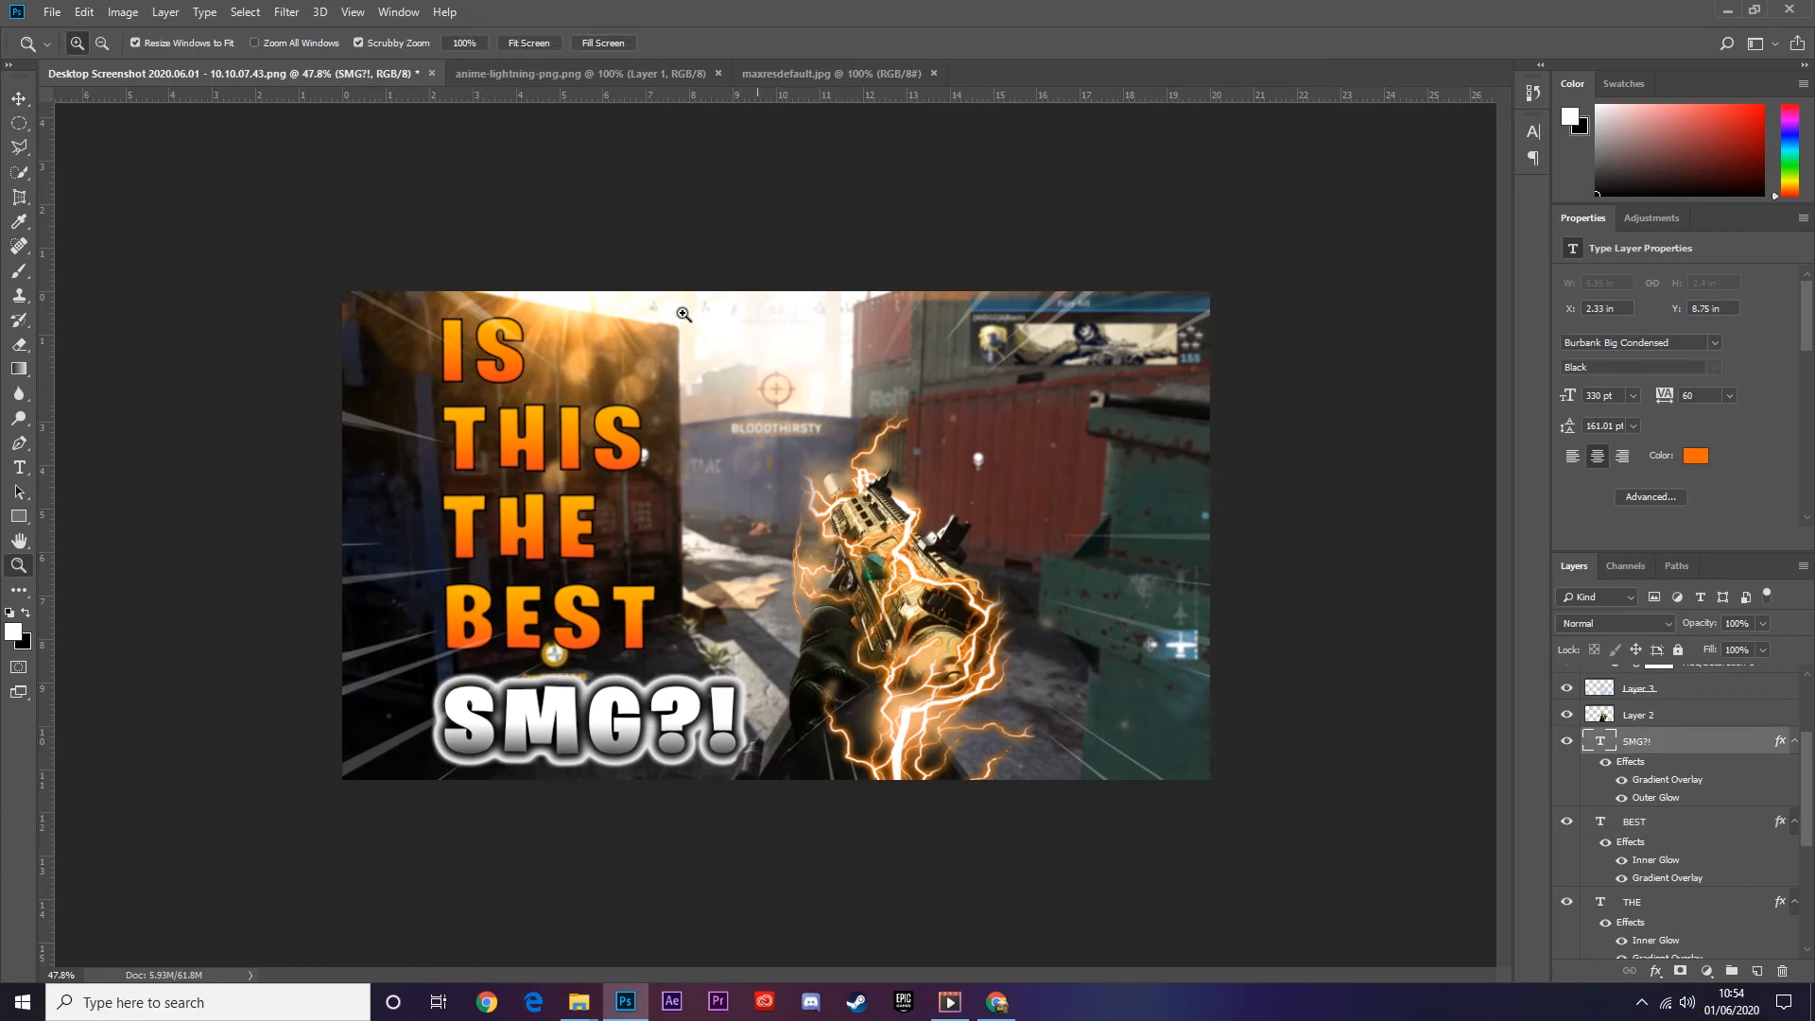
pyautogui.moveTo(855, 711); pyautogui.dragTo(838, 669)
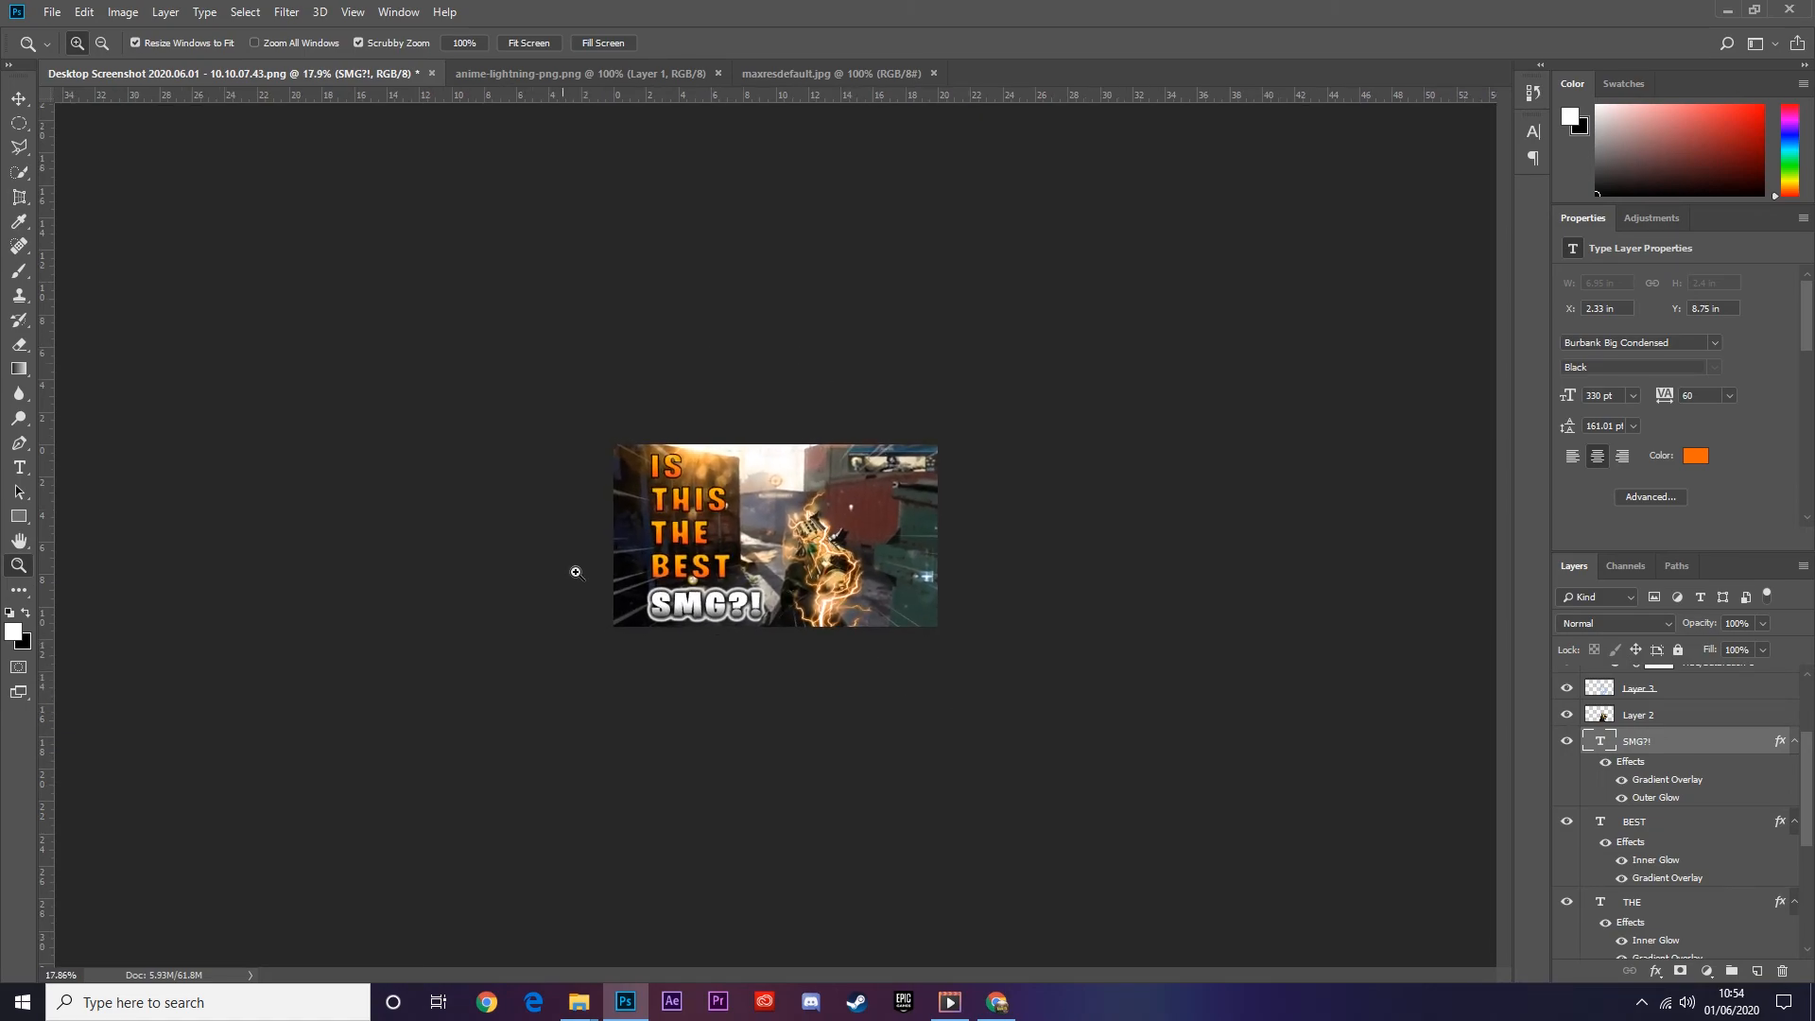